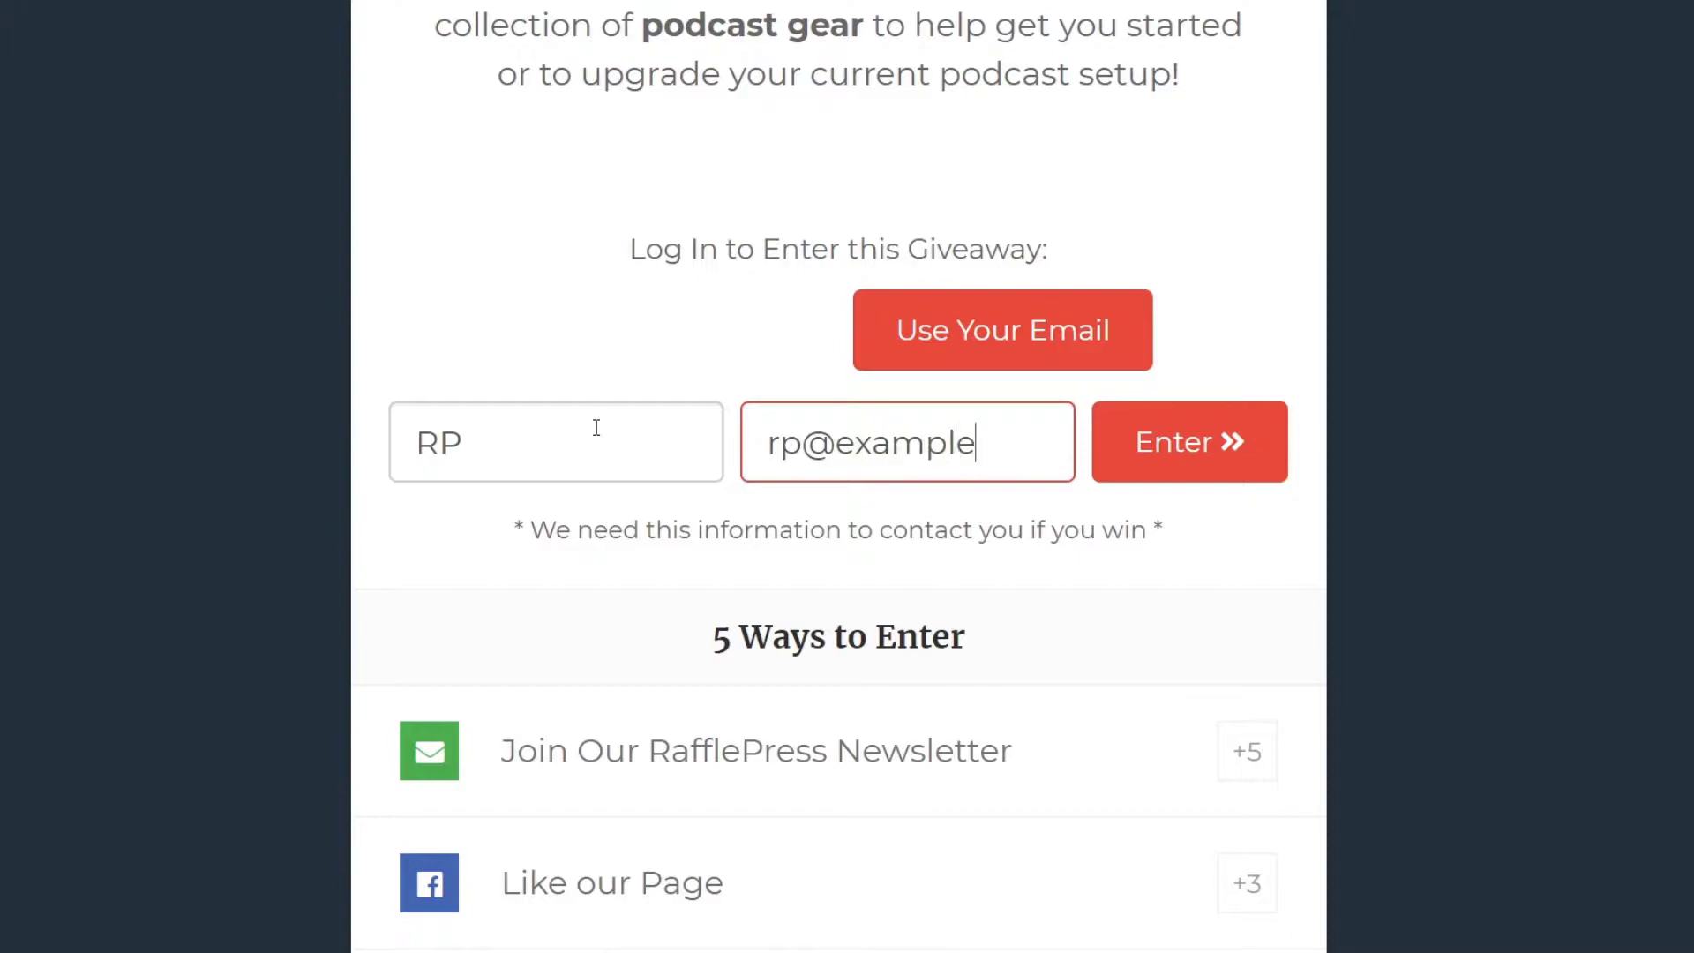
Step: Enter the podcast gear giveaway with the filled-in name and email, and join the RafflePress newsletter for extra entries
left_click(1176, 442)
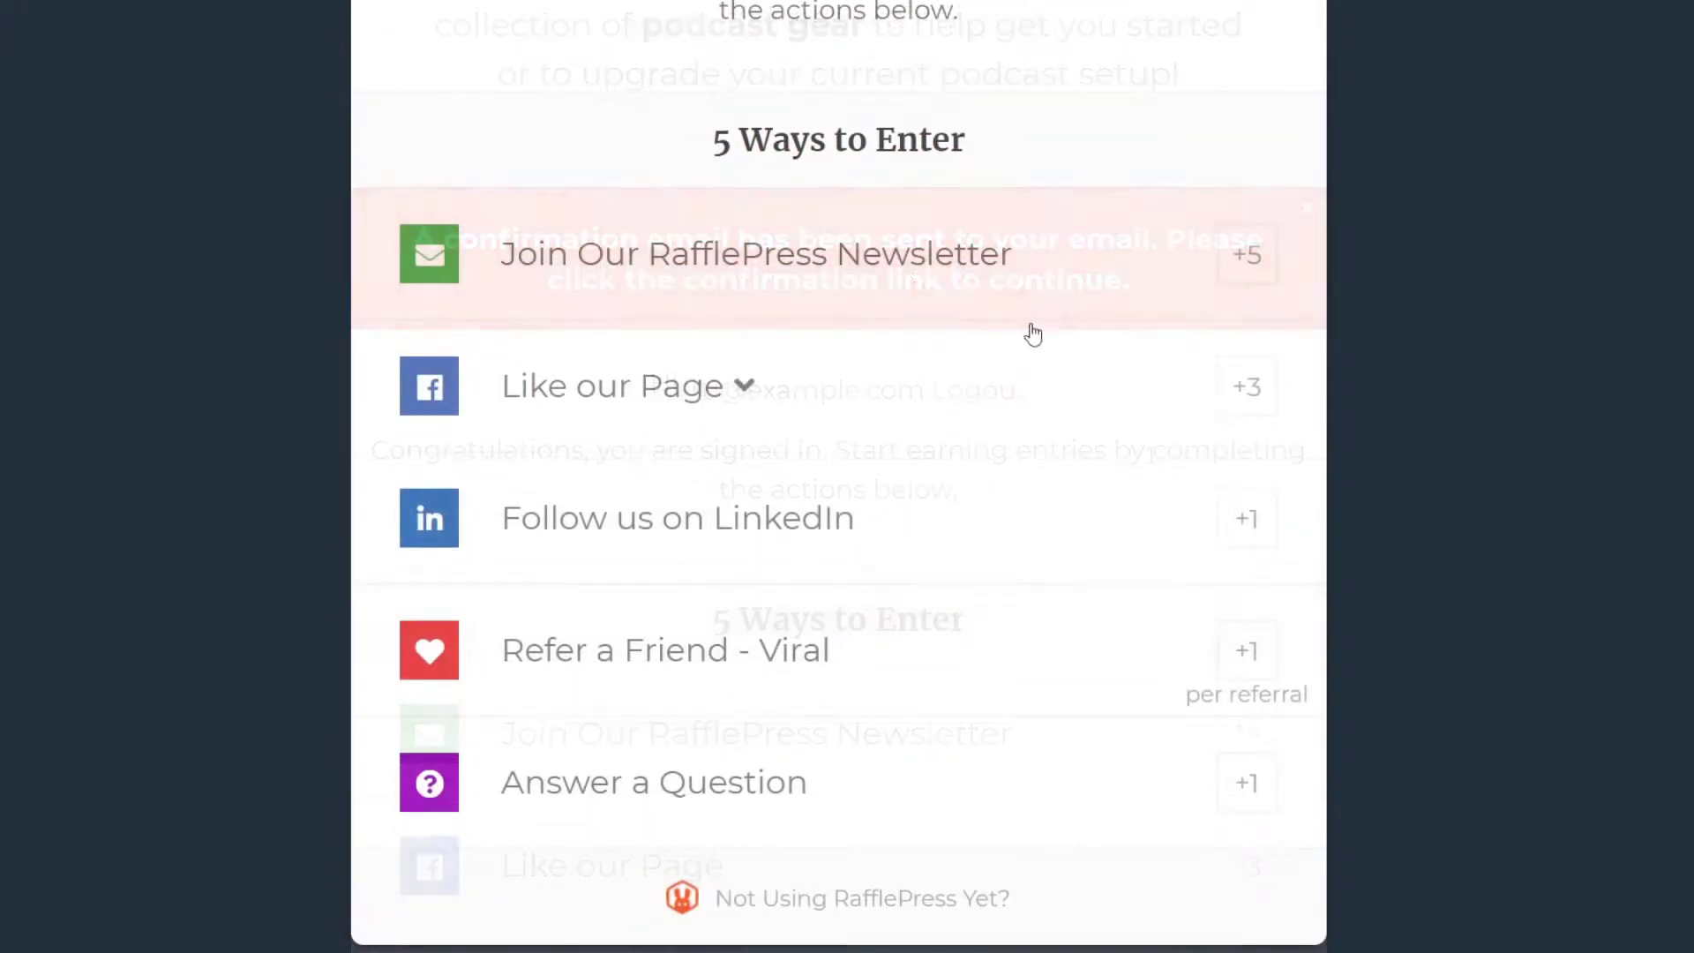
left_click(880, 265)
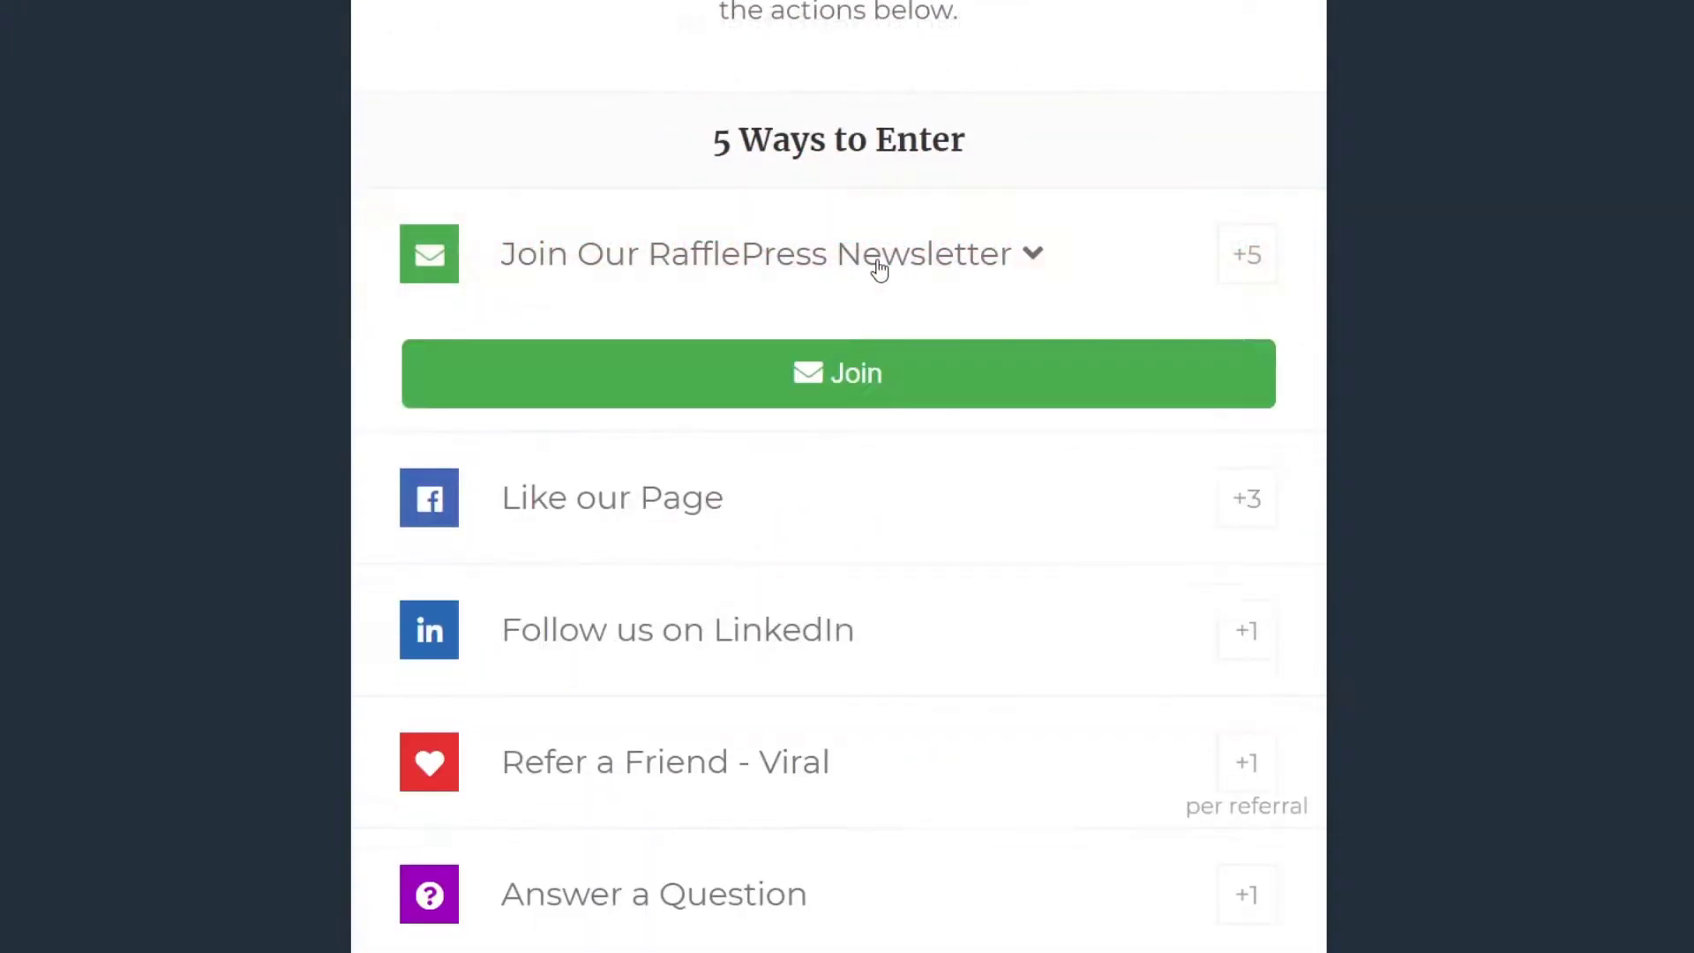
left_click(866, 382)
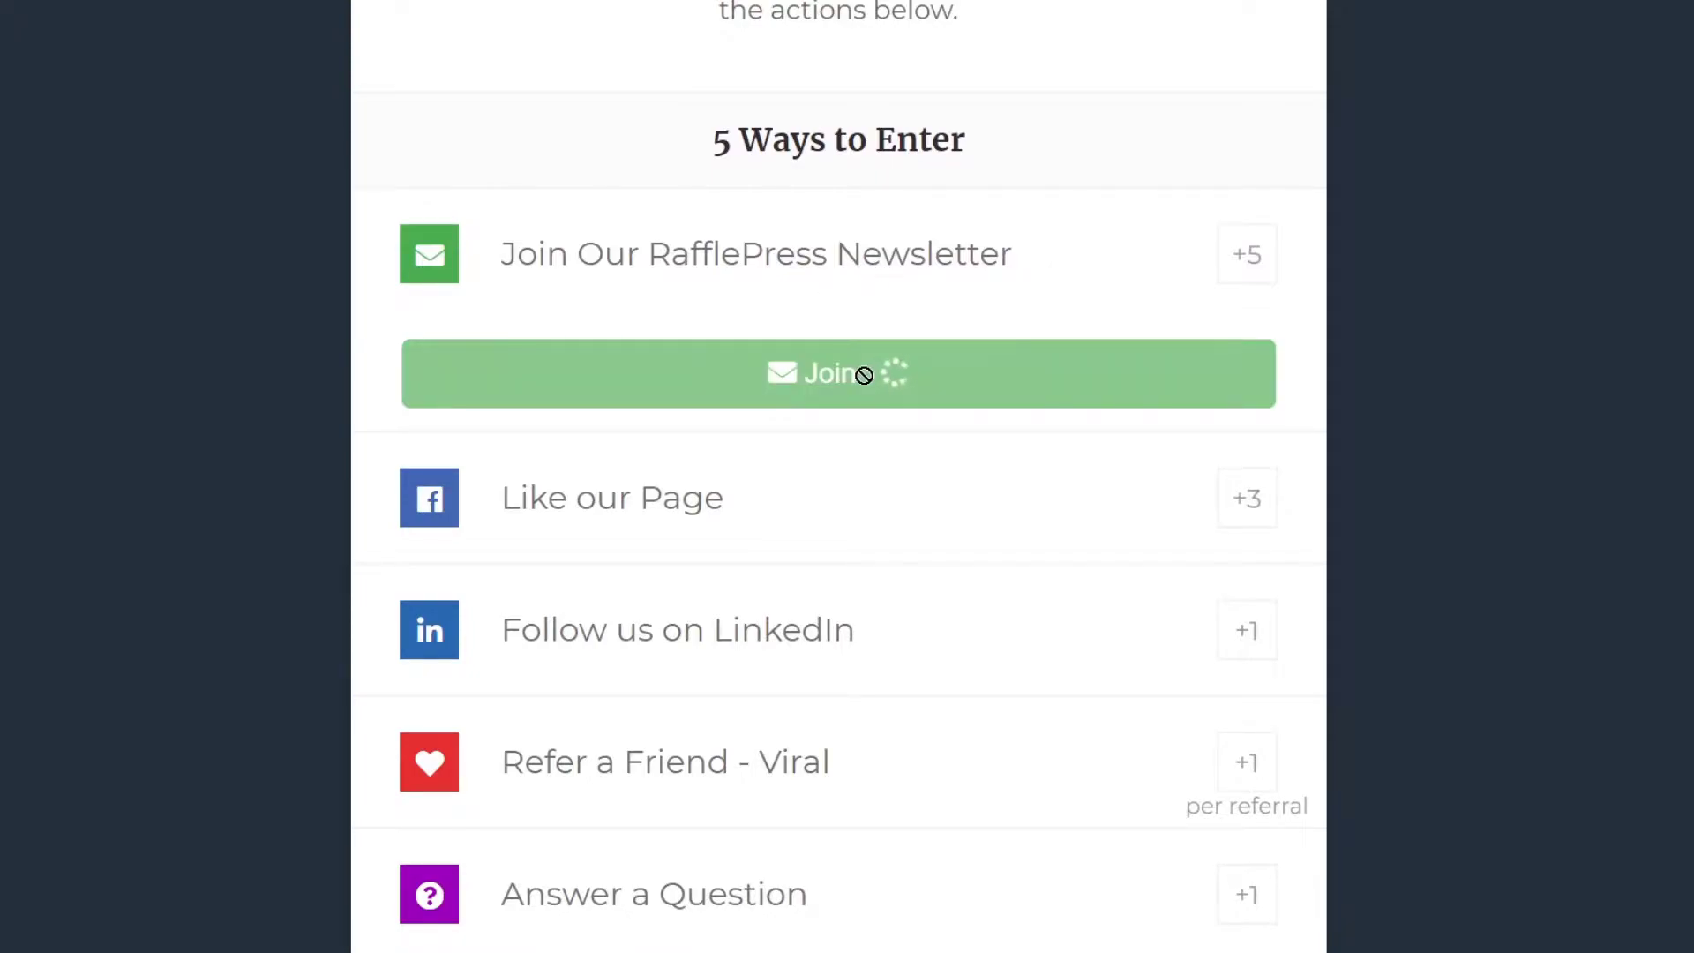
left_click(745, 393)
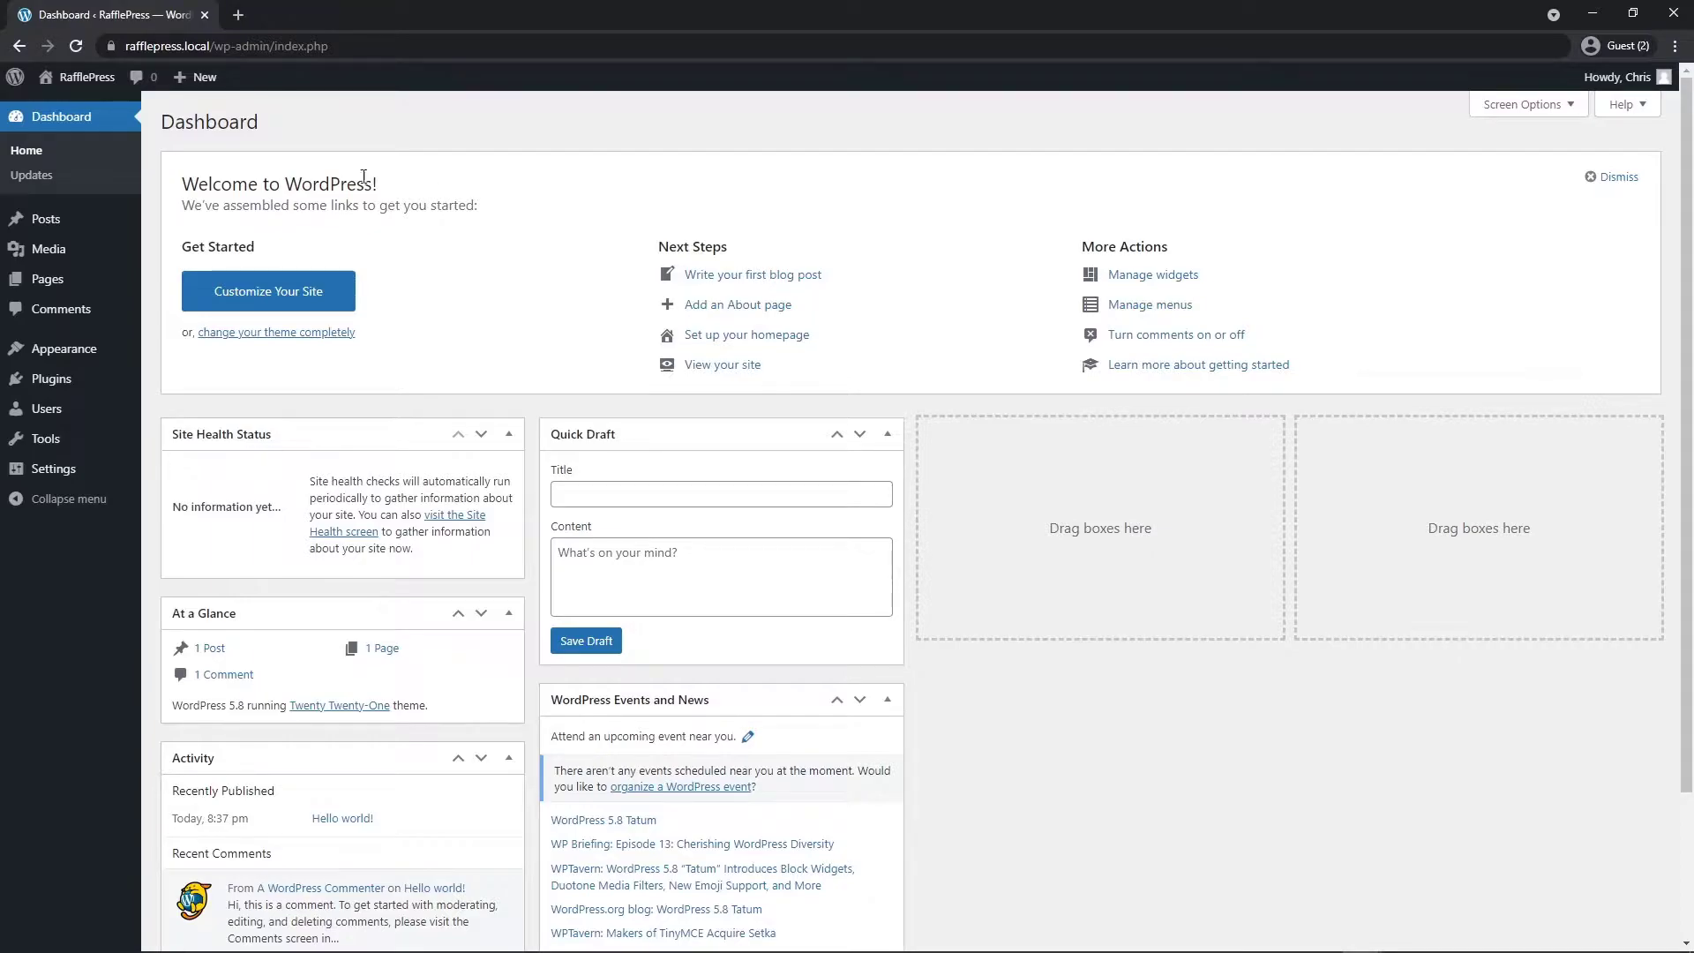
Step: Find the RafflePress giveaways and contests plugin among the new plugins, then install and activate it
mouse_move(62, 378)
left_click(198, 408)
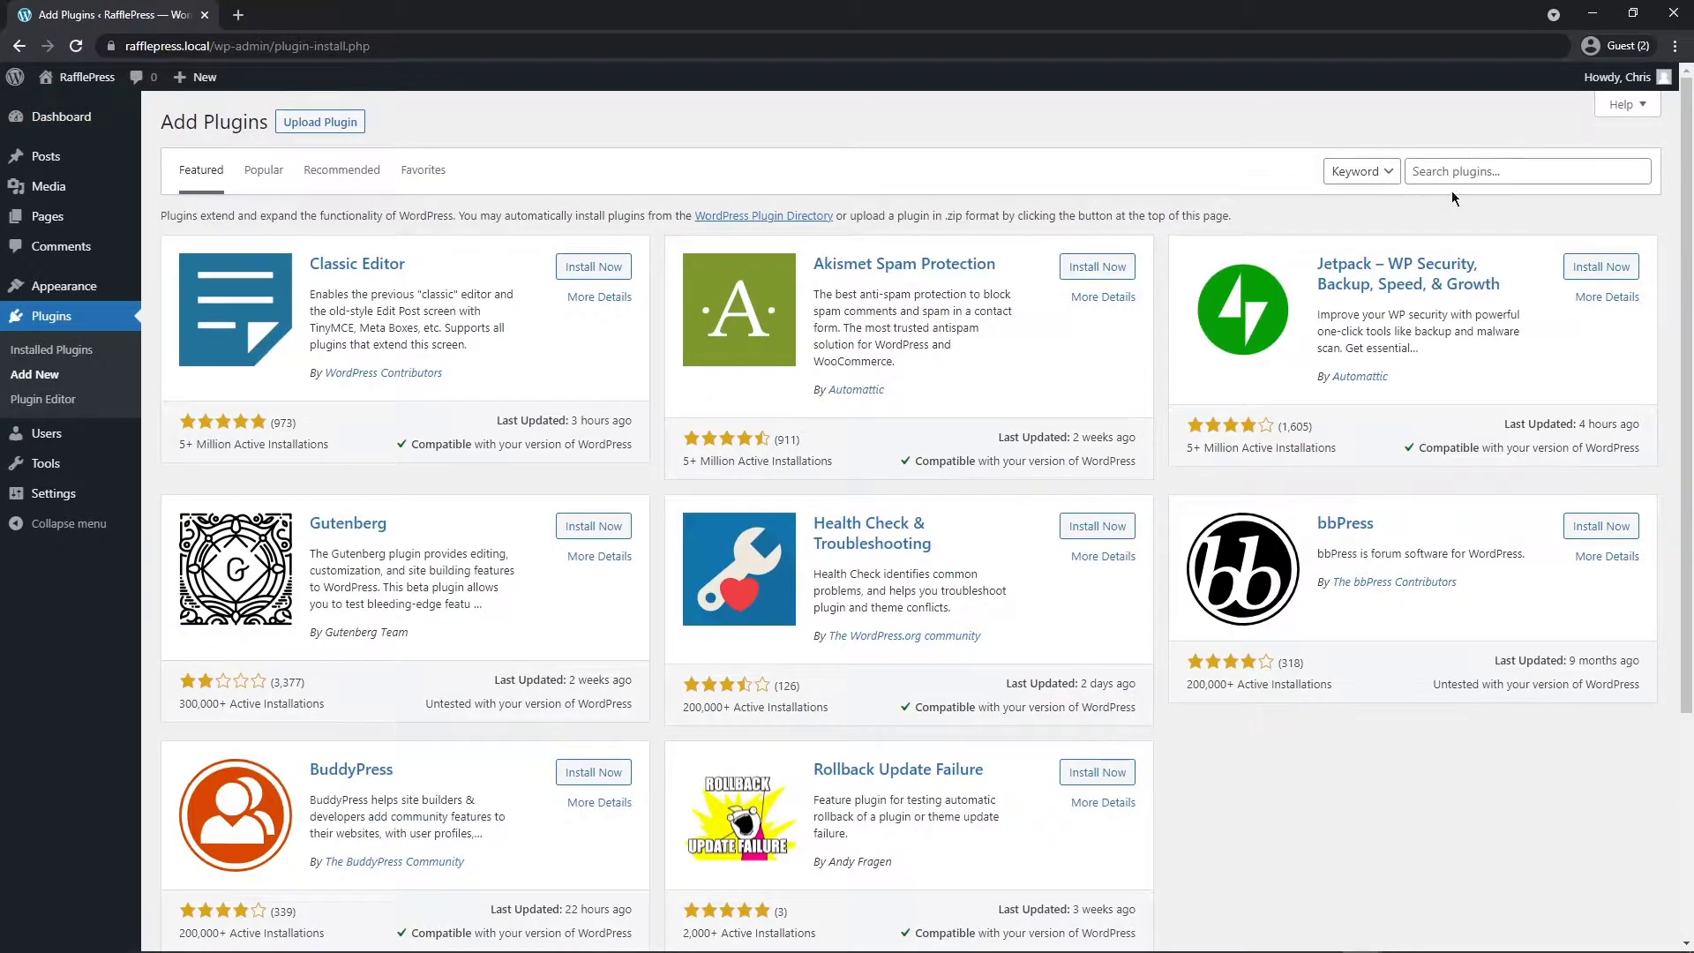
left_click(1456, 173)
type("RafflePress")
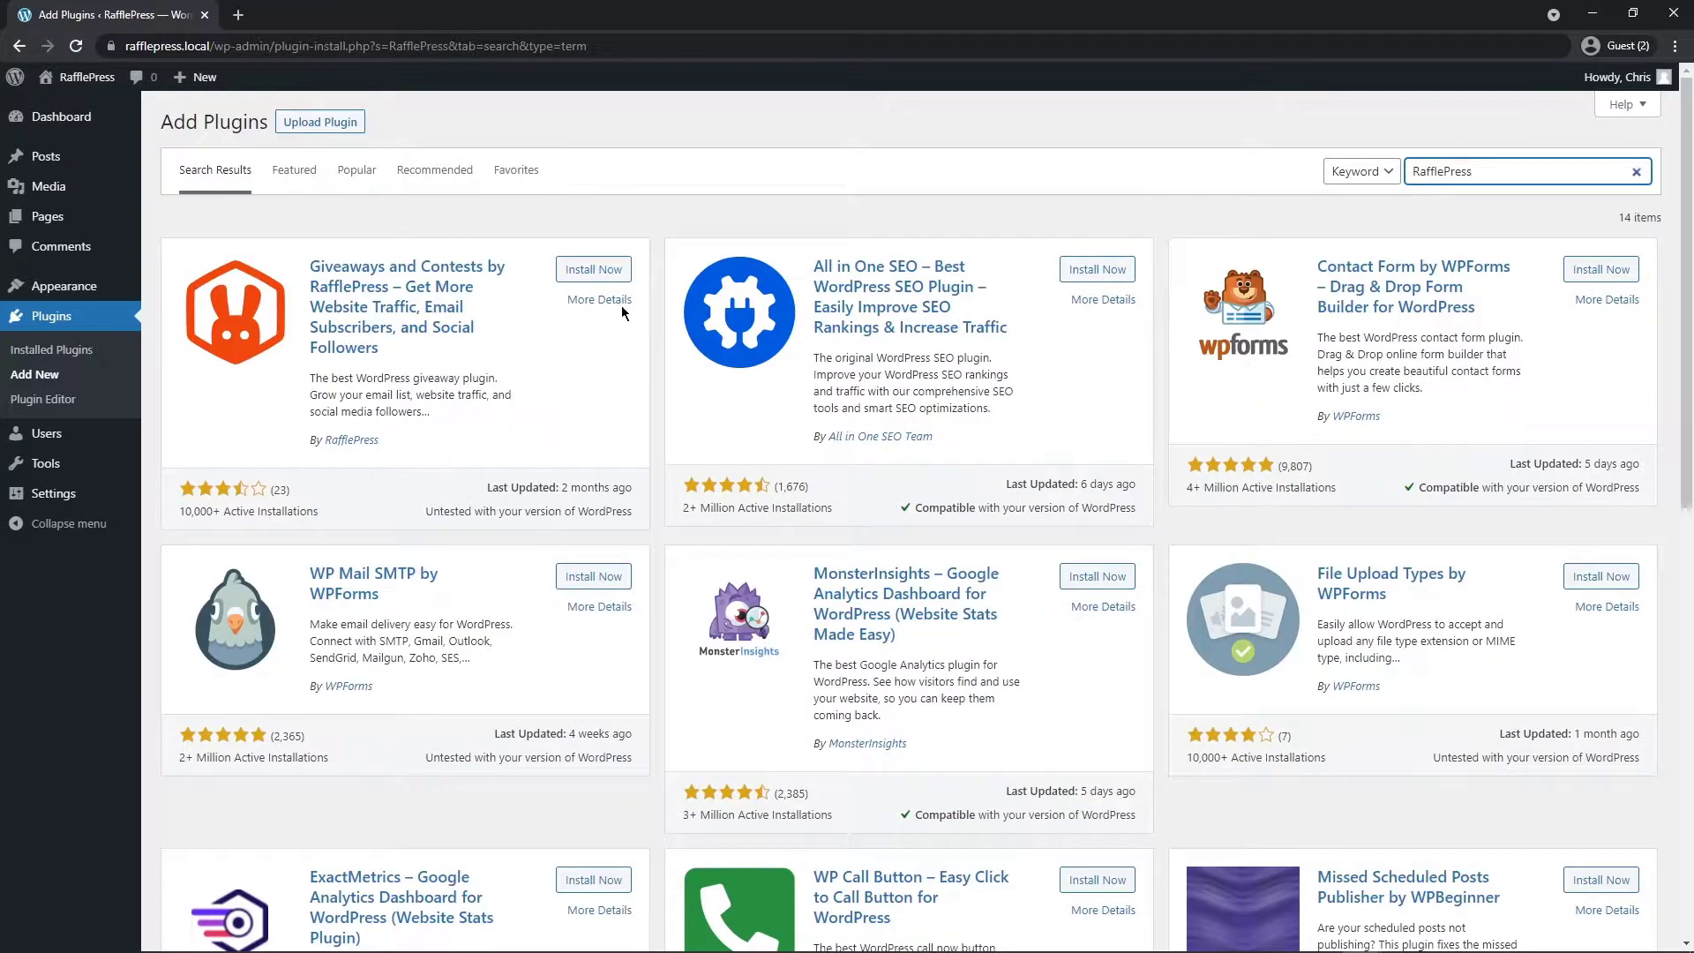
left_click(594, 270)
left_click(601, 271)
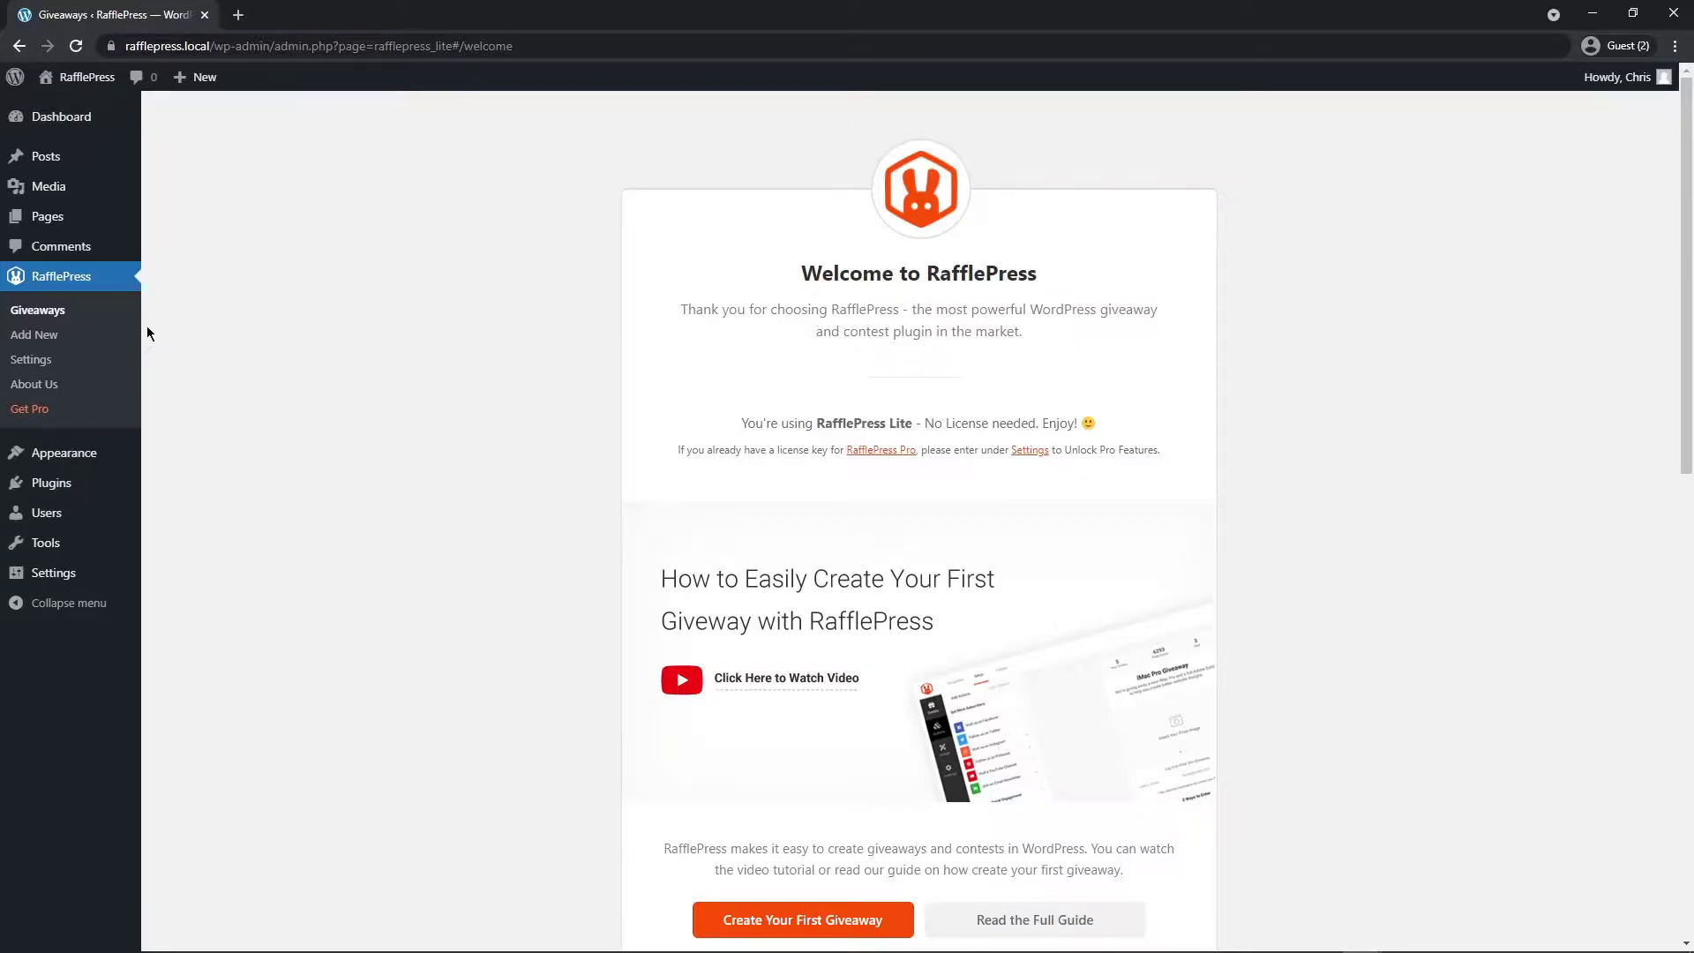
Step: Create a new giveaway named "Podcast Gear" from the Classic Giveaway template
left_click(33, 335)
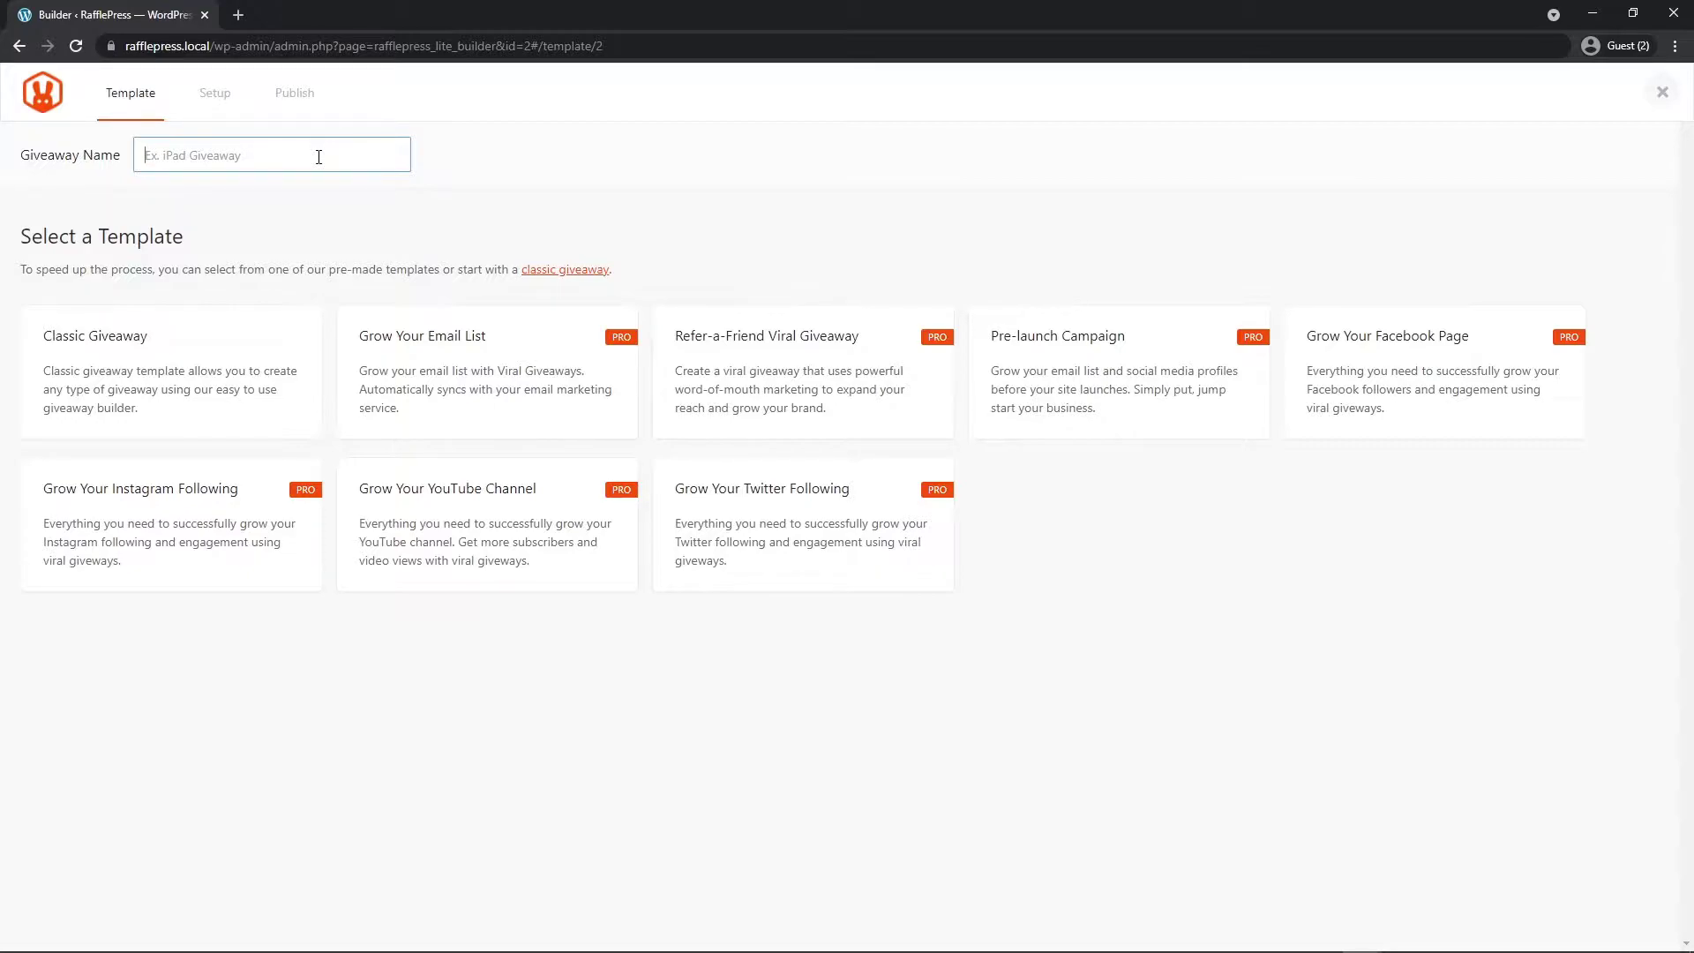
type("Podcast Gear")
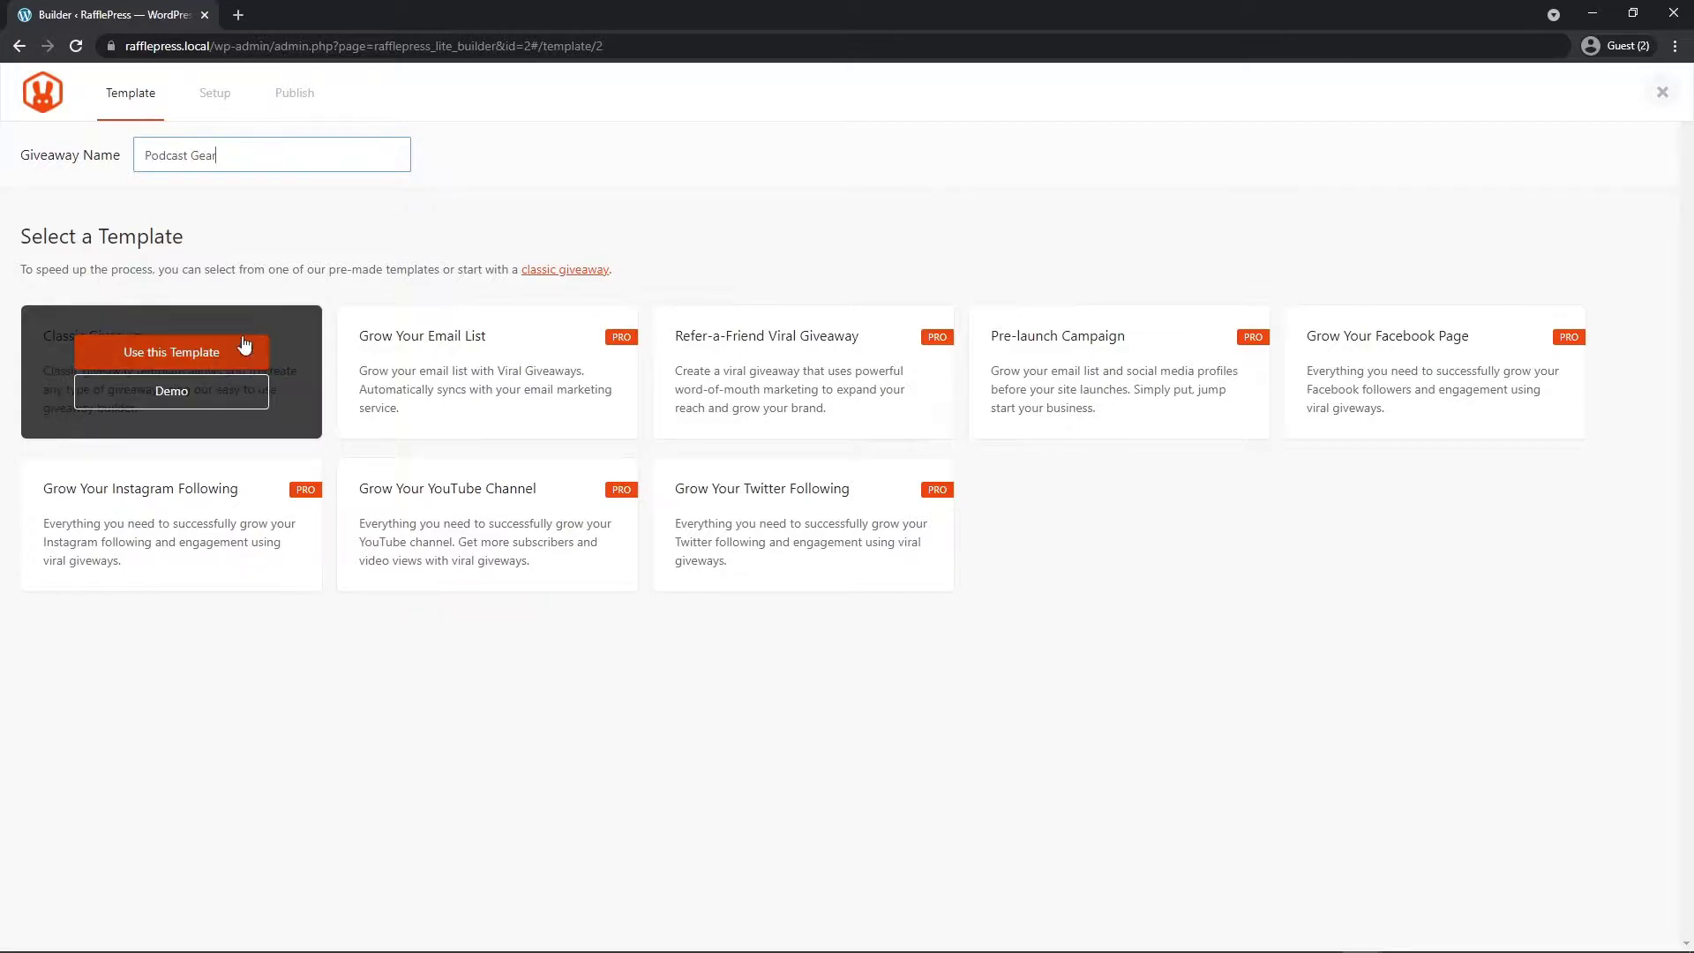
left_click(165, 356)
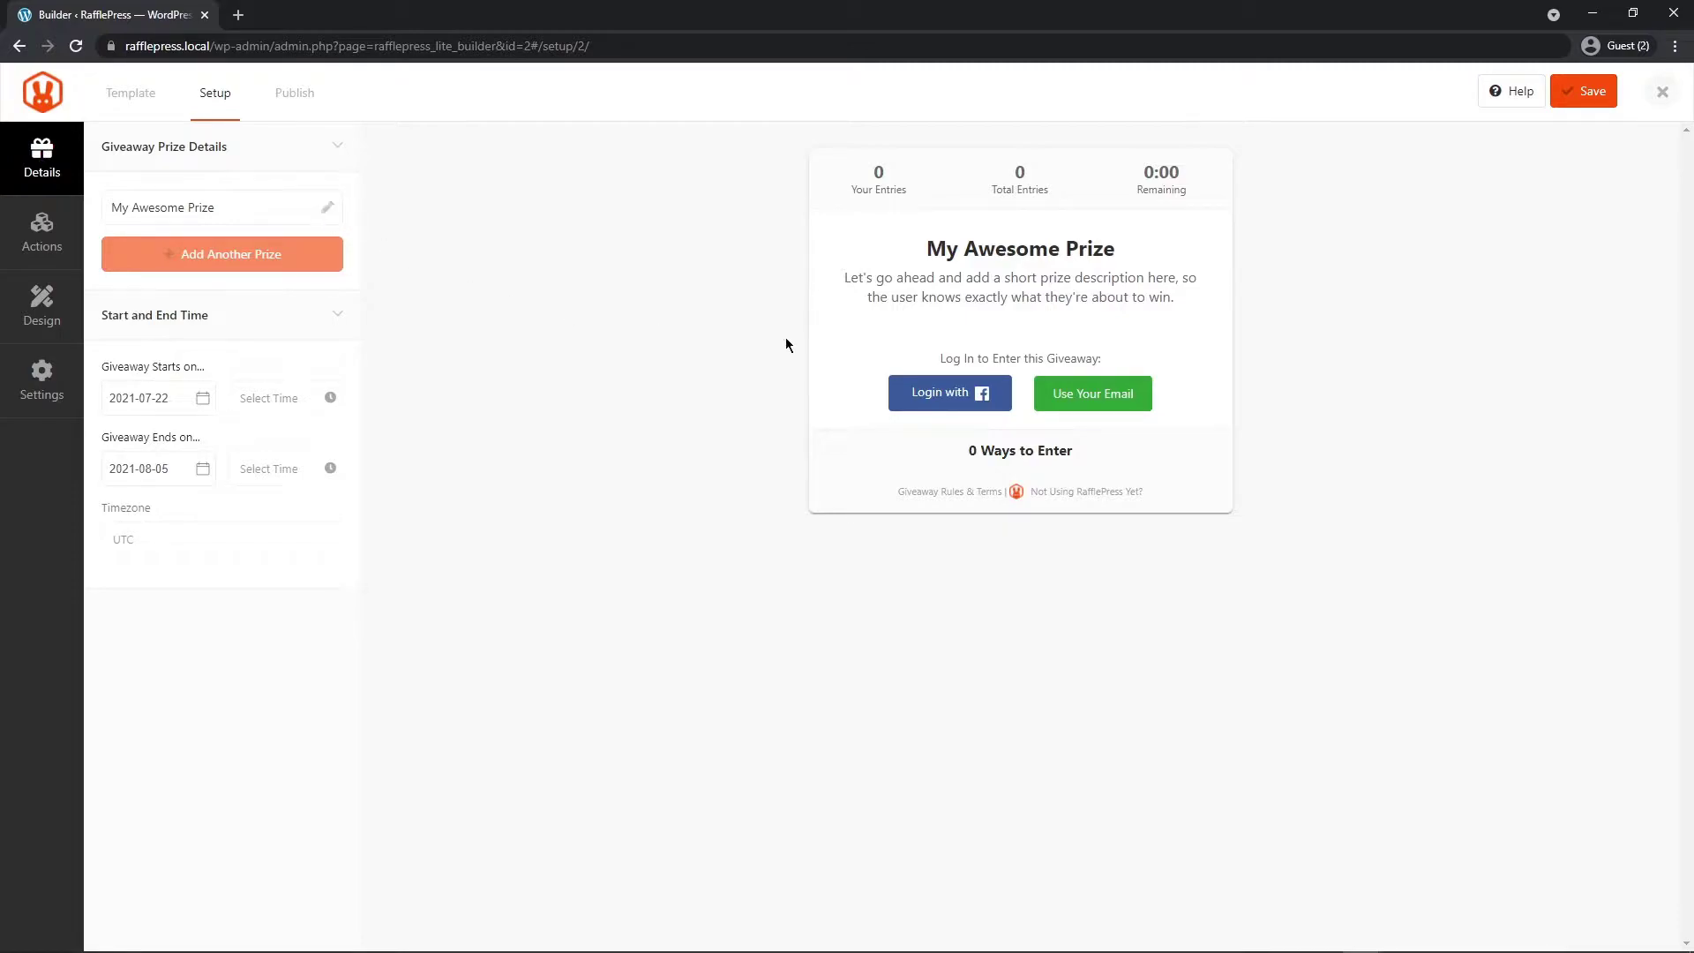
Step: Open the default prize for editing and rename it "Brand New Podcast Gear"
left_click(1025, 252)
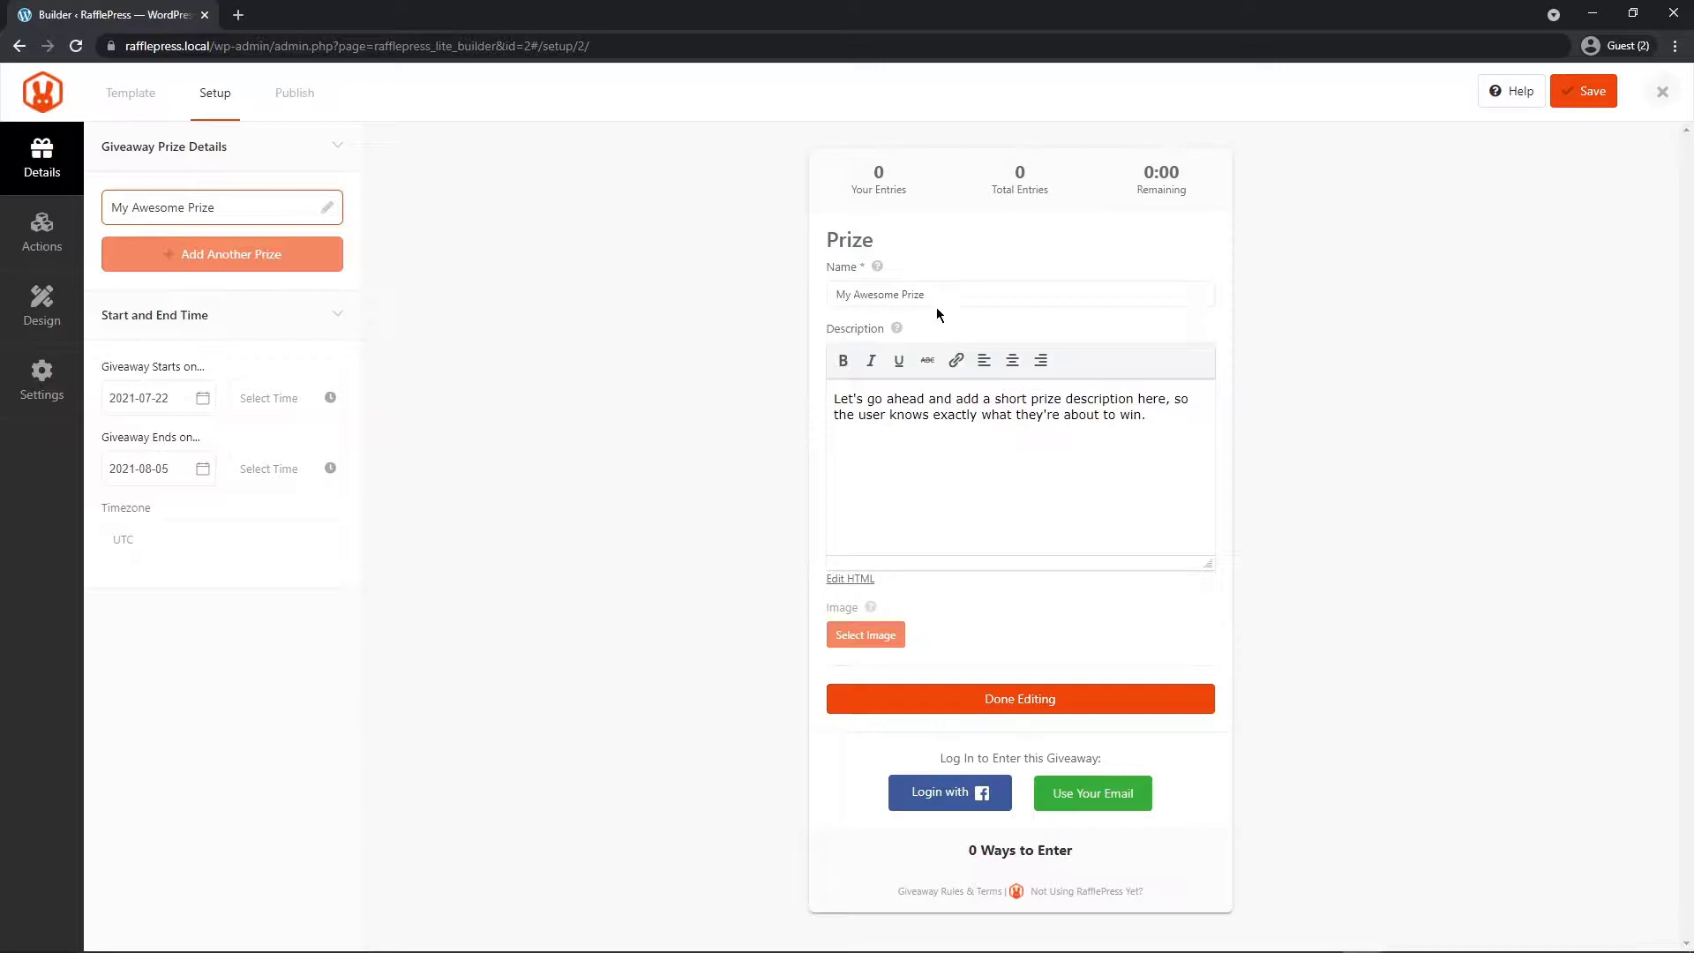
left_click_drag(953, 292, 801, 293)
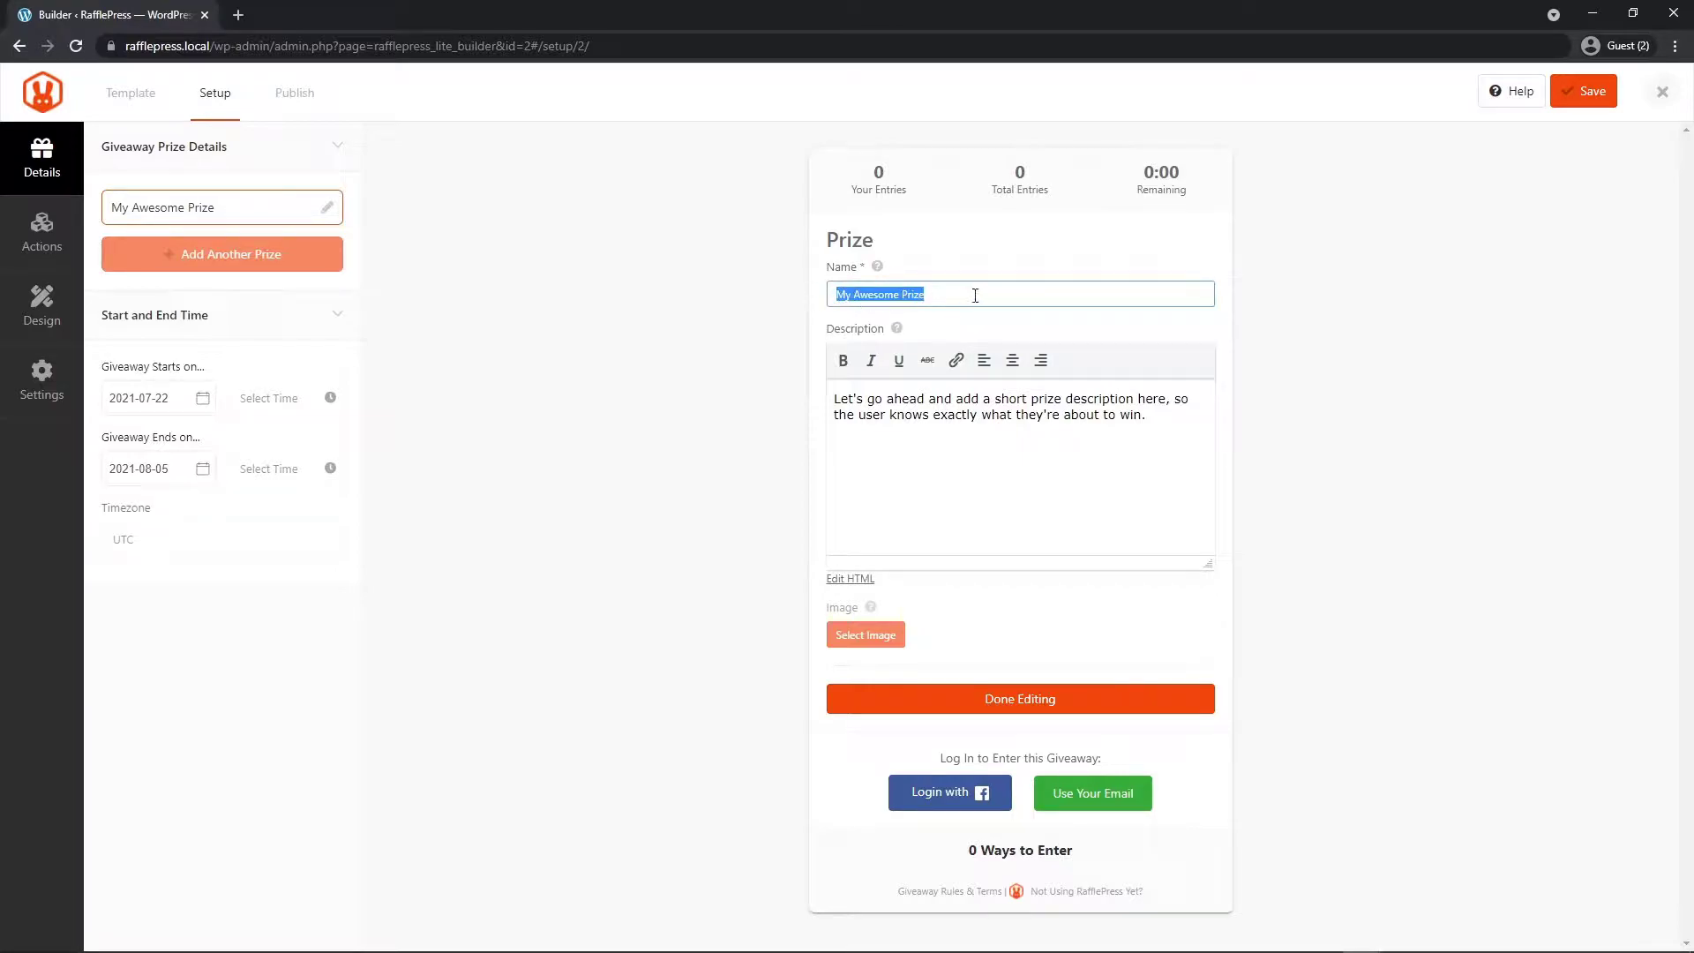
type("Brand New Podcast Gear")
Step: Replace the prize description with an invitation to win a brand new collection of podcast gear, bold "podcast gear", and finish editing the prize
left_click_drag(1154, 428, 924, 415)
type("Enter for your chance to win a brand new collection of podcast gear to help get you started or to upgrade your current podcast setup!")
left_click(844, 360)
left_click(1003, 426)
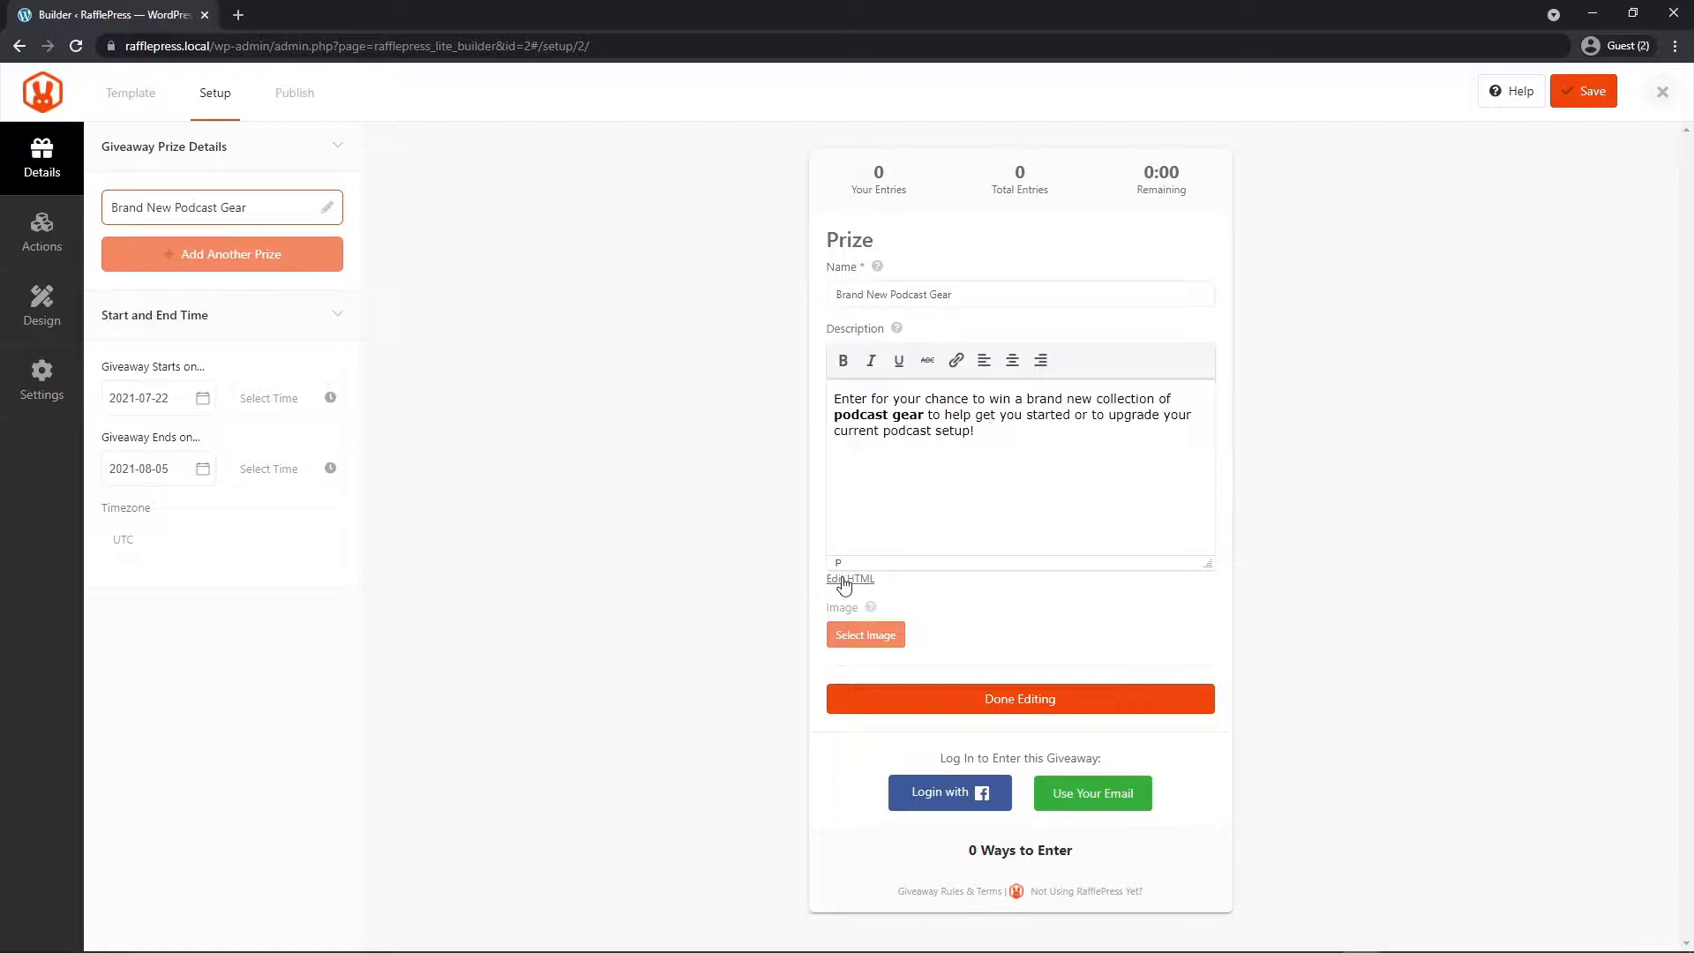
left_click(844, 578)
left_click(855, 484)
left_click(994, 693)
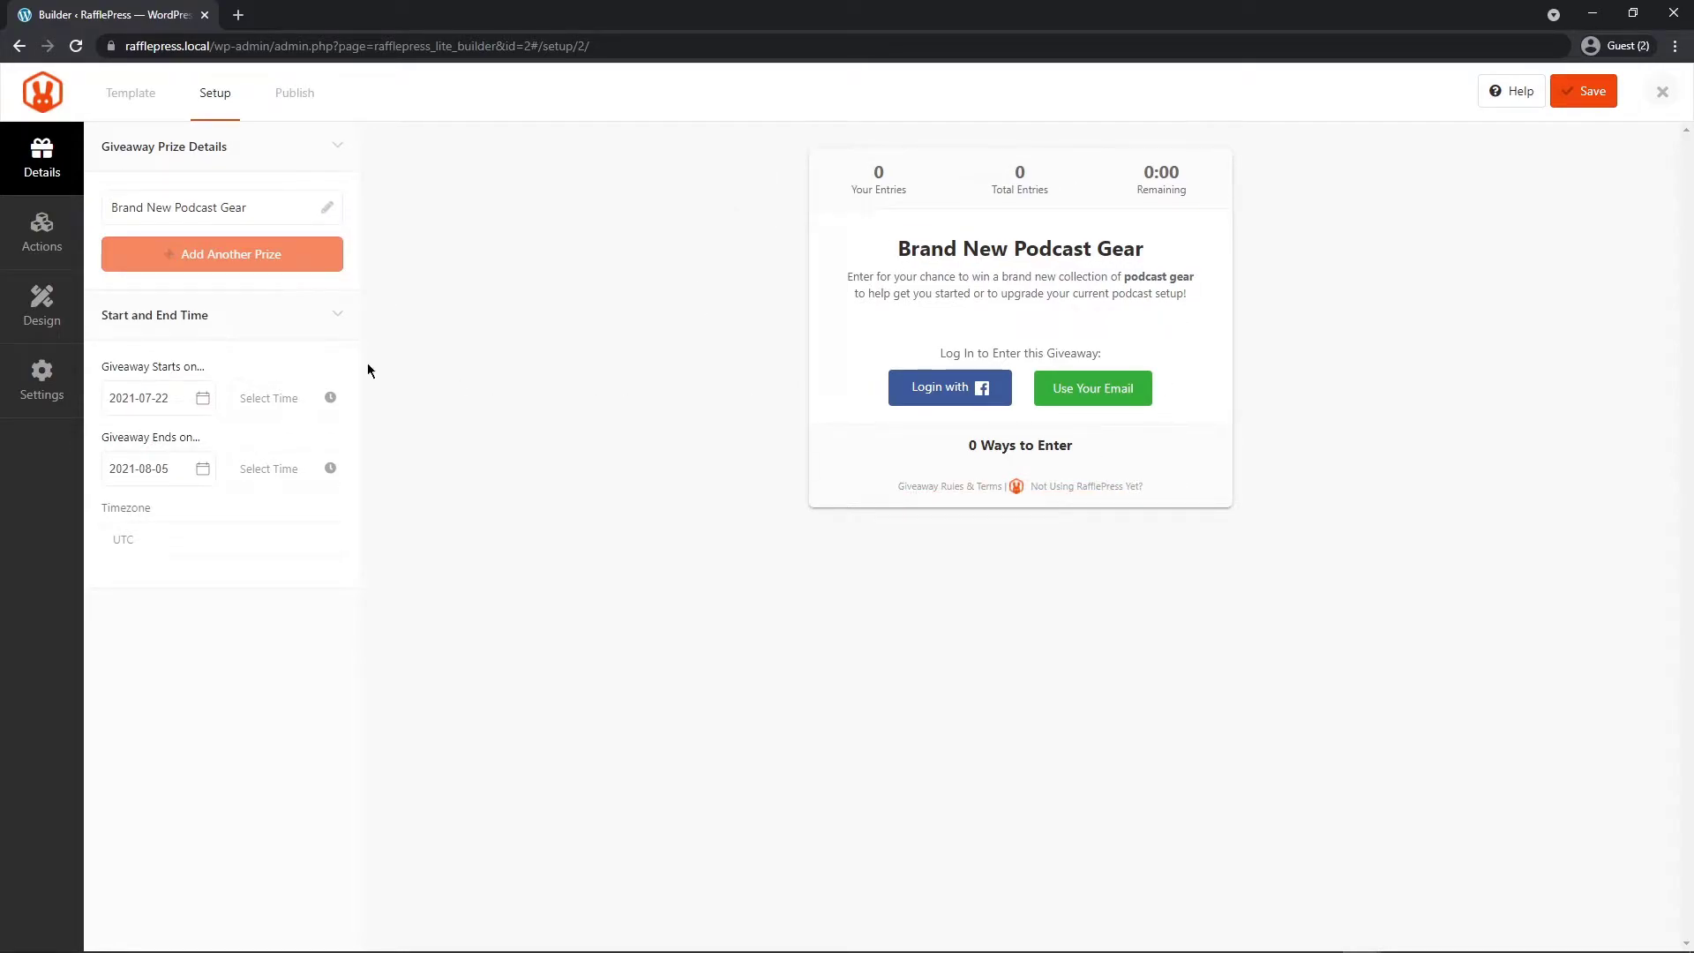
Step: Set the giveaway to start on 2021-07-20 and end on 2021-07-27
left_click(166, 398)
left_click(182, 570)
left_click(146, 469)
left_click(184, 669)
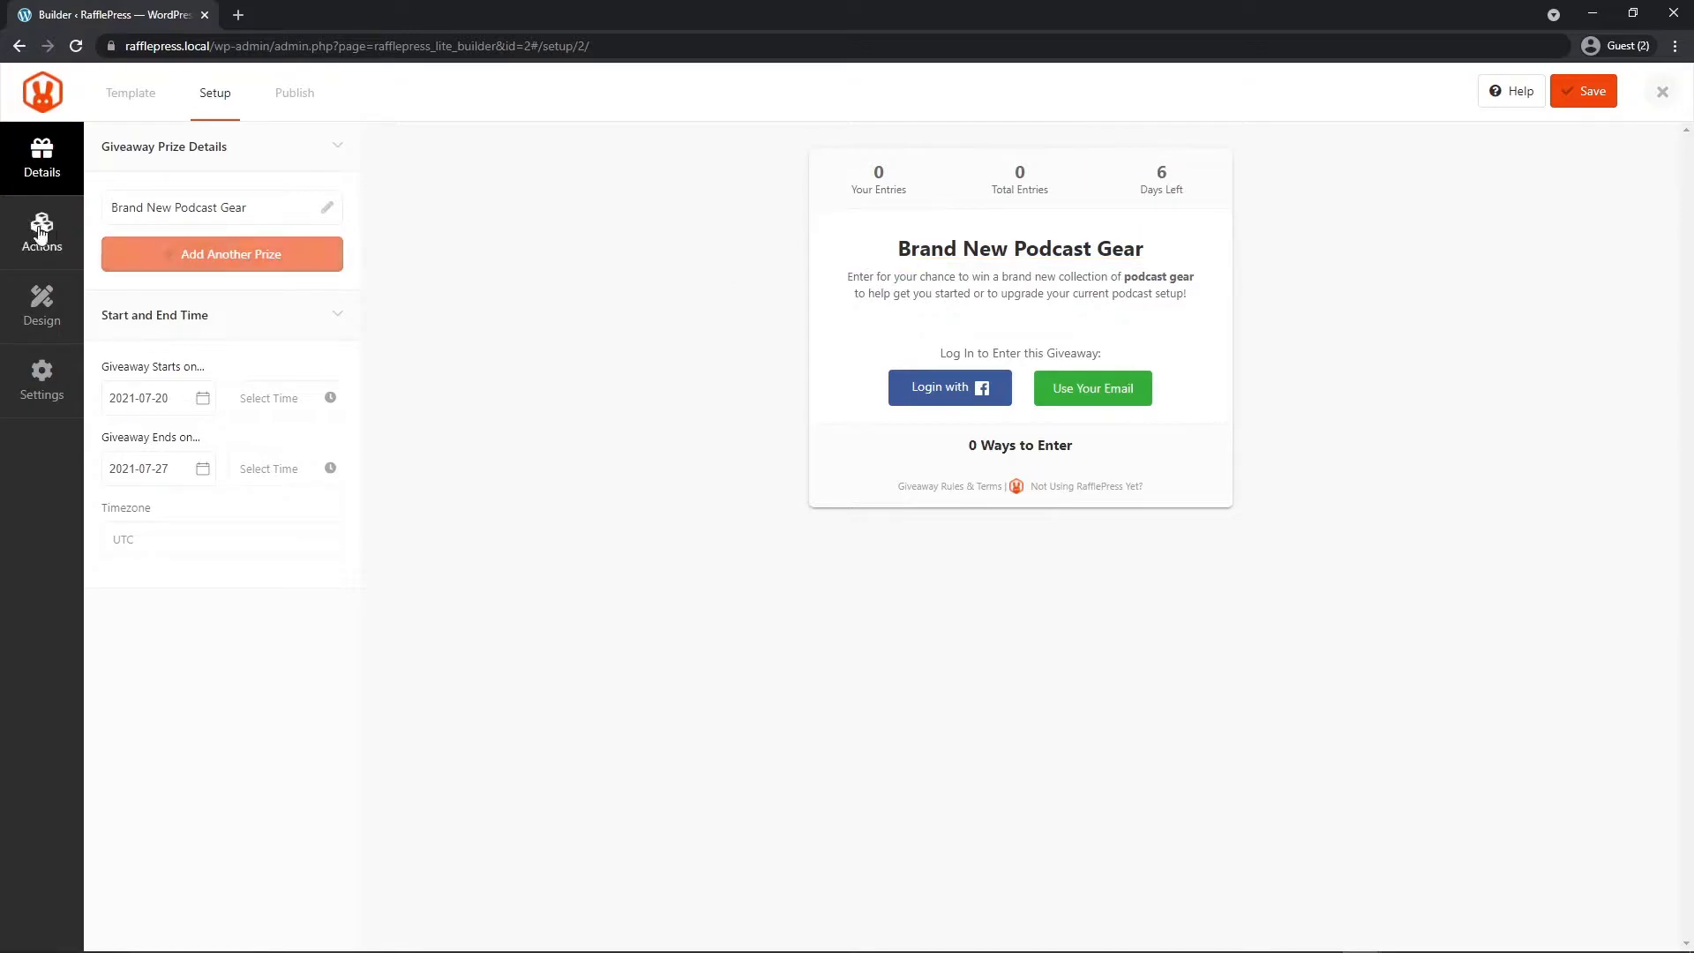
Step: Look through the available giveaway actions and add the "Follow us on Twitter" action
left_click(40, 232)
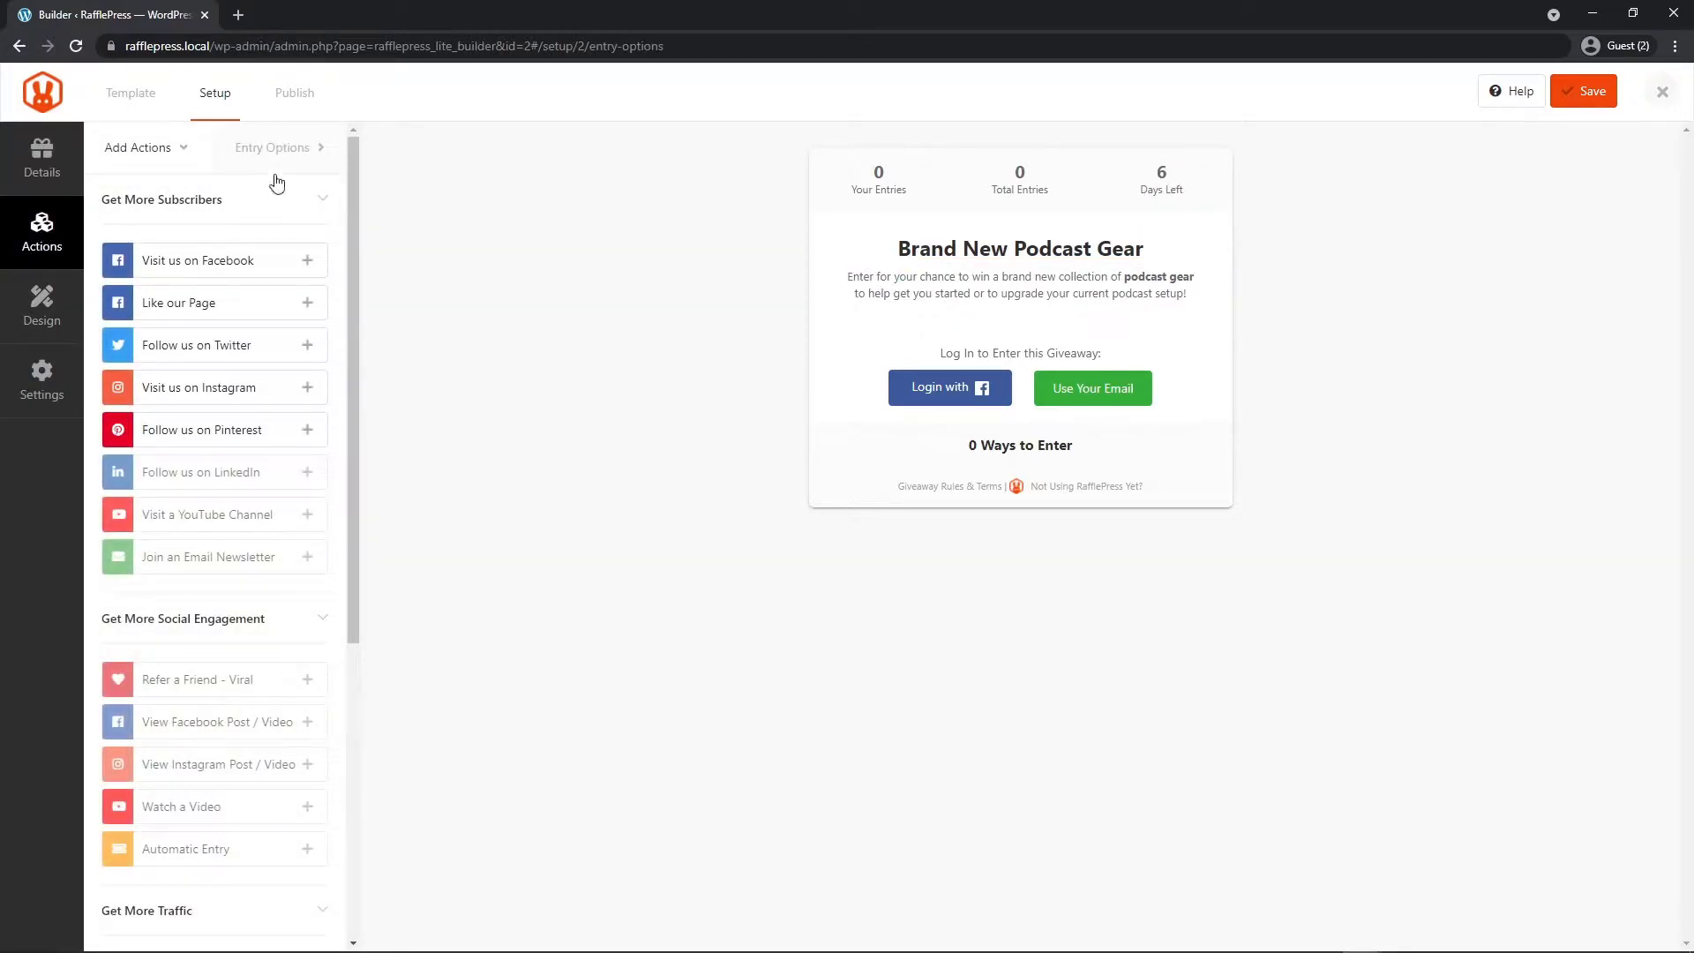
left_click_drag(353, 159, 349, 377)
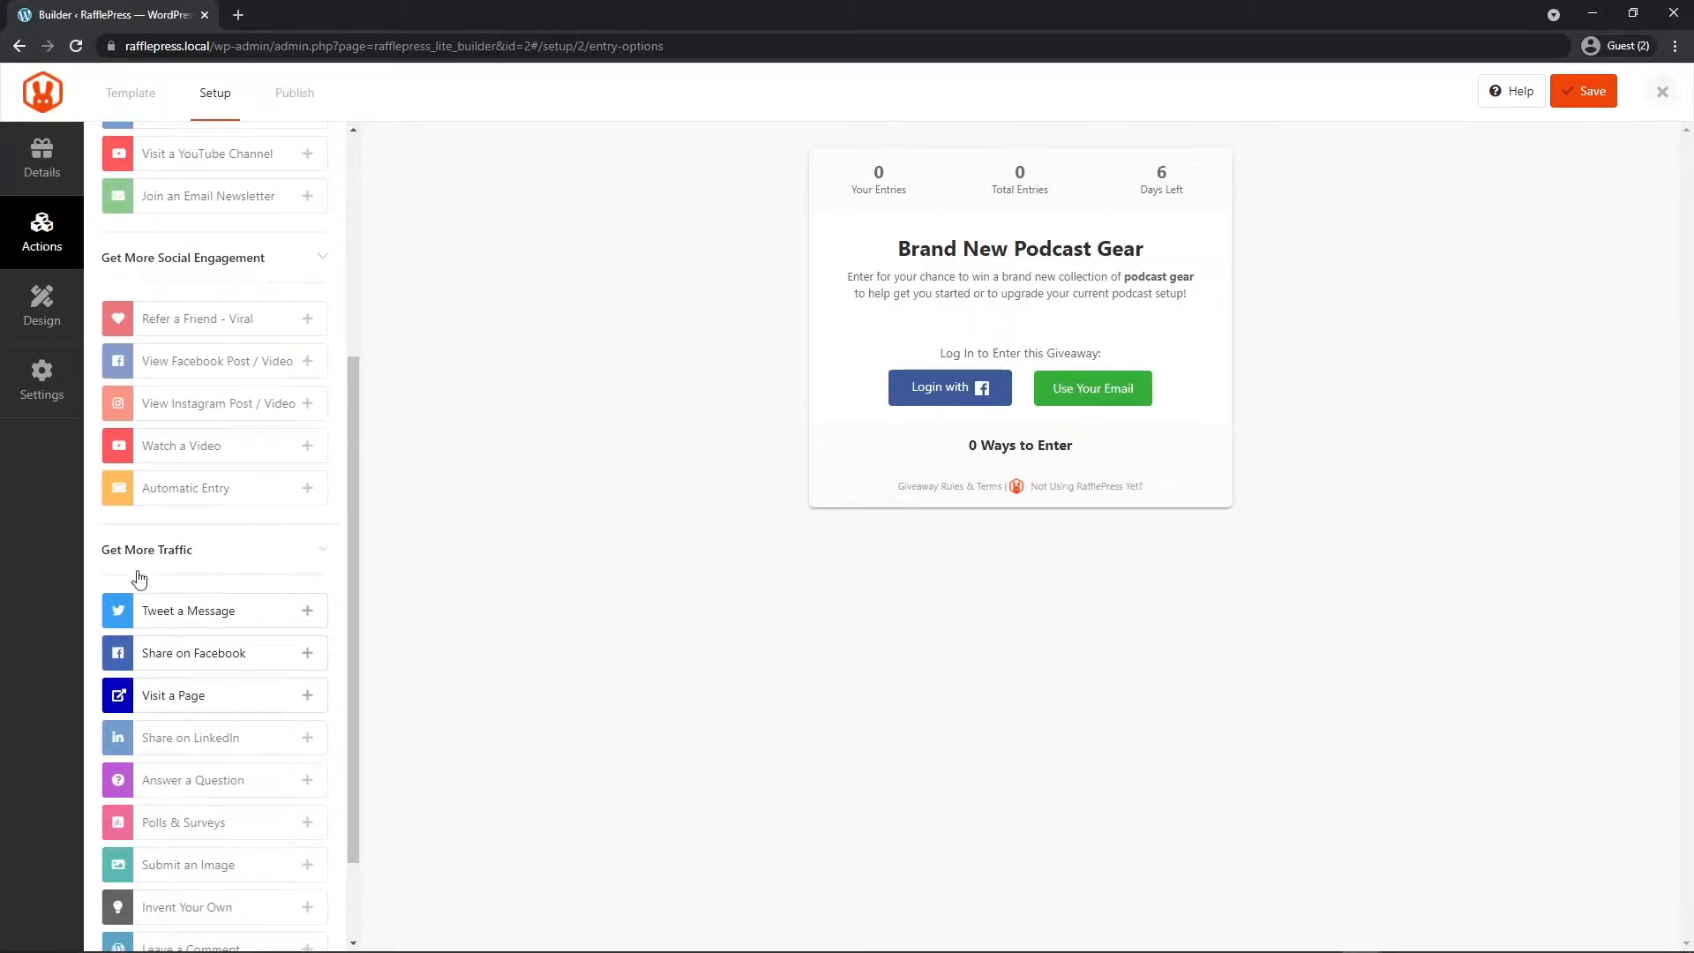
left_click_drag(353, 515, 367, 595)
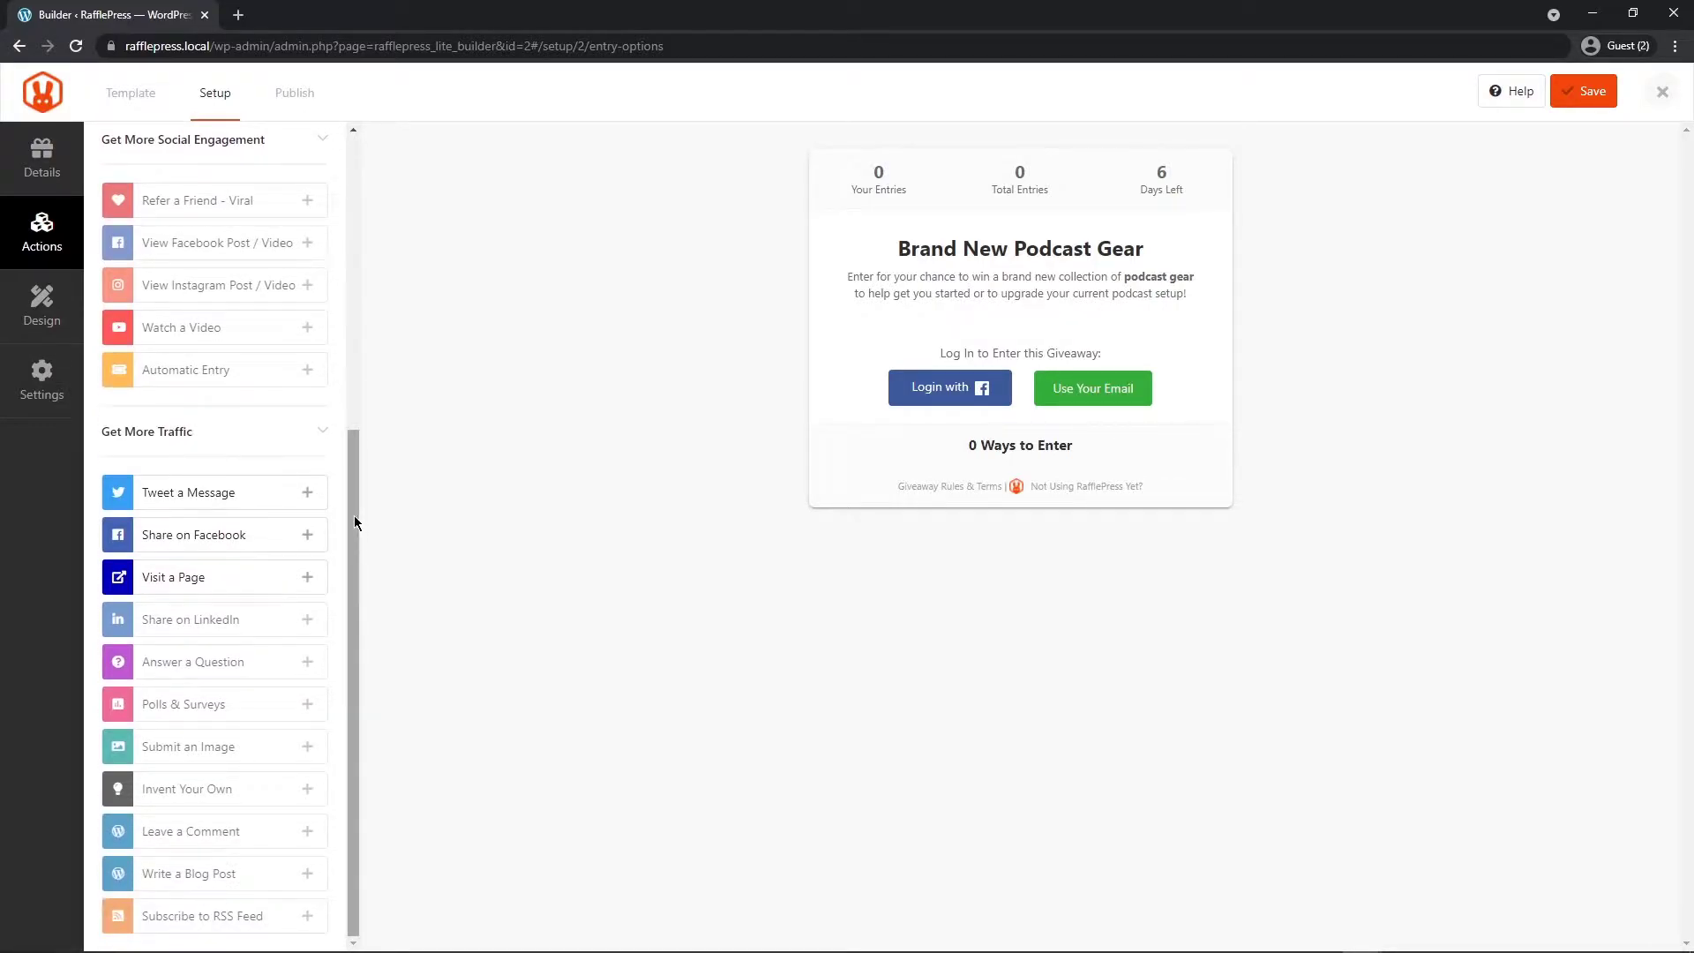
left_click_drag(353, 516, 351, 178)
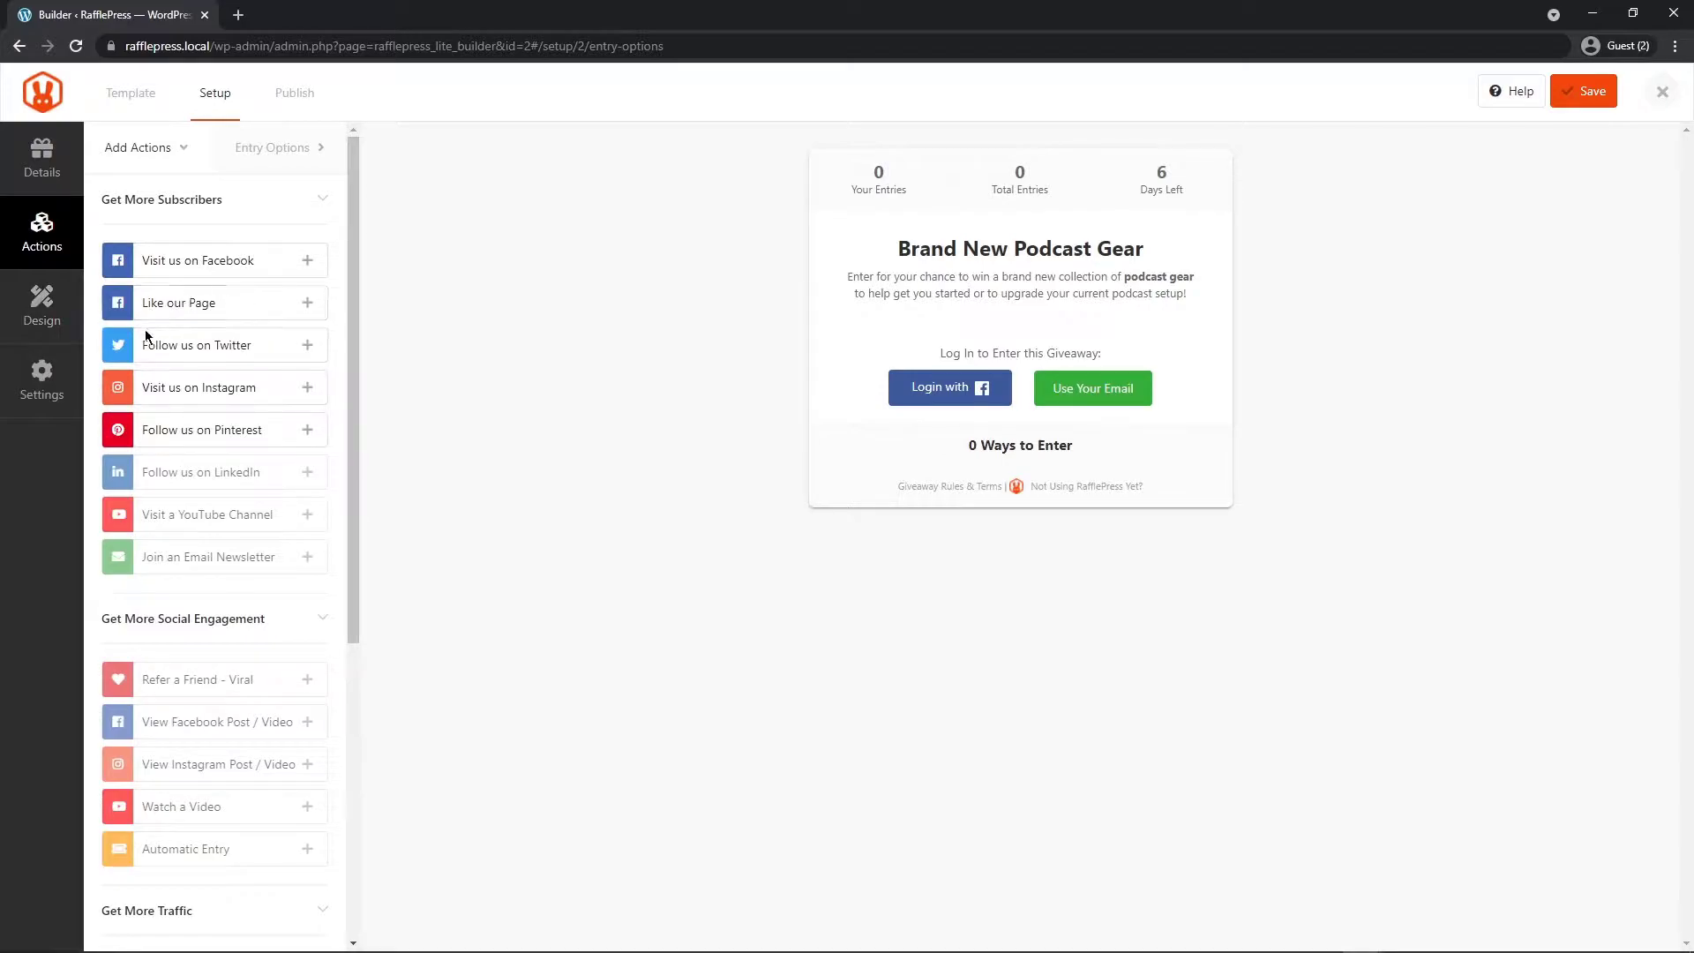
left_click(183, 351)
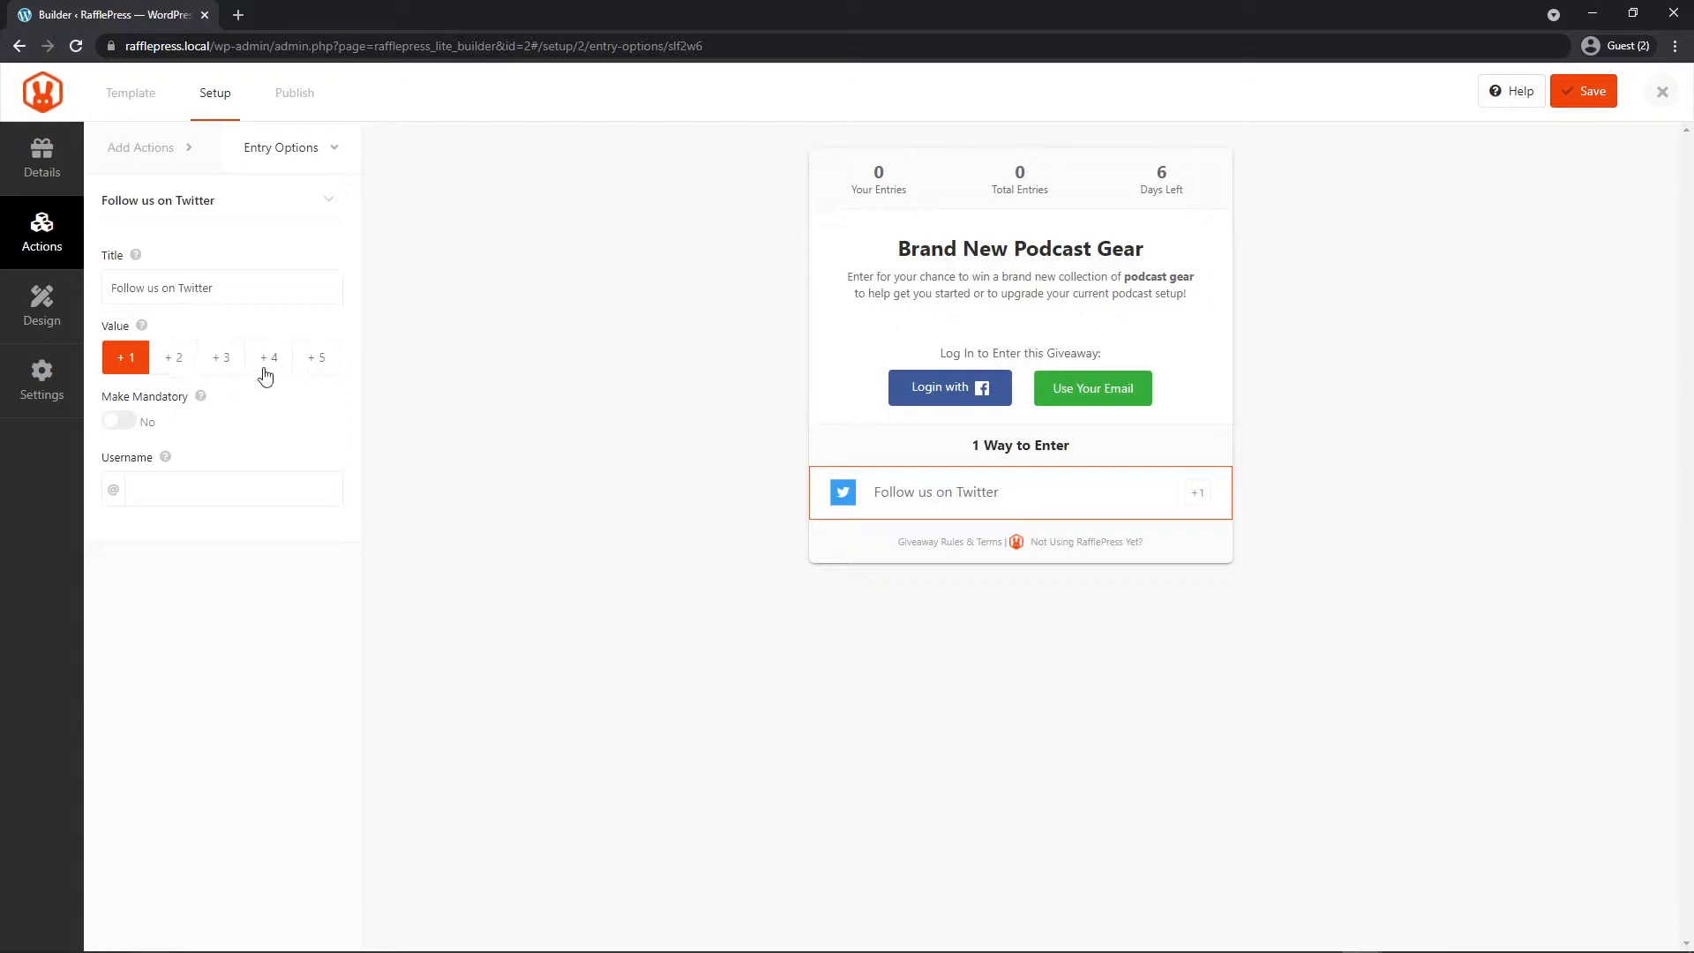
Step: Try a value of +3 for the Twitter action and set its username to rafflepress
left_click(222, 363)
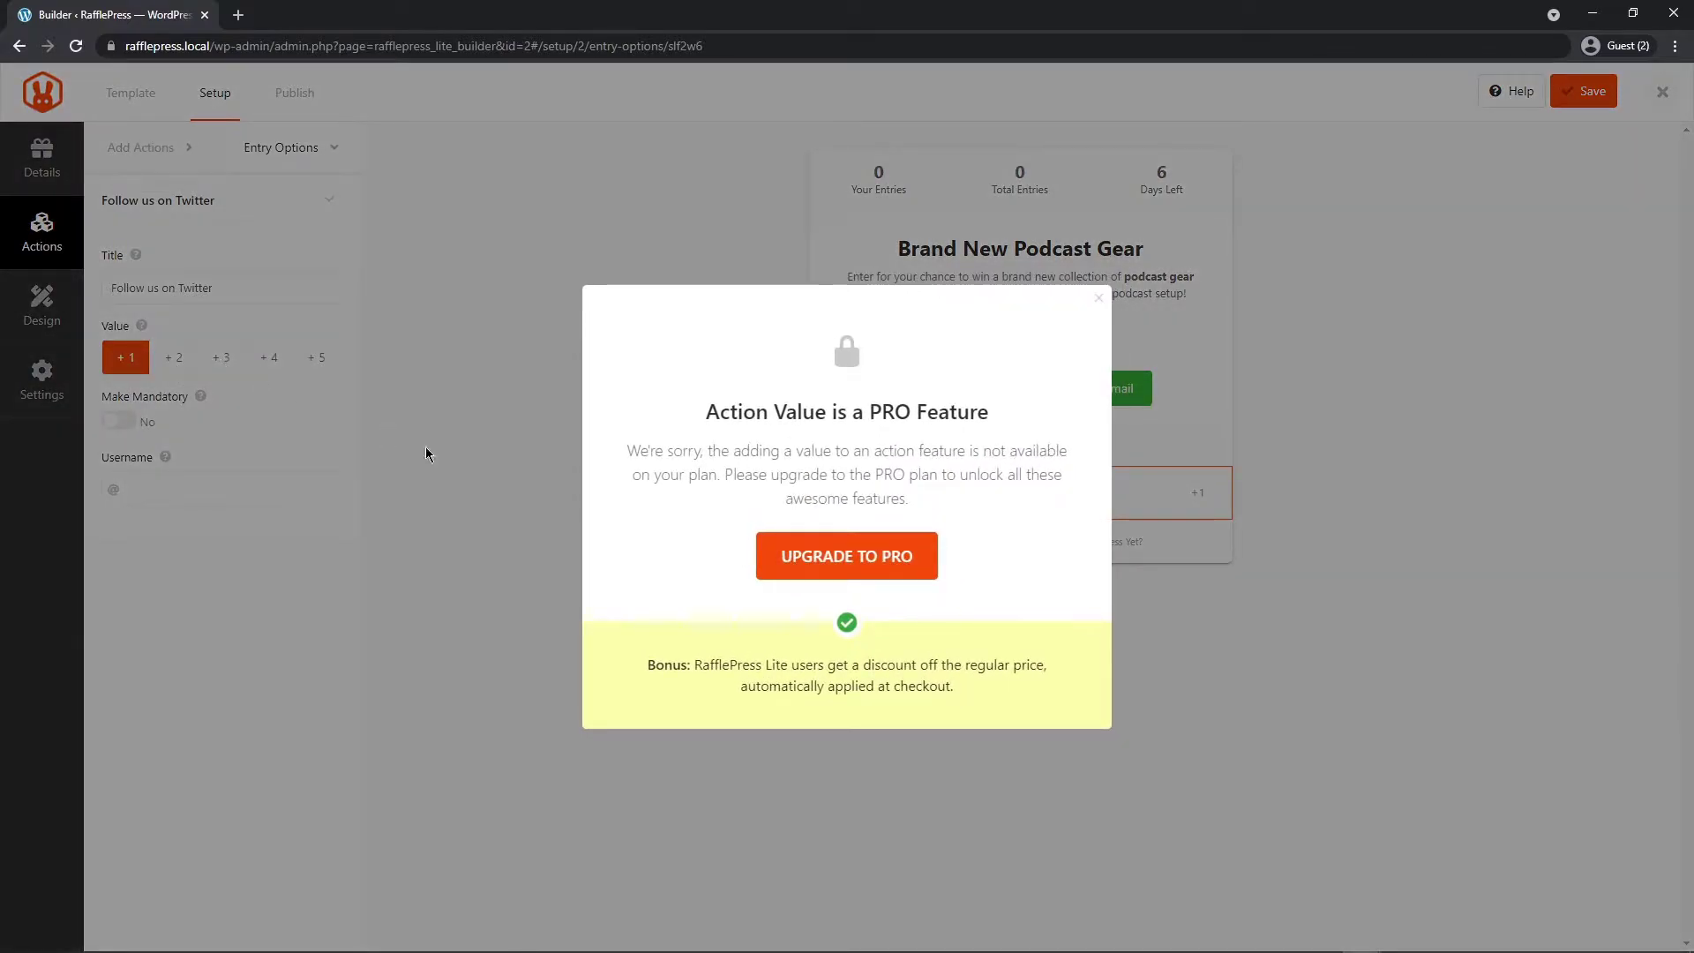
left_click(1097, 300)
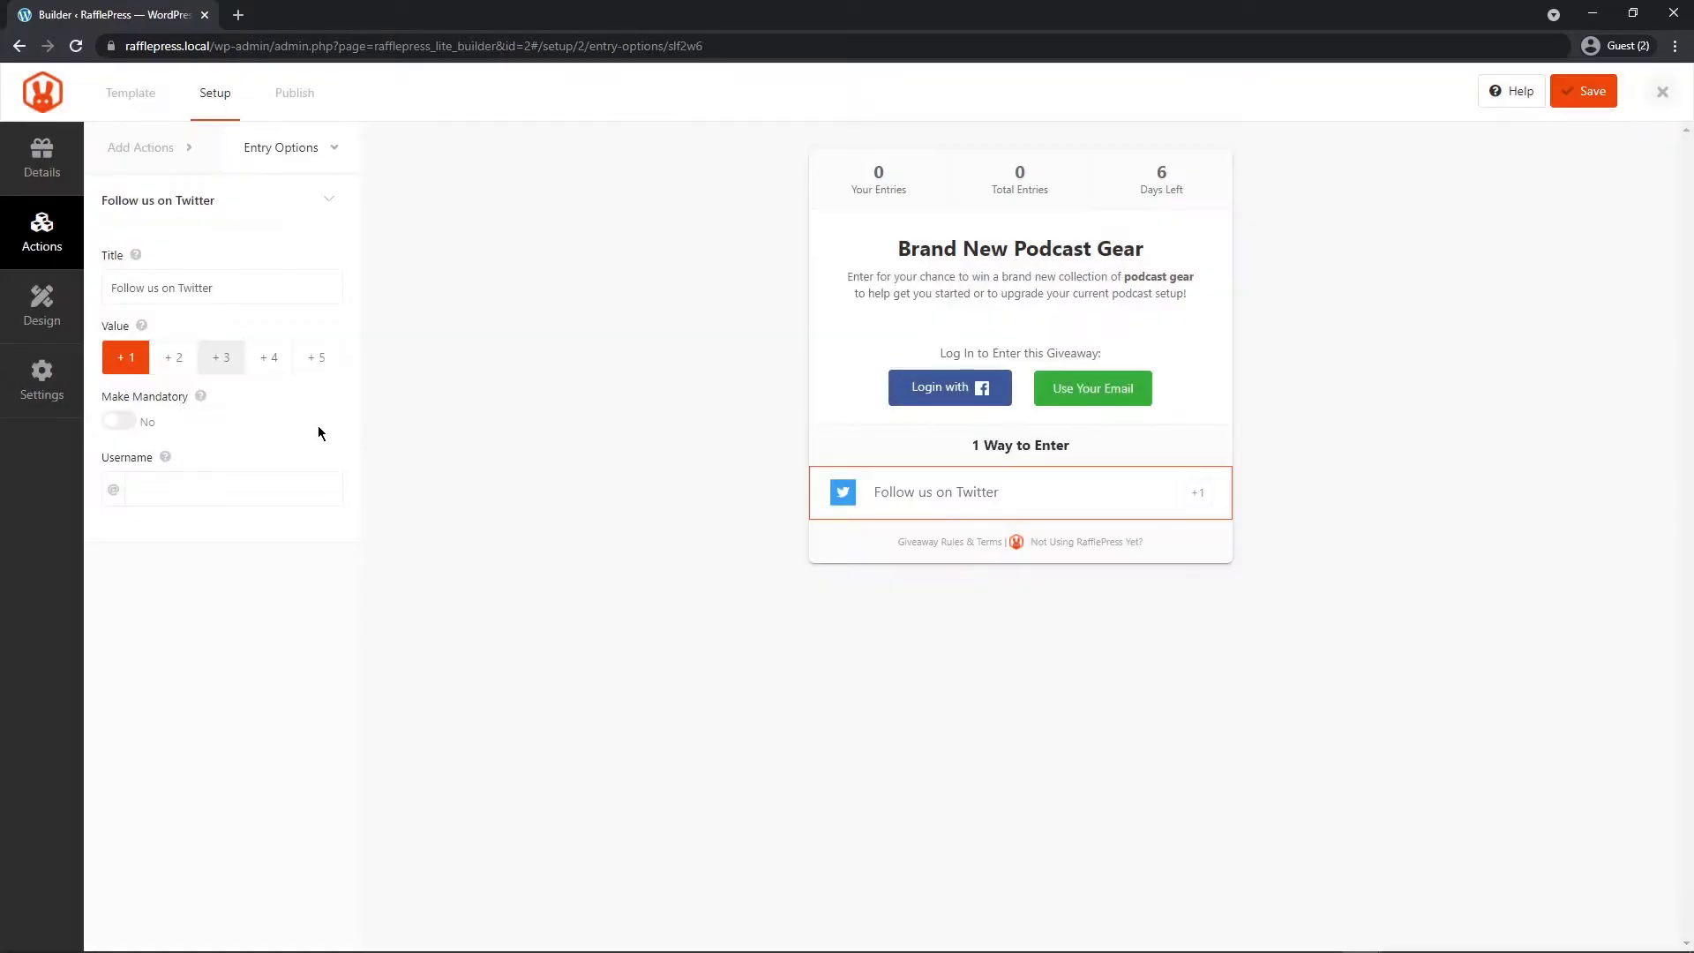
left_click(174, 489)
type("rafflepress")
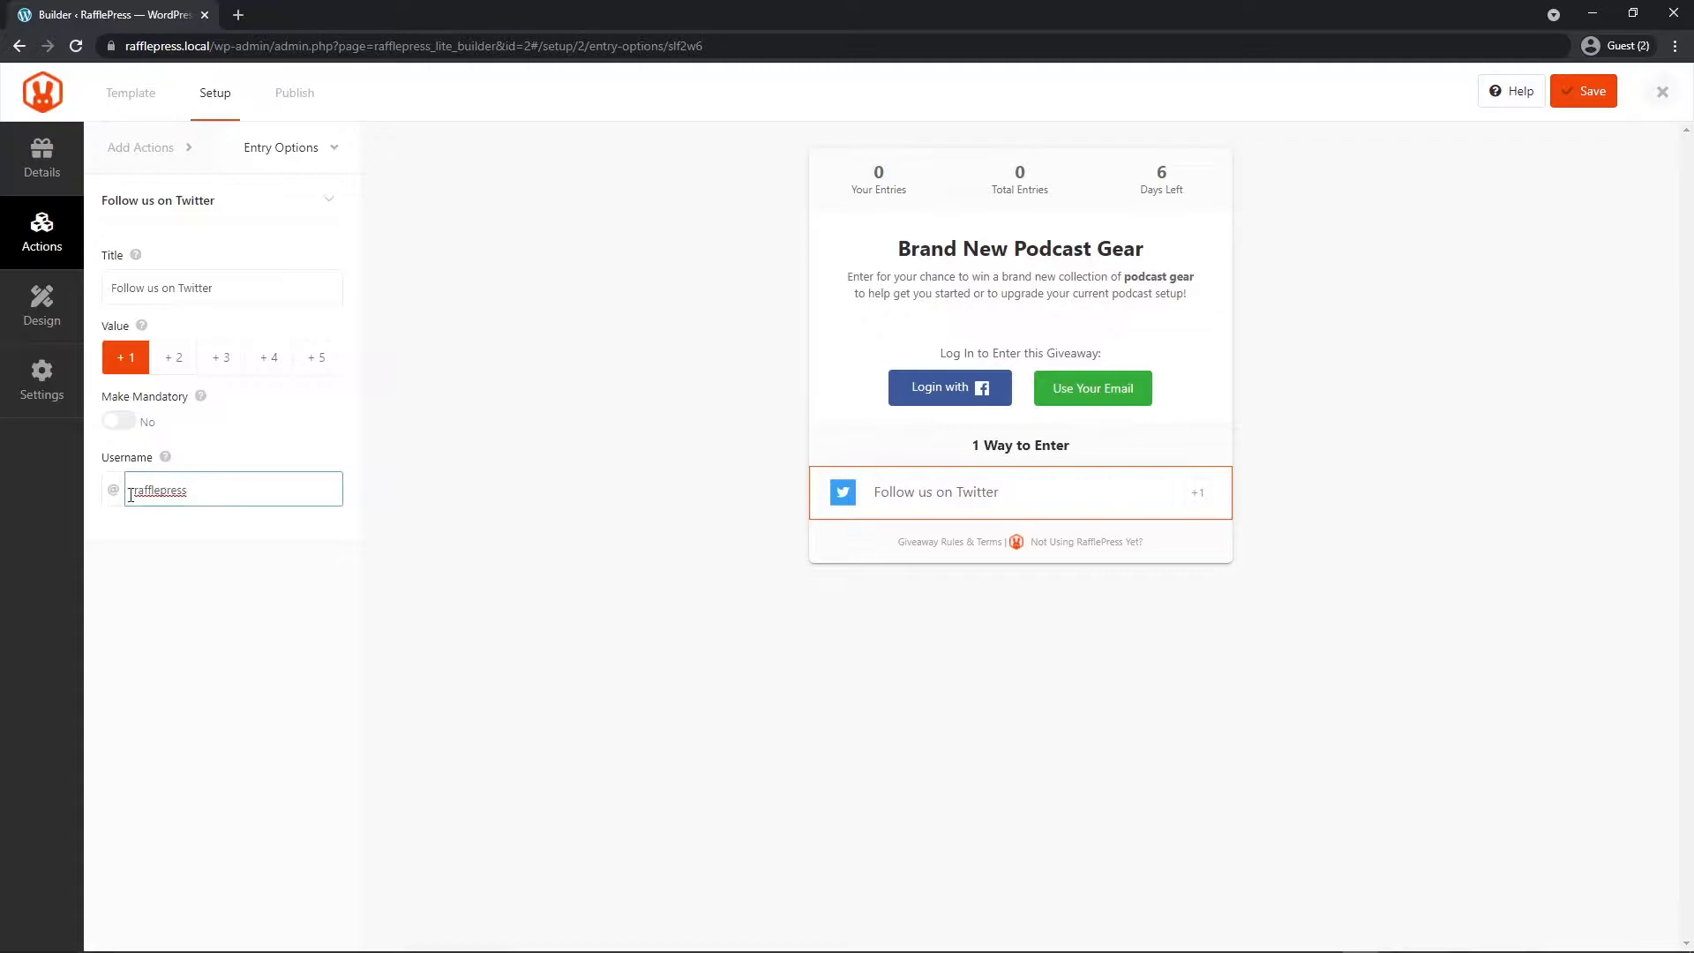
Step: Add the Facebook "Like our Page" action to the giveaway and review the remaining traffic actions
left_click(140, 148)
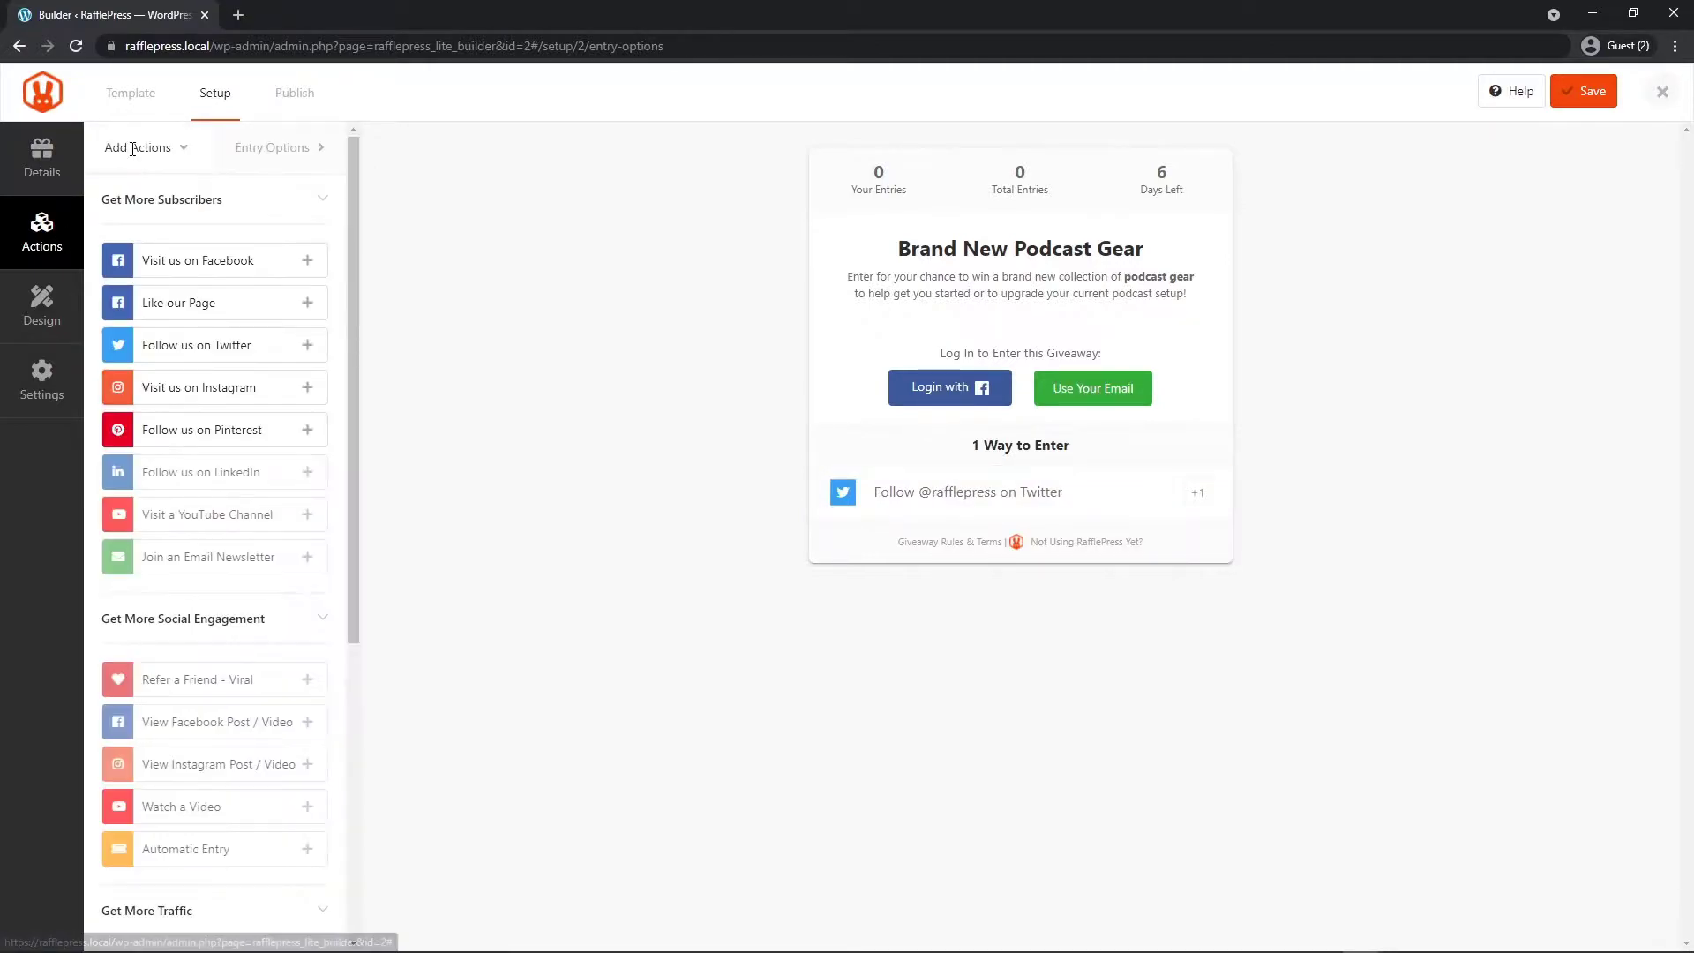
left_click(210, 304)
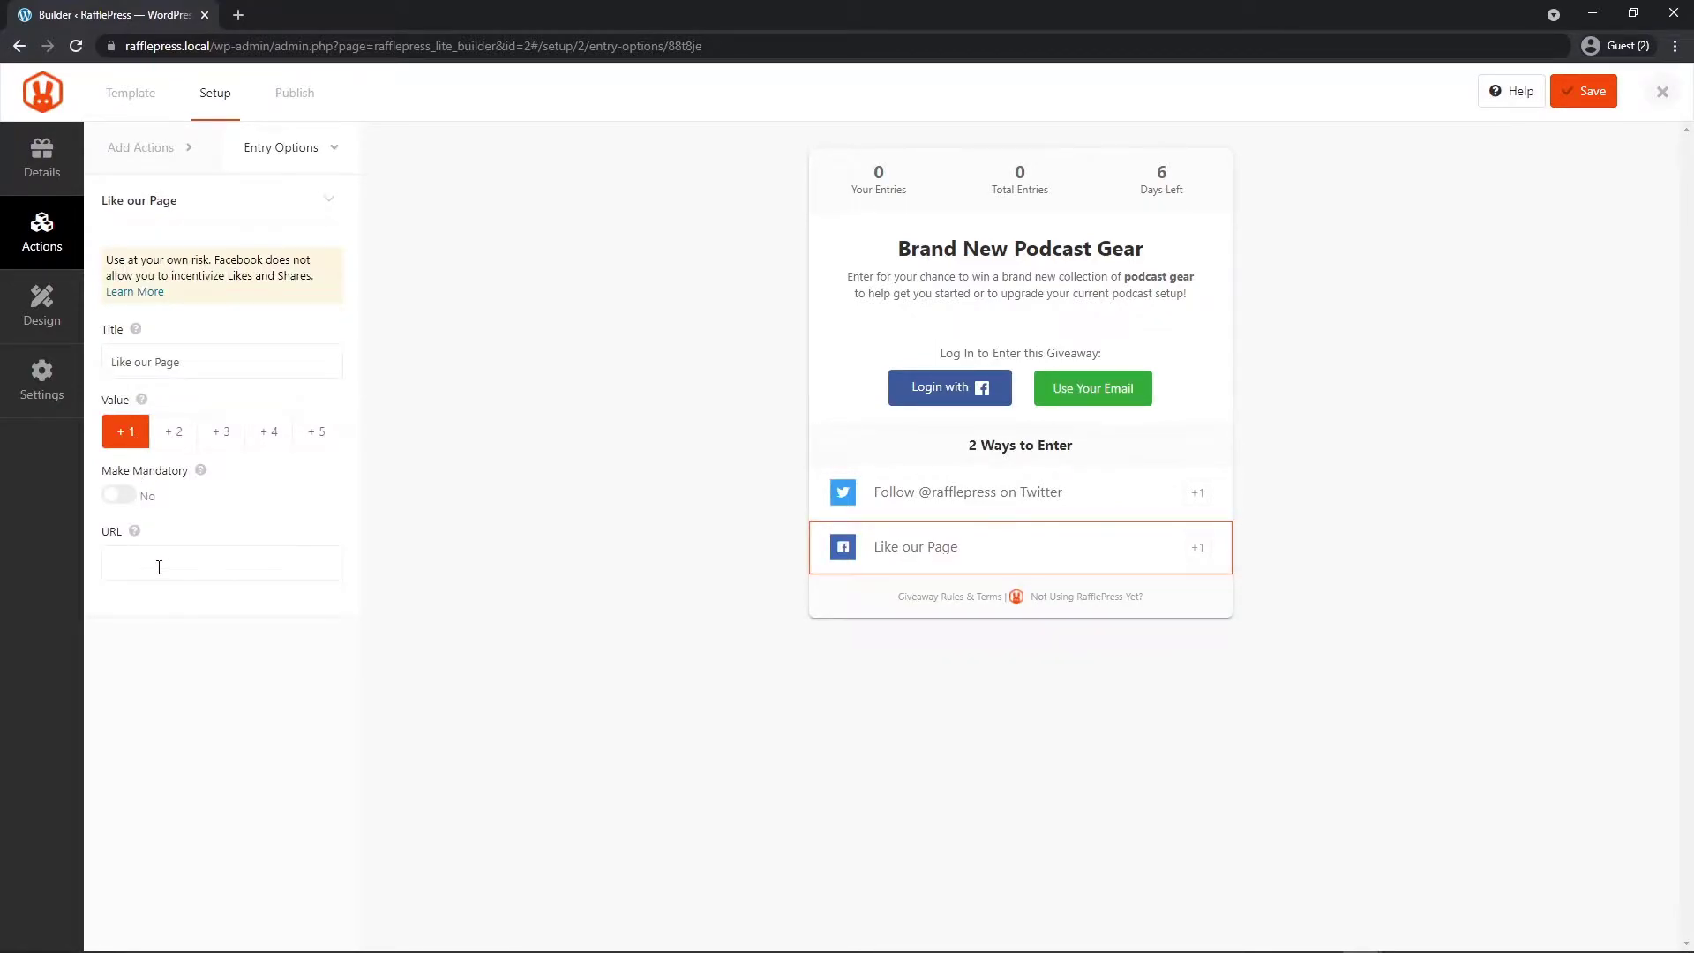
left_click(141, 149)
left_click_drag(352, 177, 370, 495)
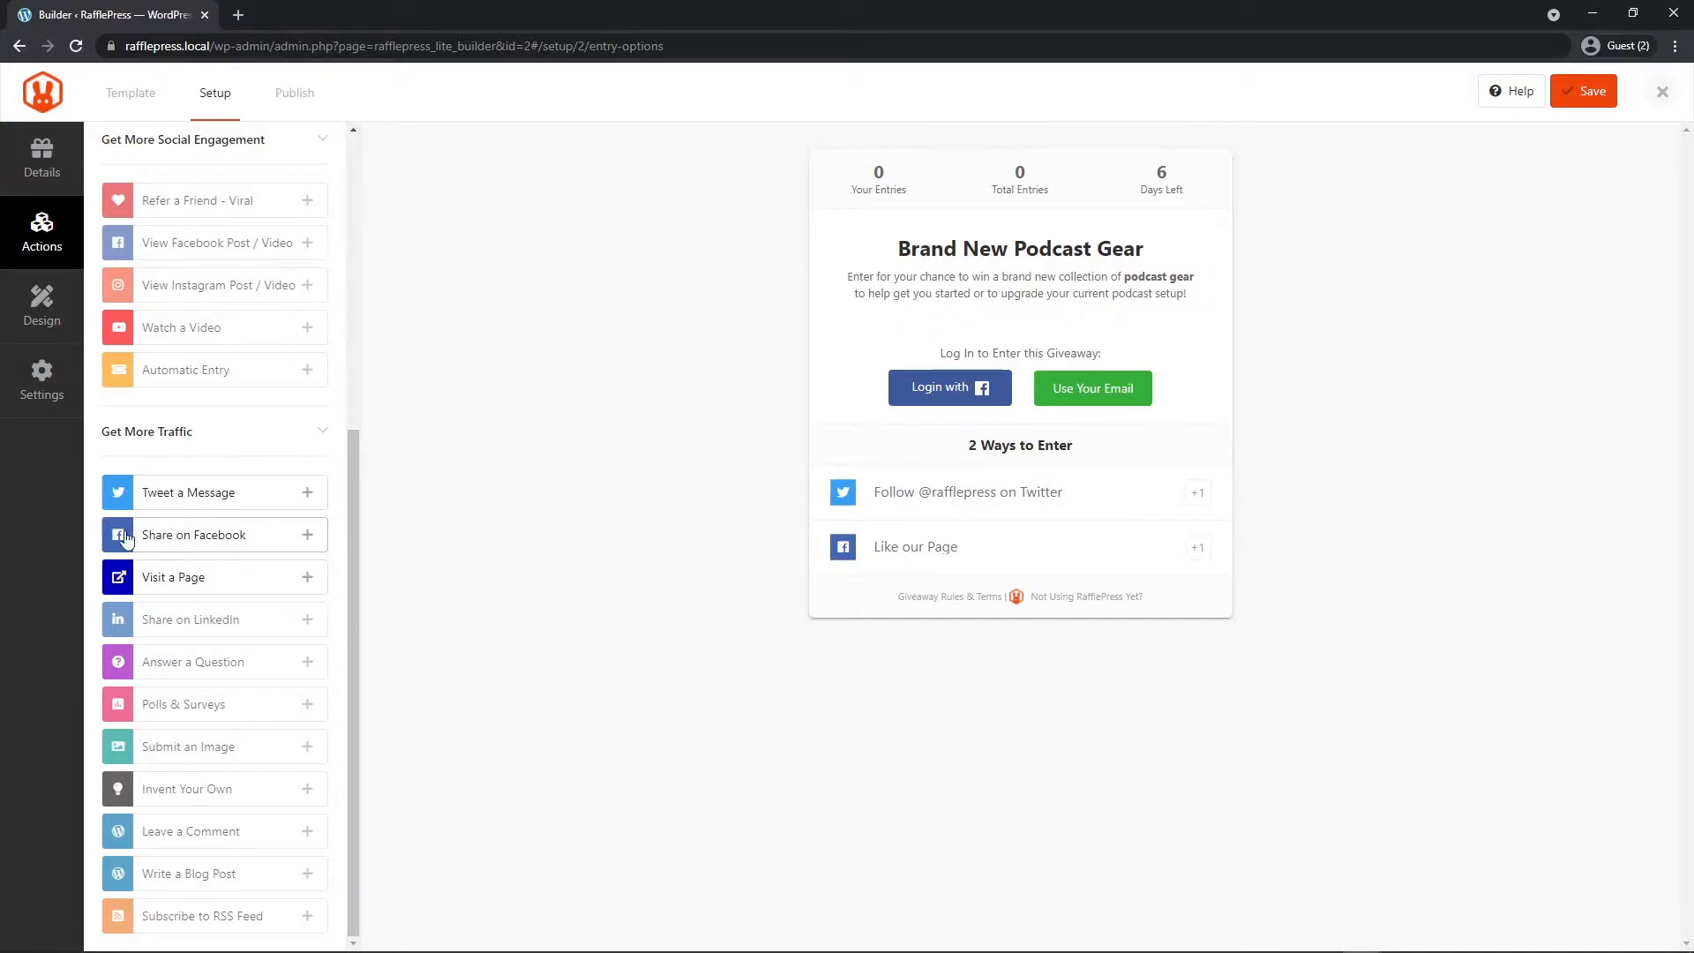
left_click_drag(344, 553, 369, 200)
Step: View the design options, then limit sign-ups to 3 per IP address in the giveaway's general settings
left_click(39, 310)
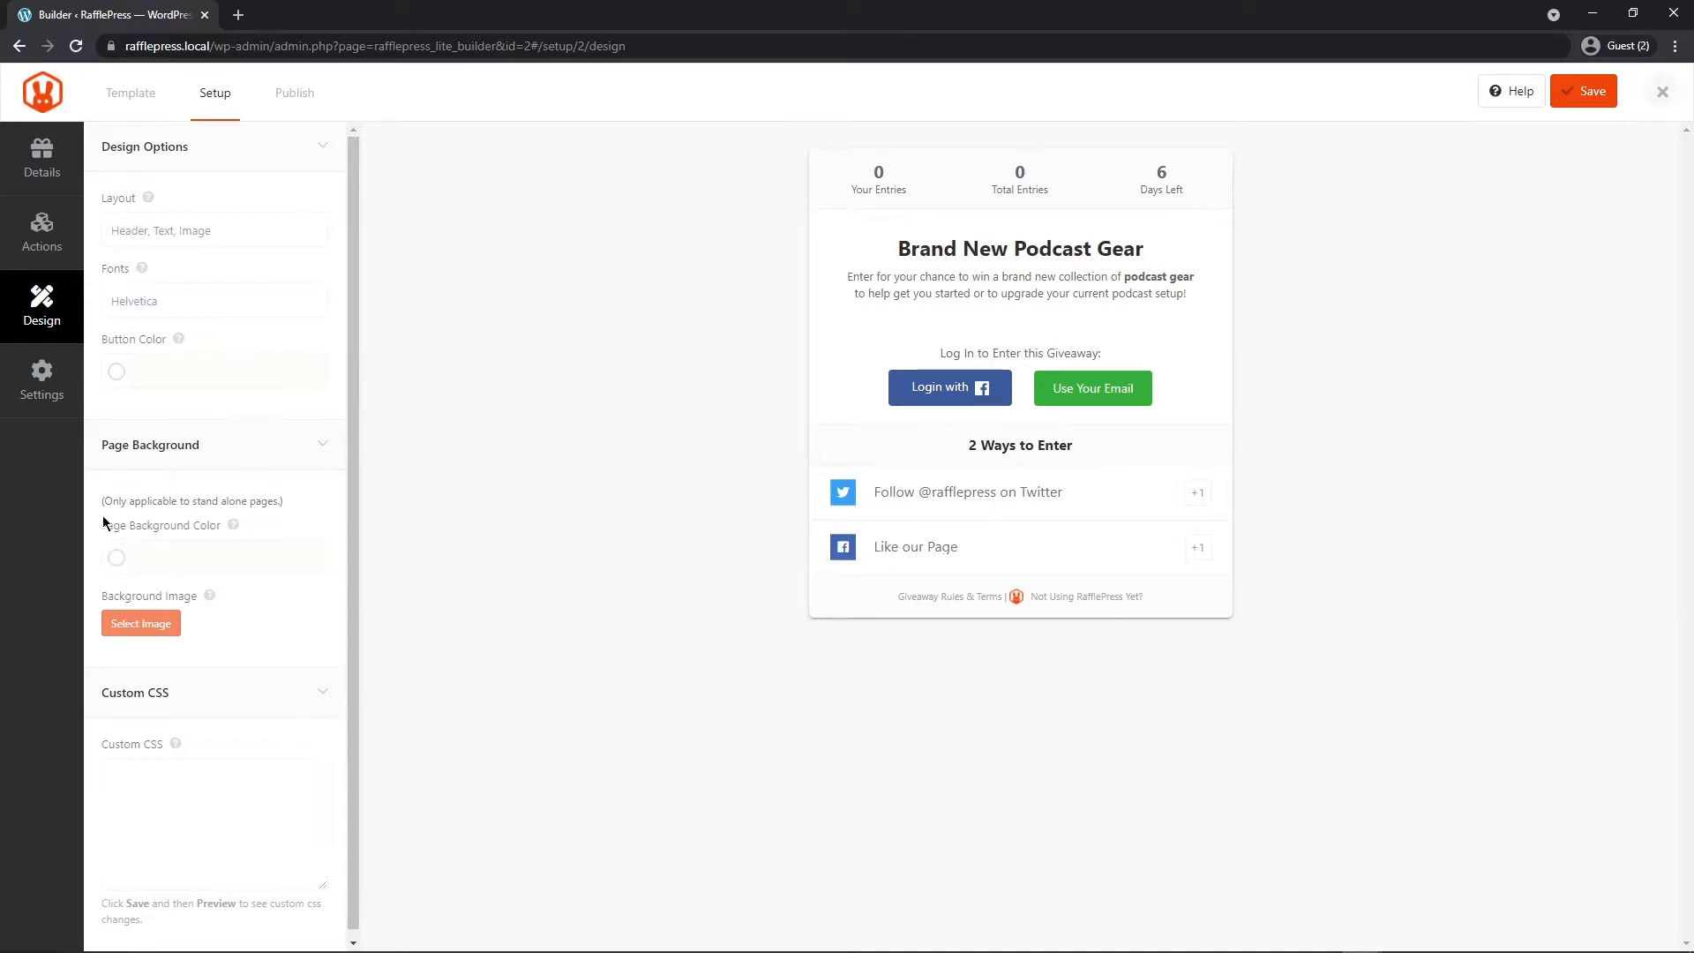
left_click(41, 378)
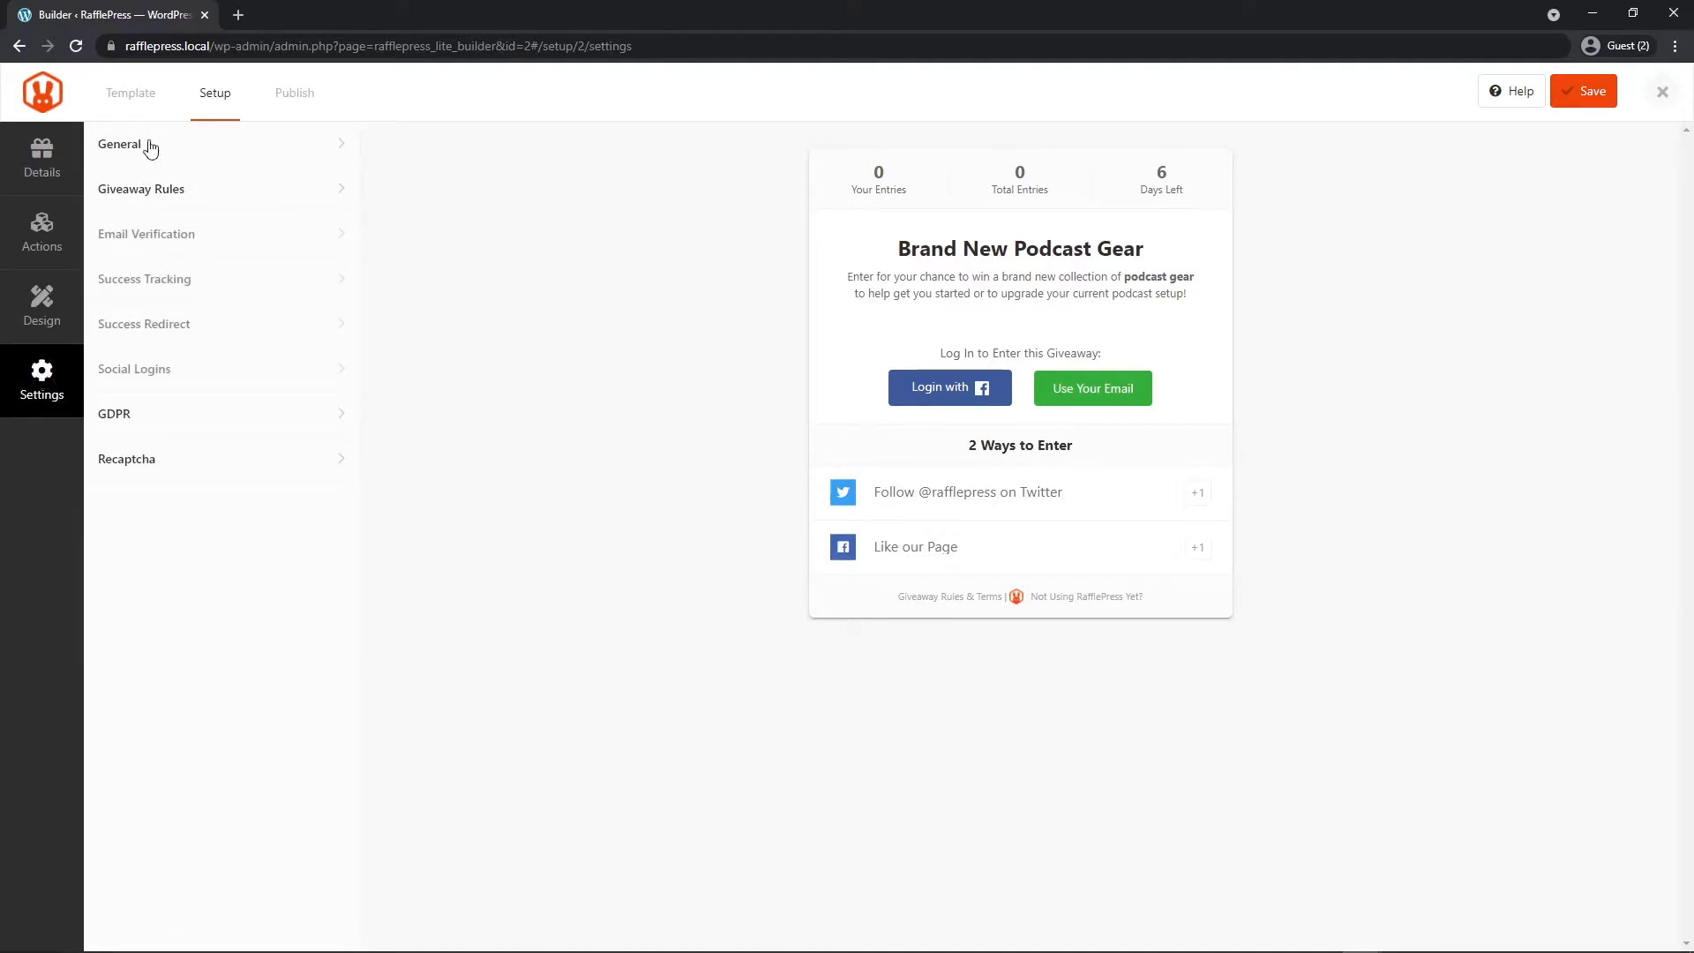
left_click(150, 146)
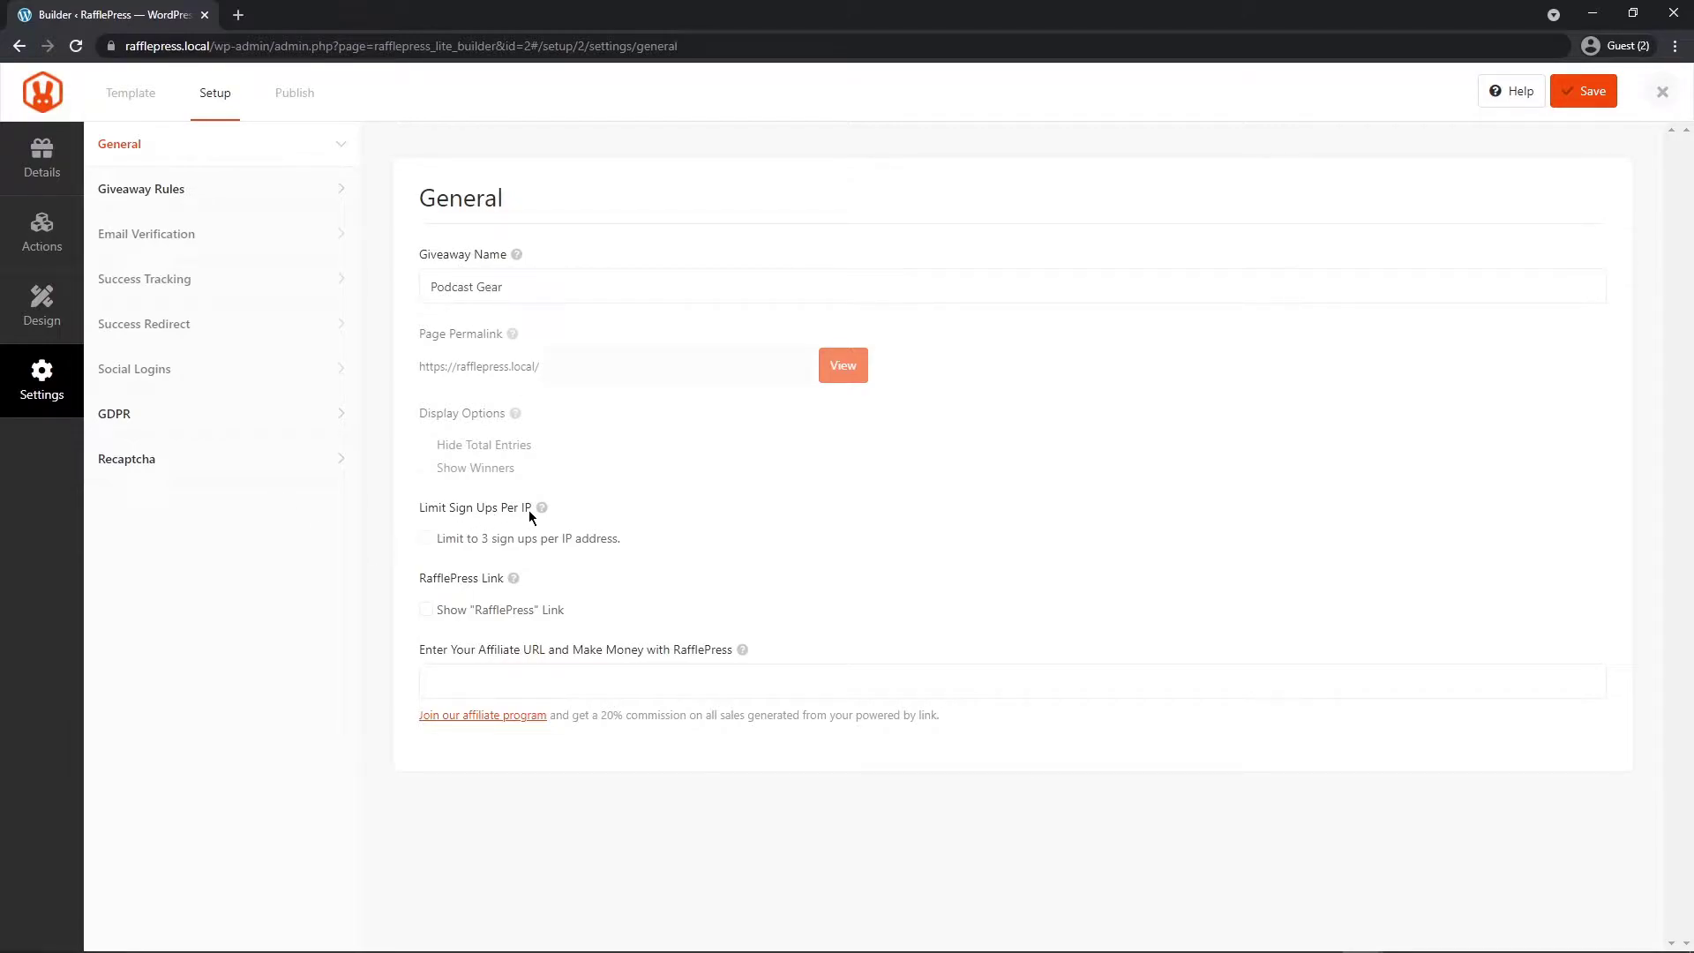
left_click(426, 538)
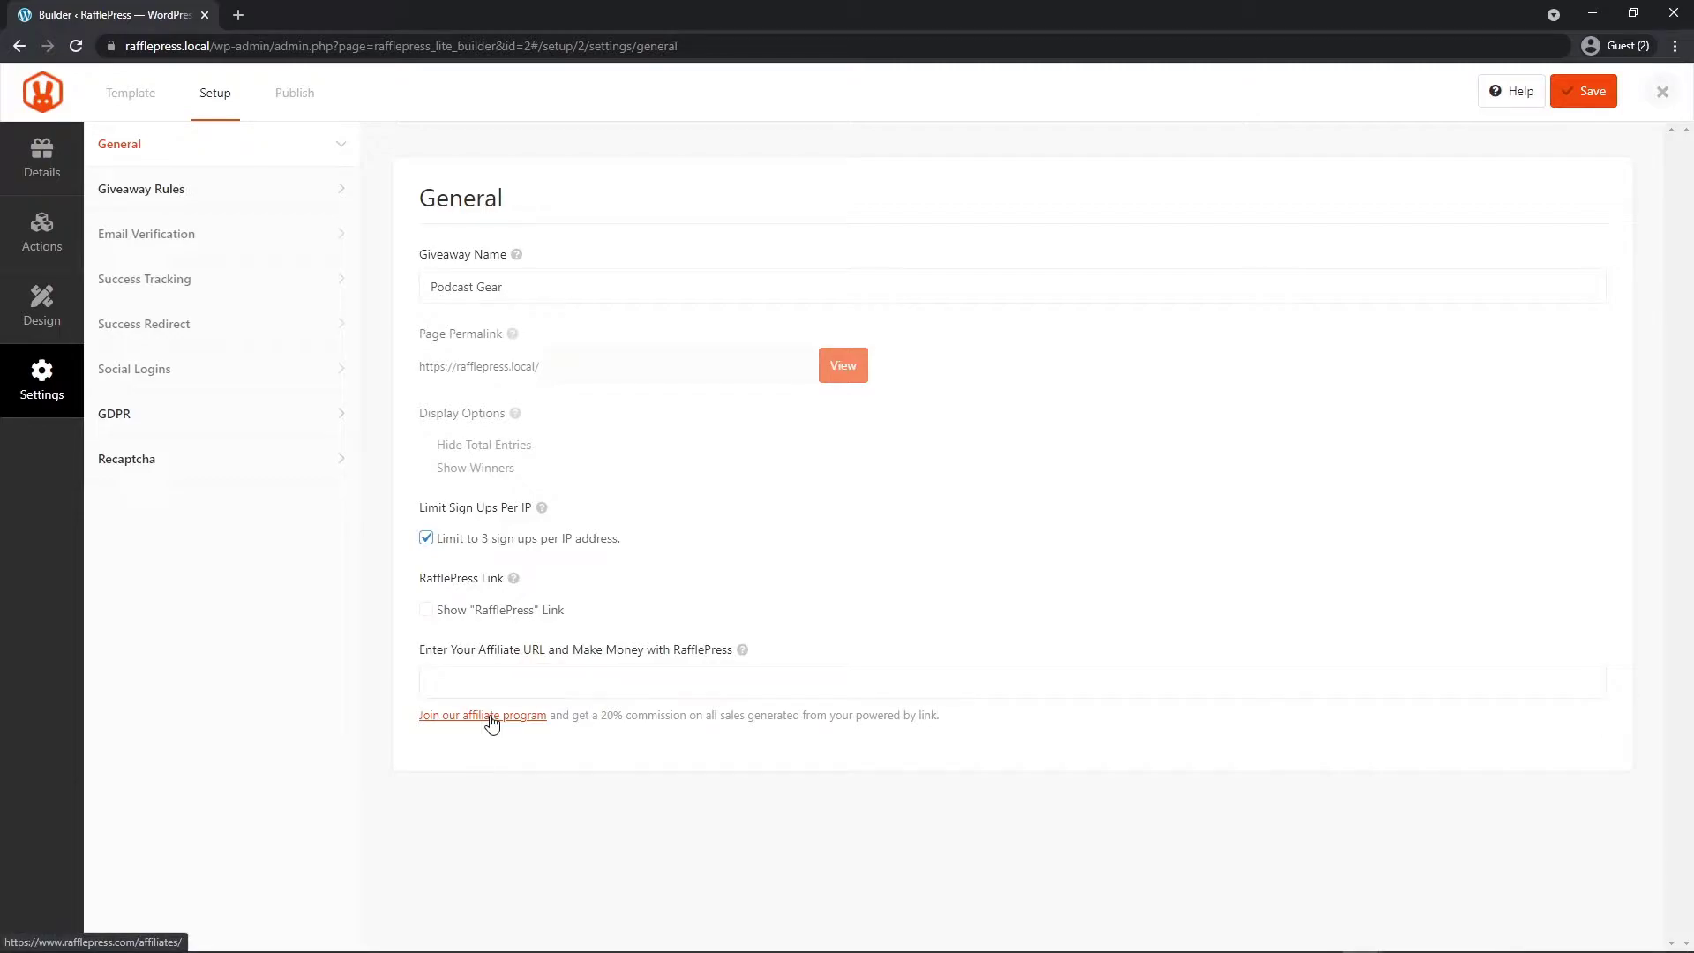
Step: Generate the giveaway rules for sponsor Acme Podcasts Inc with its contact details, eligible location United States and minimum age 18
left_click(144, 193)
left_click(542, 415)
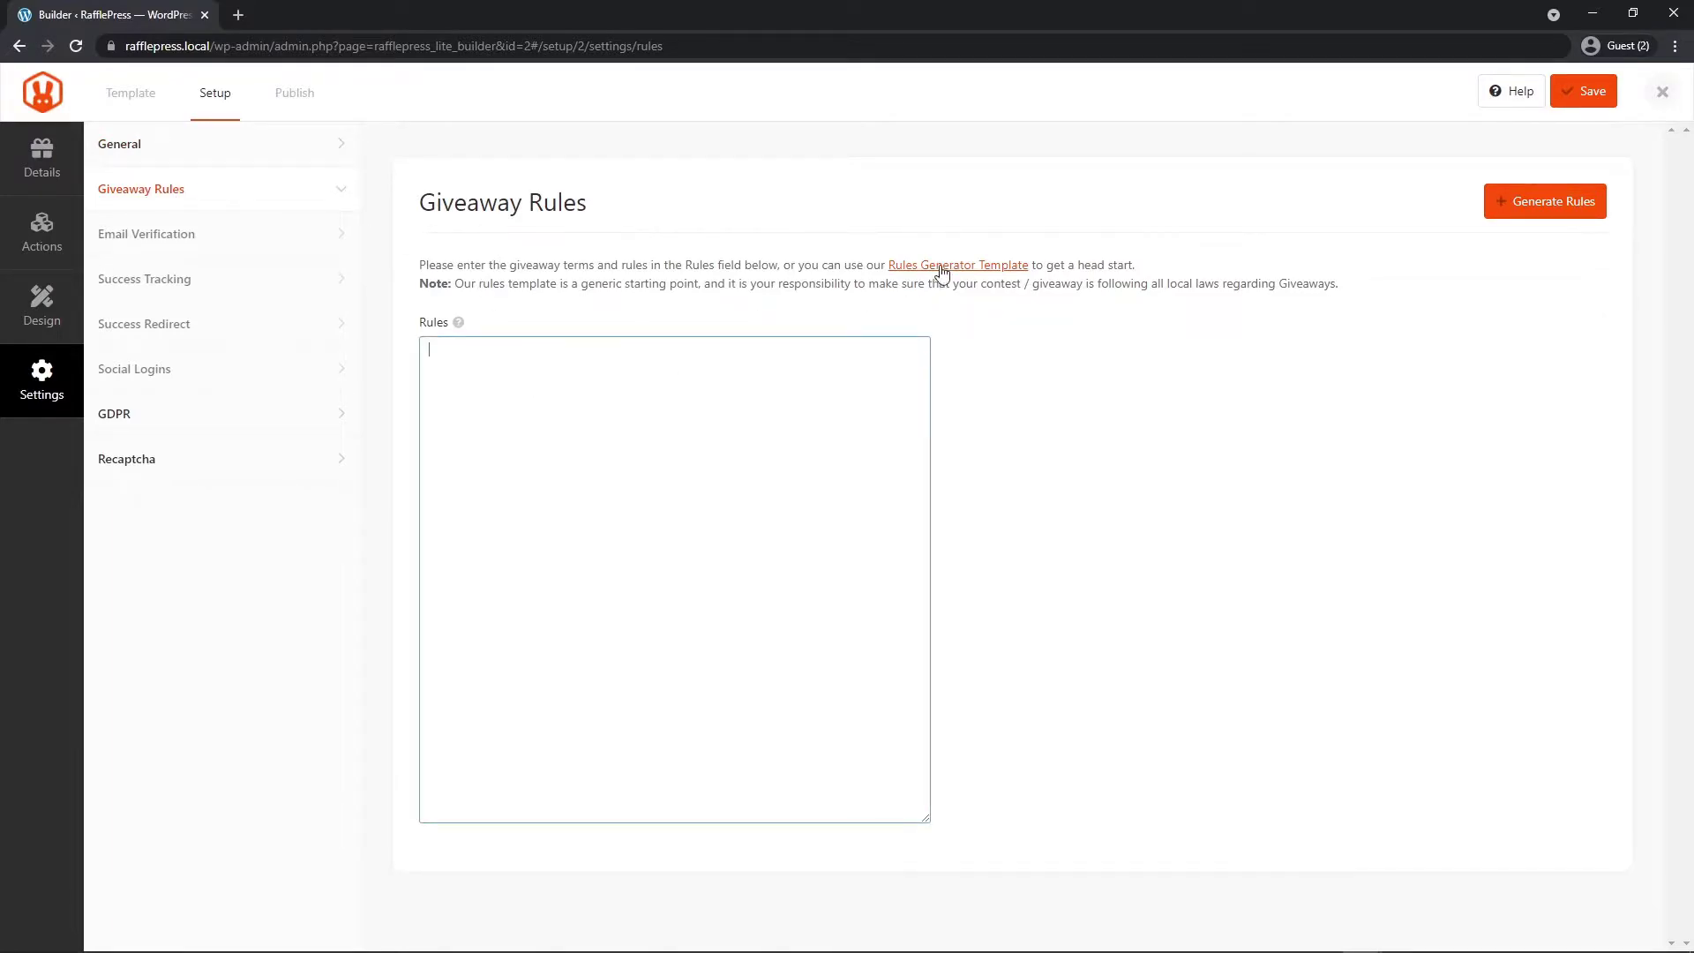
left_click(971, 266)
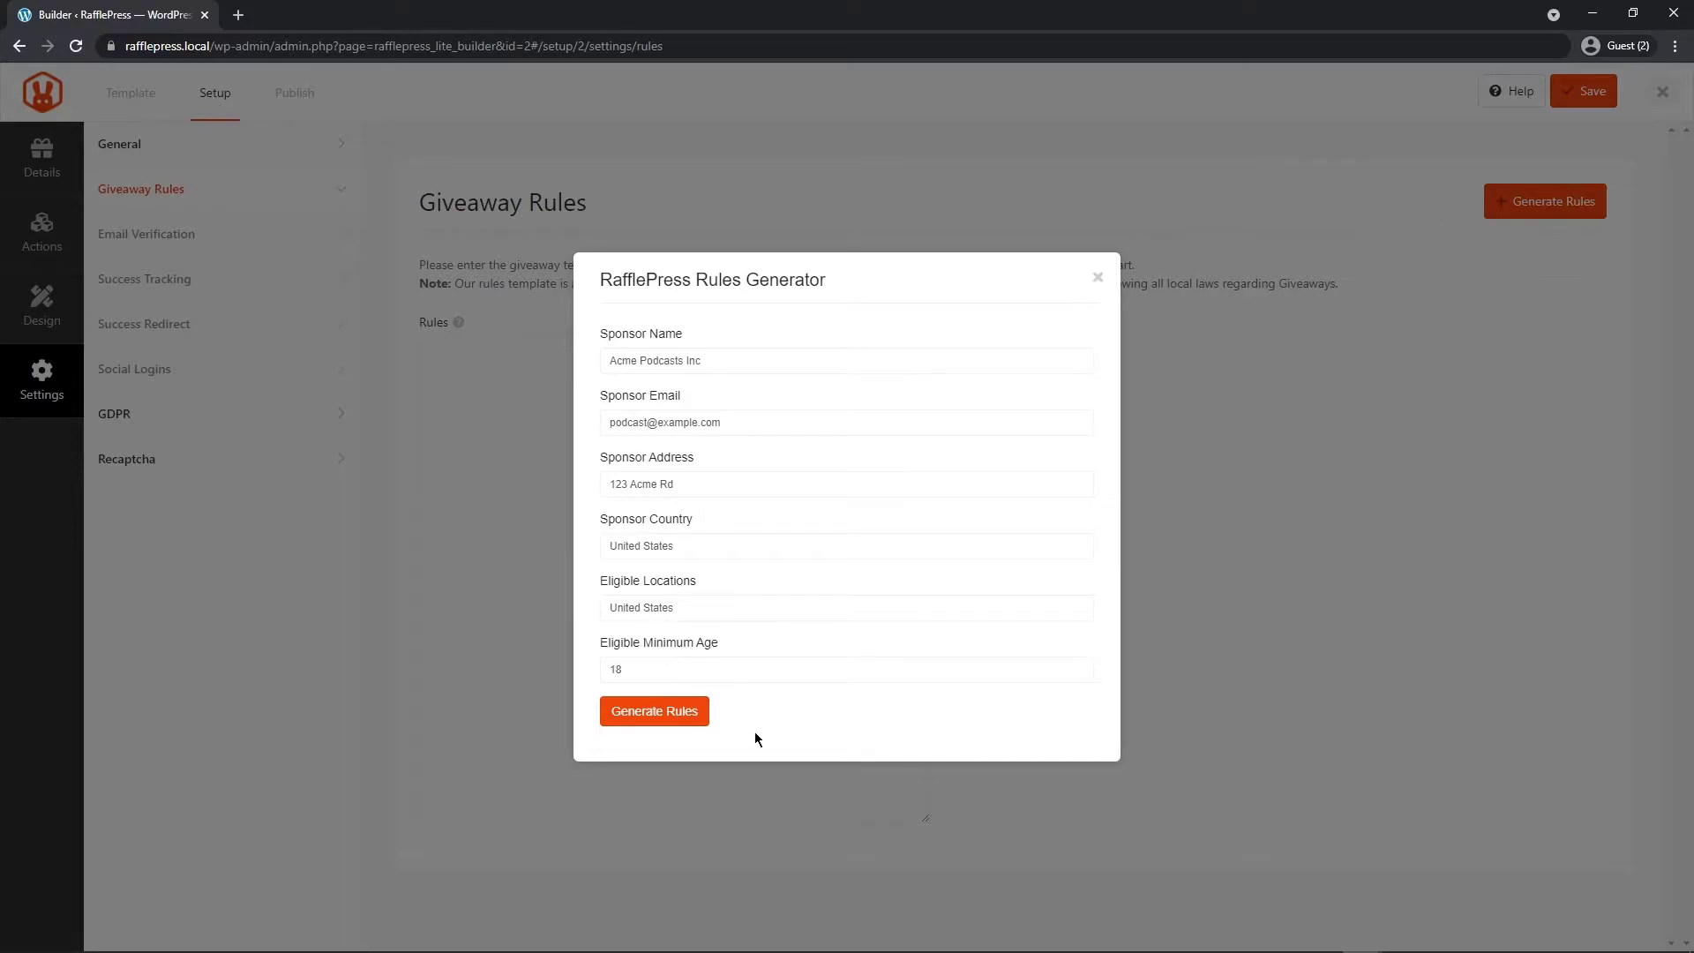
left_click(653, 715)
left_click_drag(923, 377, 939, 343)
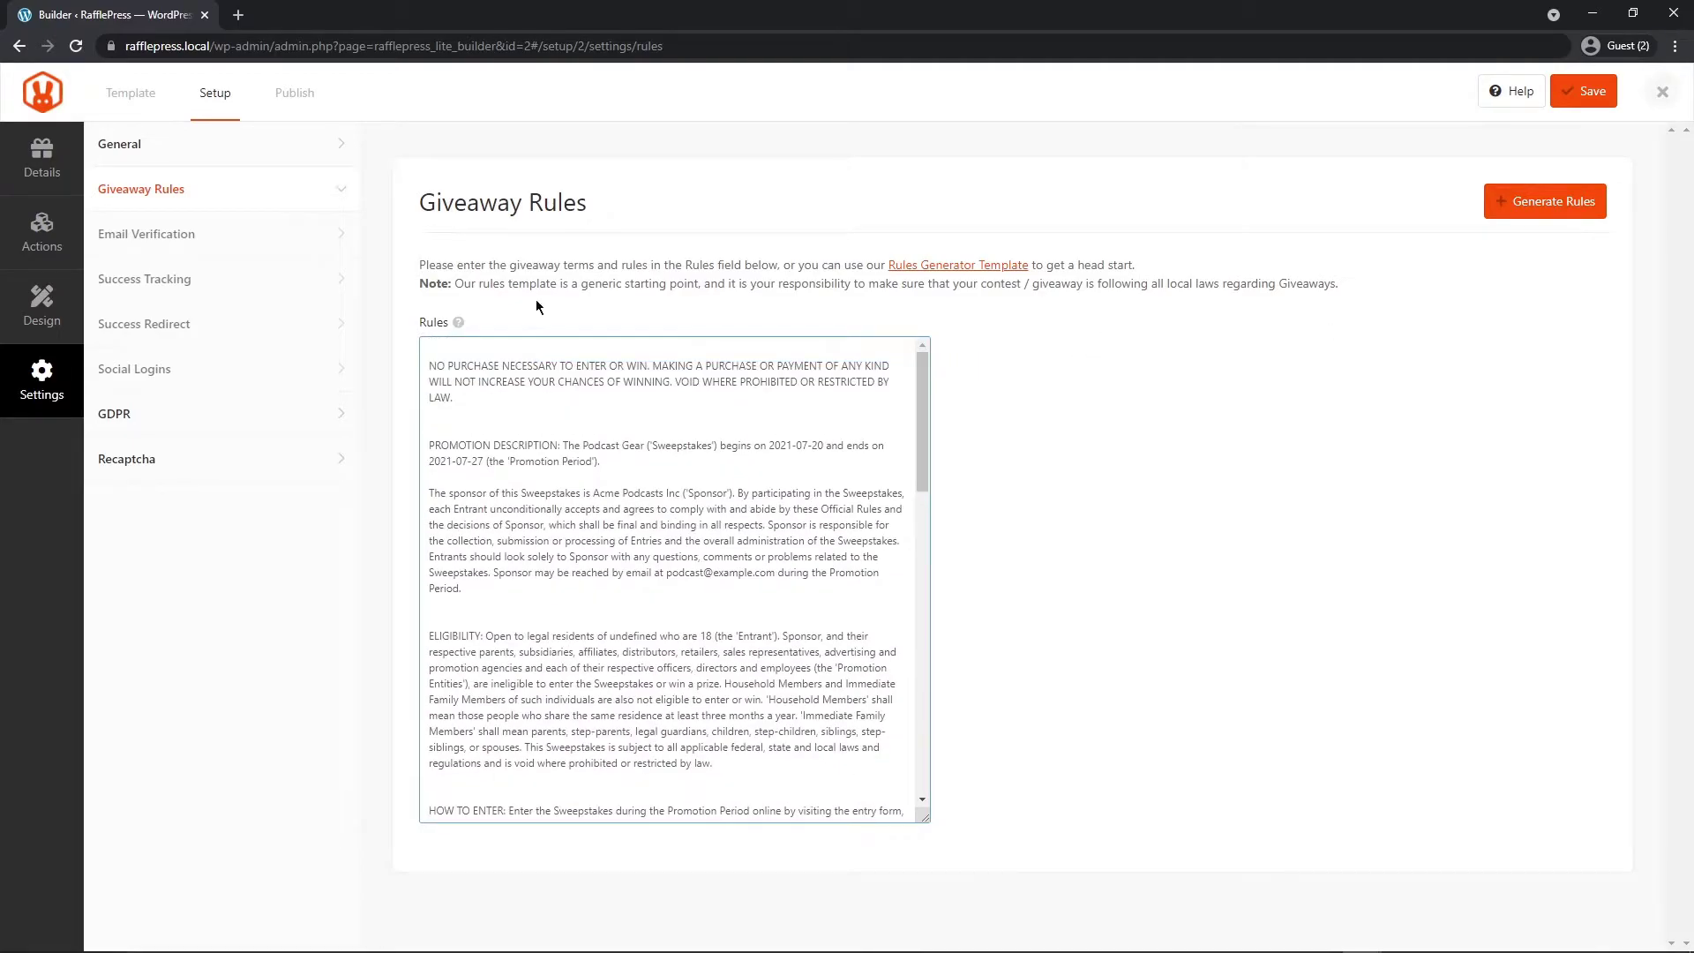
Step: Enable GDPR consent and invisible Recaptcha for the giveaway registration
left_click(123, 423)
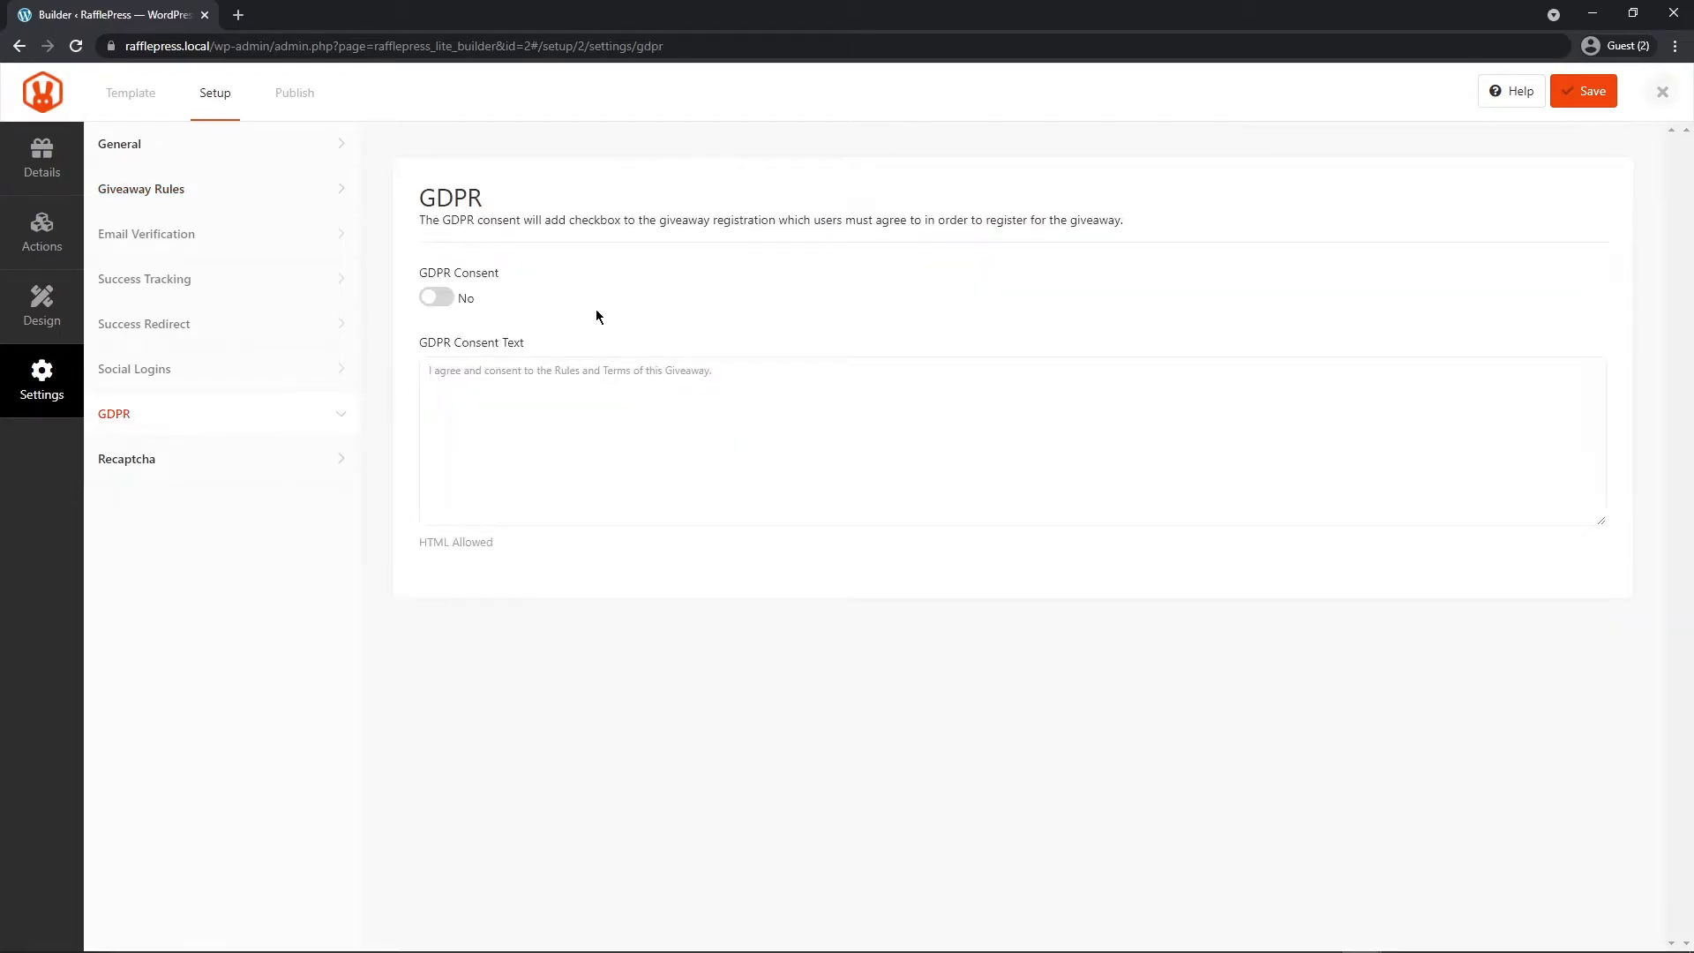
left_click(437, 297)
left_click(536, 382)
left_click(157, 471)
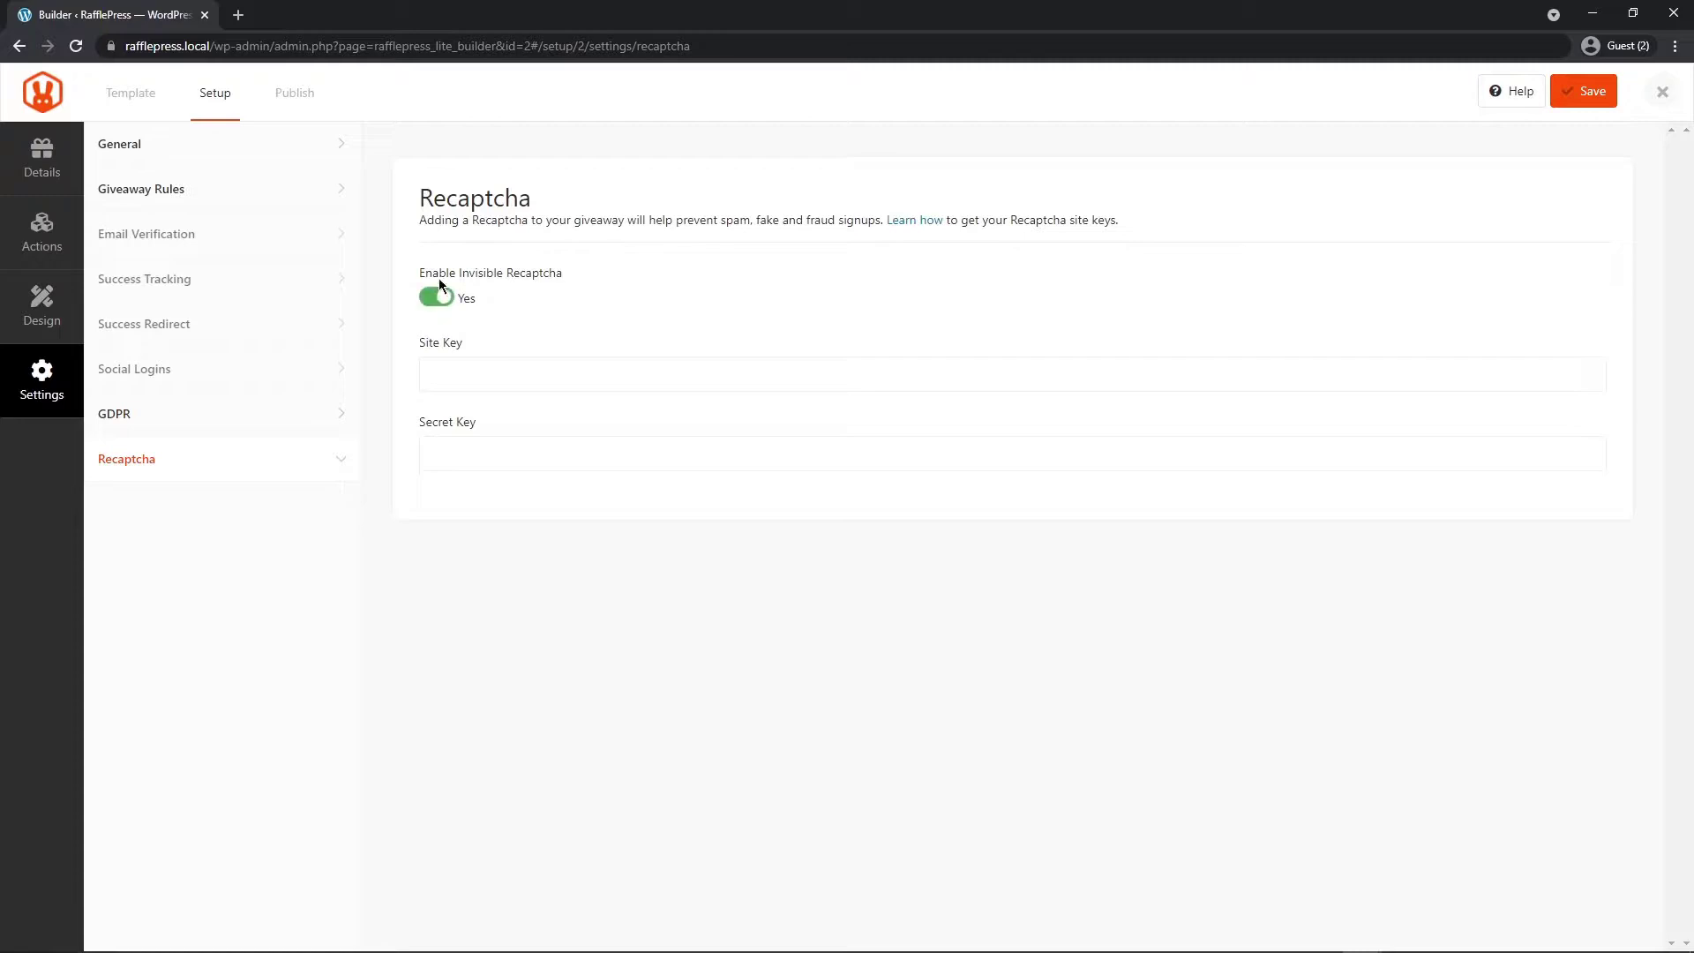
Step: Save the giveaway, view its publish options and return to the giveaways overview
left_click(561, 274)
left_click(42, 157)
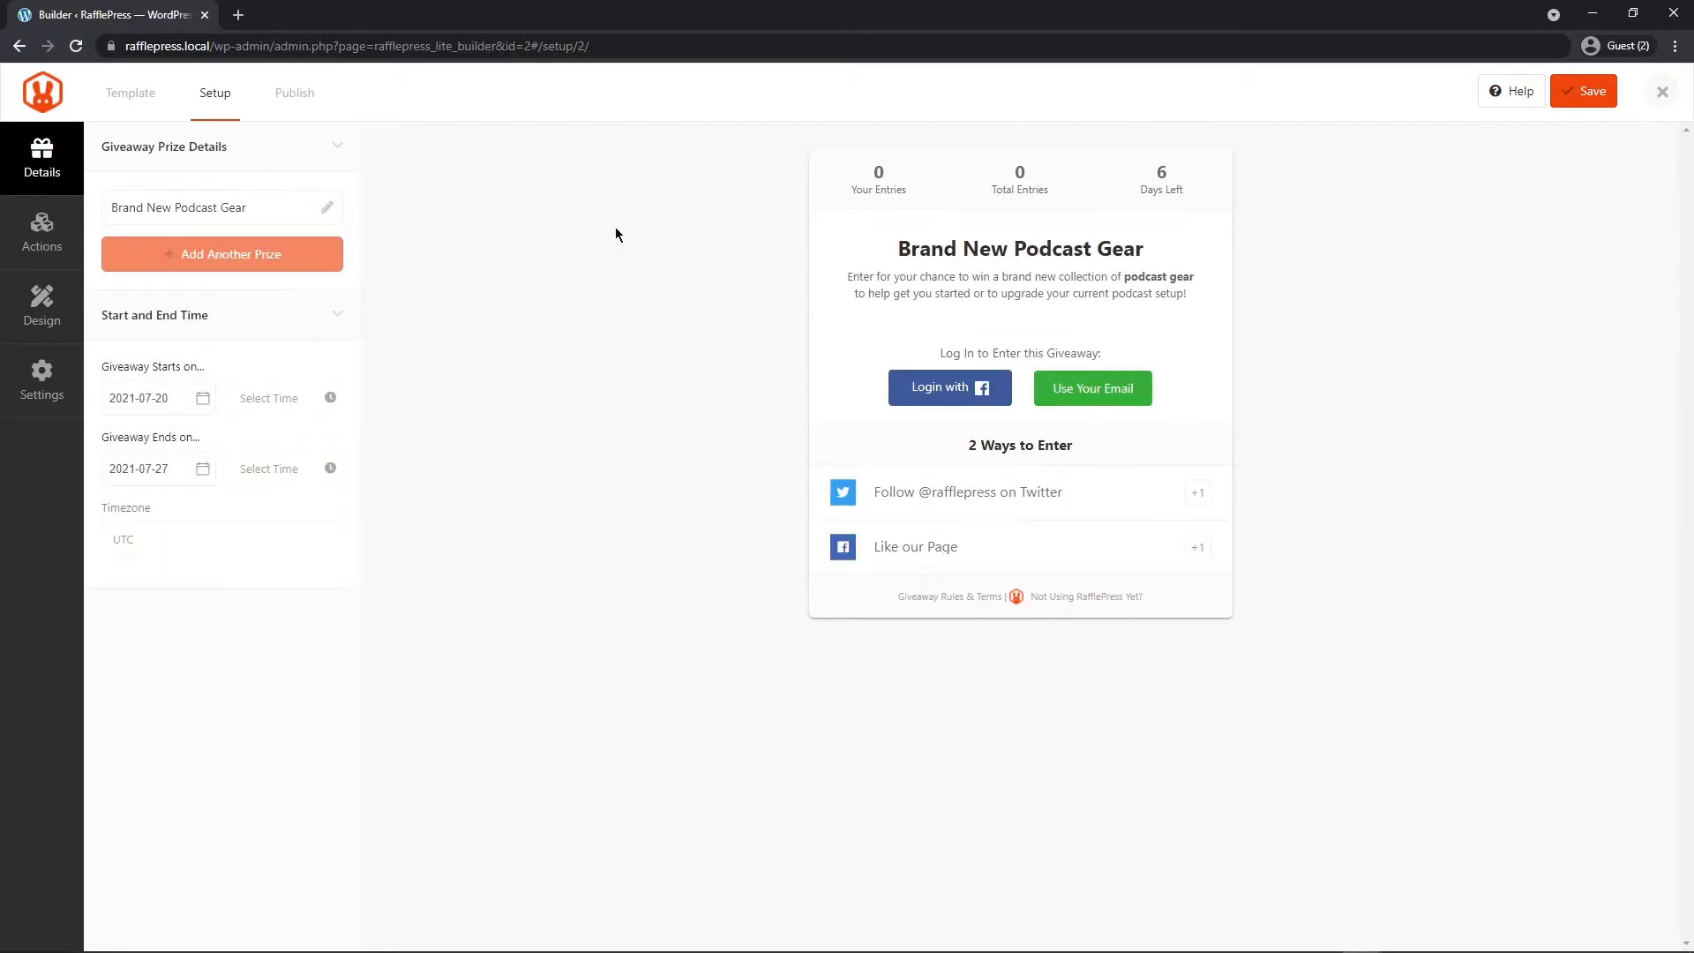
left_click(1585, 97)
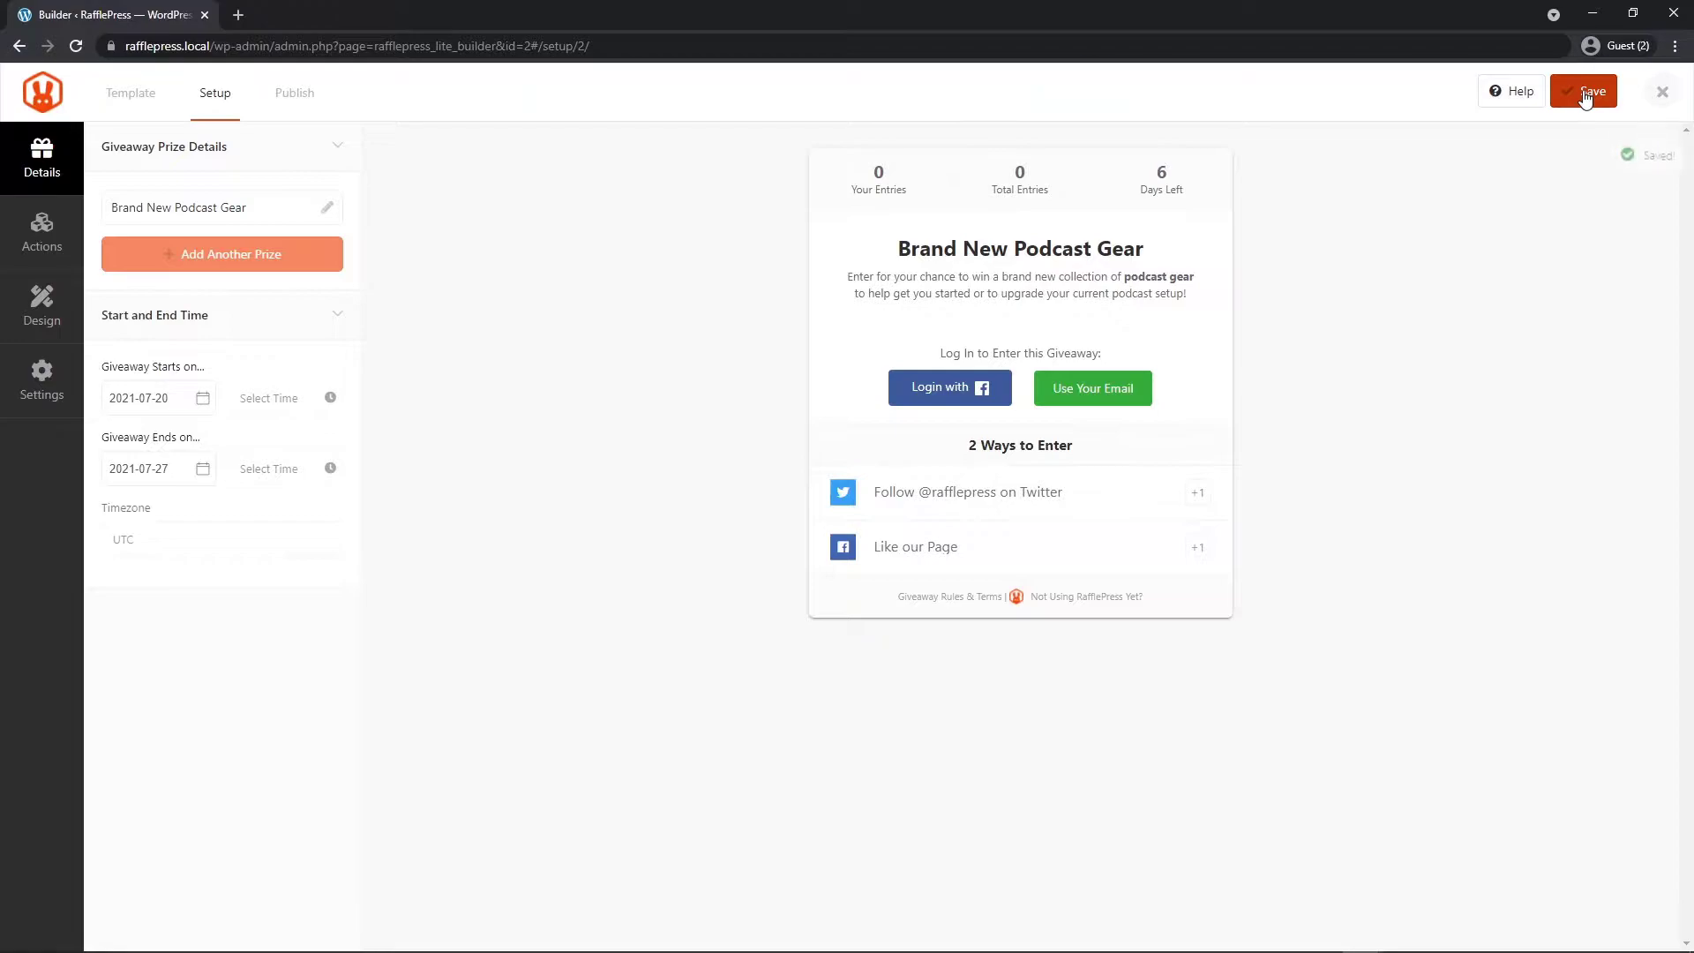
left_click(295, 94)
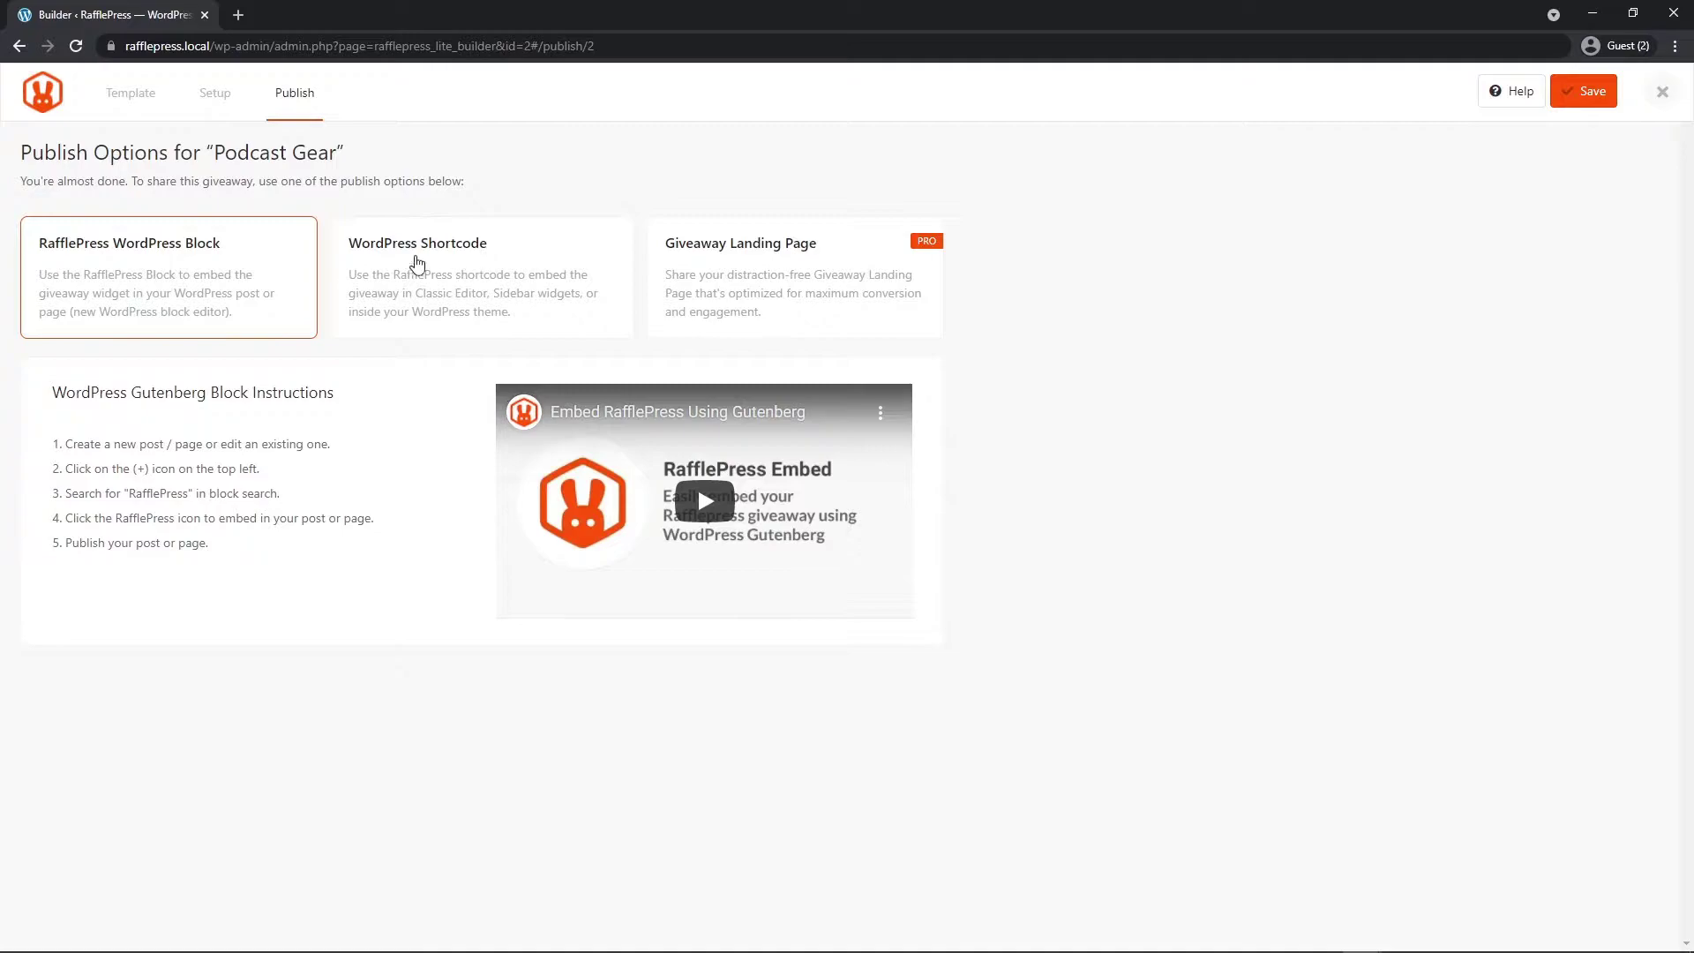
left_click(1663, 92)
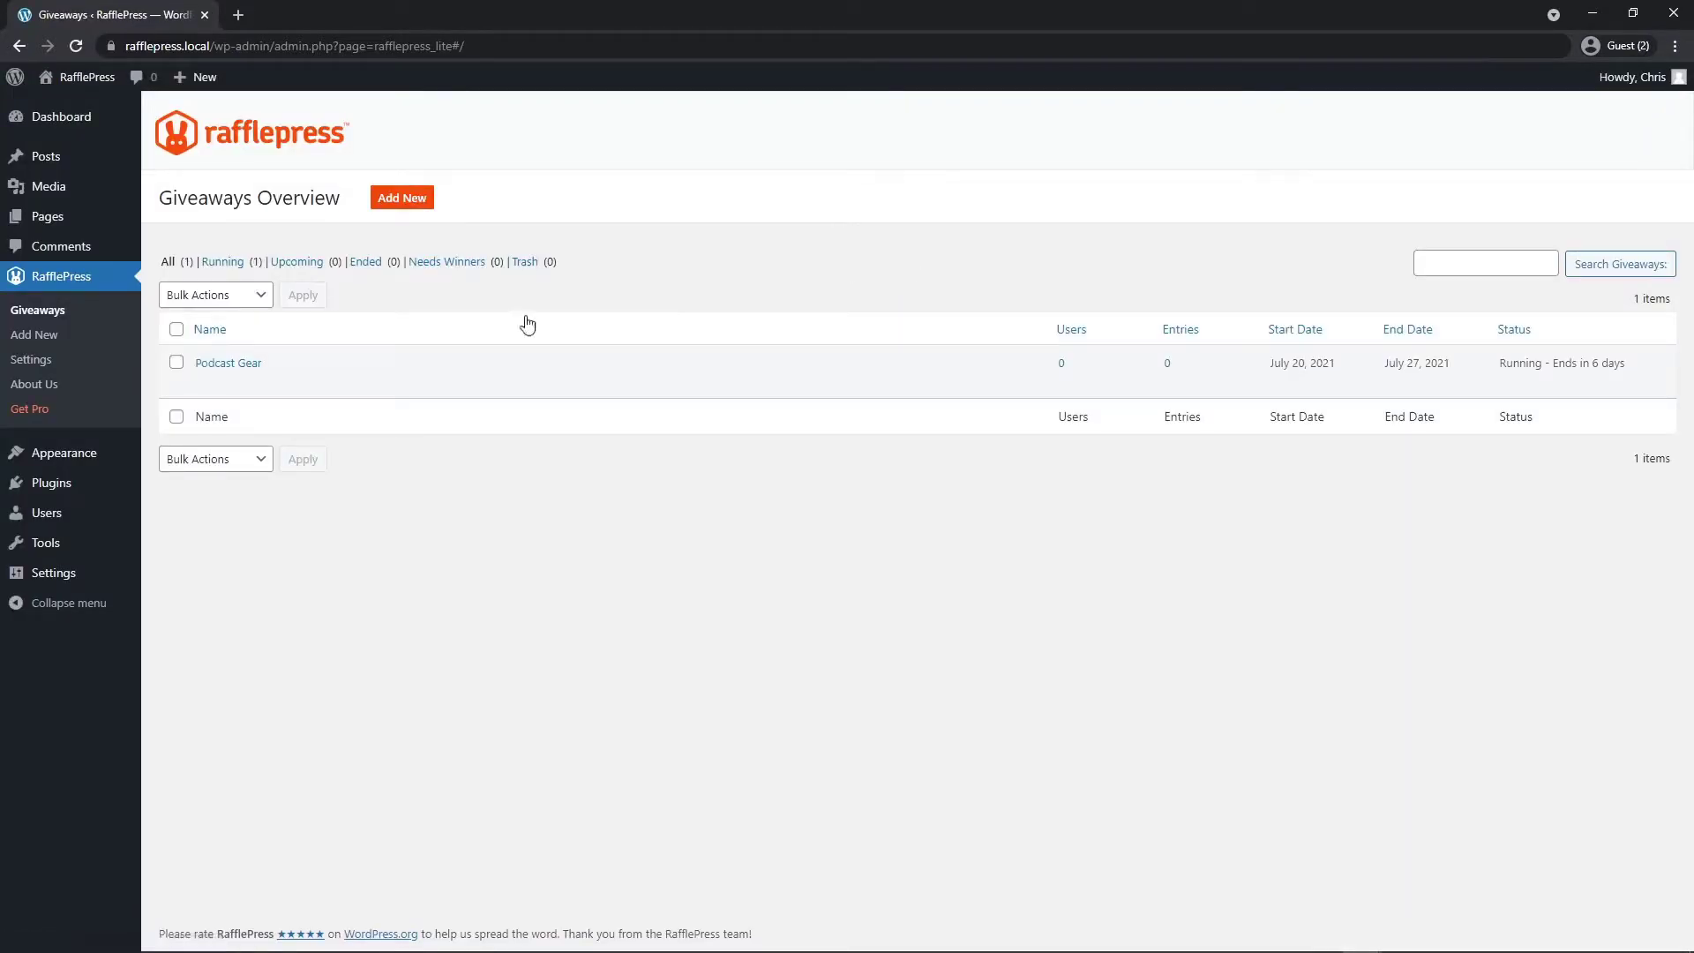
Step: Create a new page titled Podcast
mouse_move(41, 225)
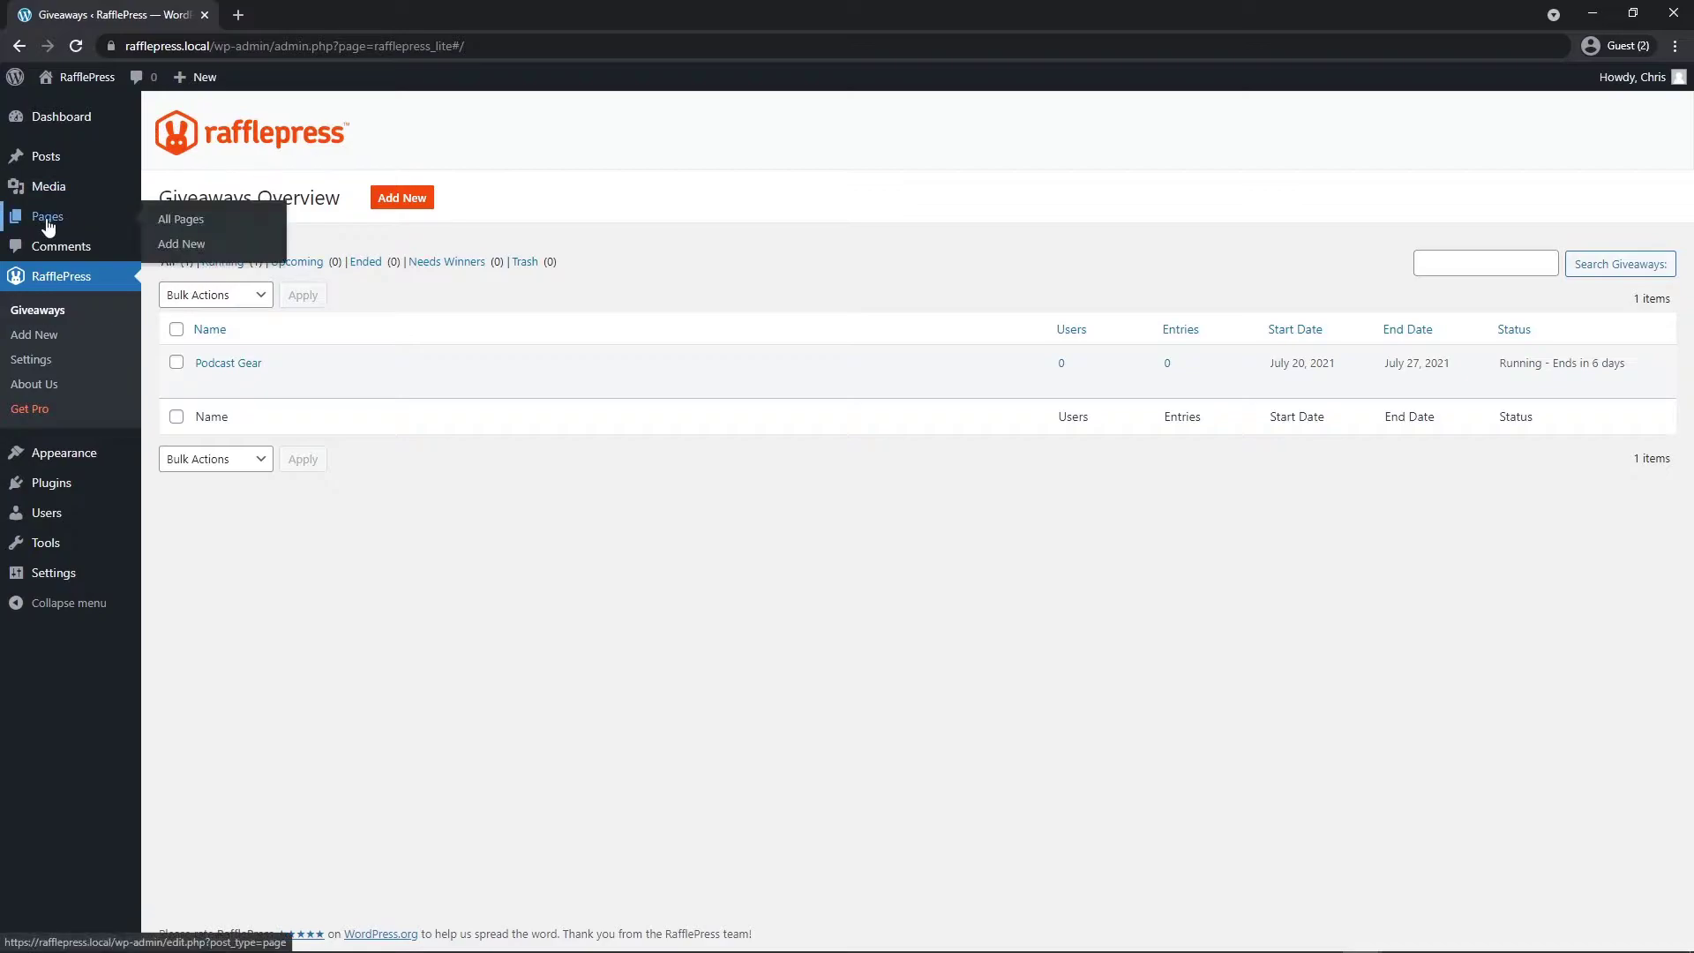
left_click(188, 250)
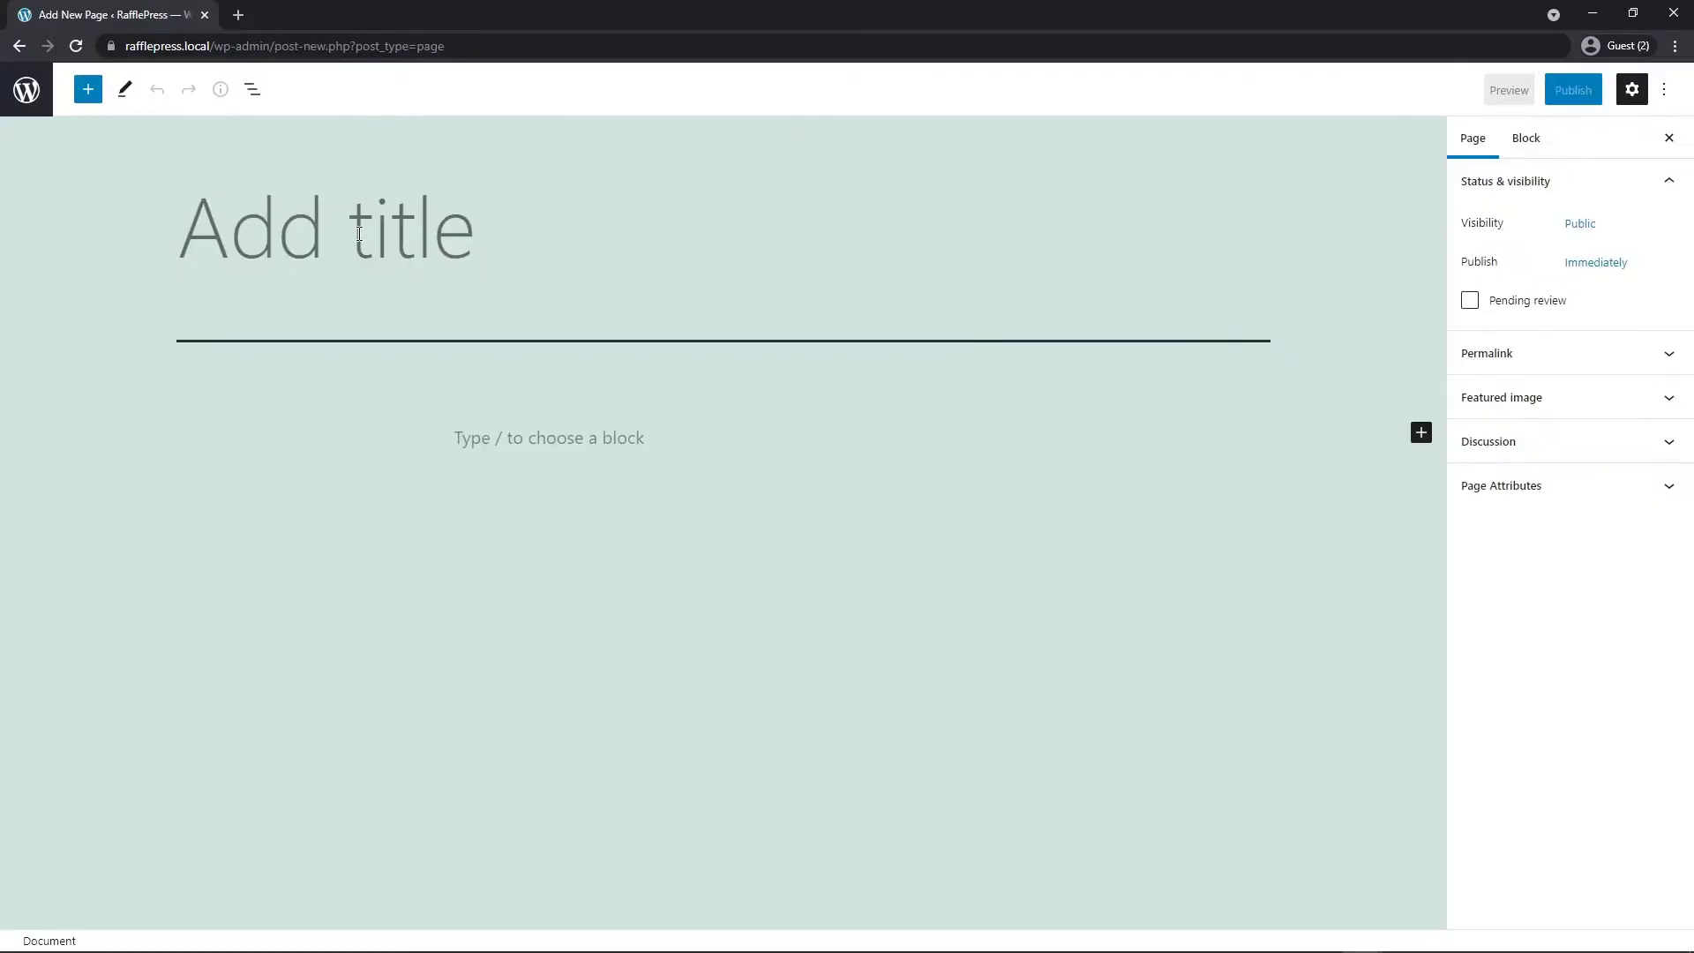
type("Podcast")
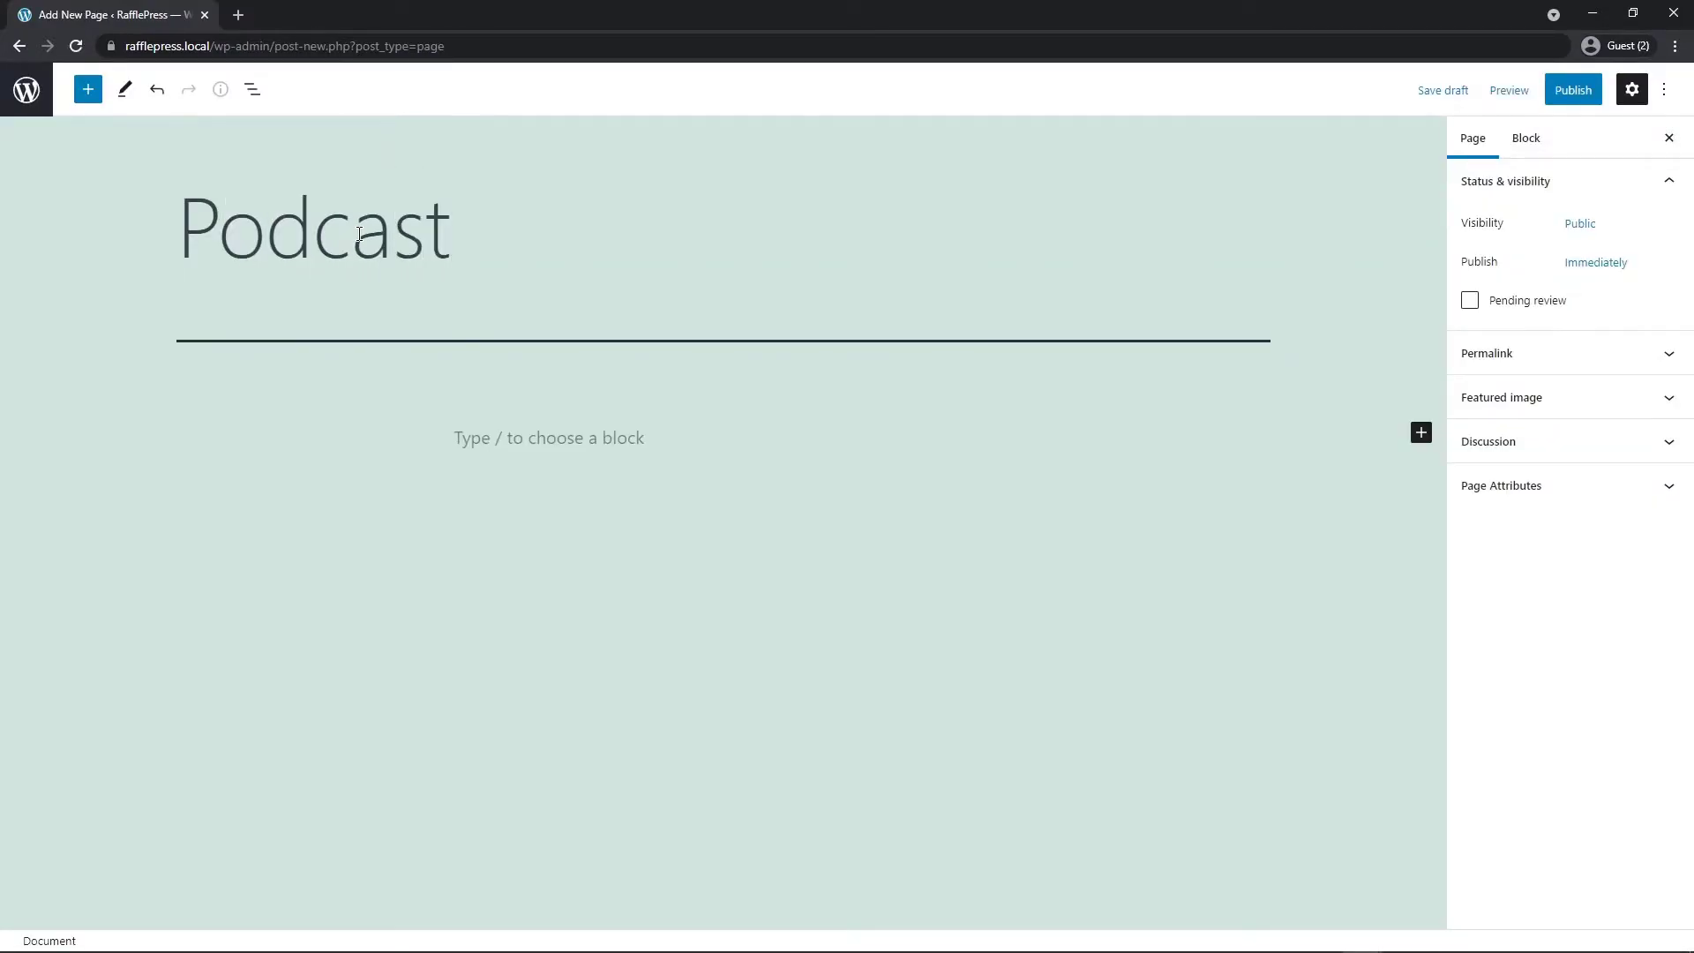
Step: Insert the RafflePress block from the full block library into the page and select the Podcast Gear giveaway
left_click(559, 438)
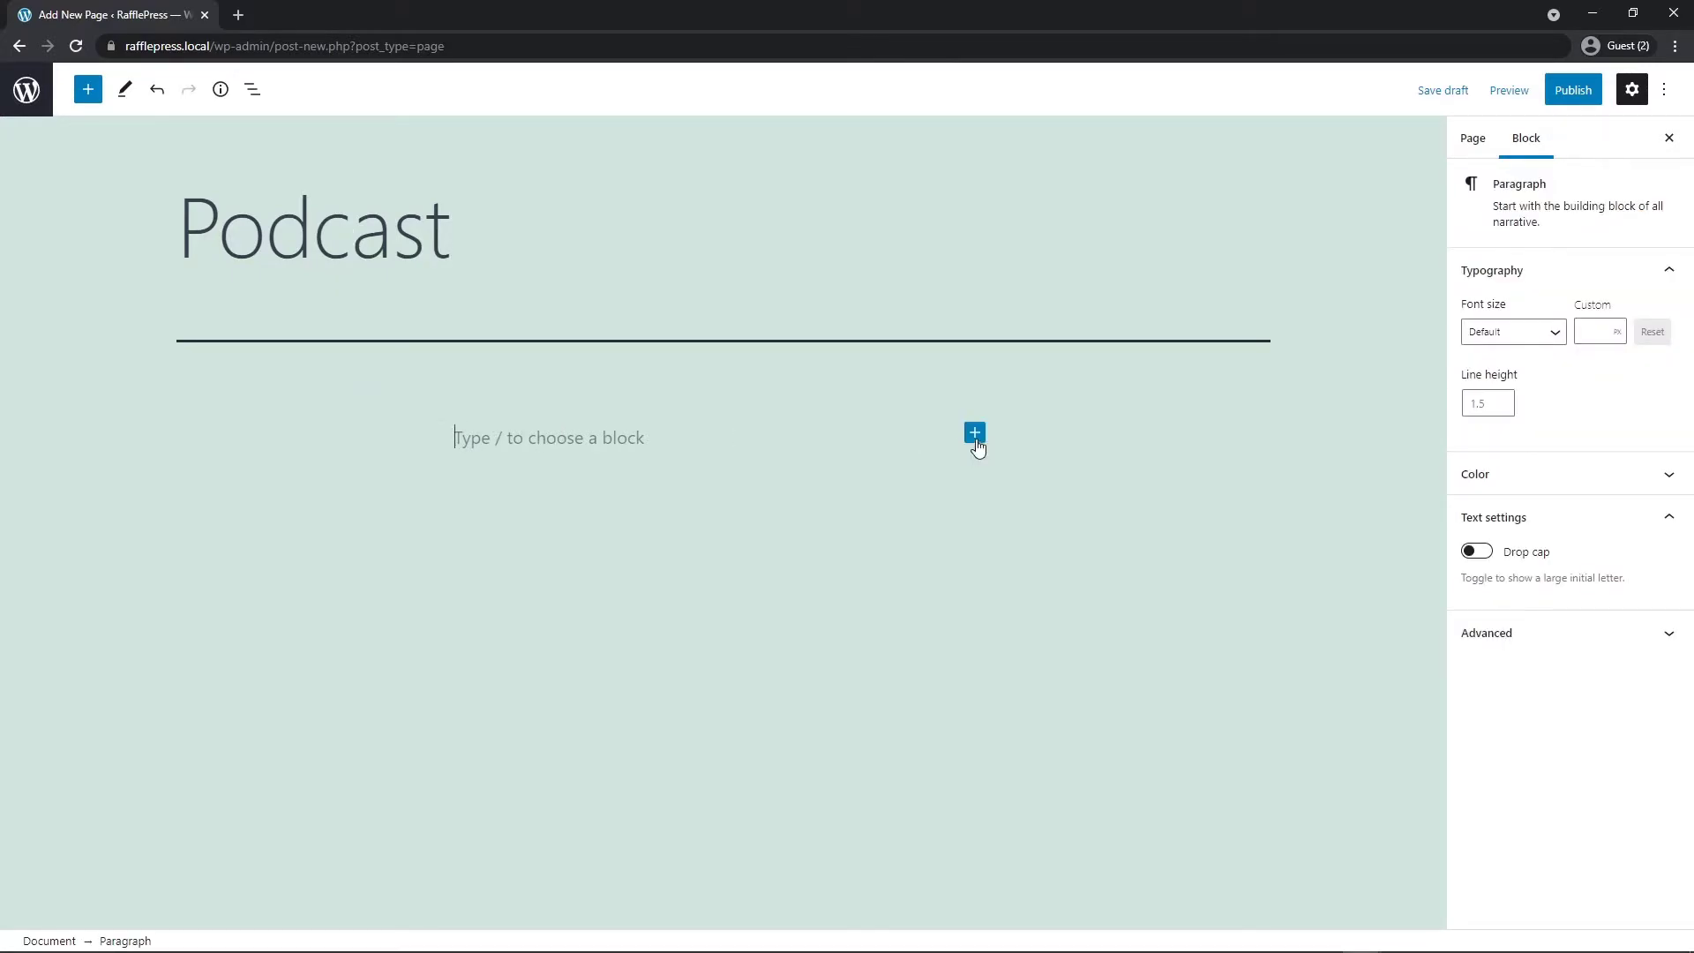
left_click(975, 433)
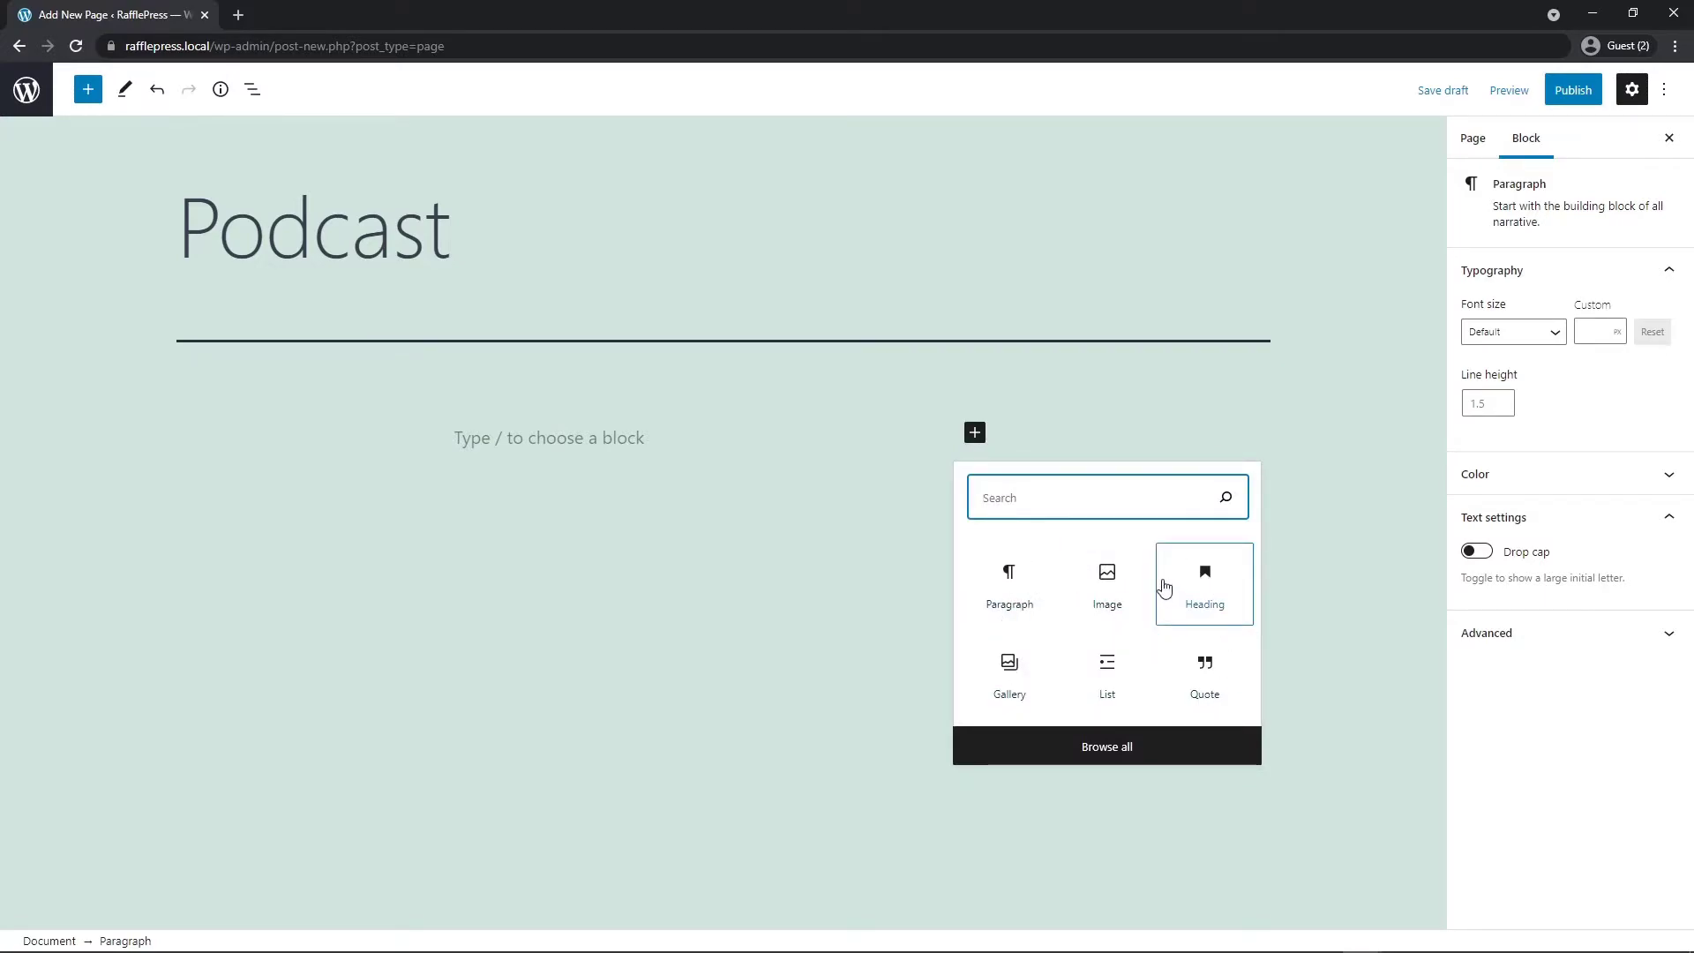
left_click(1108, 746)
left_click_drag(303, 238, 287, 537)
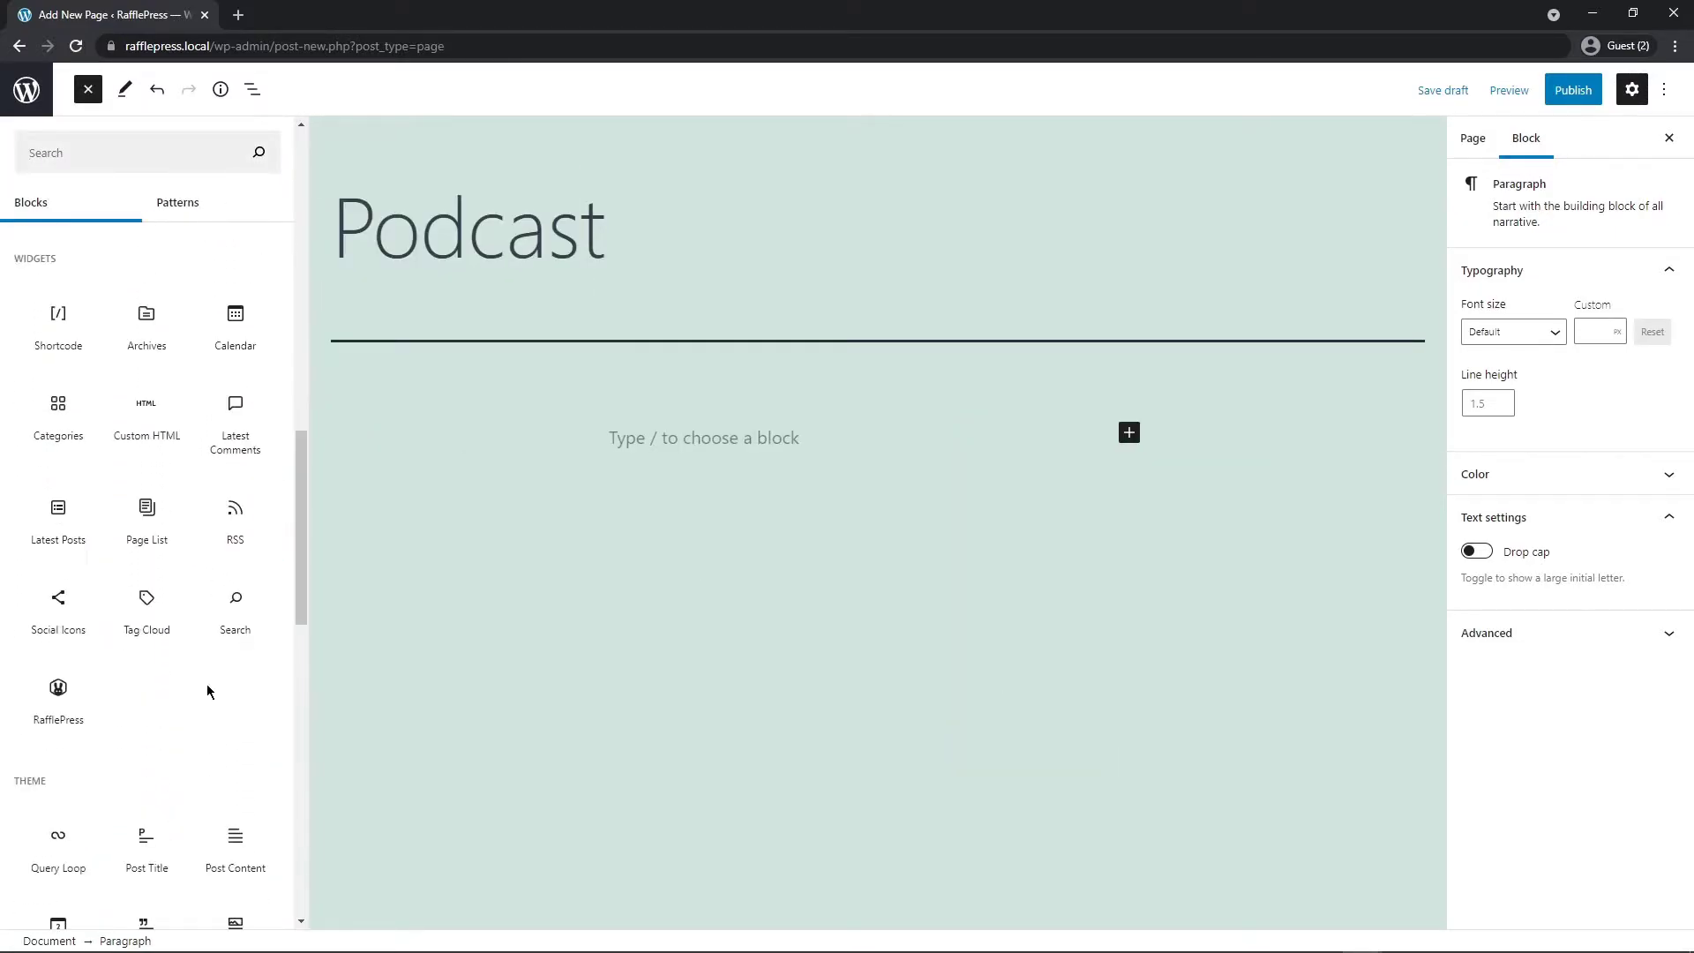
mouse_move(58, 690)
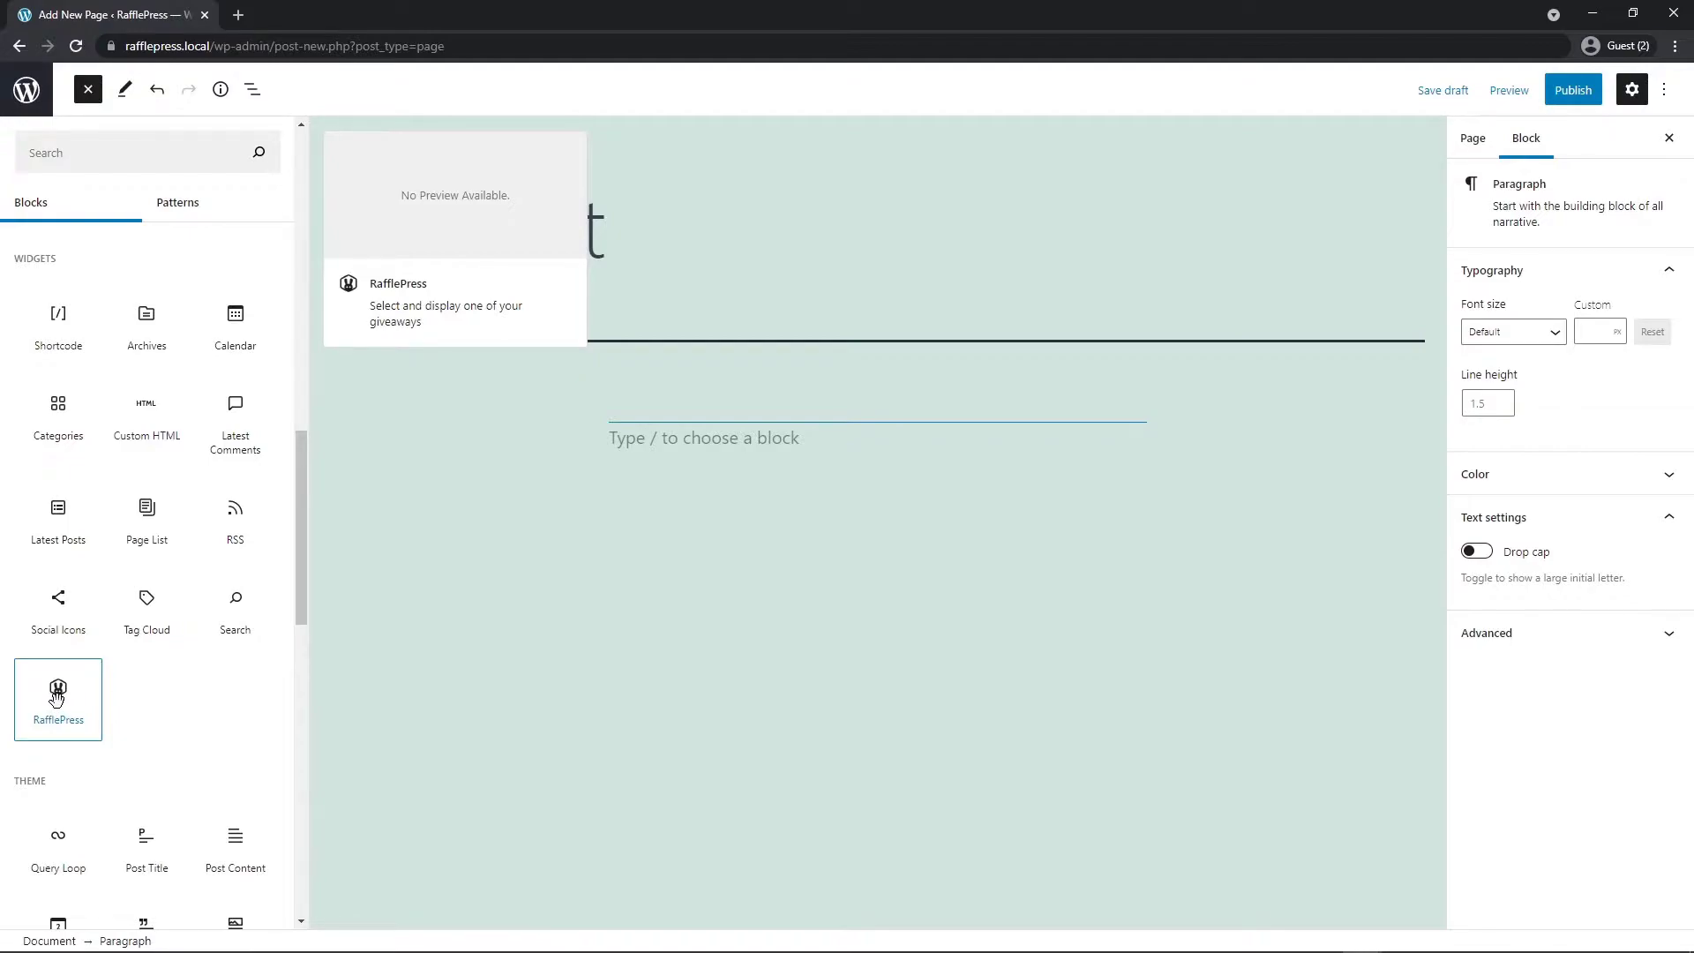
left_click(57, 697)
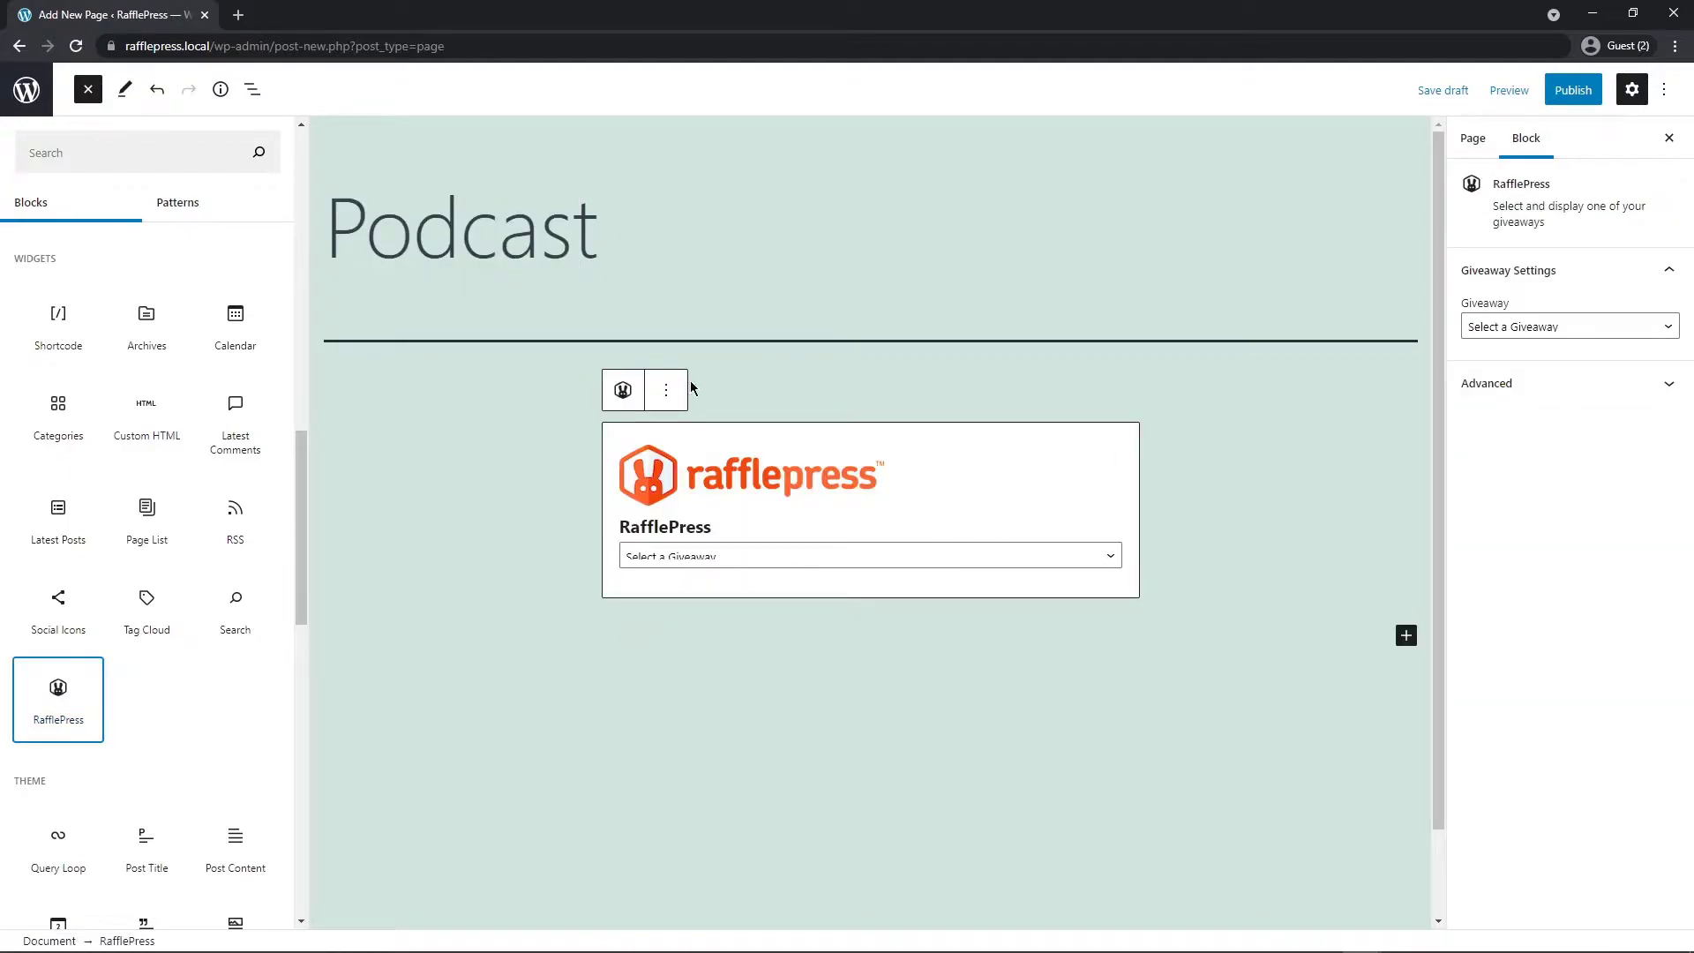
left_click(957, 554)
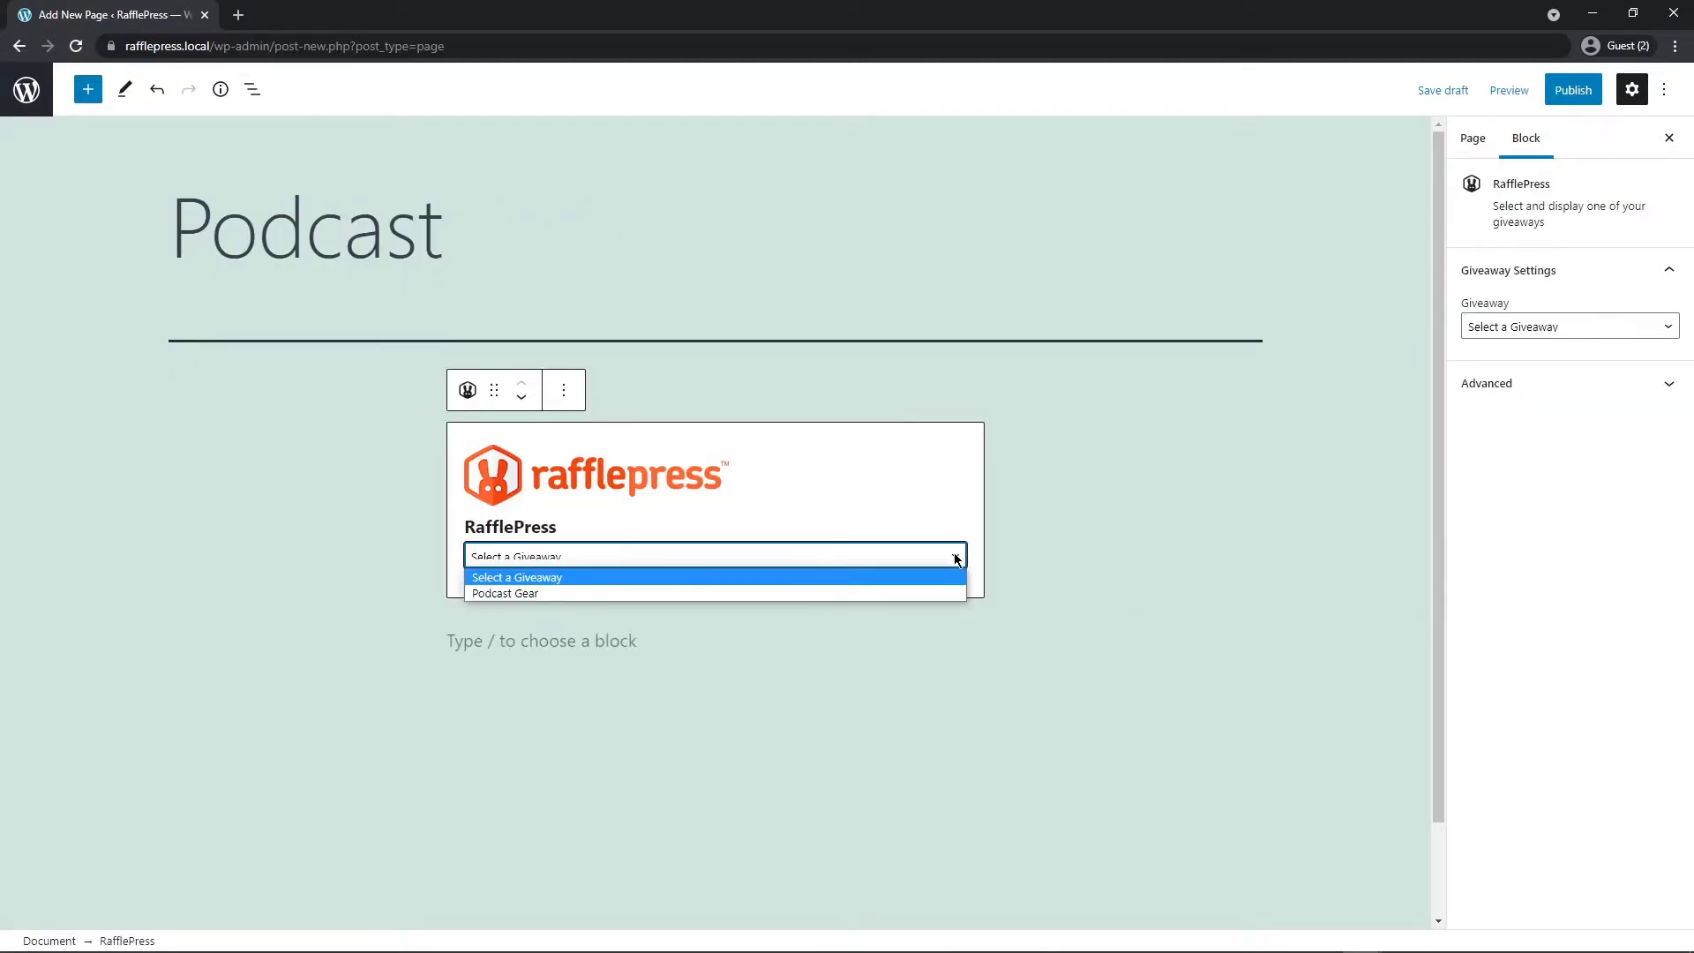
left_click(509, 594)
left_click_drag(1437, 254, 1437, 325)
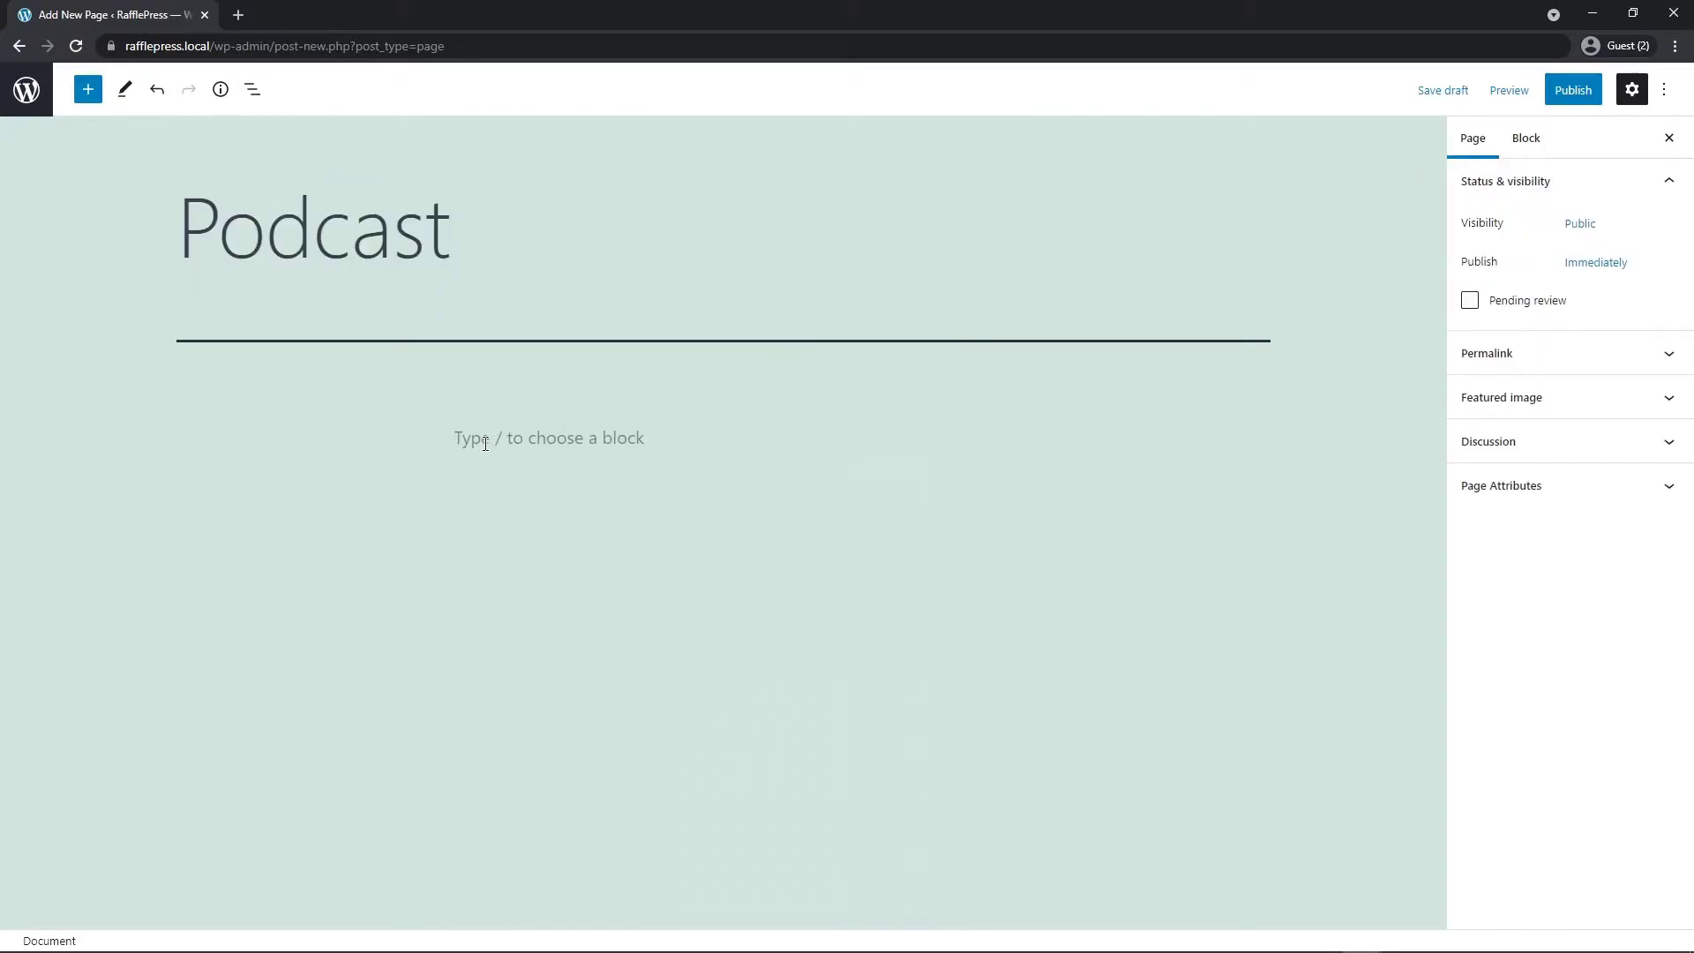
Step: Add a RafflePress block in the empty page body with the /rafflepress shortcut and choose Podcast Gear as its giveaway
left_click(484, 441)
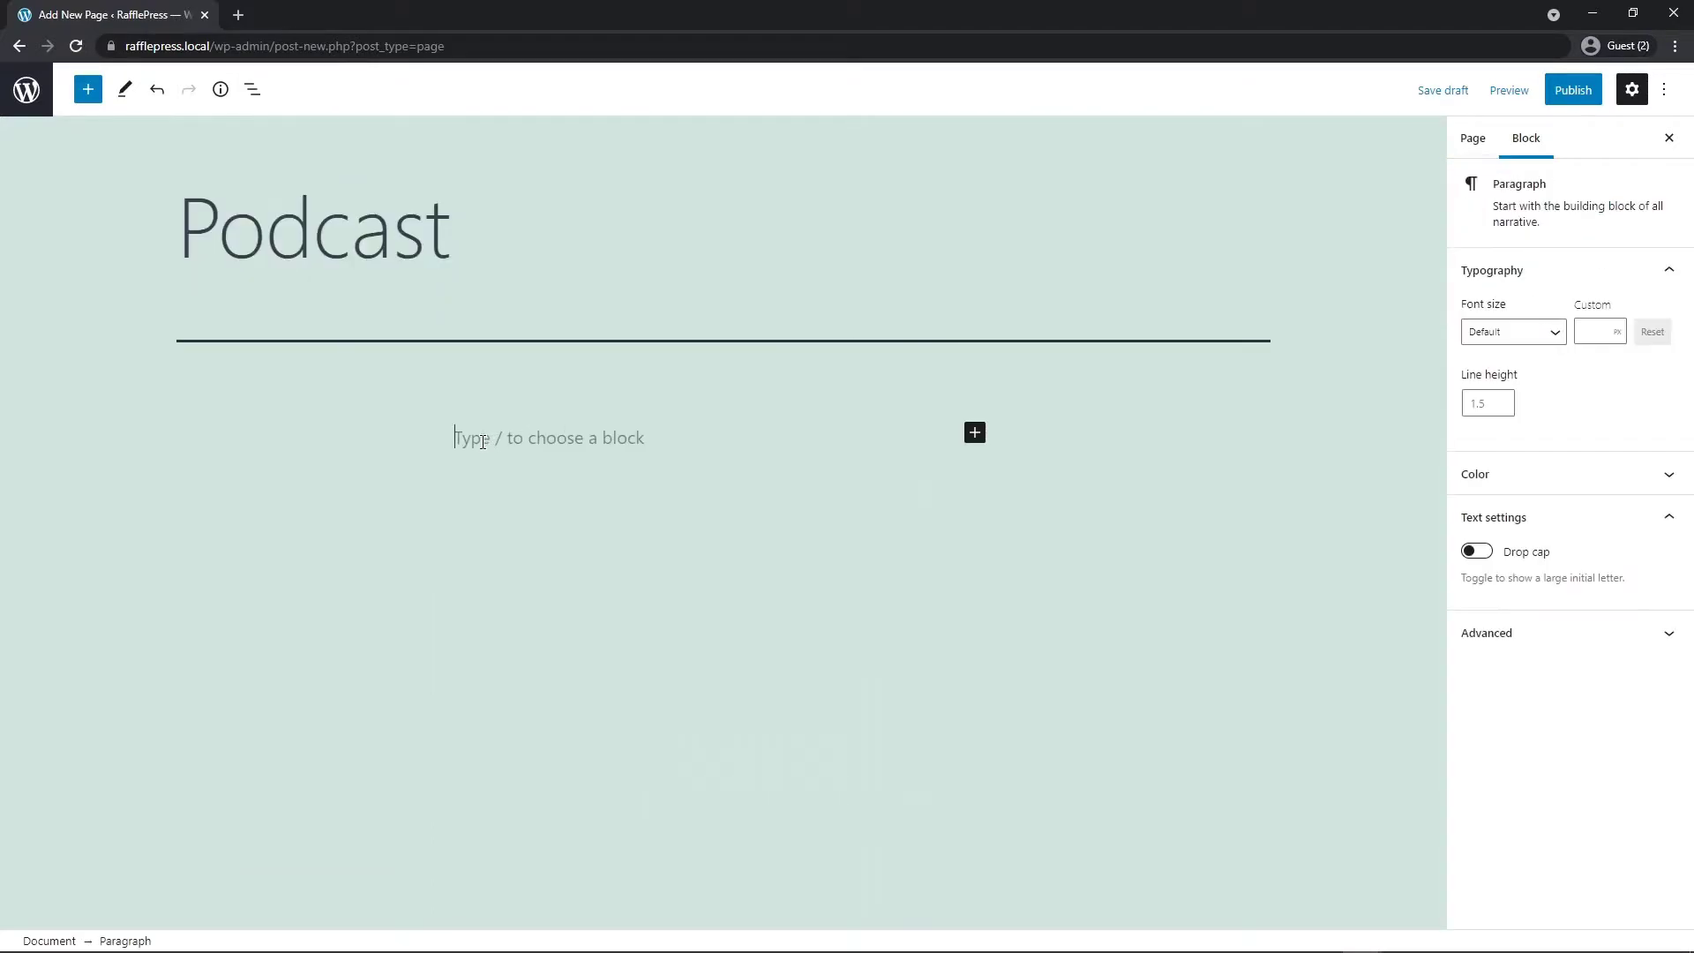
type("/rafflepress")
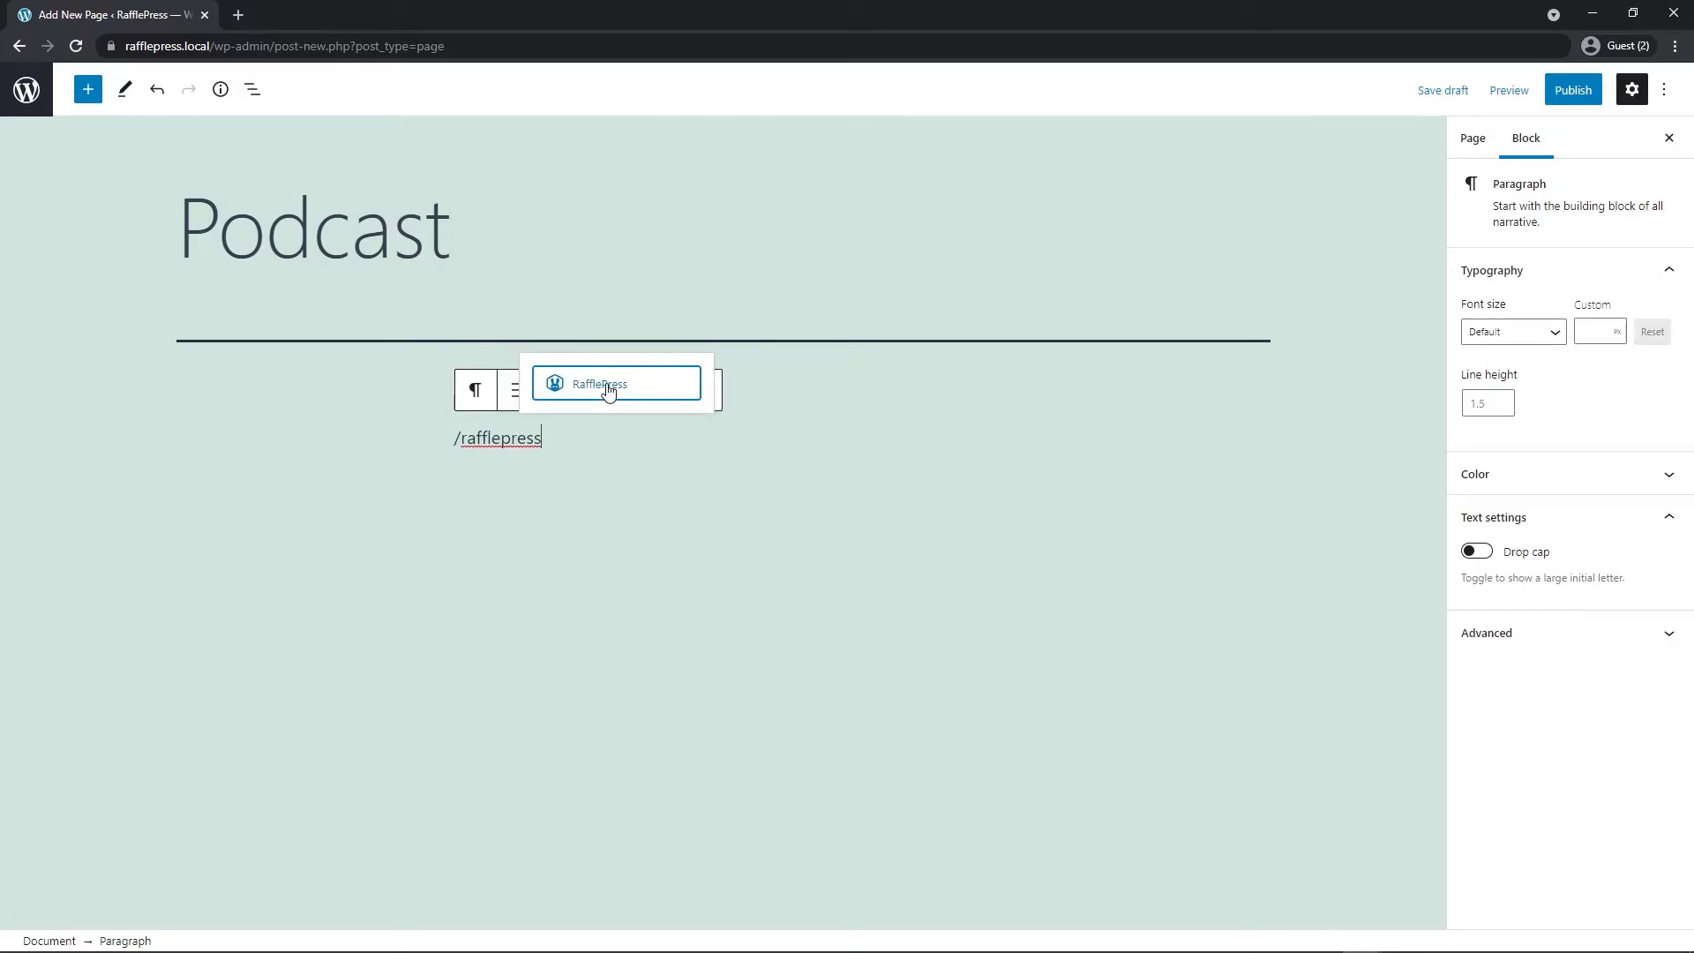
left_click(607, 389)
left_click(958, 556)
left_click(523, 594)
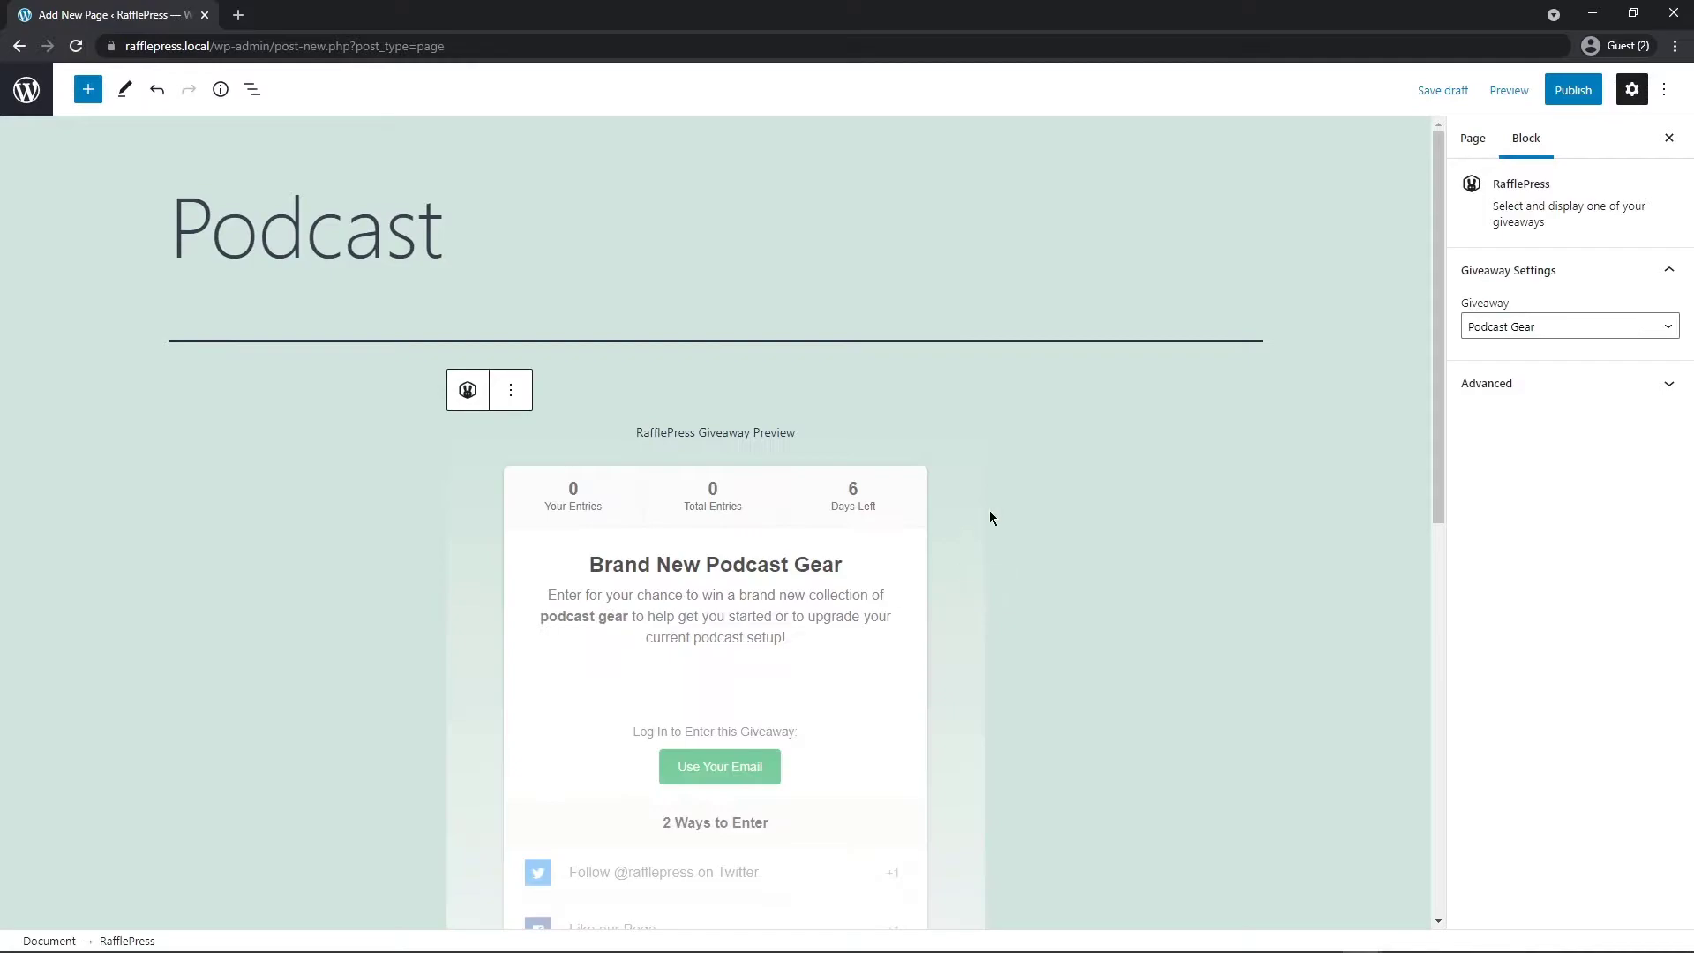
Step: Publish the Podcast page and view the embedded giveaway on the live page
left_click(1571, 90)
left_click(1512, 91)
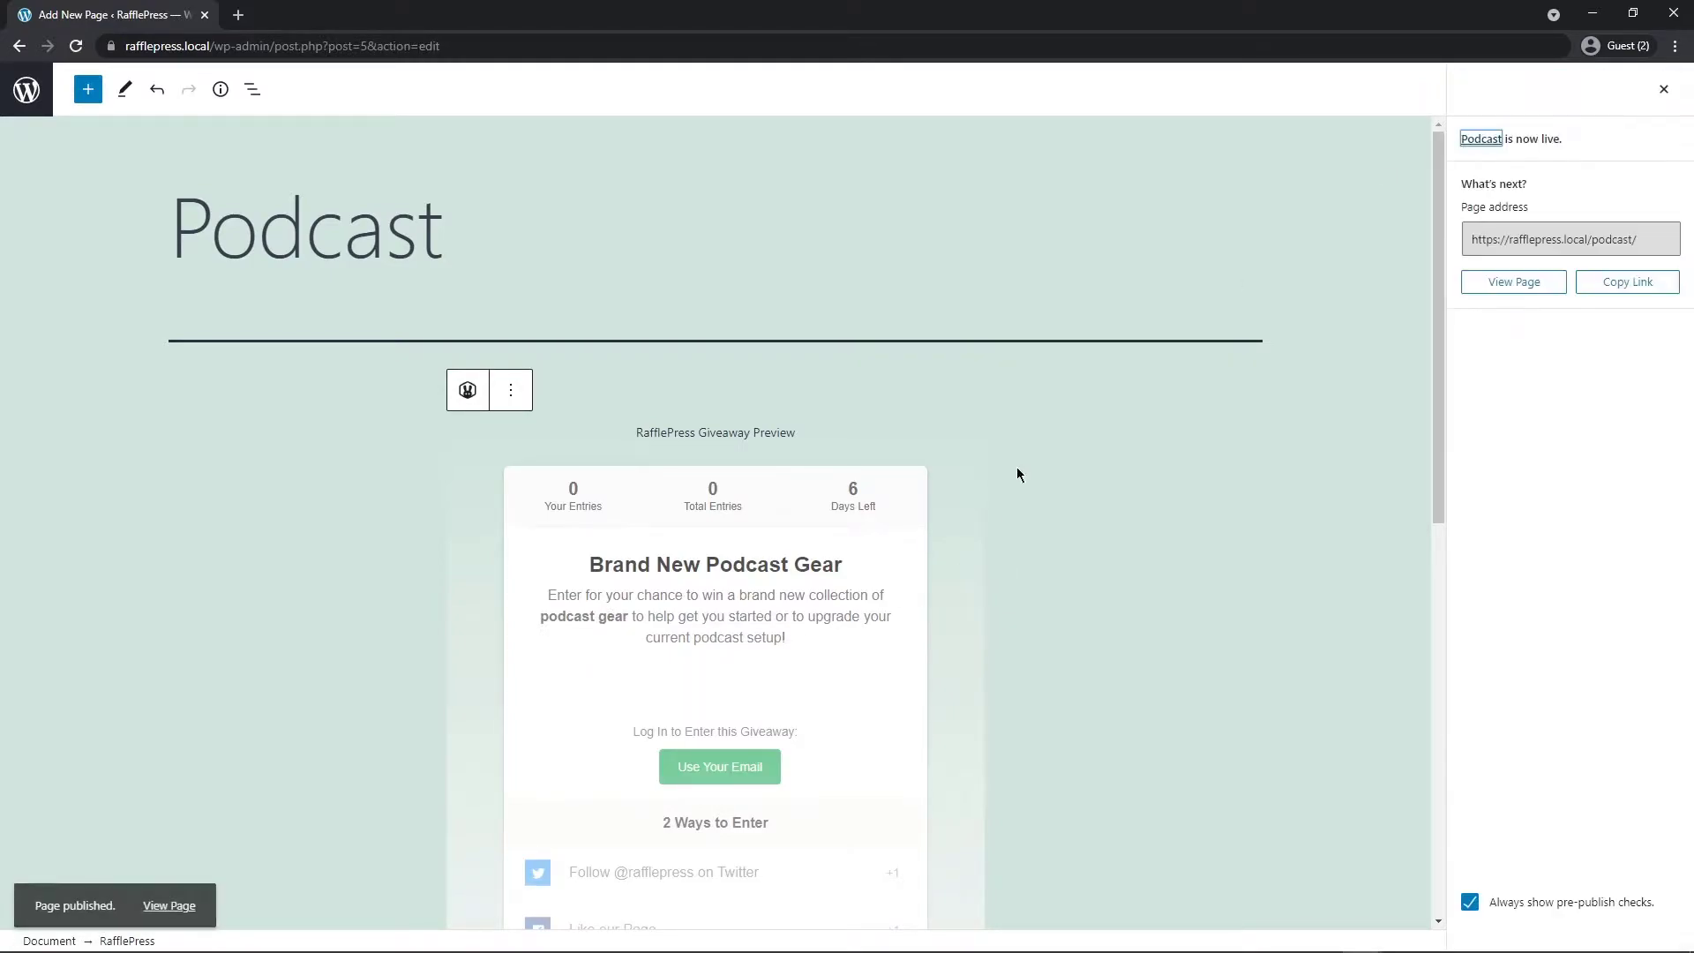
left_click(172, 909)
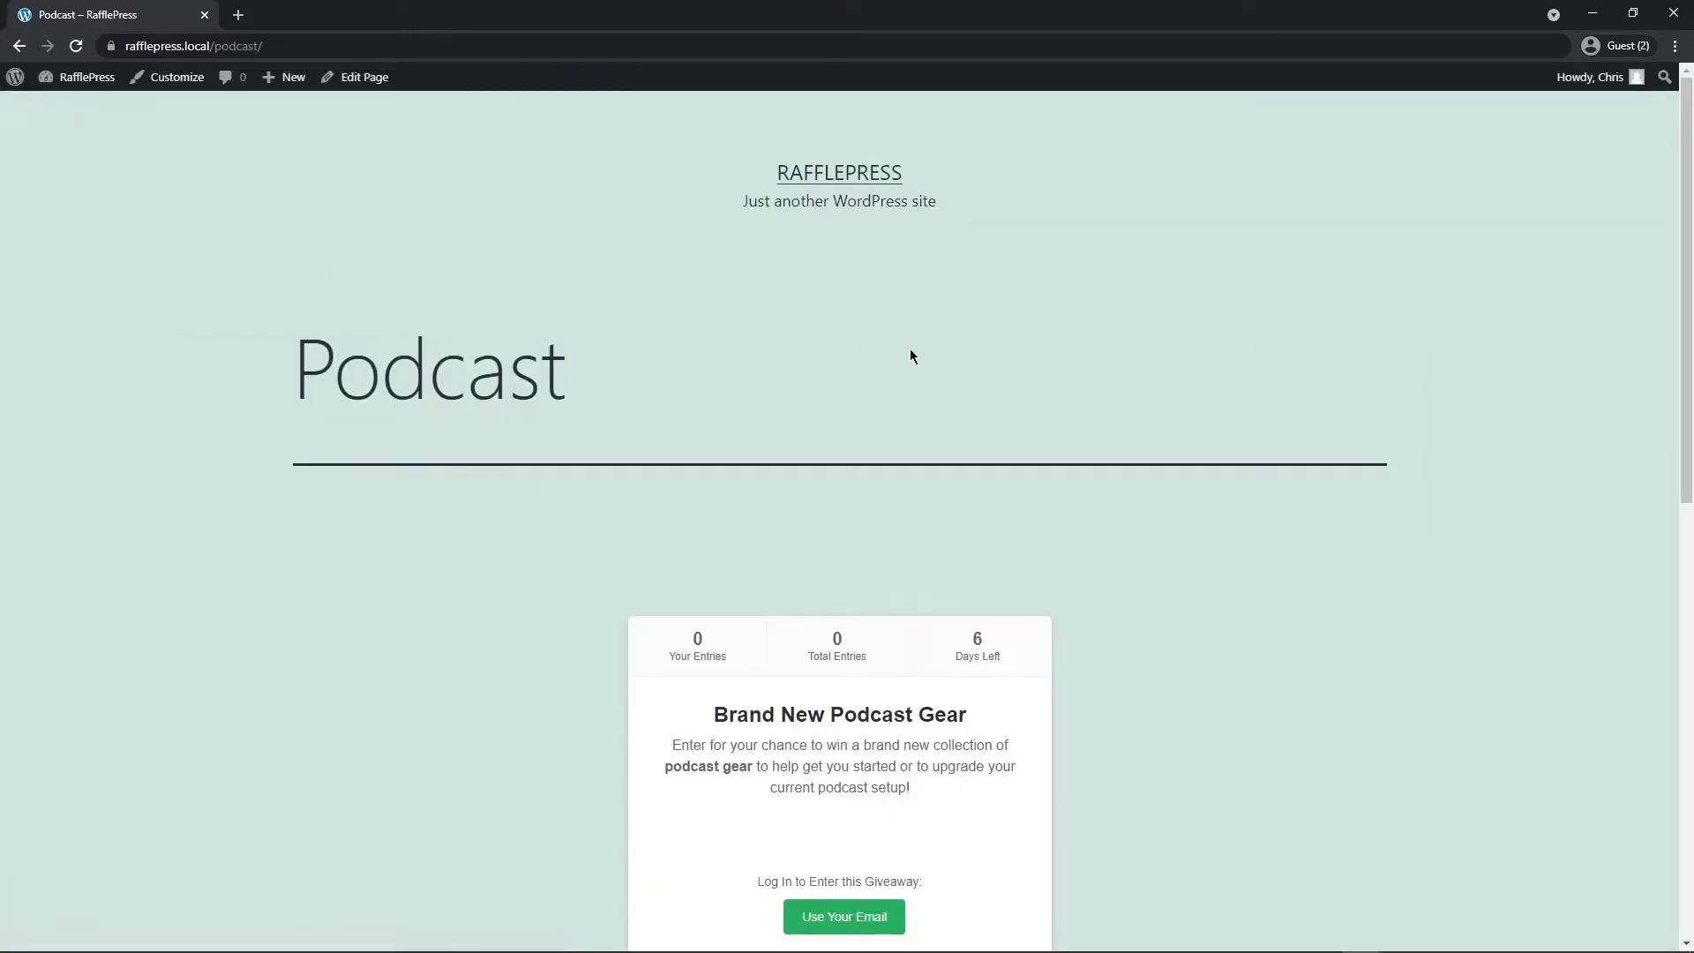
scroll(1172, 256, "down", 4)
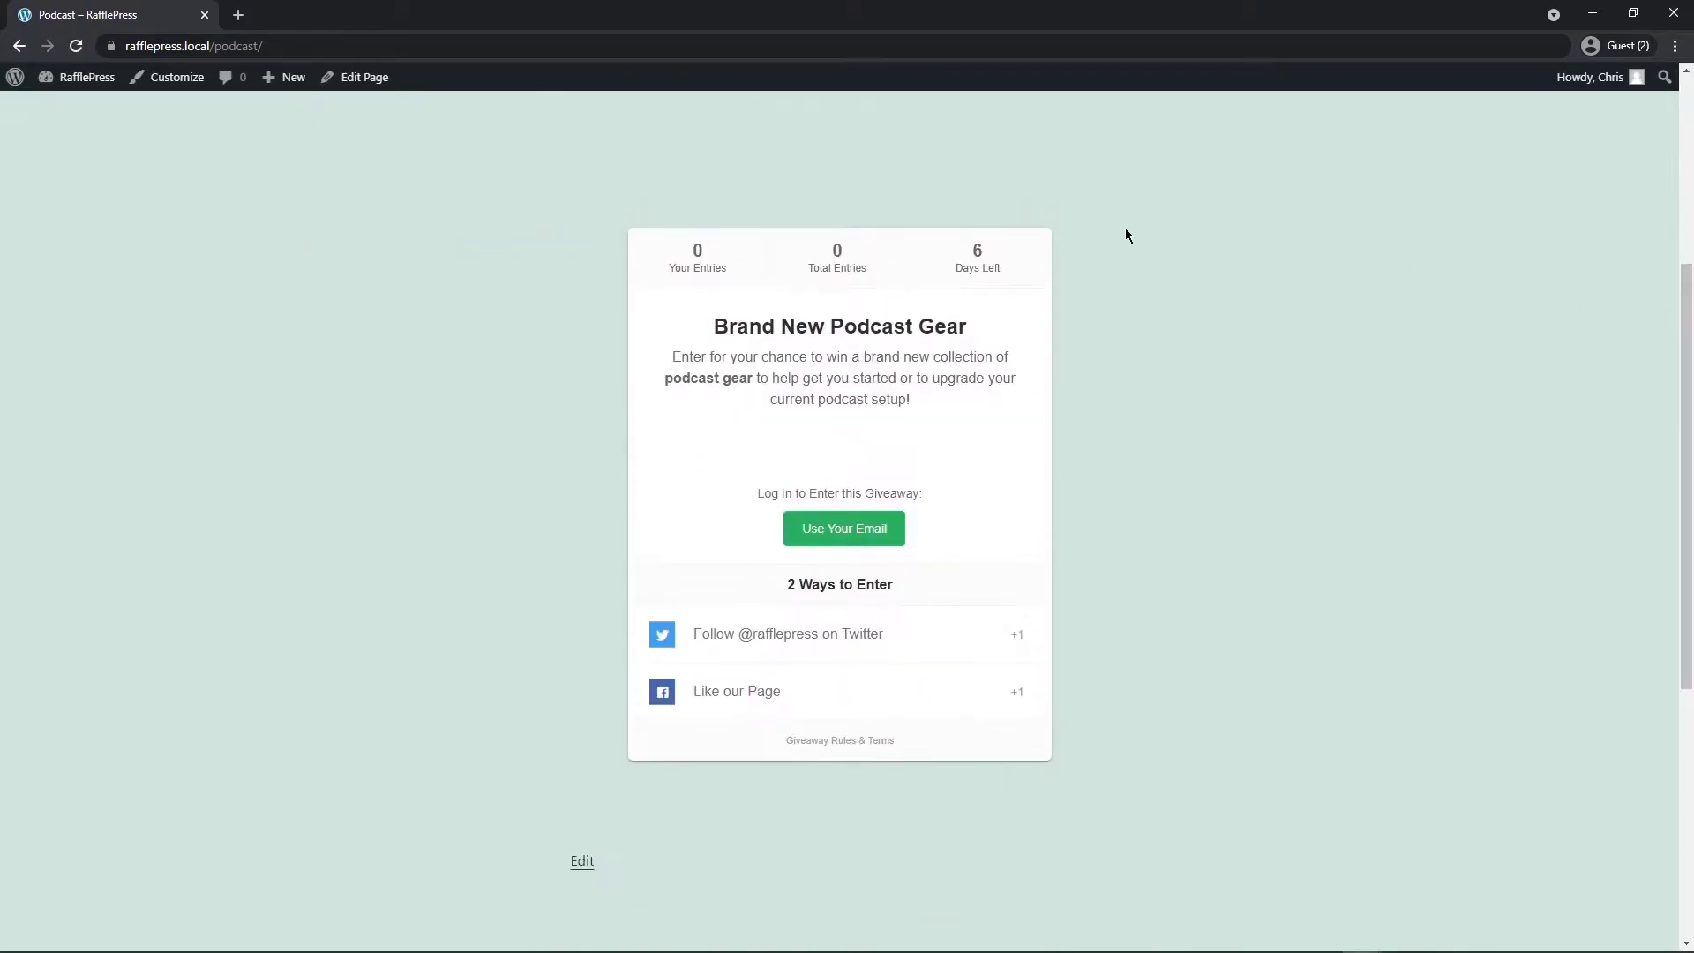
scroll(471, 507, "up", 5)
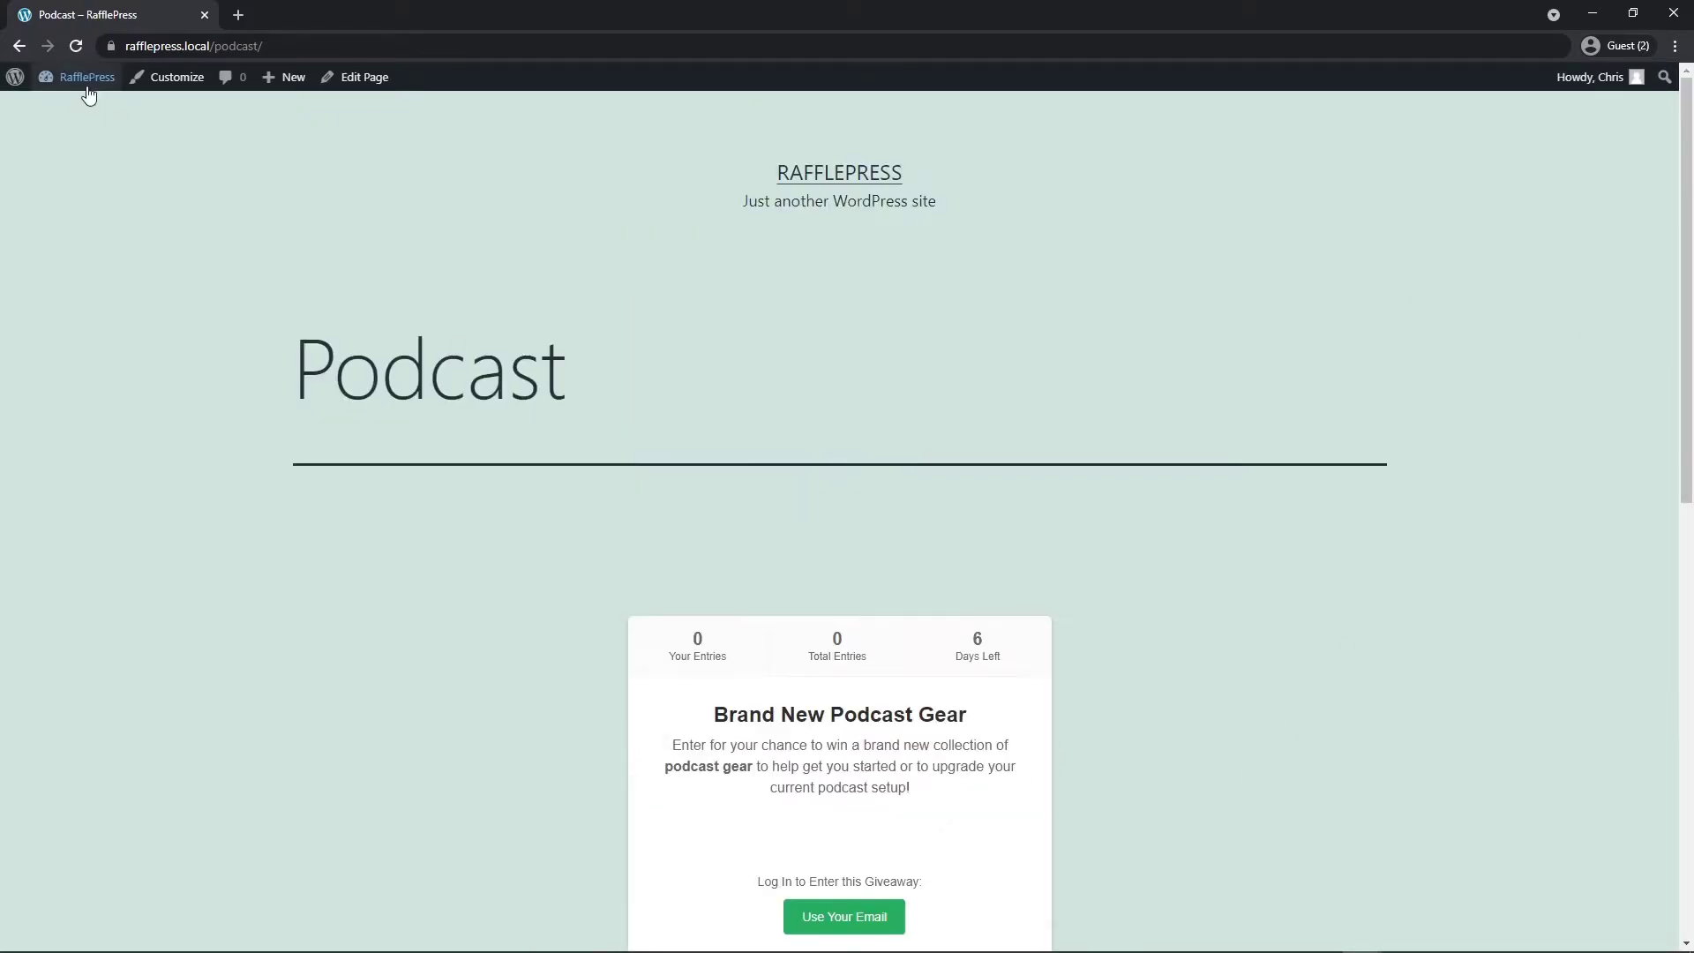
Step: Copy the Podcast Gear giveaway's WordPress shortcode from its embed options, then return to the giveaways overview
mouse_move(84, 81)
left_click(78, 113)
mouse_move(80, 343)
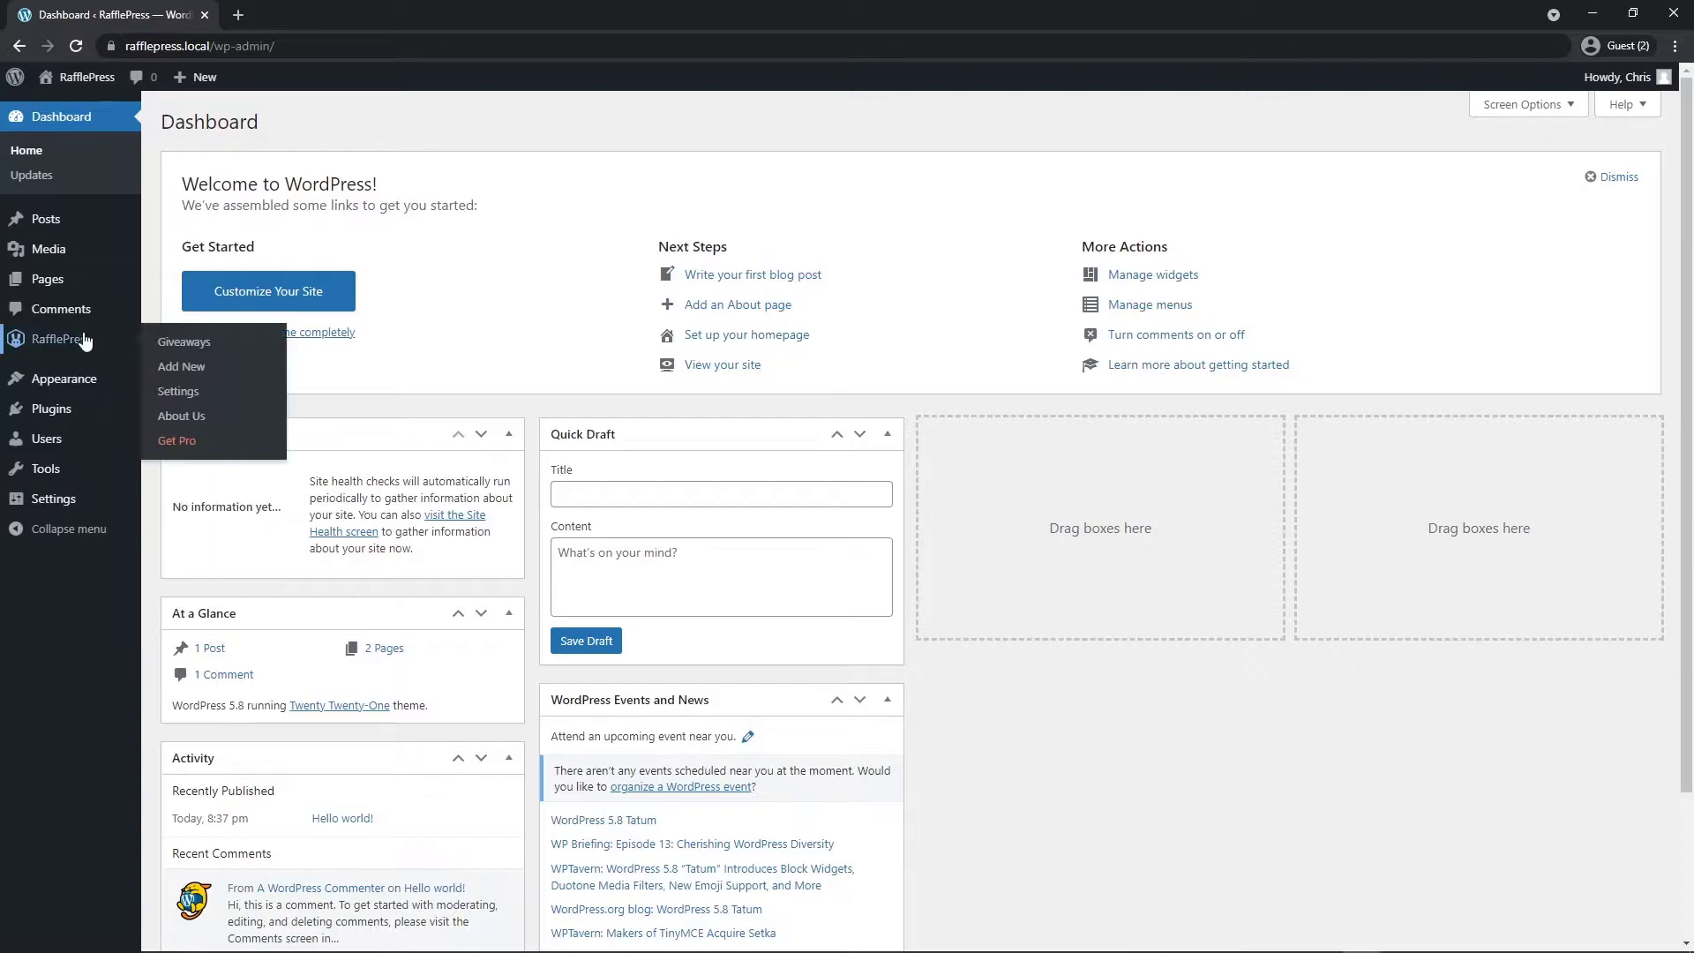
left_click(189, 342)
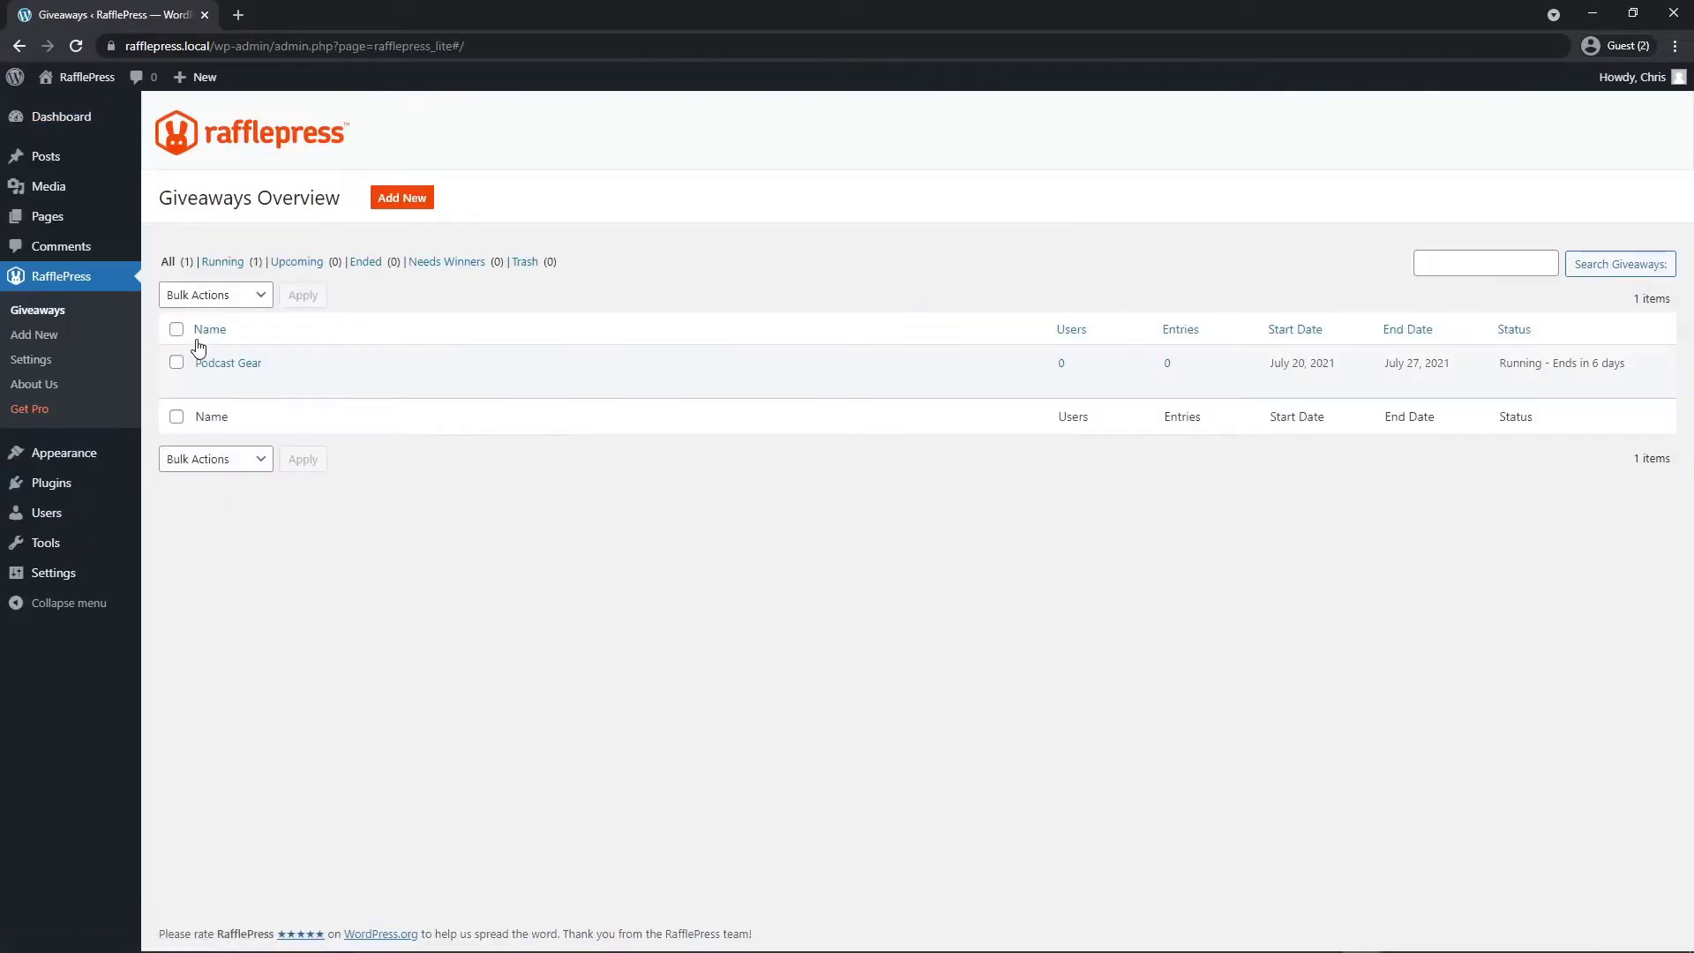
mouse_move(227, 362)
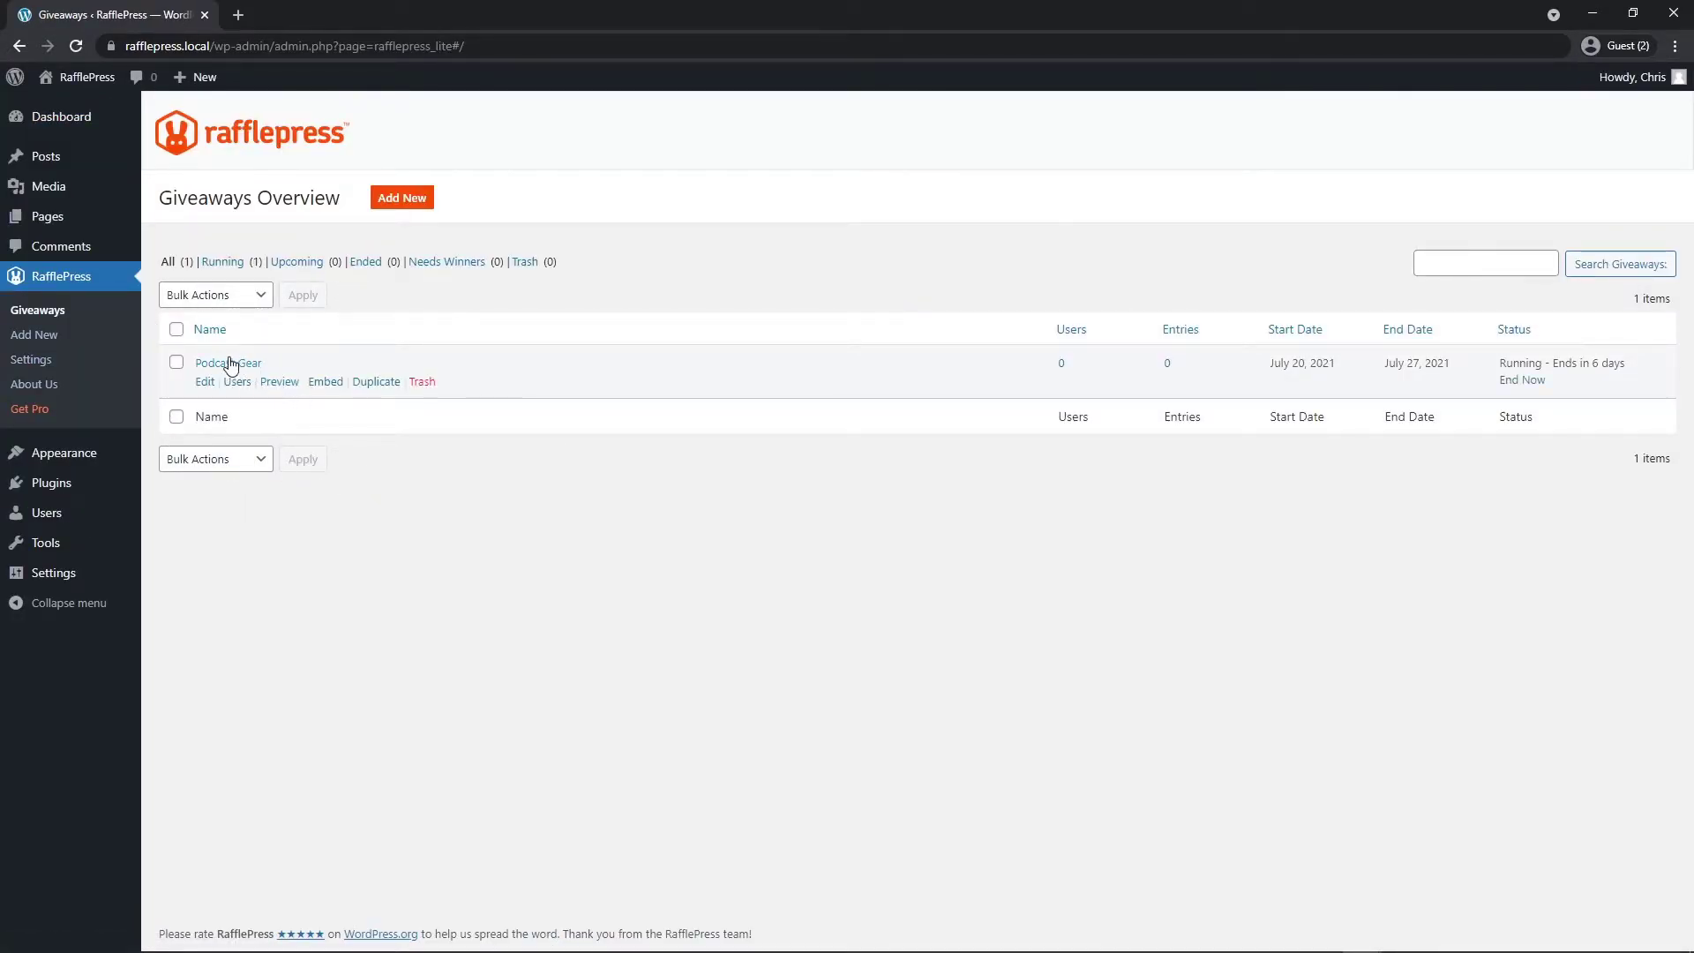
left_click(325, 382)
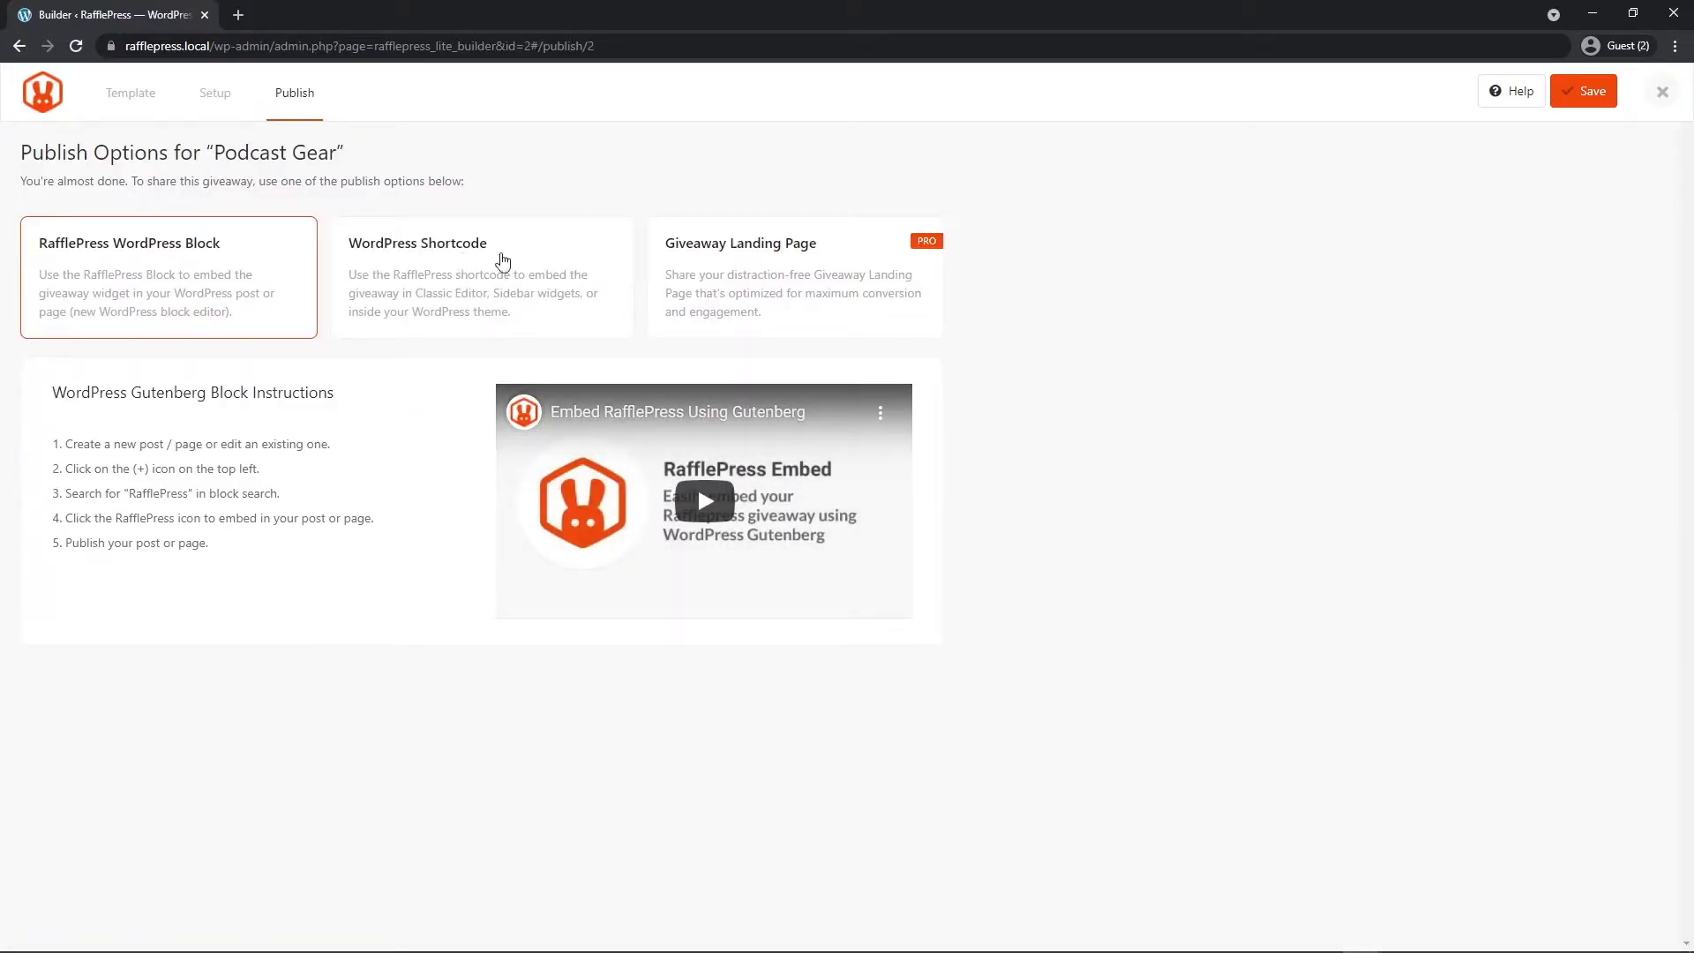
left_click(474, 271)
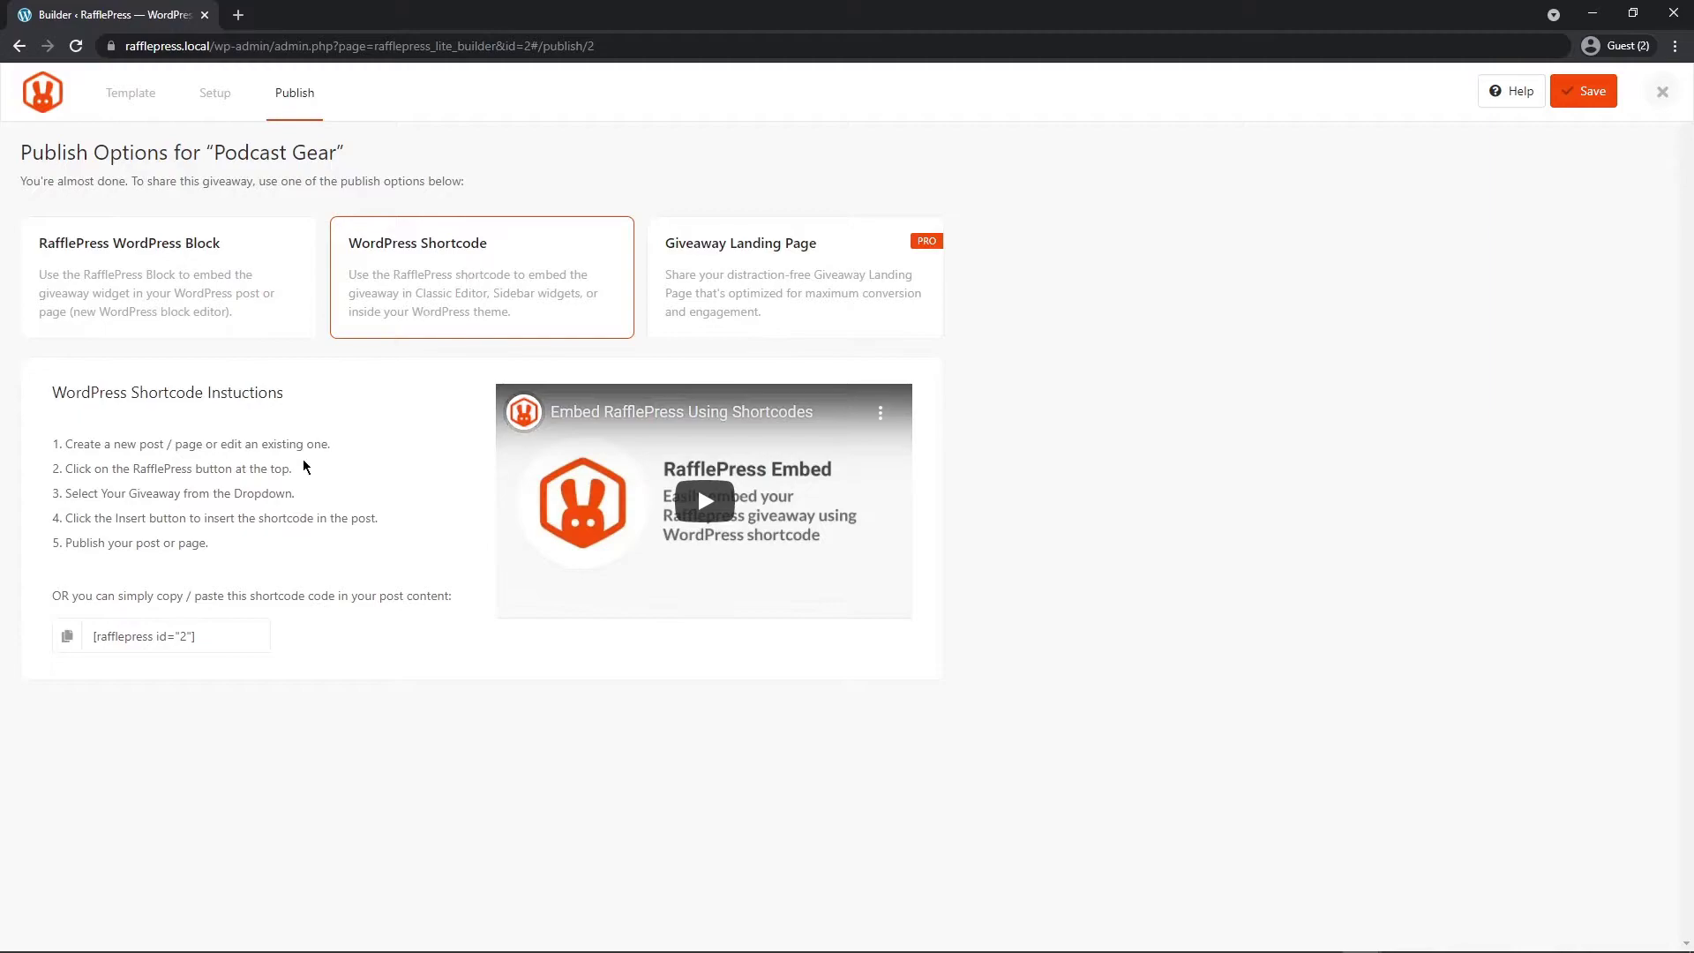
left_click(68, 637)
left_click(67, 637)
left_click(1663, 91)
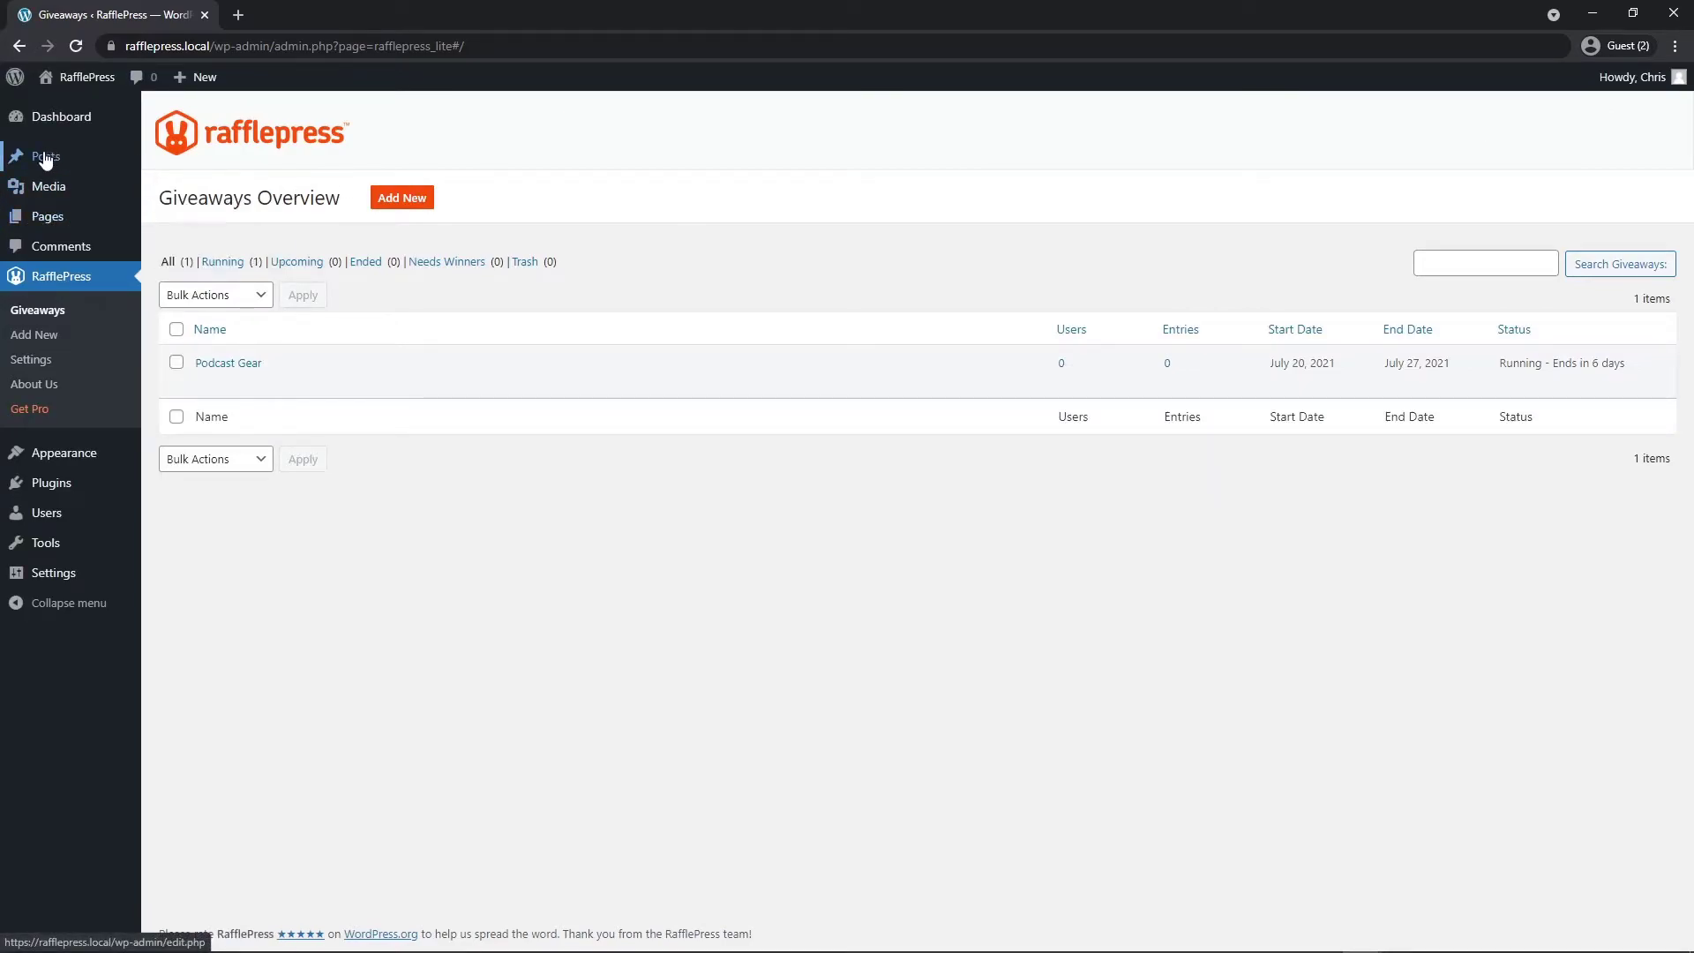
Step: Create a new post titled Giveaway
mouse_move(46, 159)
left_click(191, 188)
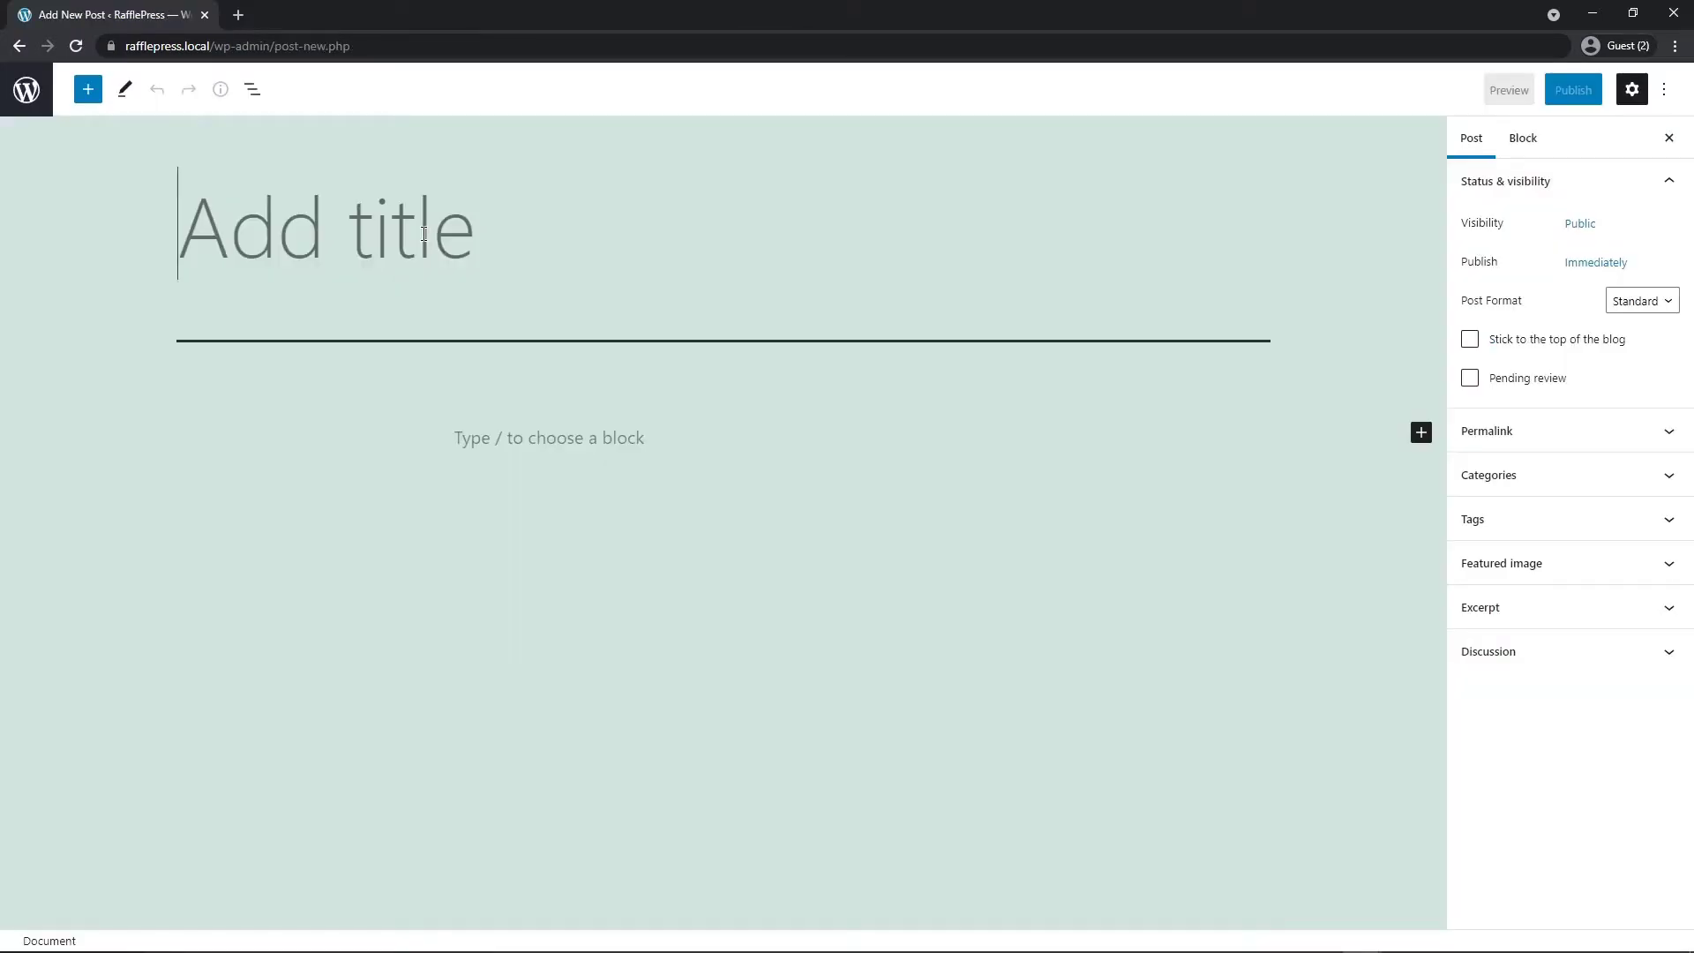
type("Giveaway")
Step: Add a Shortcode block to the post body and paste [rafflepress id="2"] into it
left_click(536, 437)
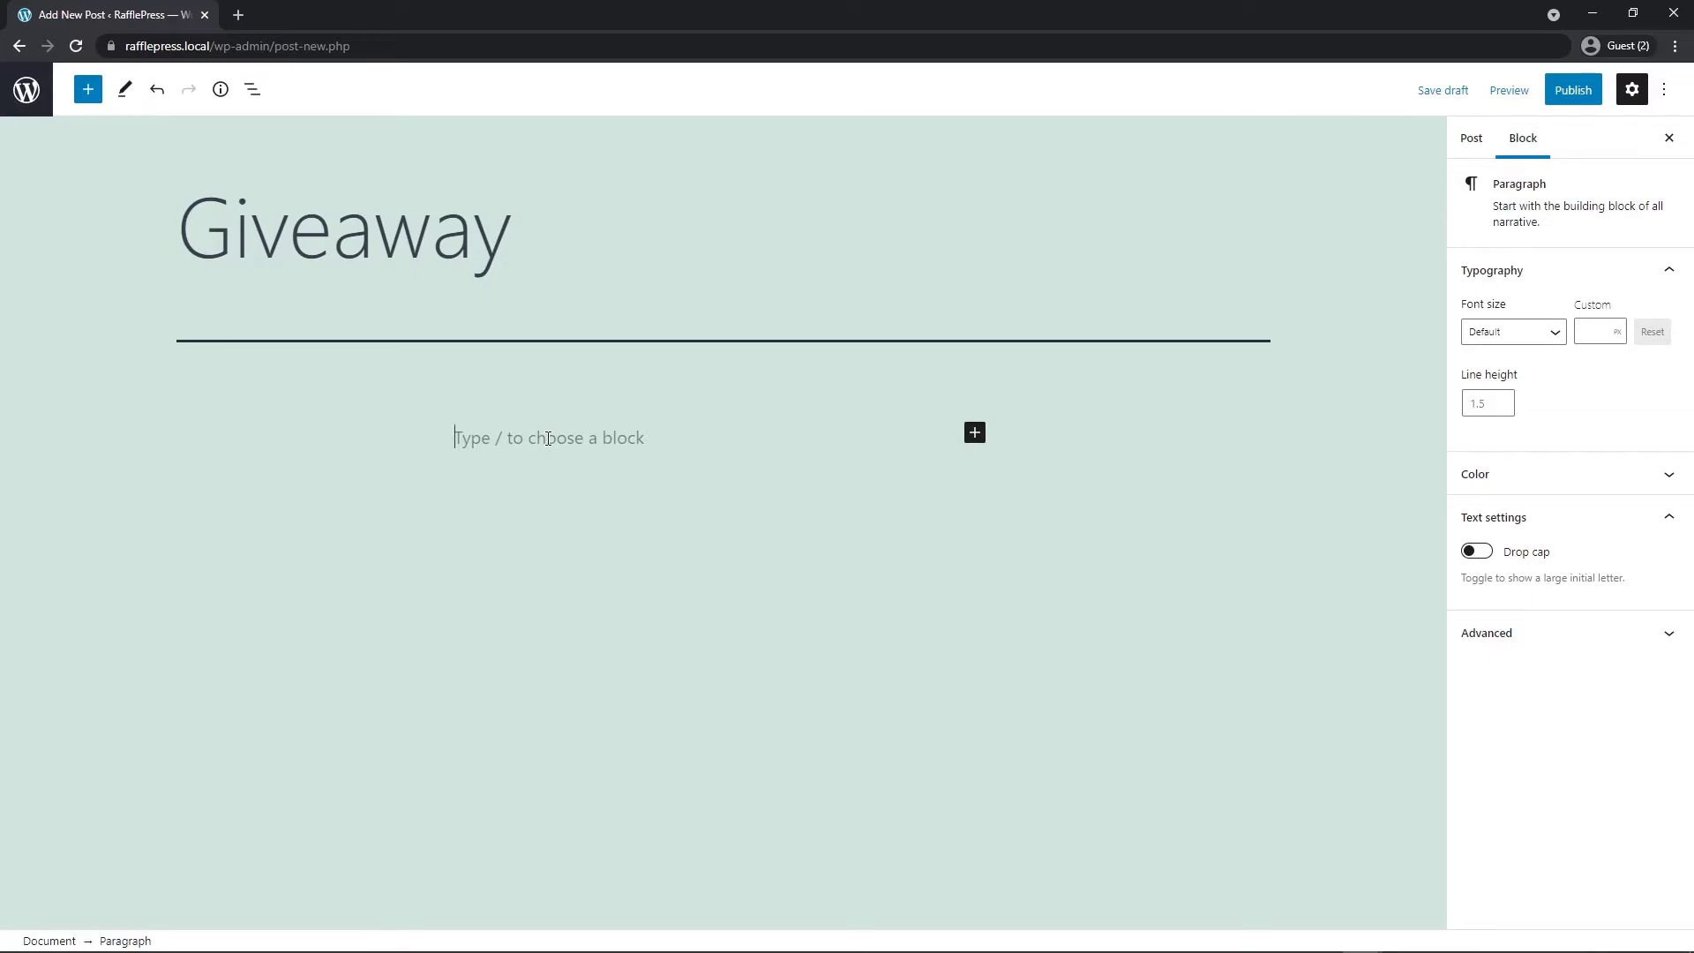
type("/short")
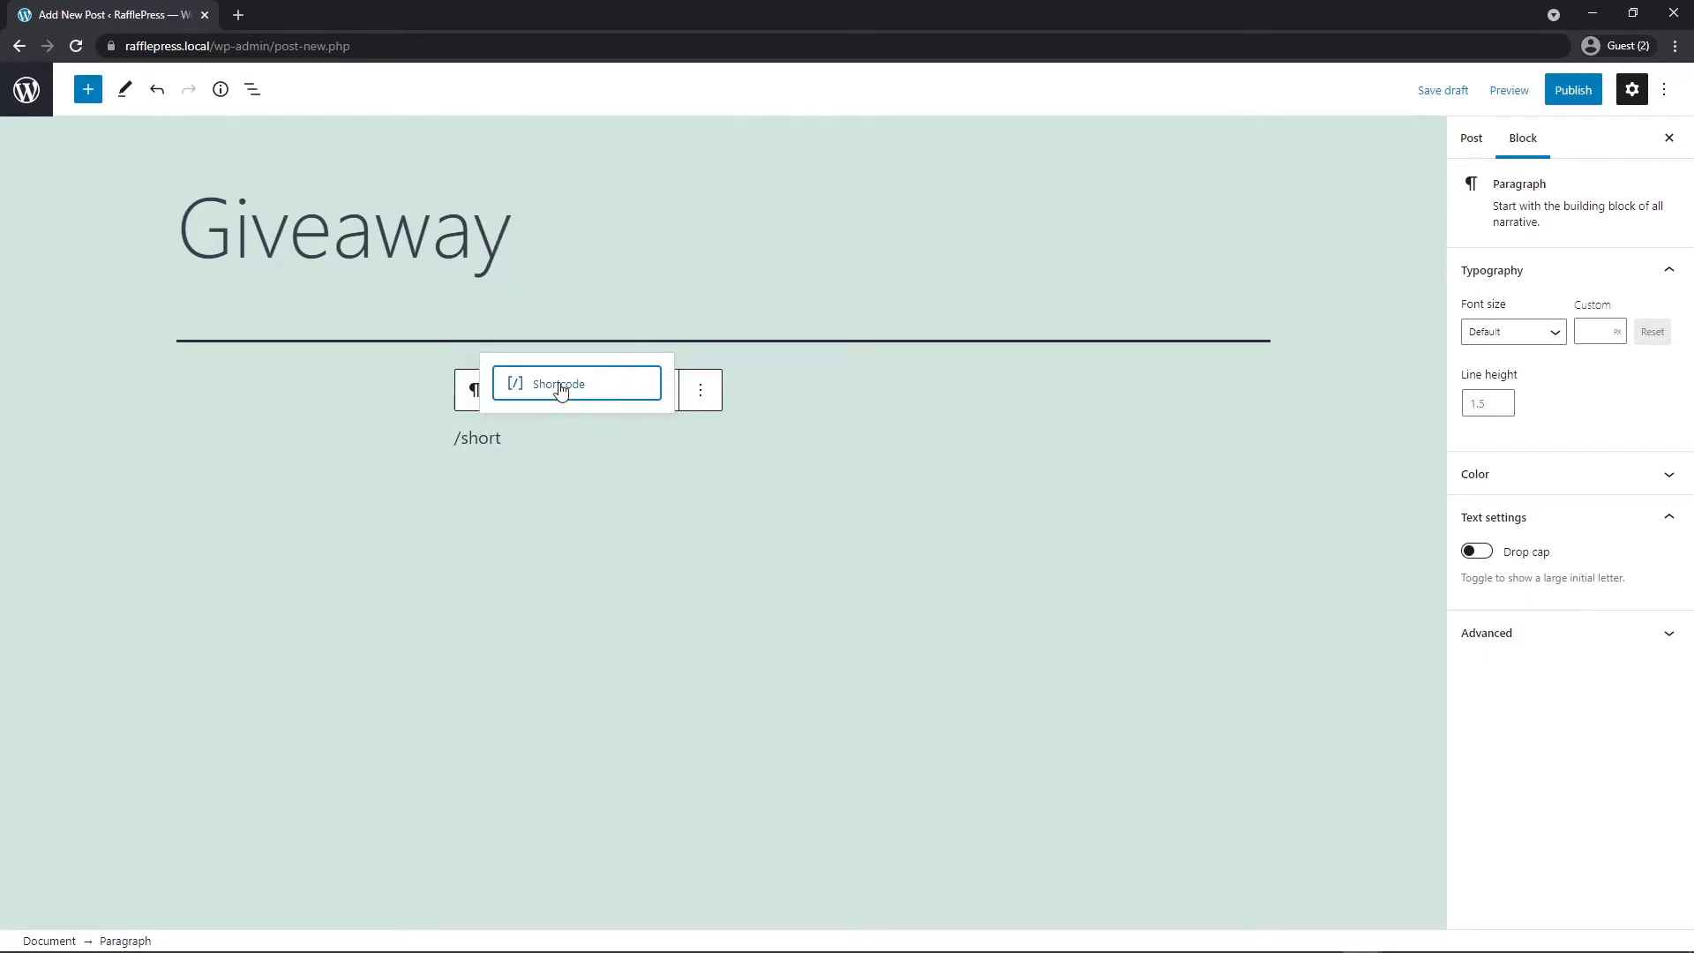
left_click(559, 386)
right_click(530, 490)
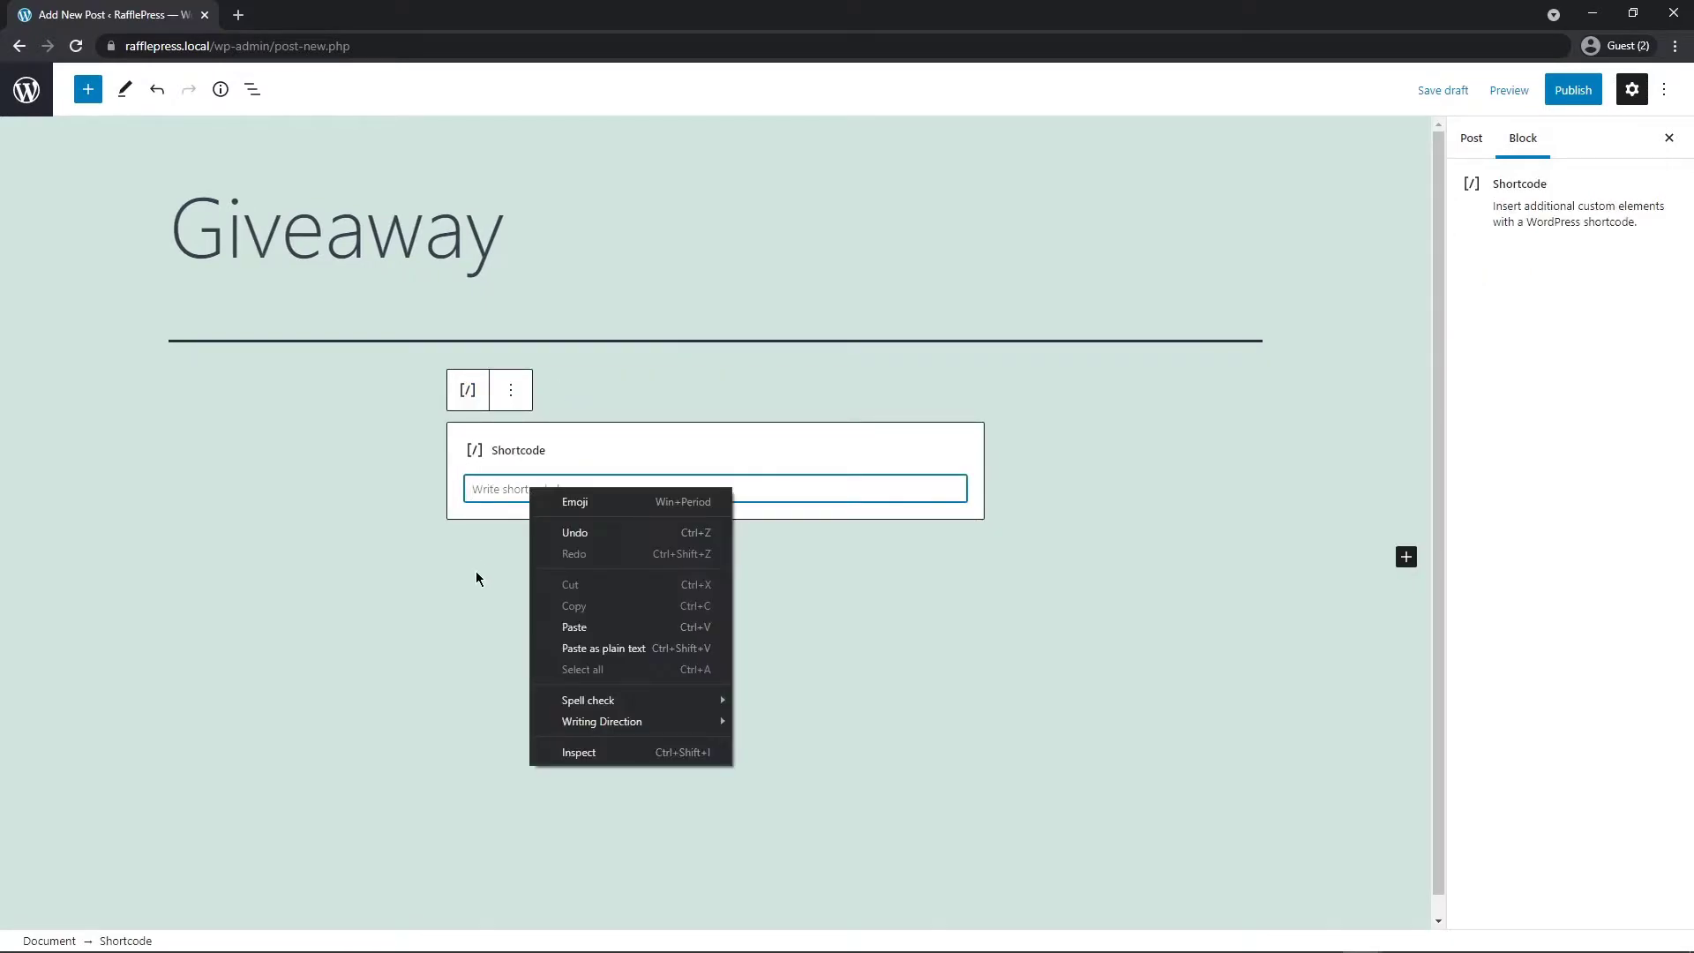
left_click(587, 626)
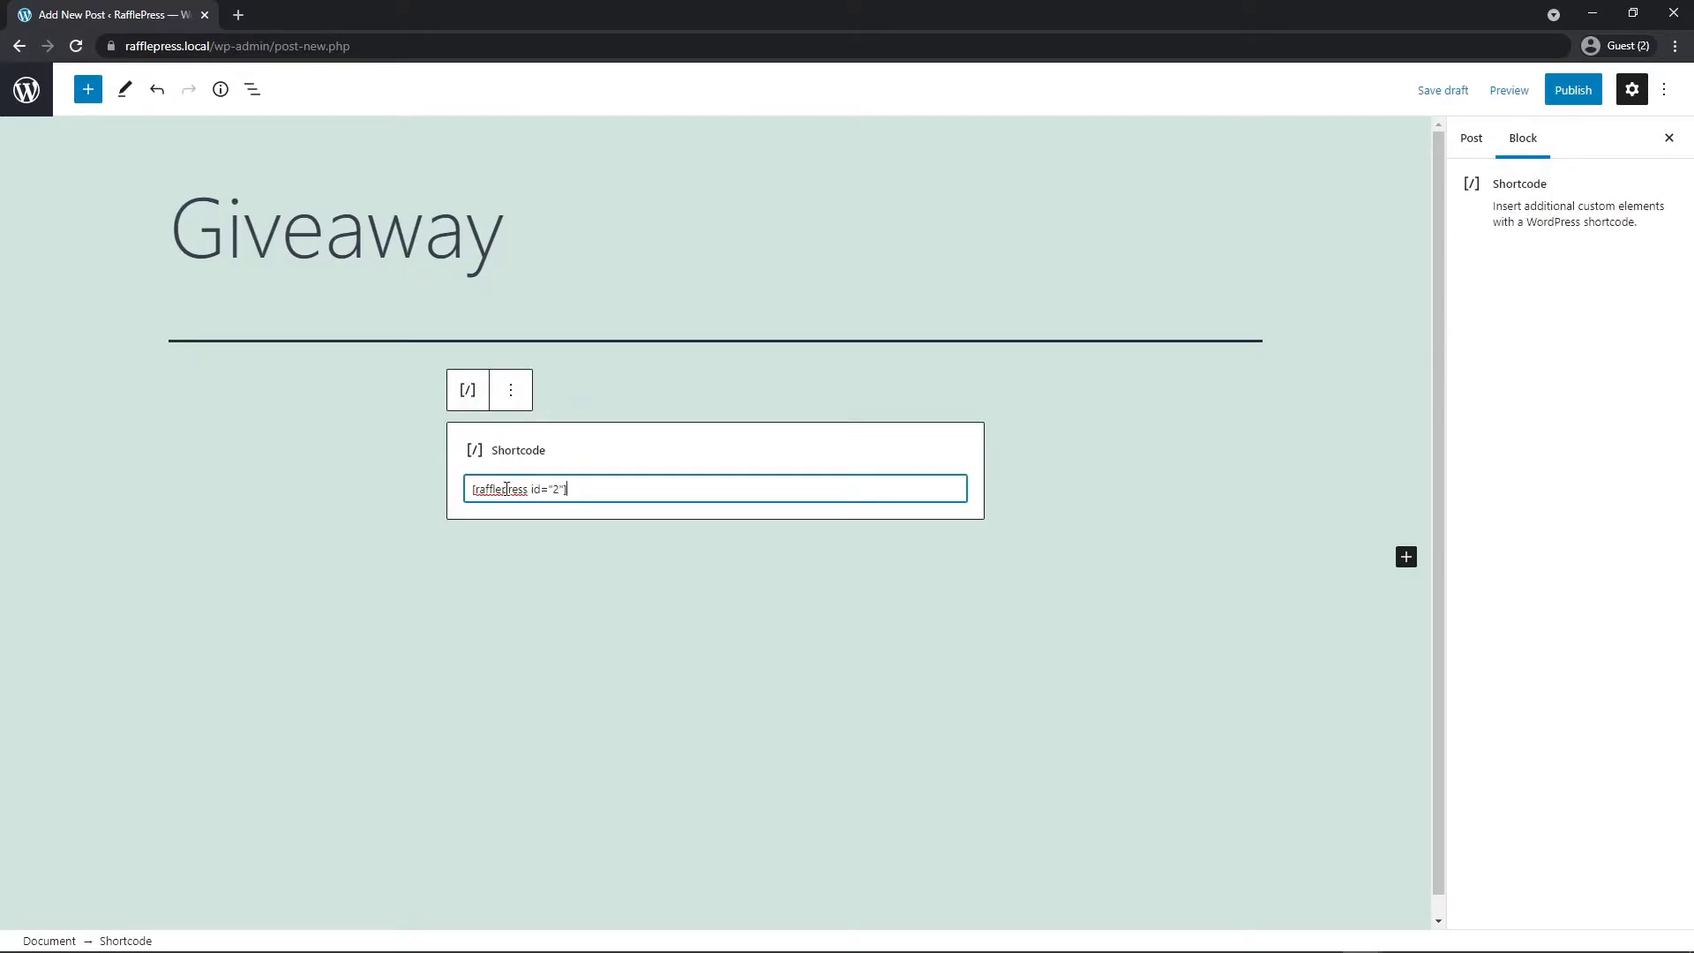
Step: Publish the Giveaway post and view the embedded giveaway on the live post
left_click(1574, 99)
left_click(1514, 89)
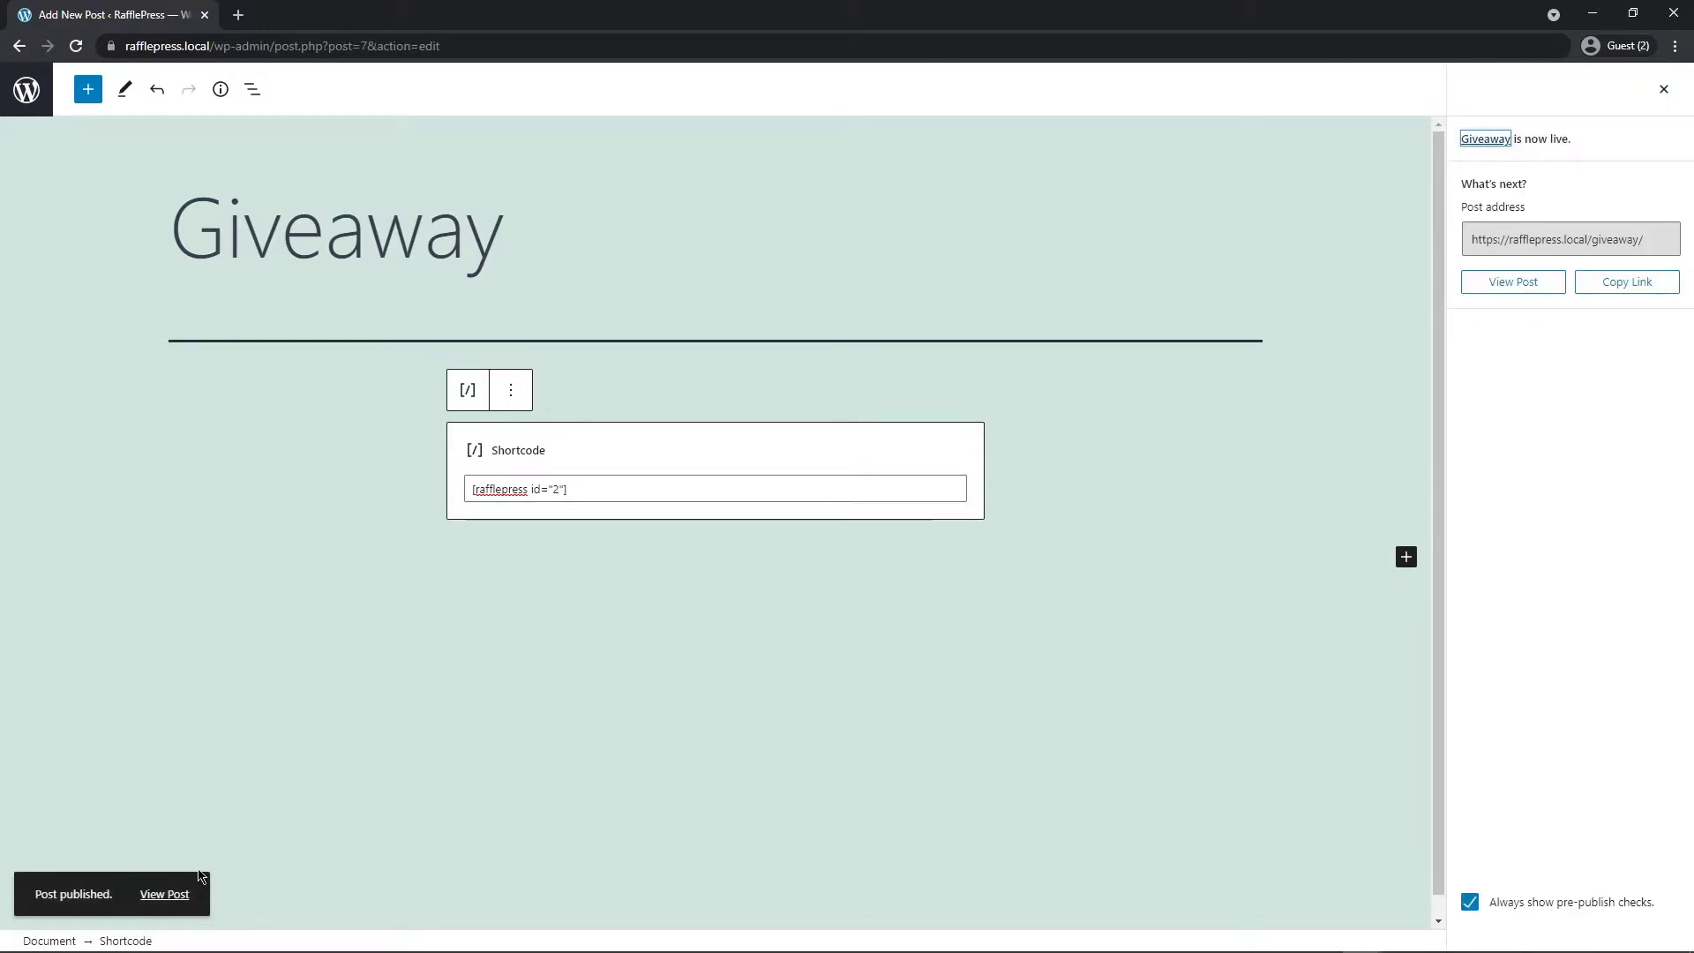
left_click(176, 895)
scroll(1295, 415, "down", 5)
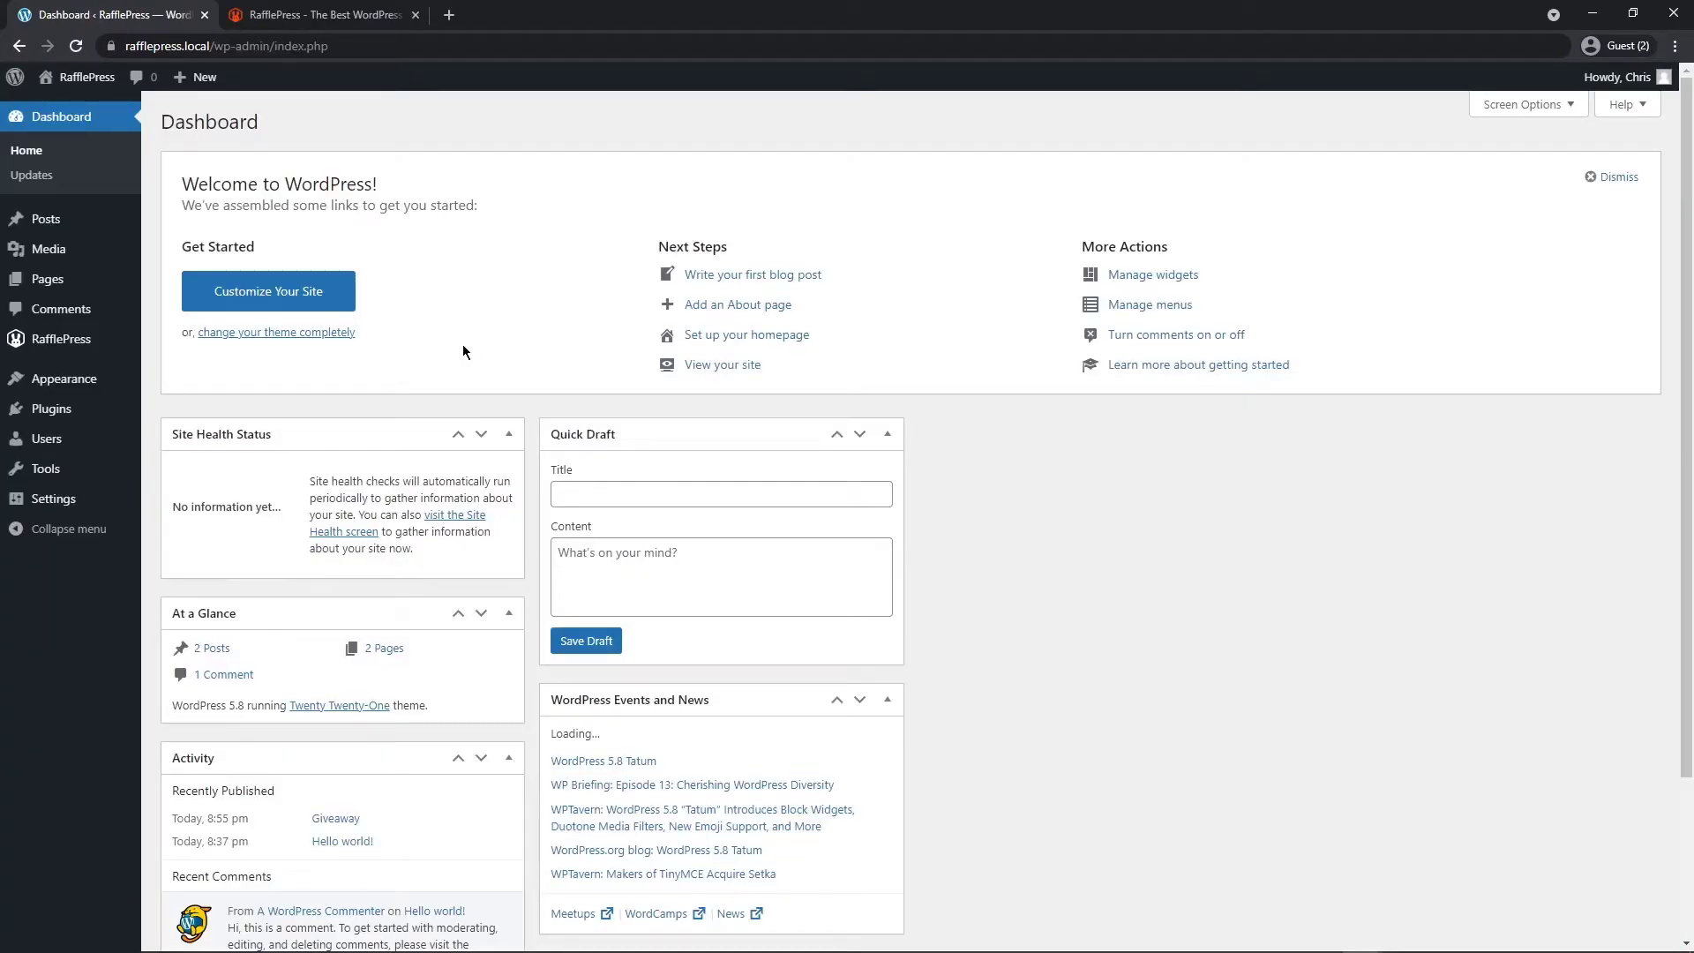
Step: Deactivate and delete the RafflePress Lite plugin, and return to the WordPress dashboard
mouse_move(70, 415)
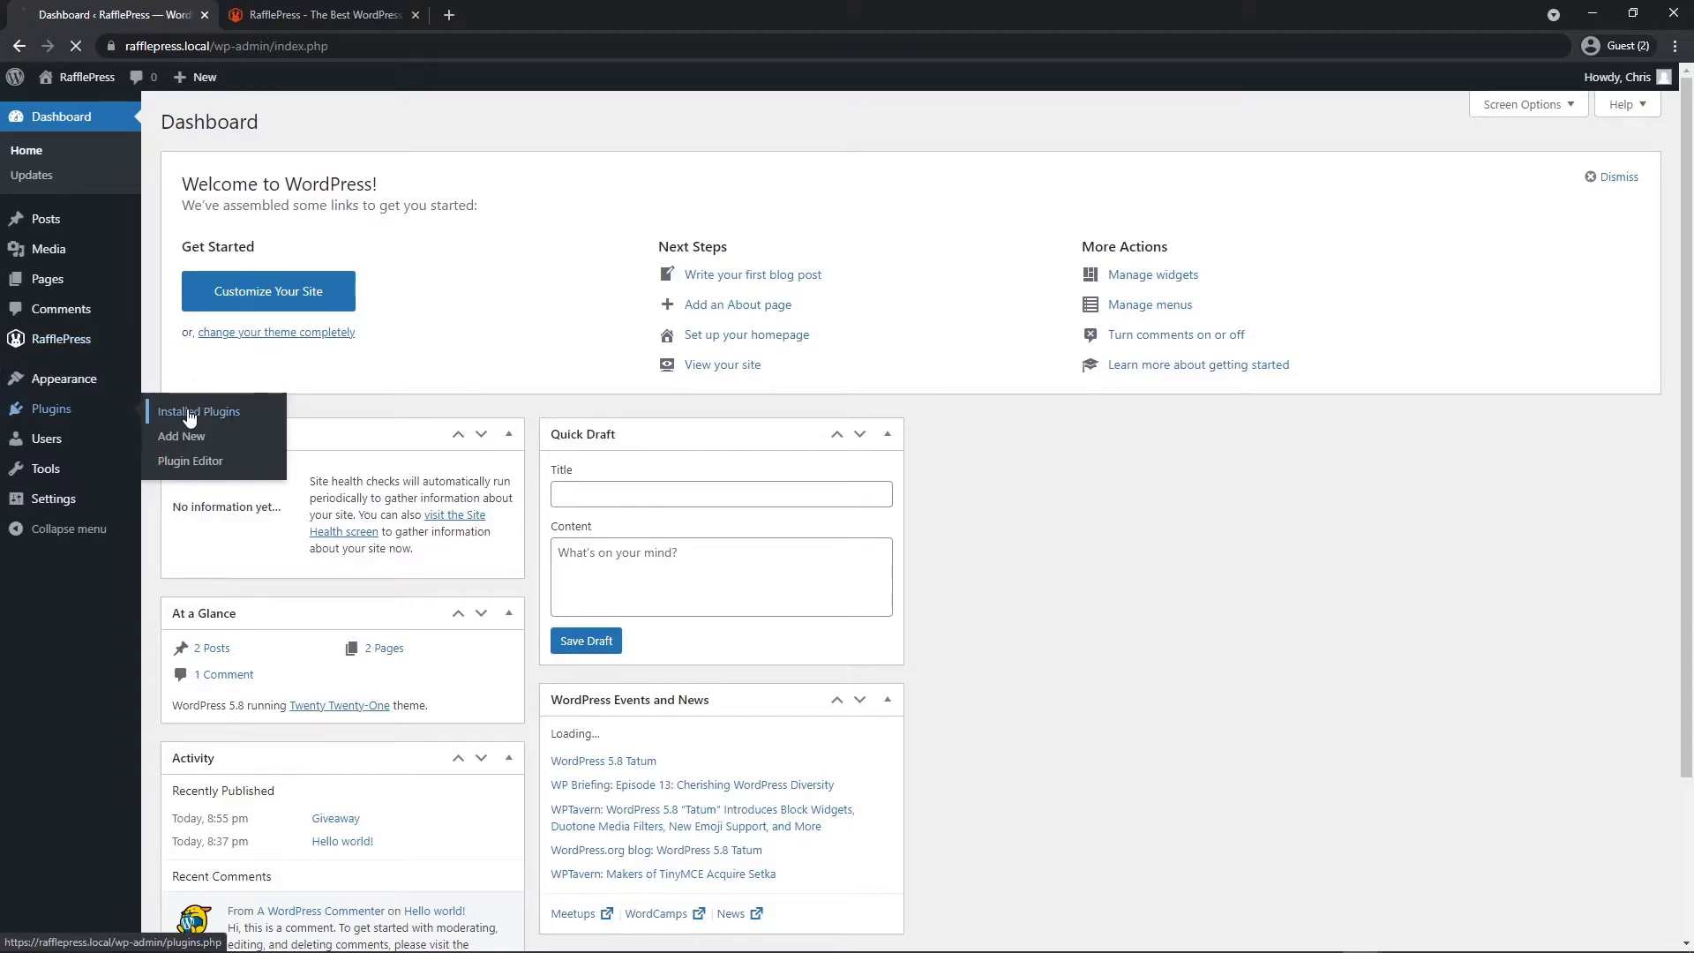
left_click(198, 412)
left_click(274, 275)
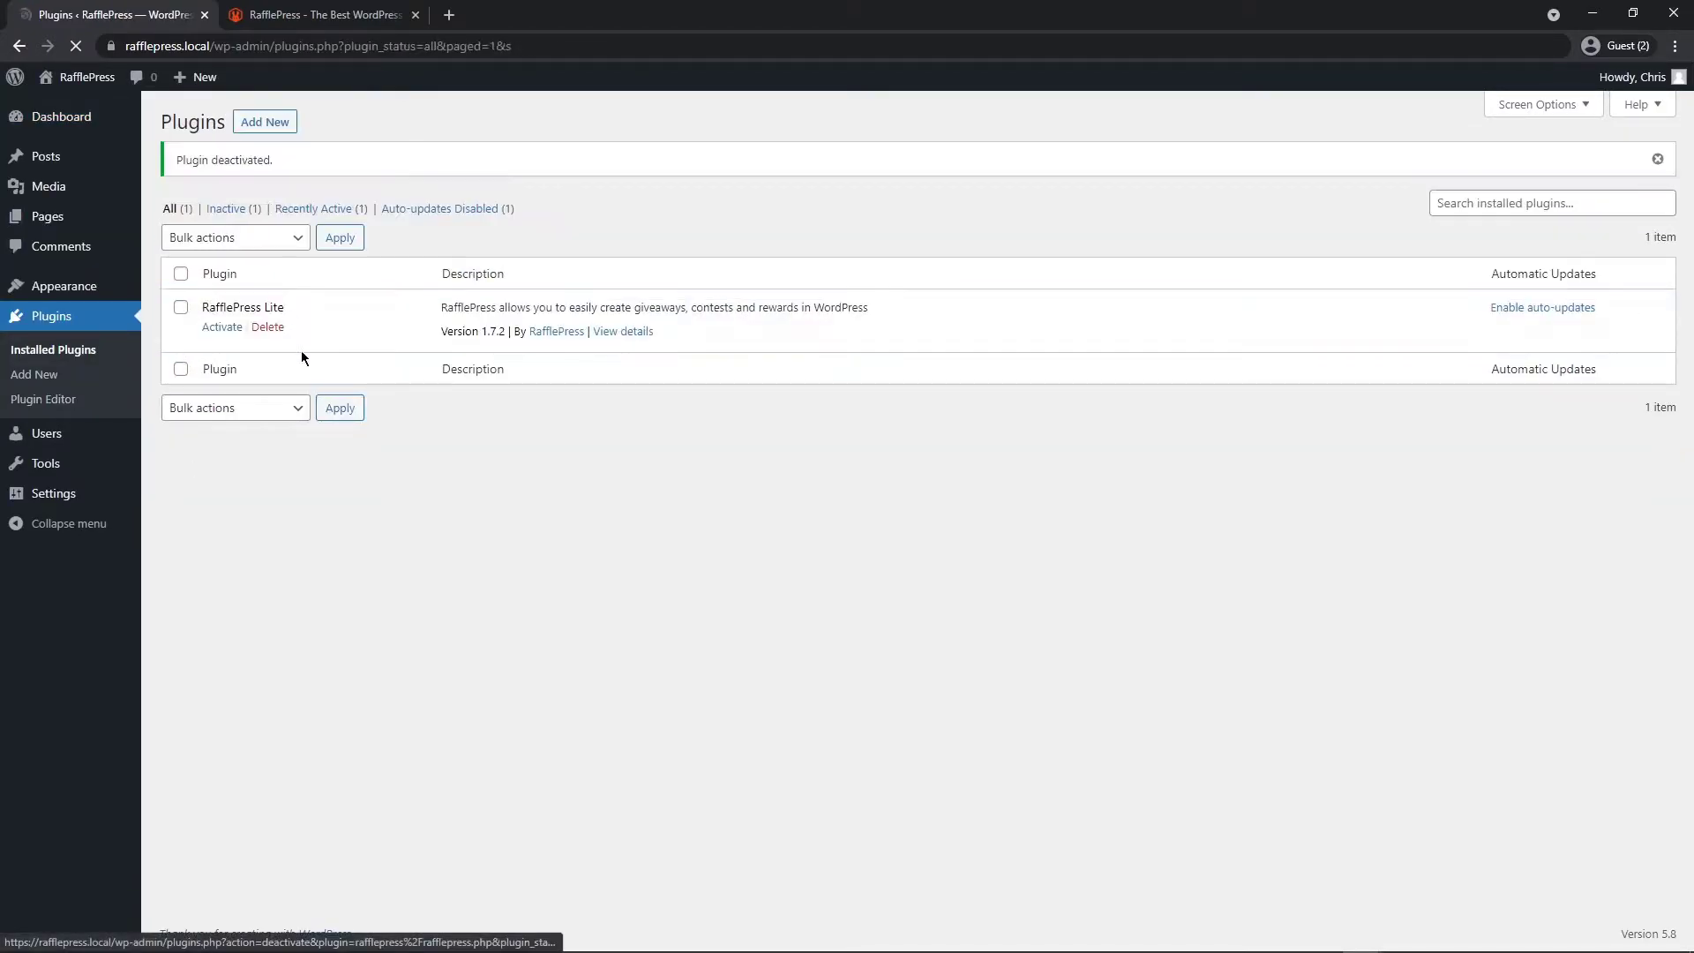
left_click(267, 327)
left_click(931, 146)
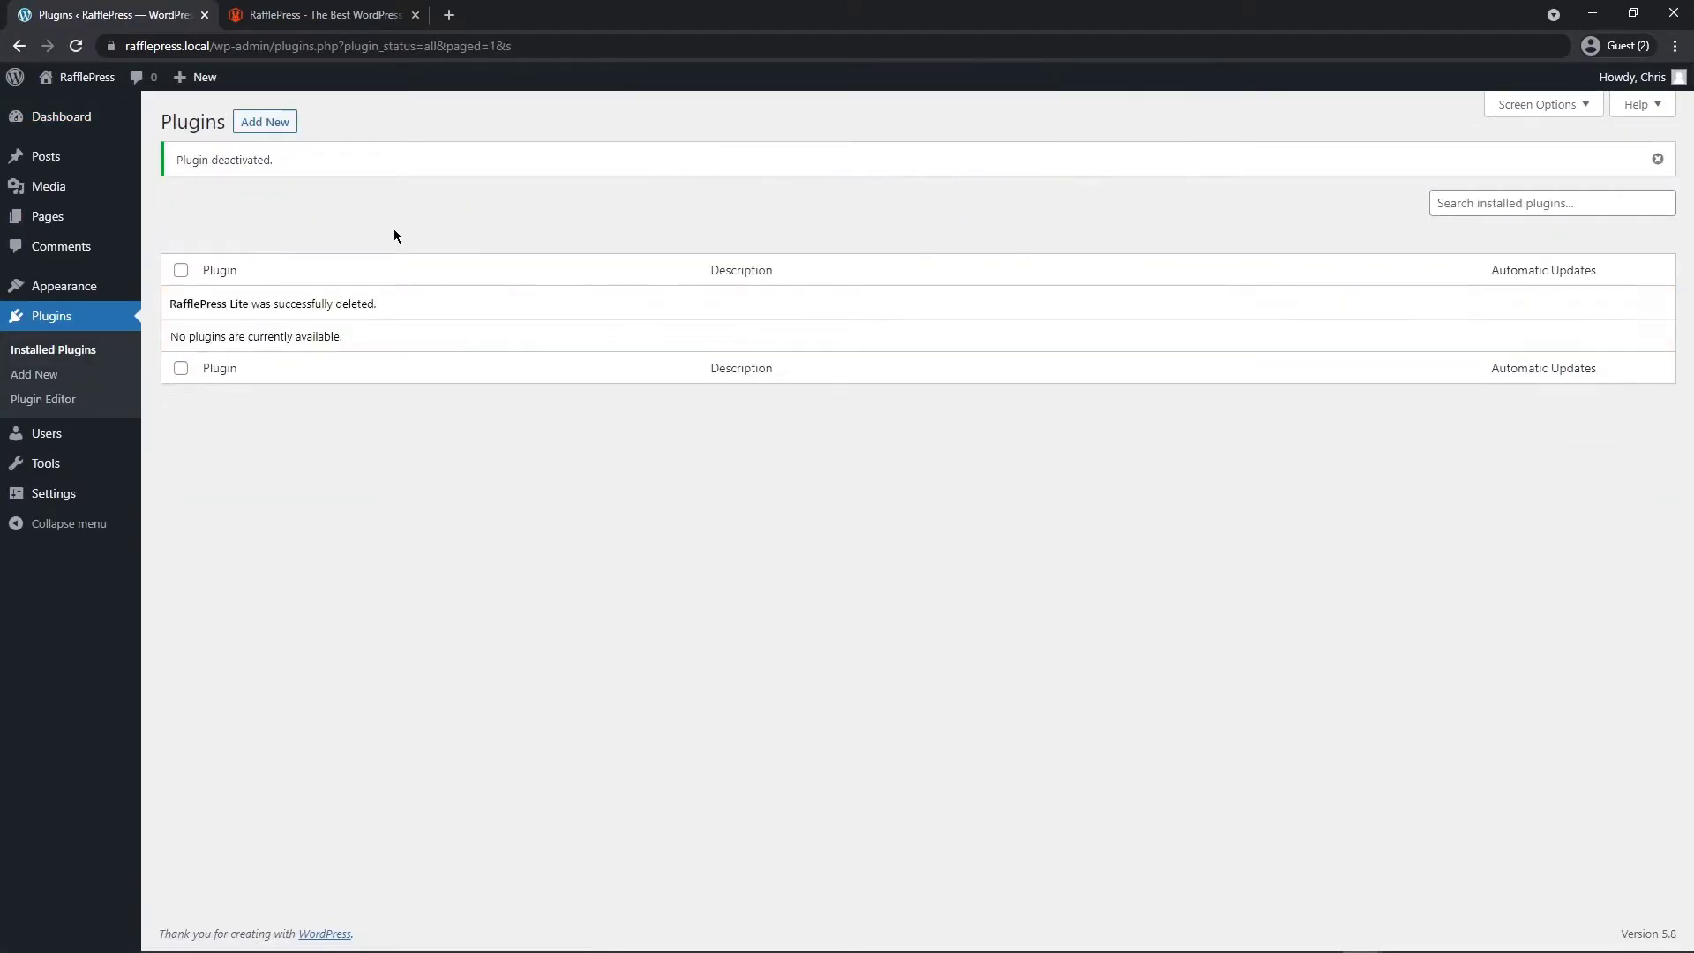
left_click(93, 117)
Step: From the RafflePress website account, download the RafflePress Growth plugin zip and copy the license key, closing the site when done
left_click(296, 16)
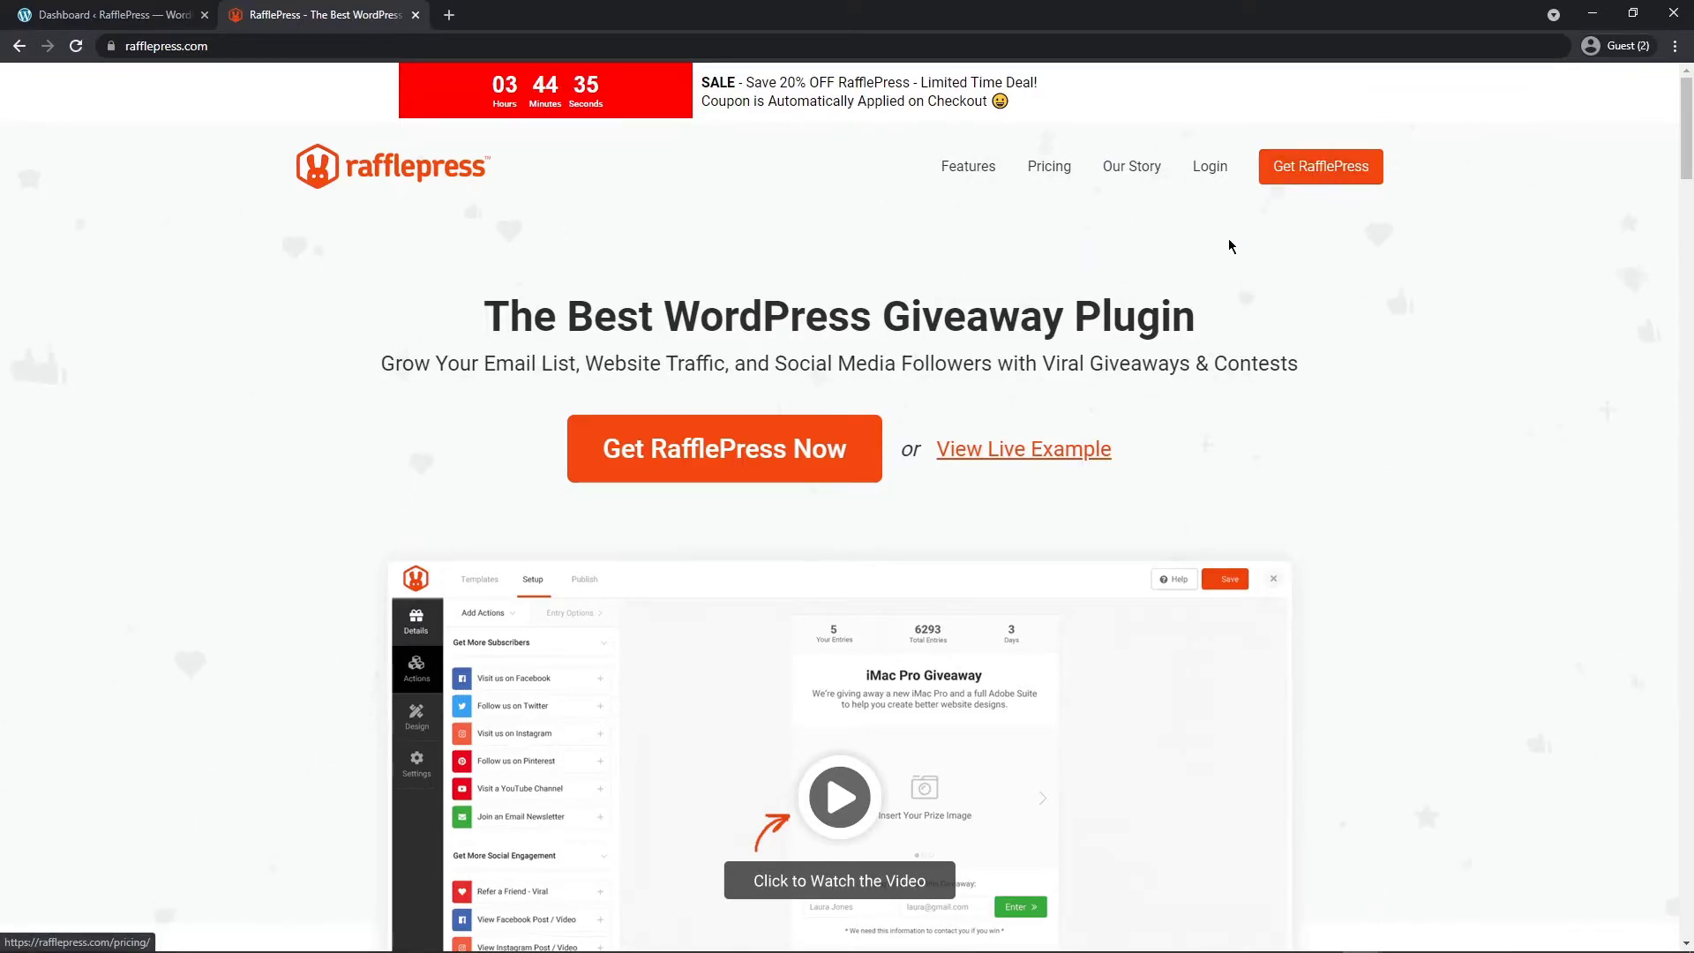
left_click(1210, 170)
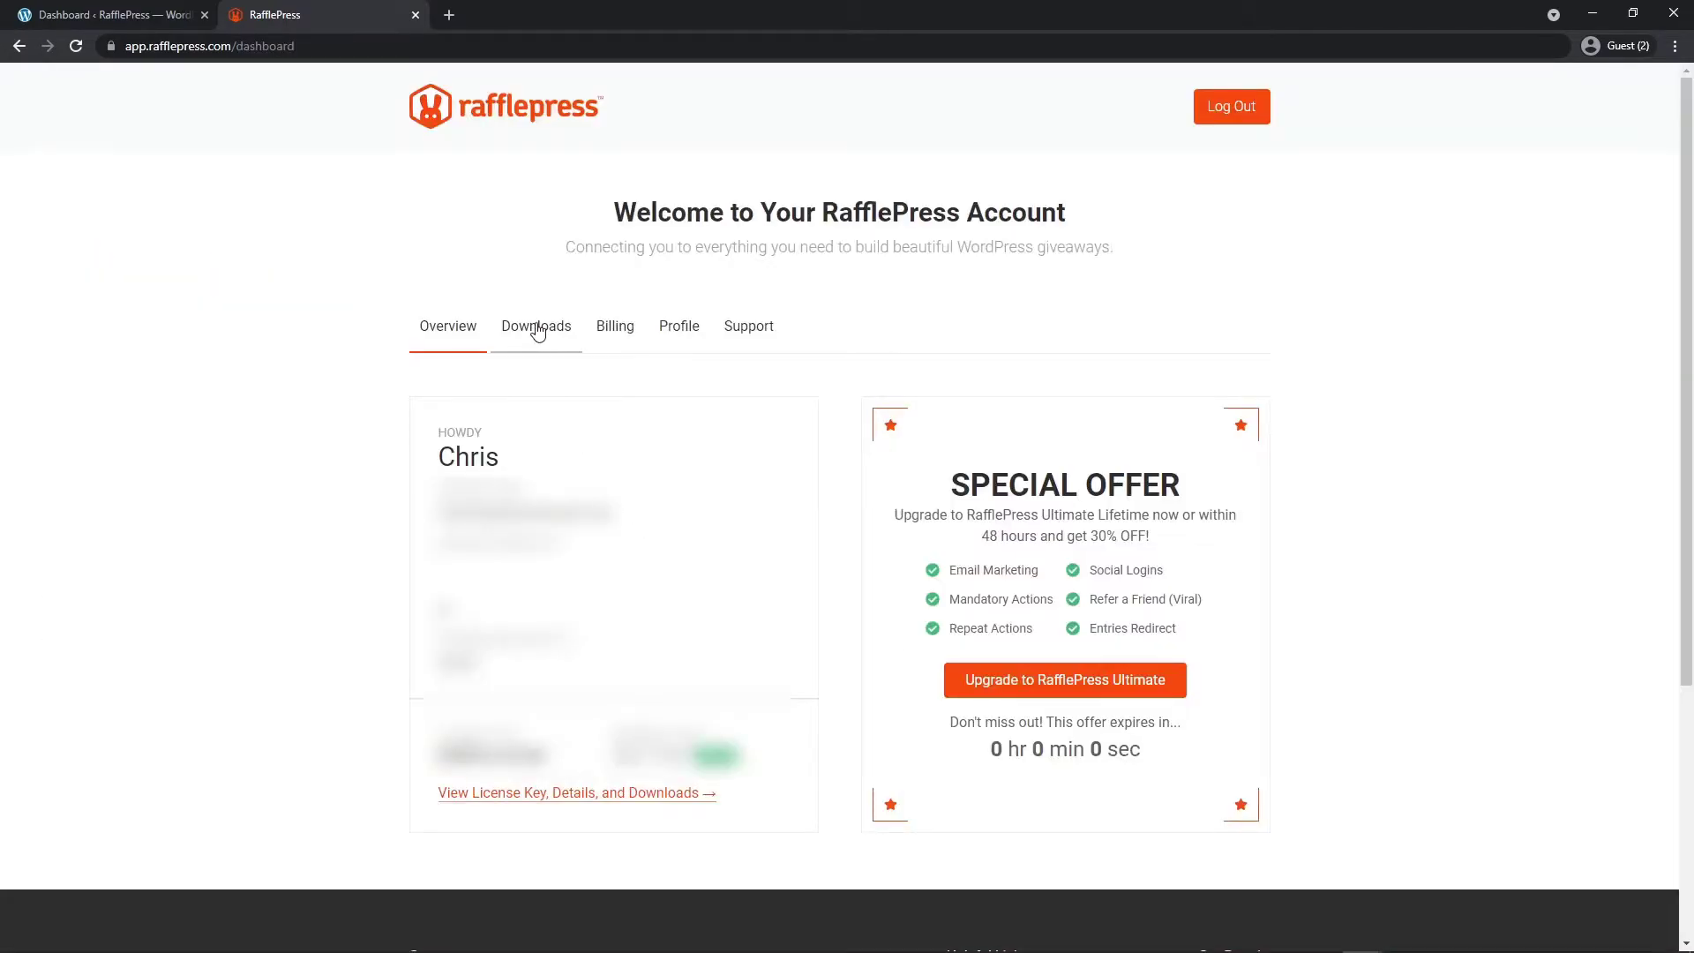
left_click(540, 328)
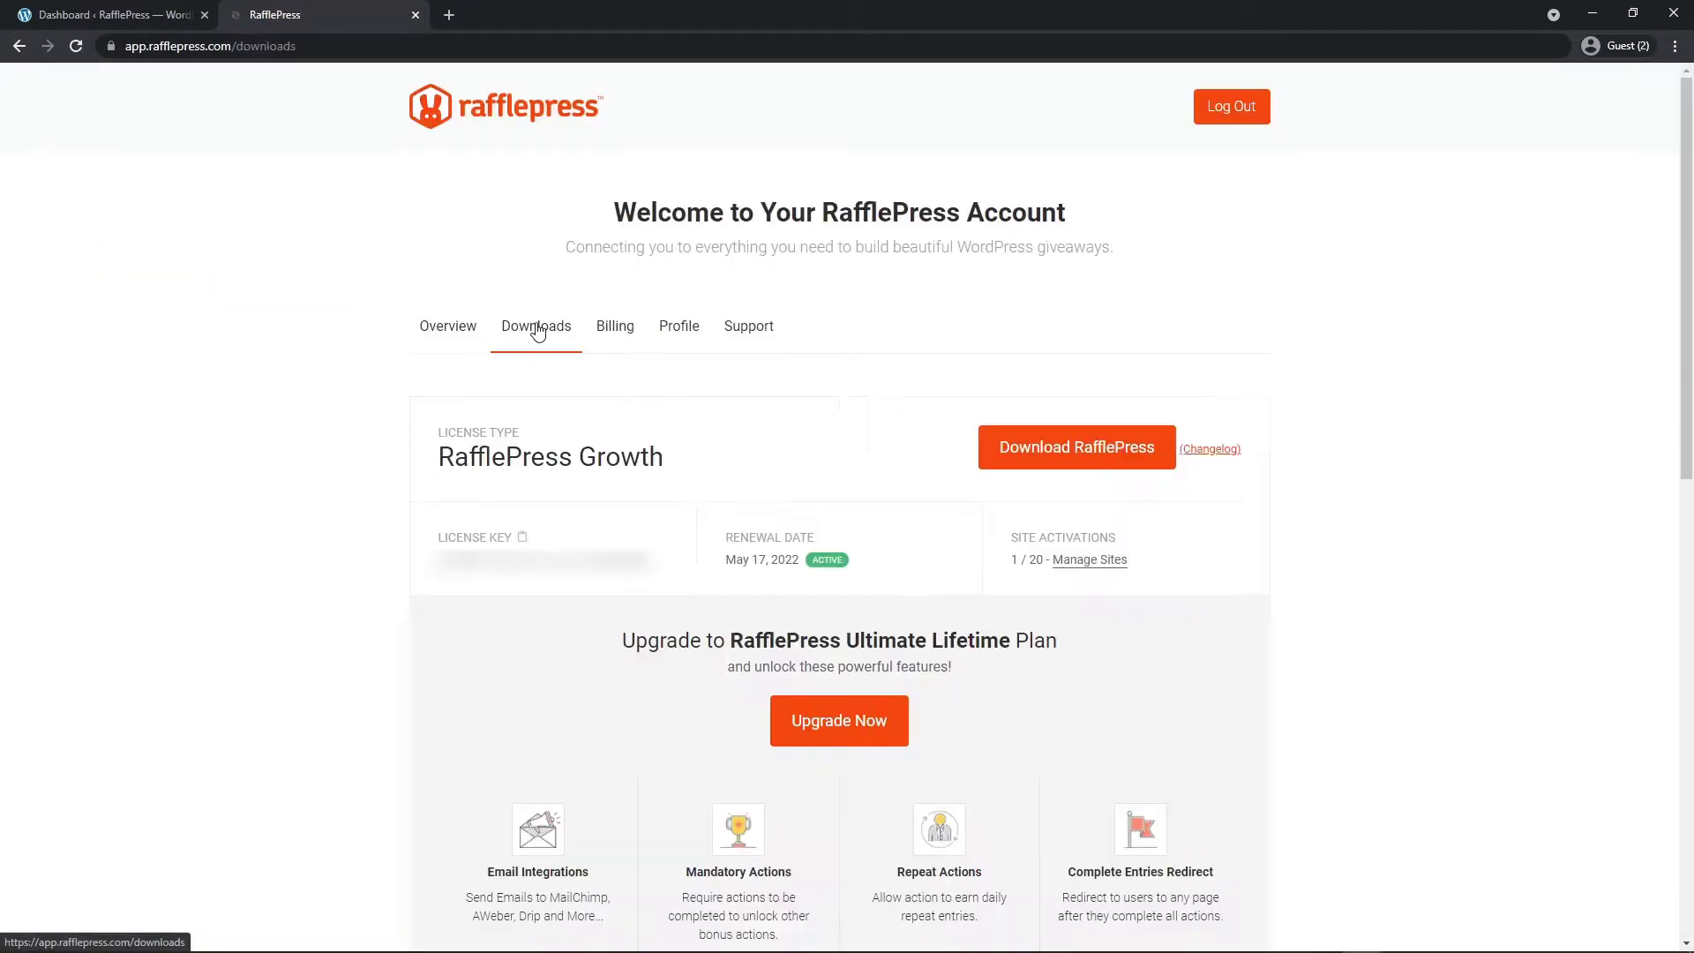
left_click(1075, 452)
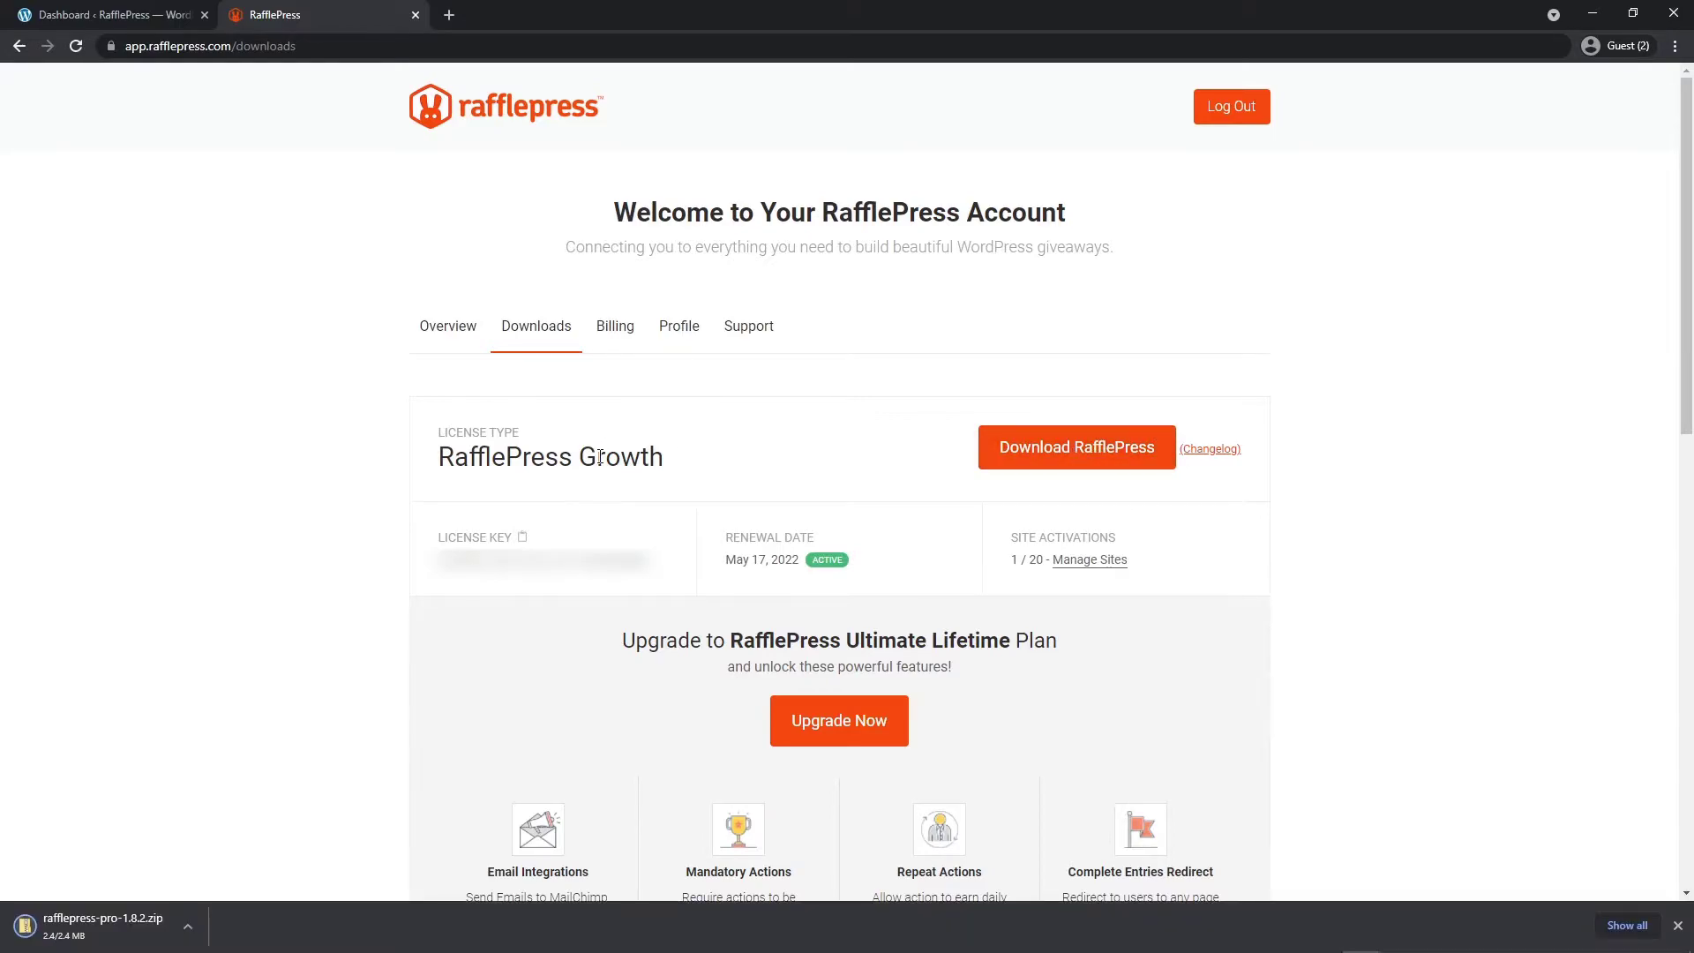
left_click(521, 539)
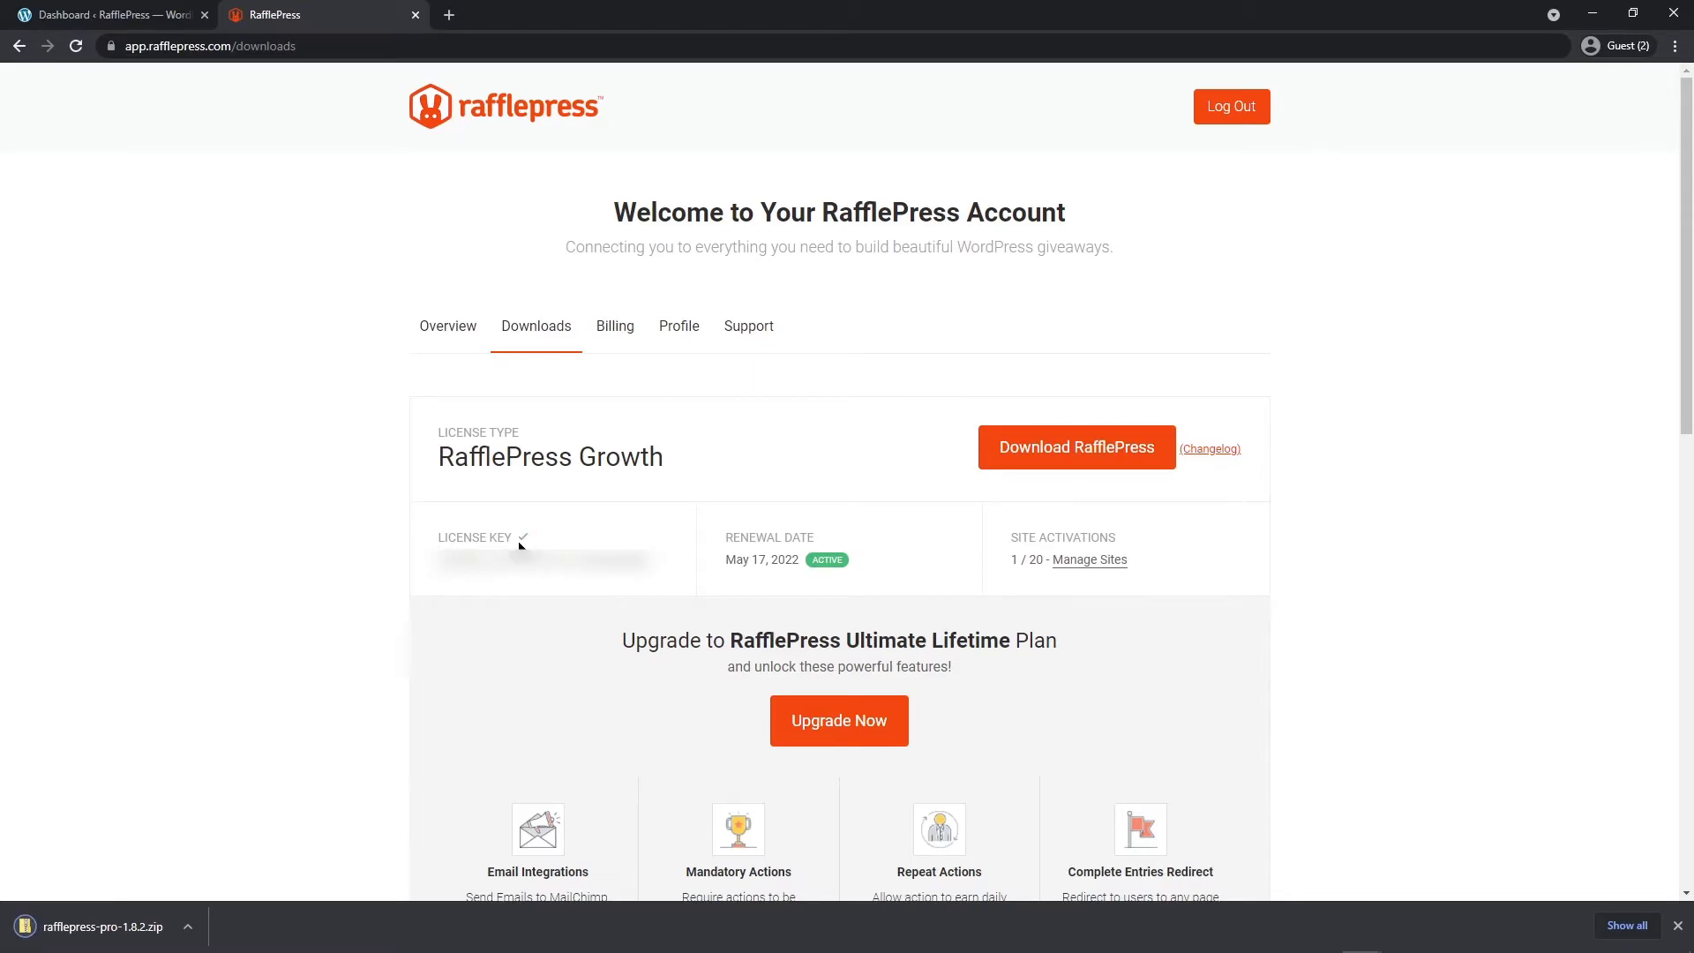
left_click(415, 15)
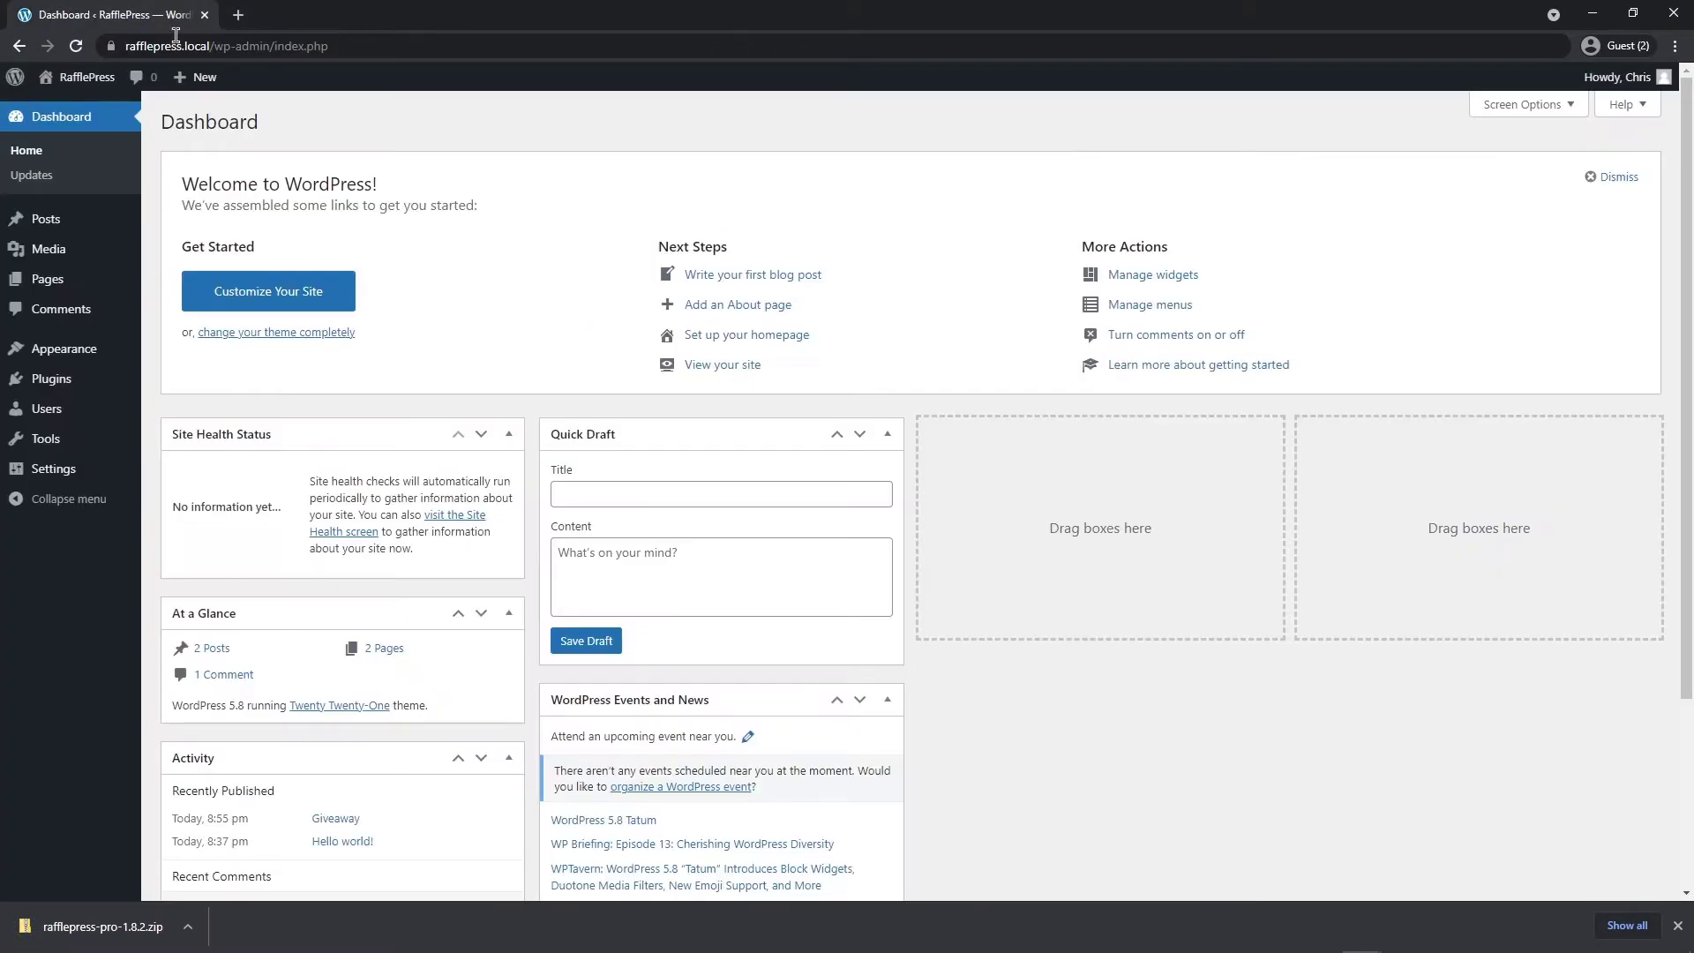
Step: Upload rafflepress-pro-1.8.2.zip as a new WordPress plugin, install it and activate it
mouse_move(46, 382)
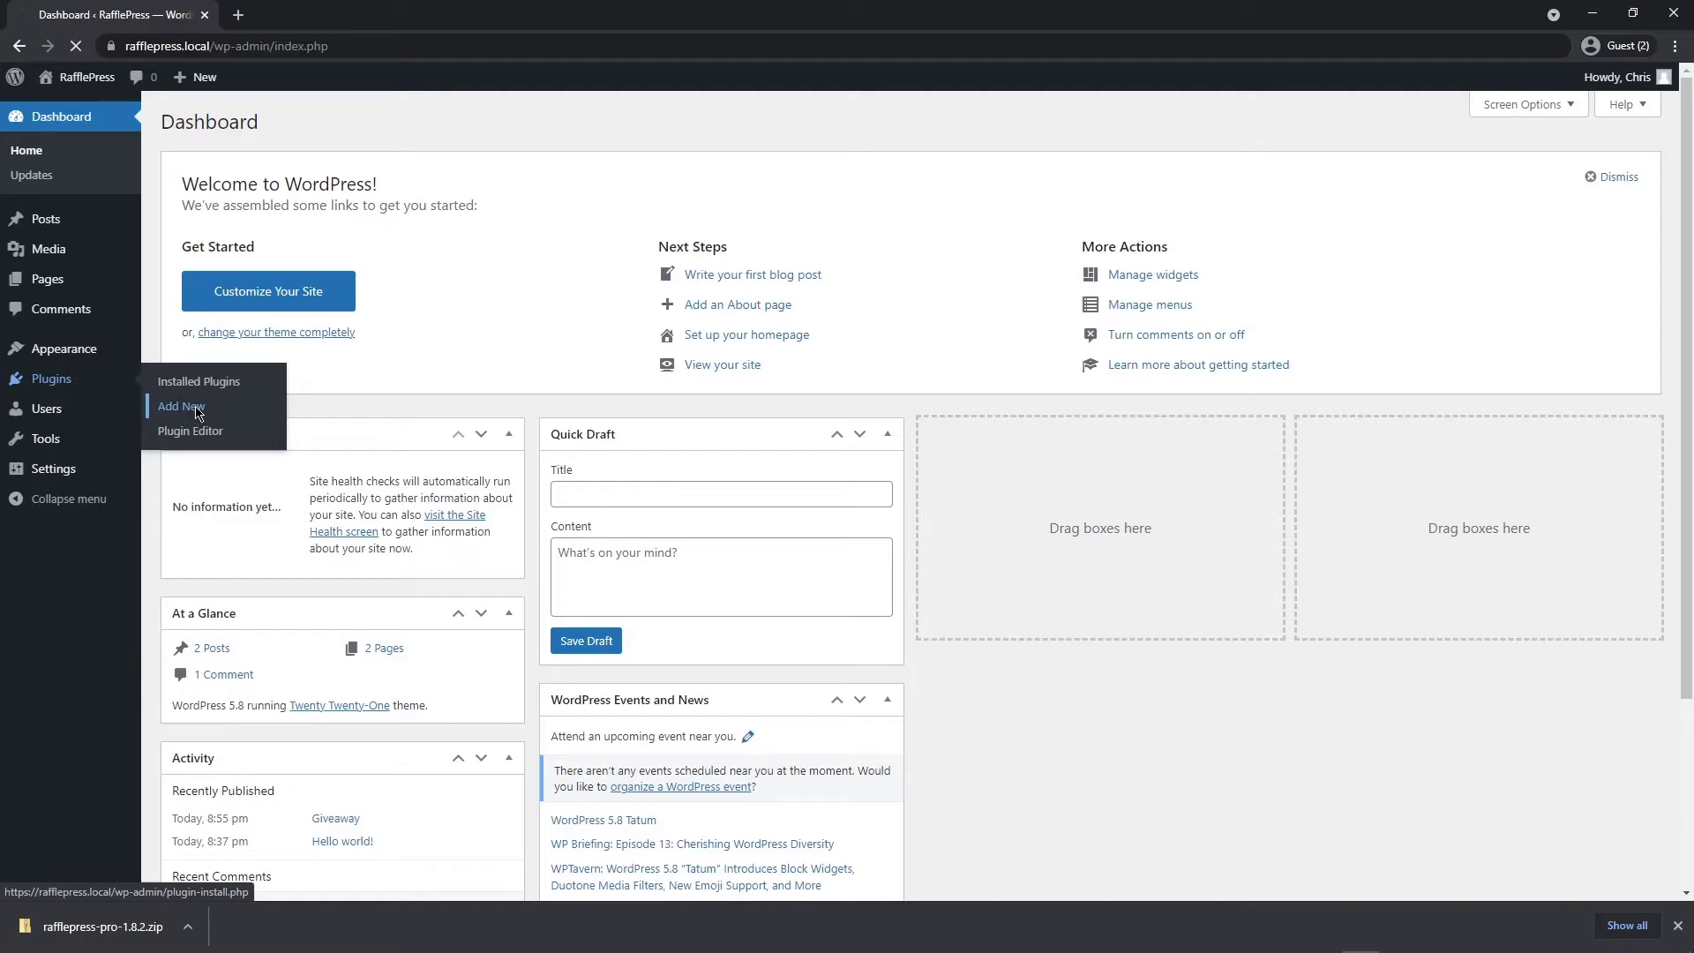
left_click(181, 407)
left_click(335, 125)
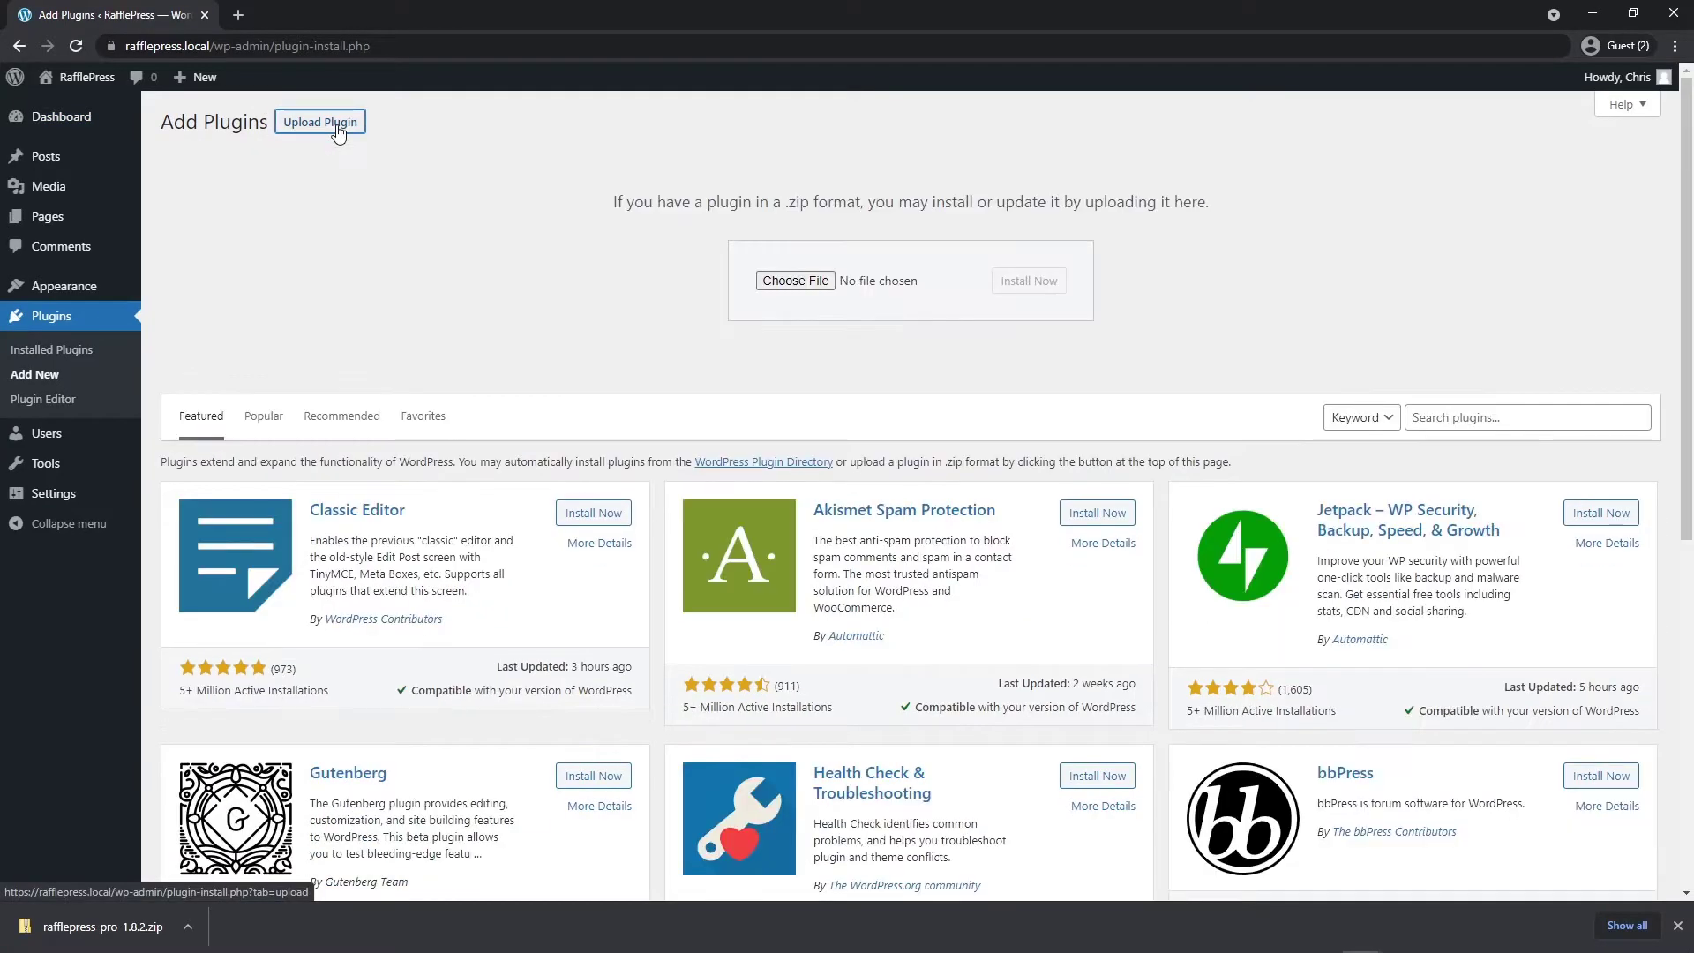
left_click_drag(97, 927, 803, 291)
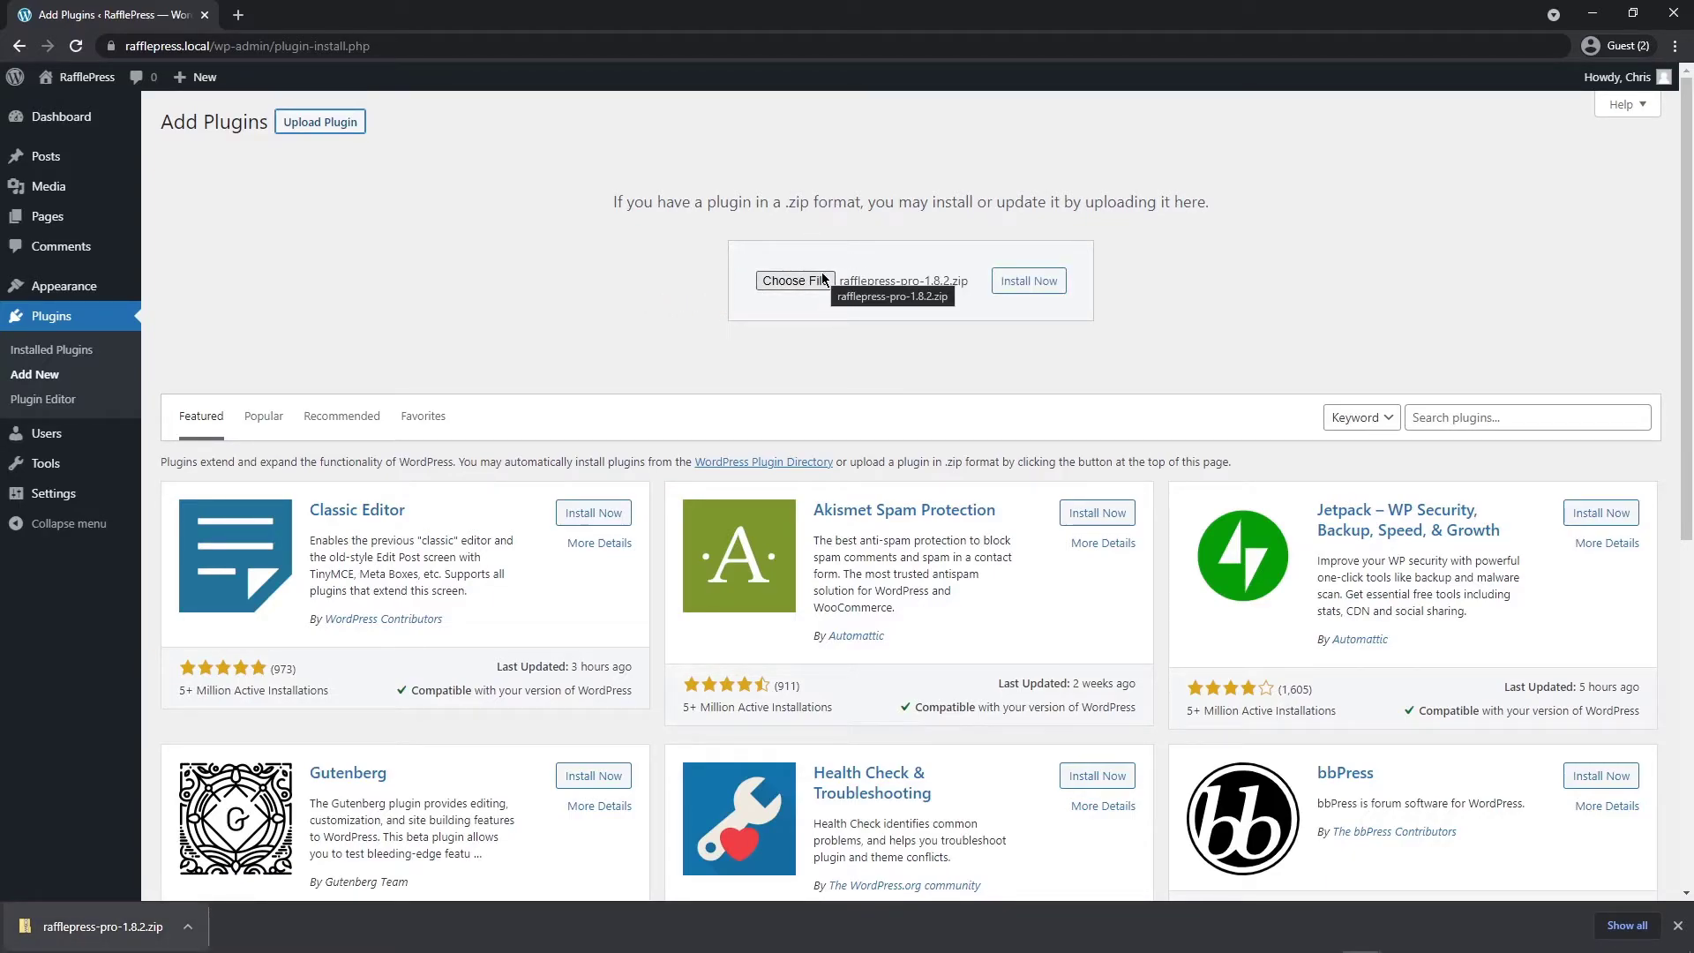
left_click(1048, 282)
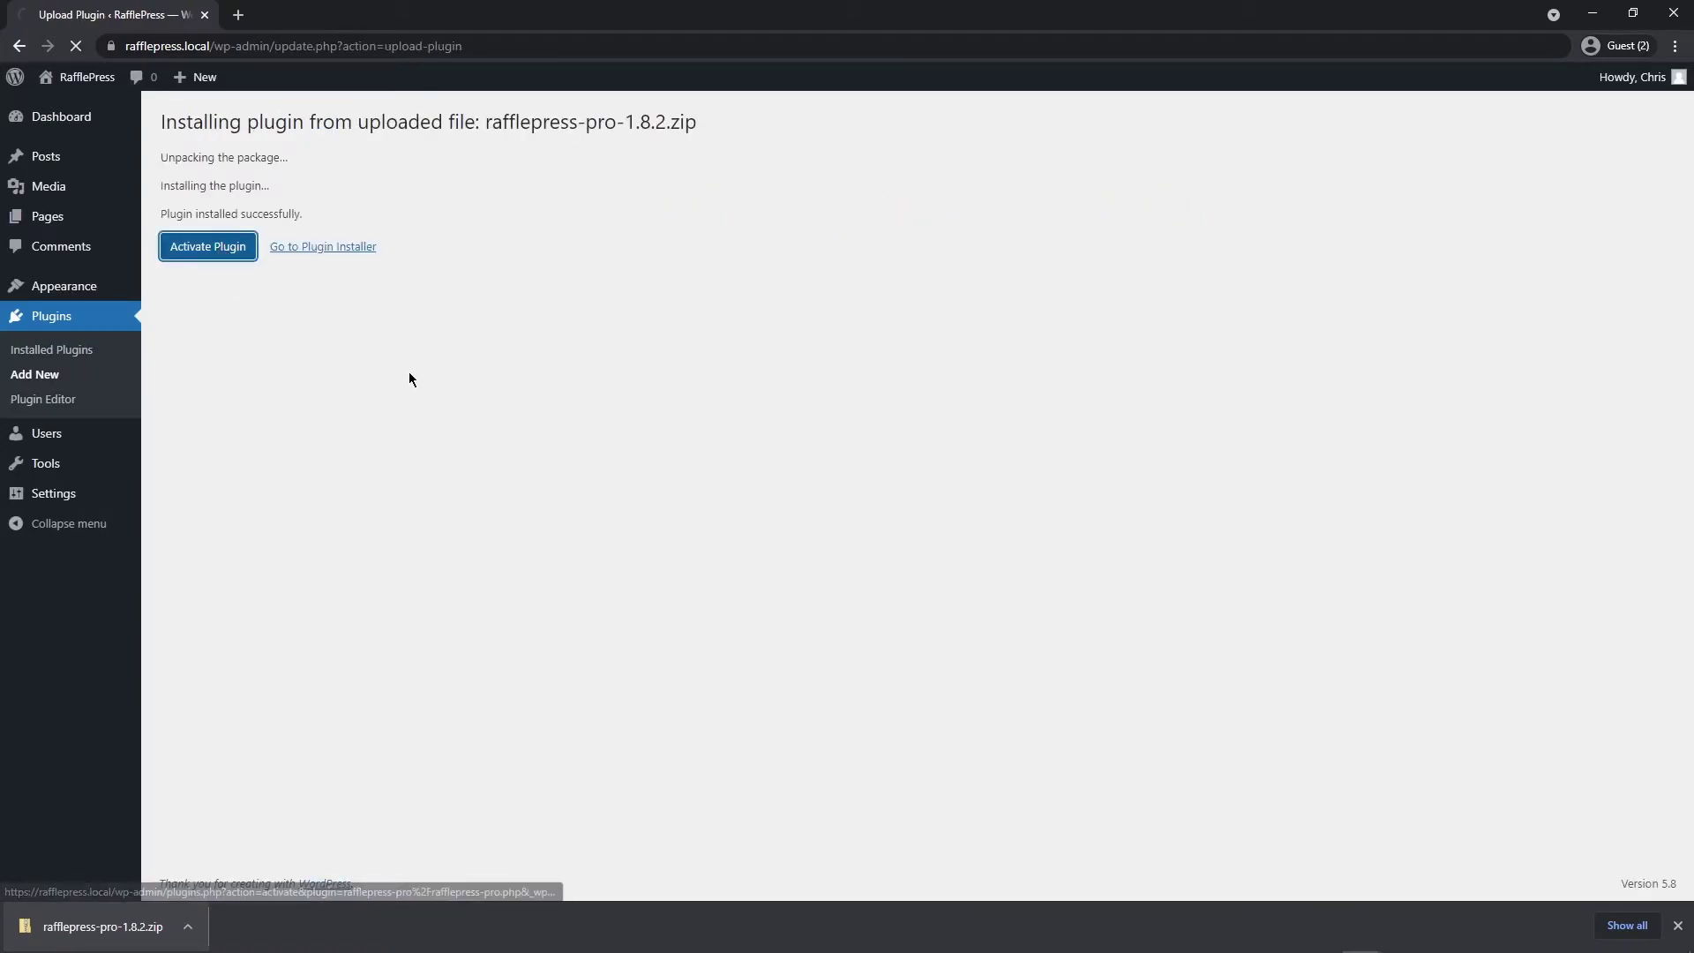
Step: Paste the RafflePress license key into the welcome page's license key field and verify it
right_click(729, 464)
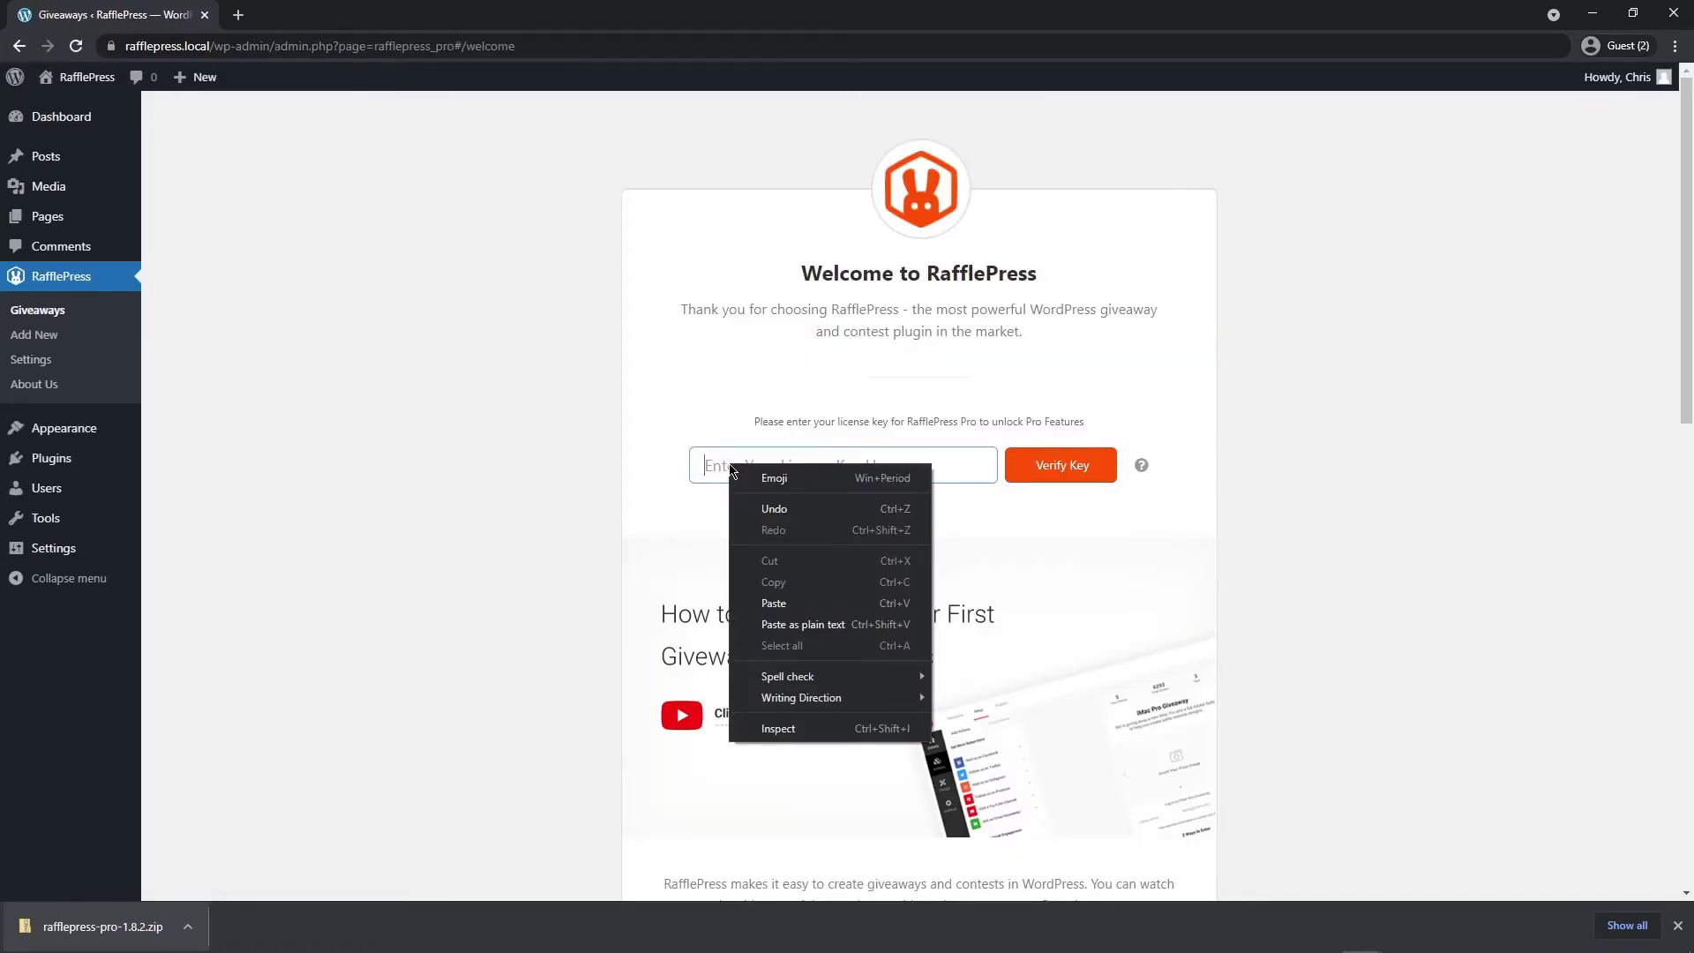
left_click(801, 607)
left_click(1060, 482)
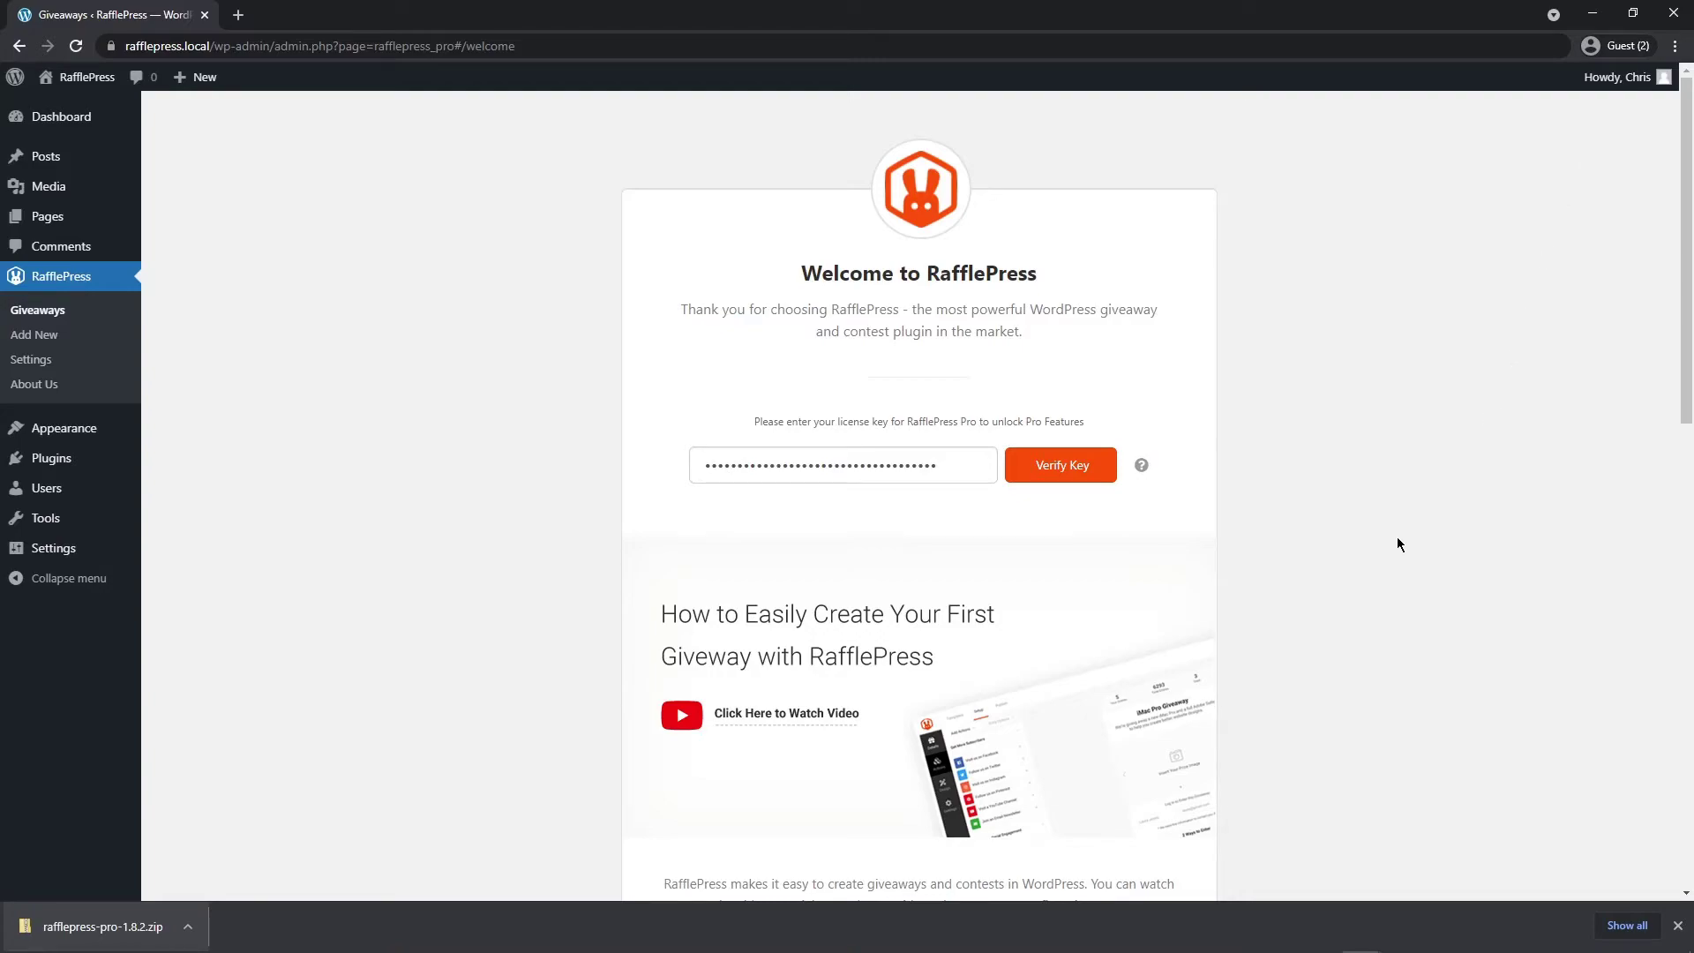
left_click(1677, 925)
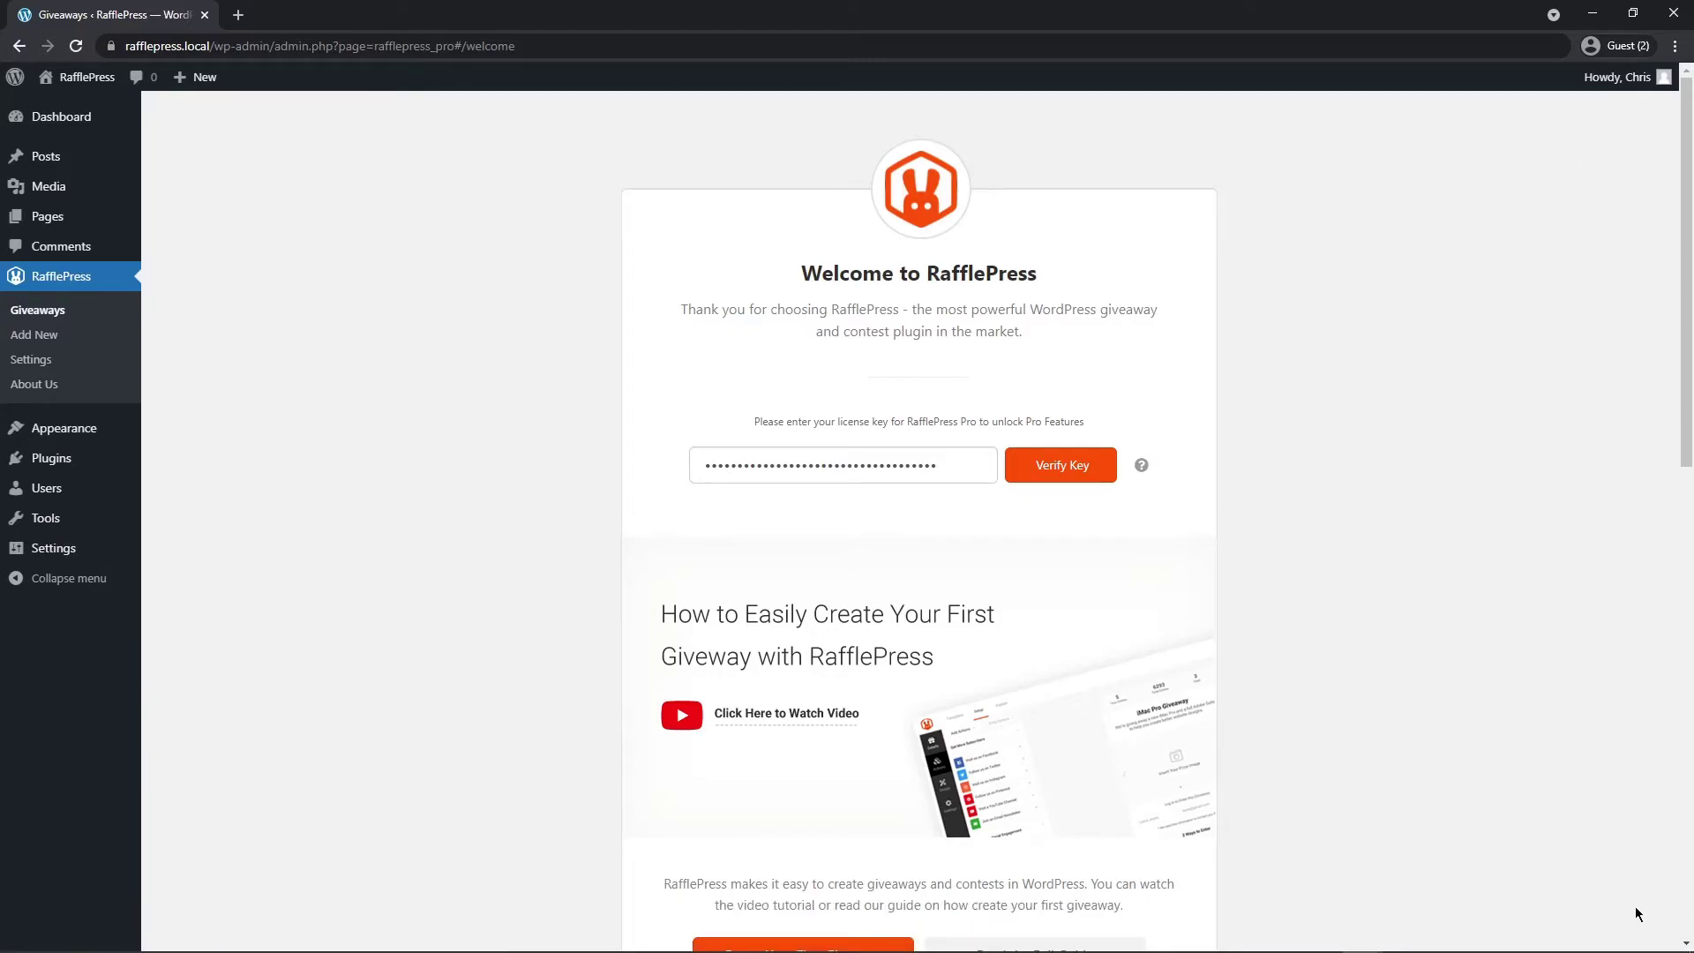
Step: Set RafflePress's default timezone to New York (-04:00 GMT) and save the settings
left_click(31, 360)
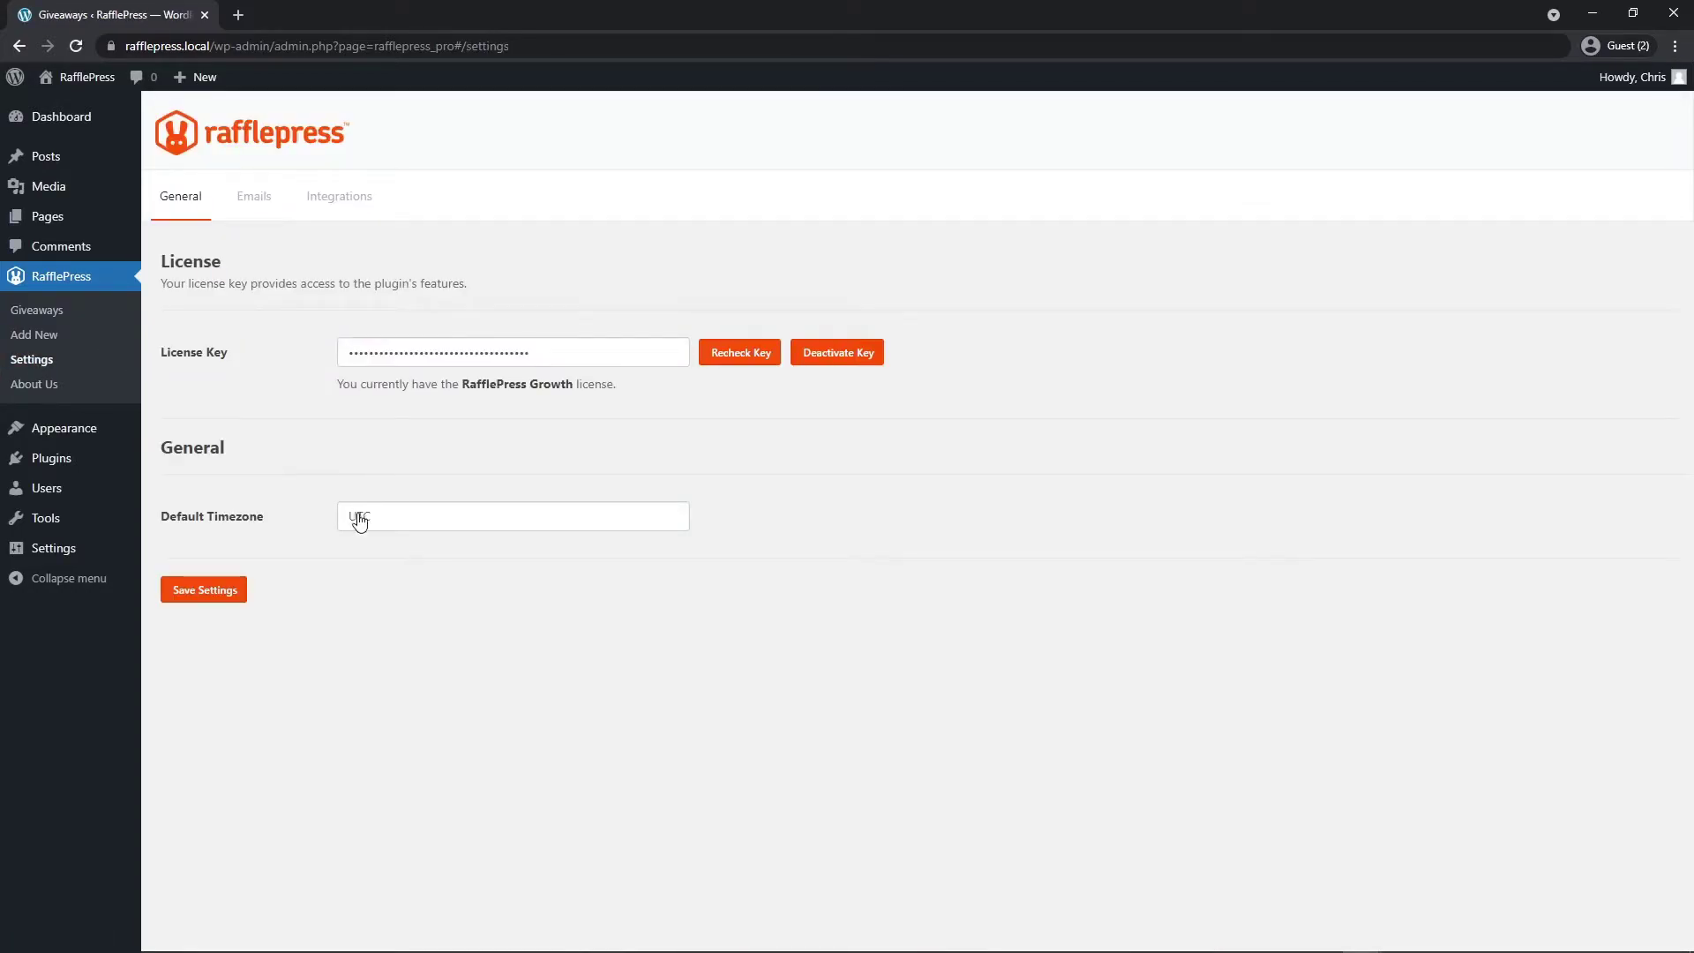
left_click(417, 525)
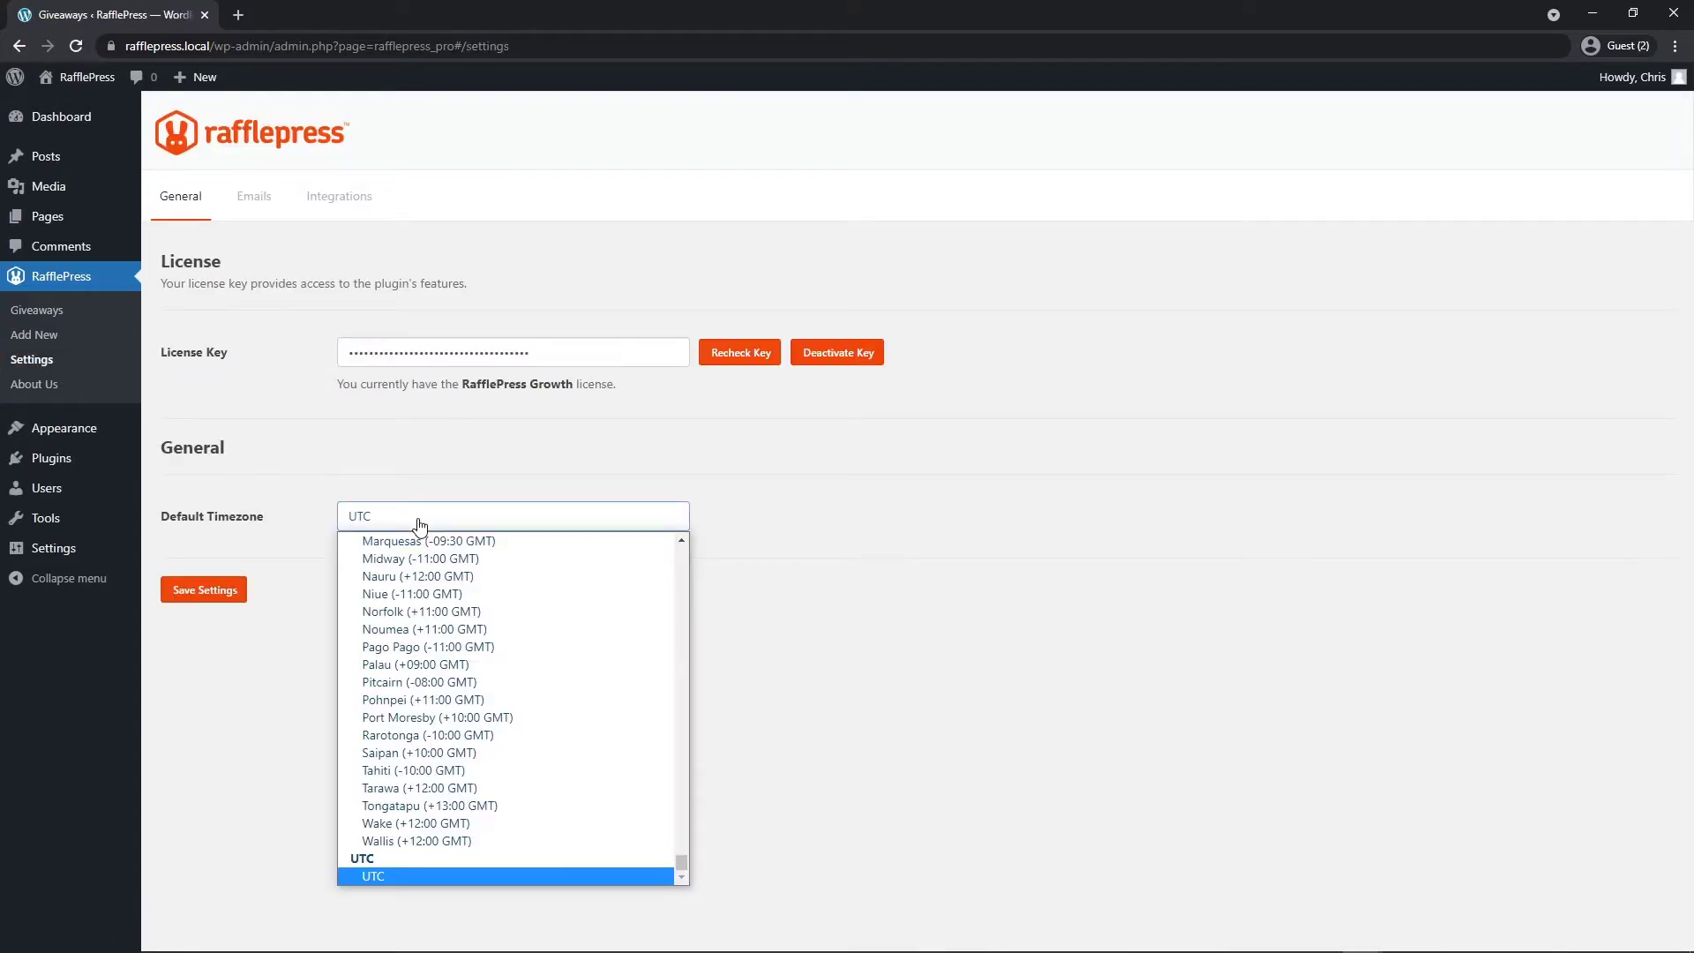
type("new")
left_click(454, 515)
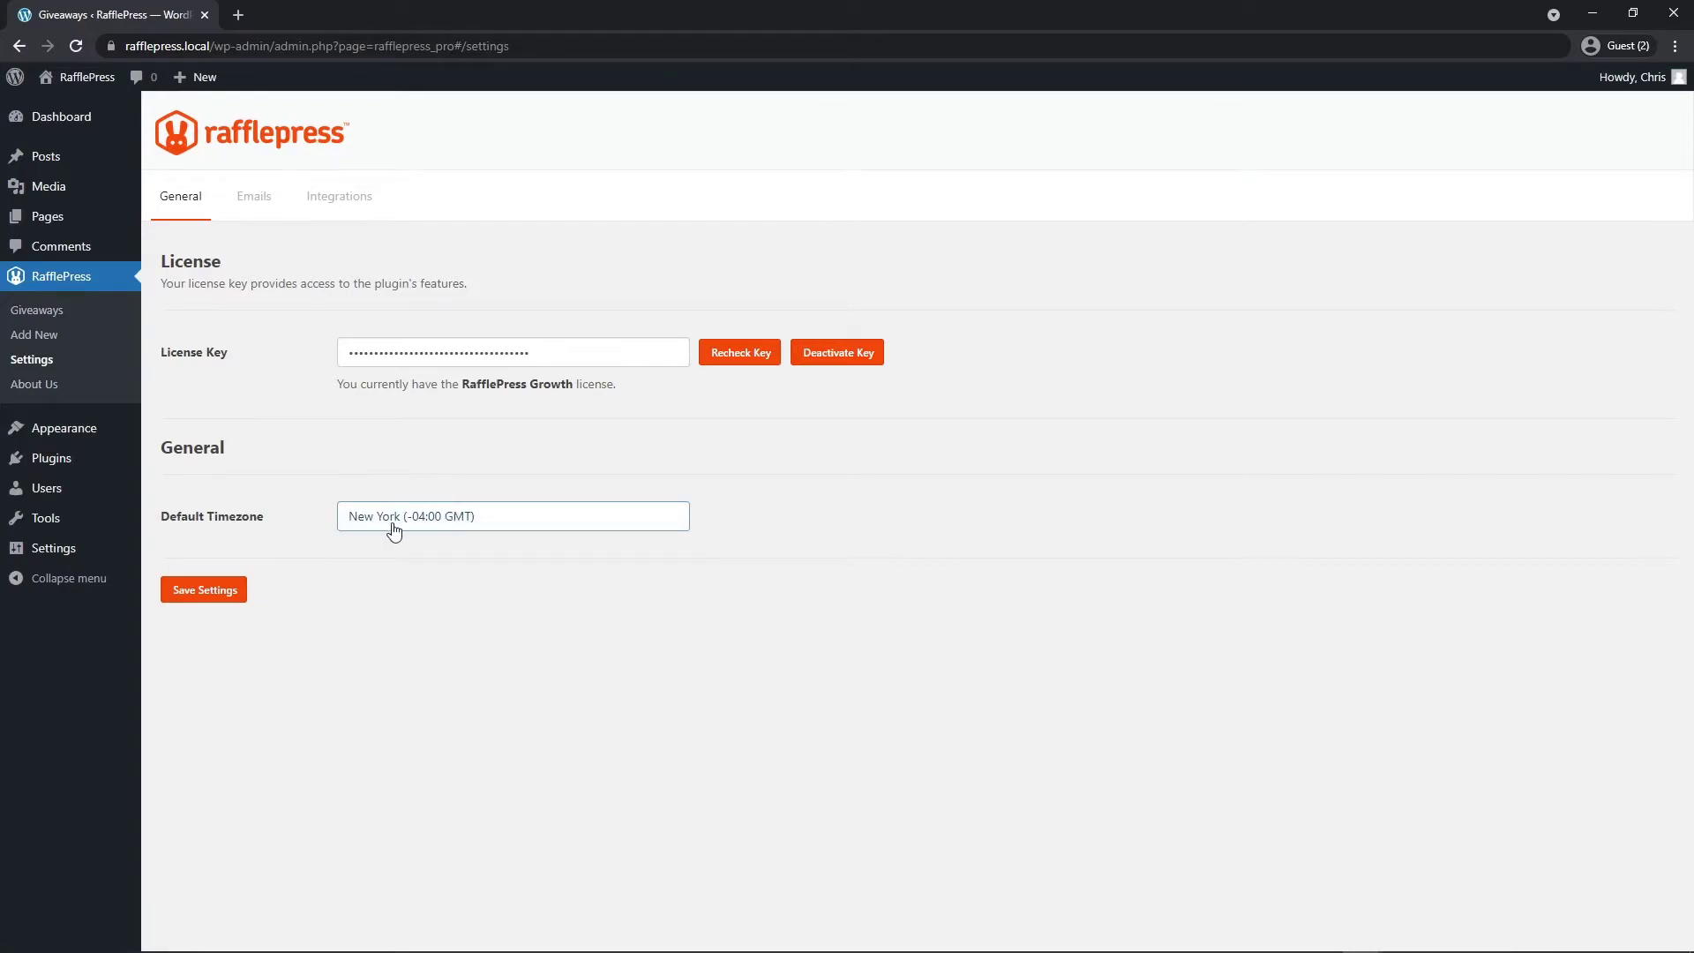
left_click(219, 578)
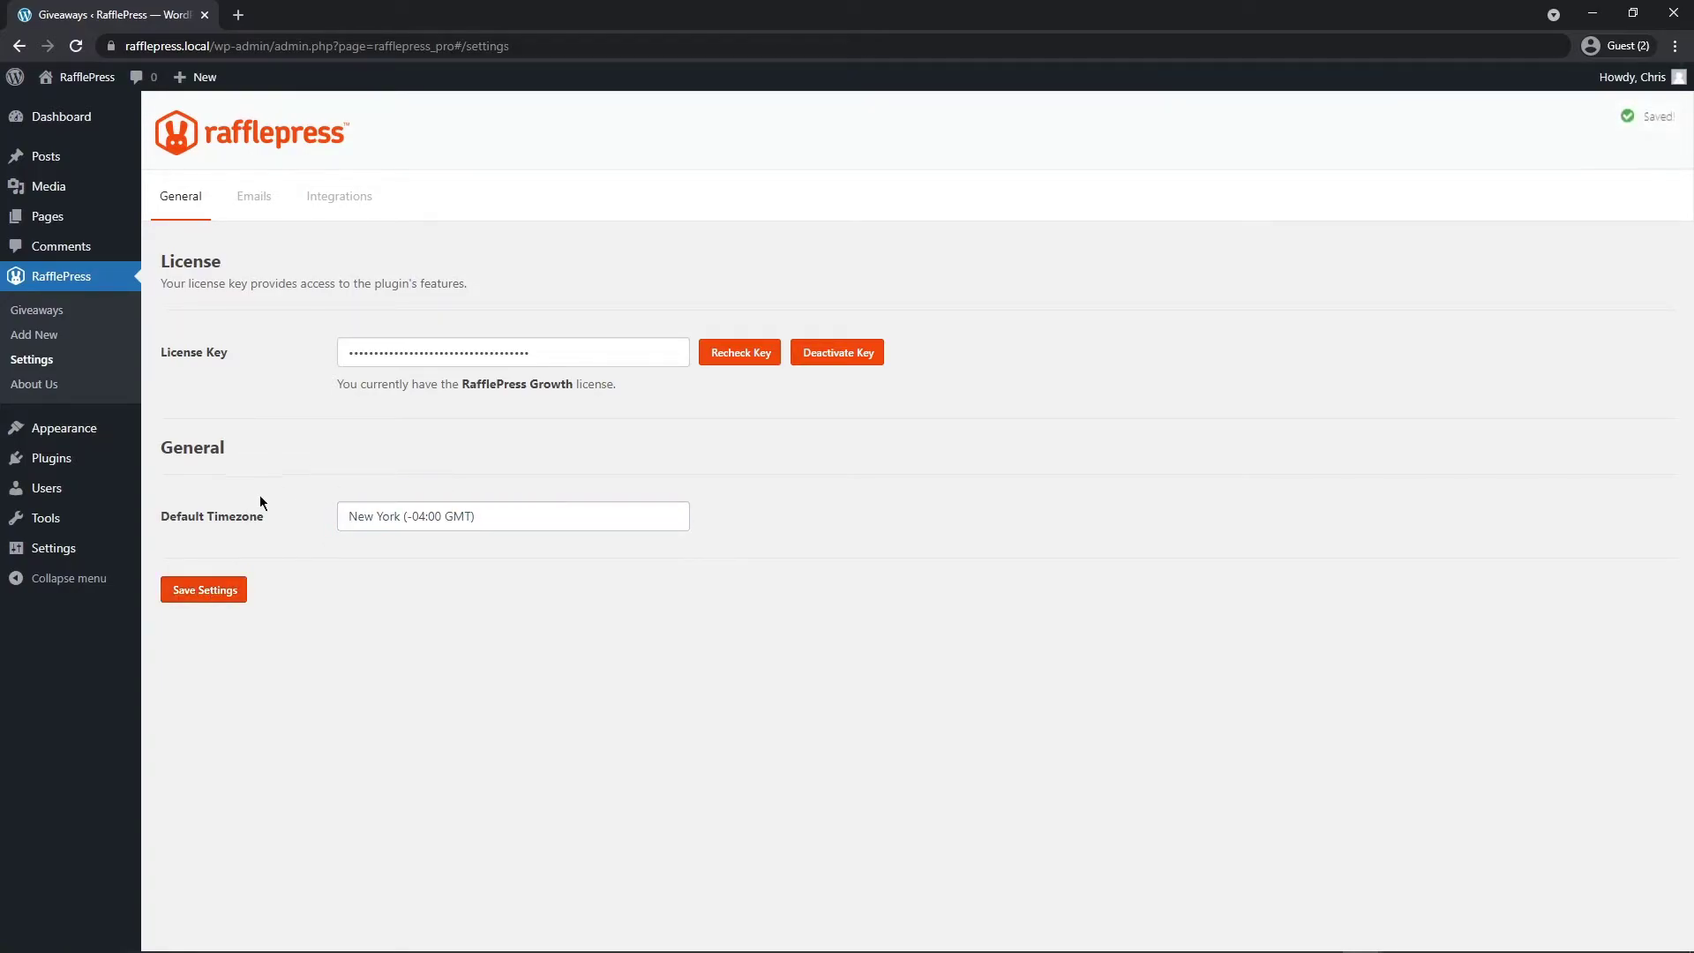
Step: Review the RafflePress email update notification options and the available integrations with email marketing providers
left_click(259, 203)
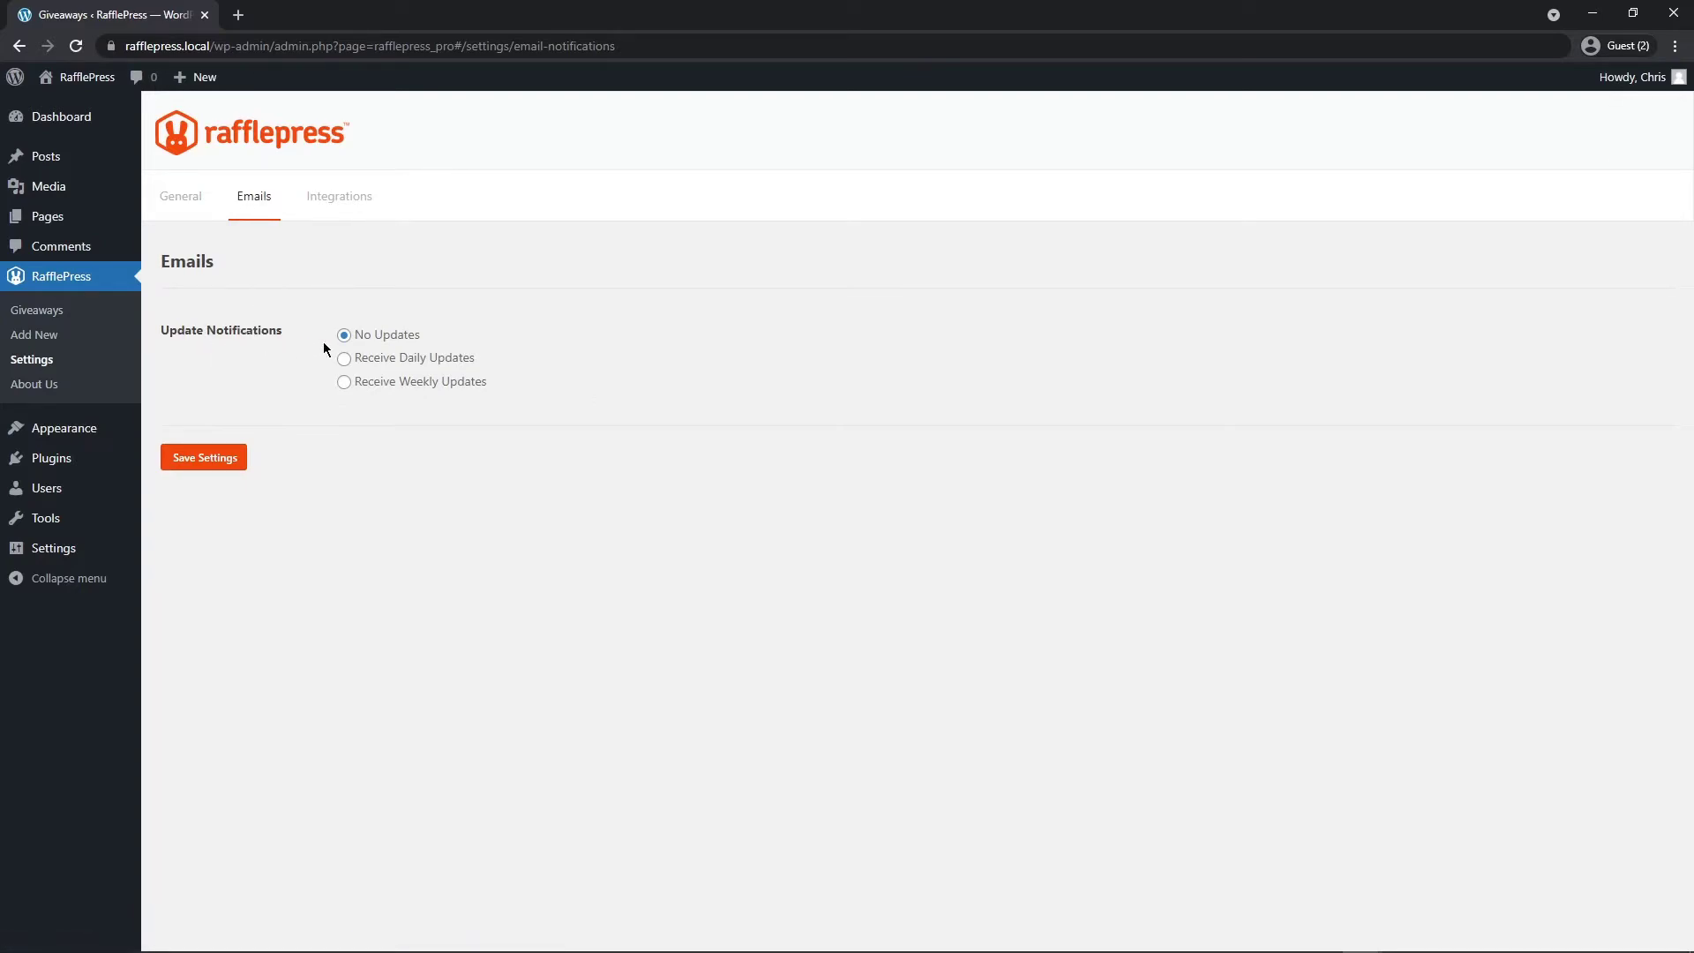
left_click(334, 205)
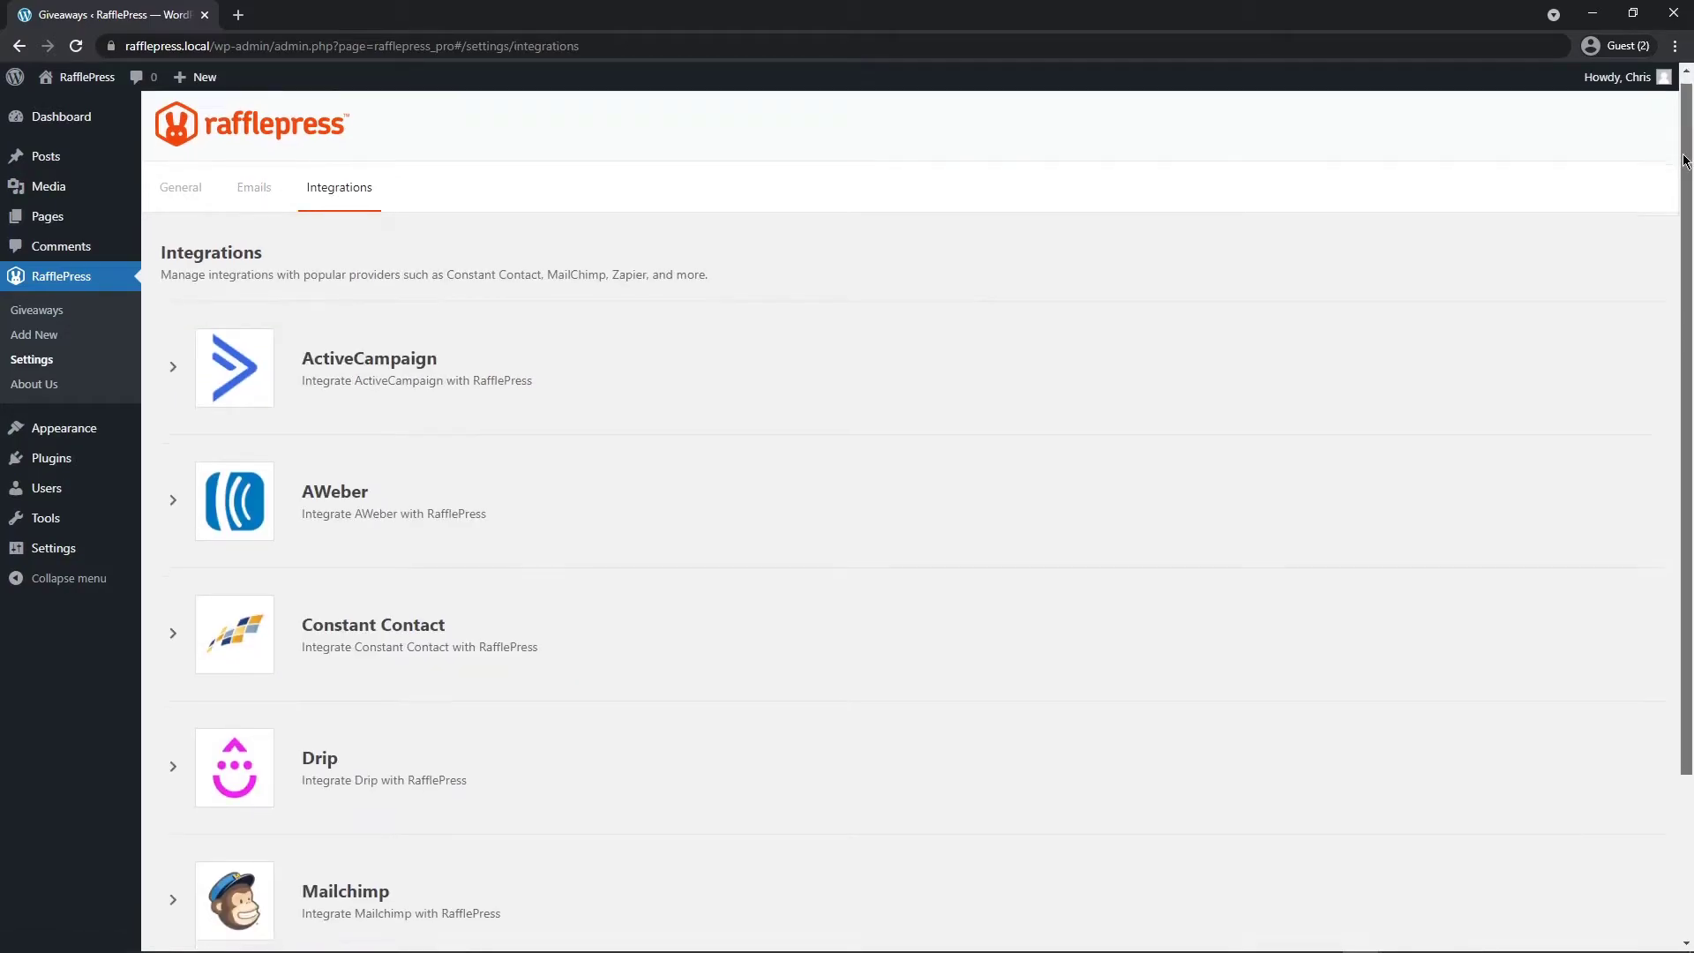
scroll(1659, 221, "down", 3)
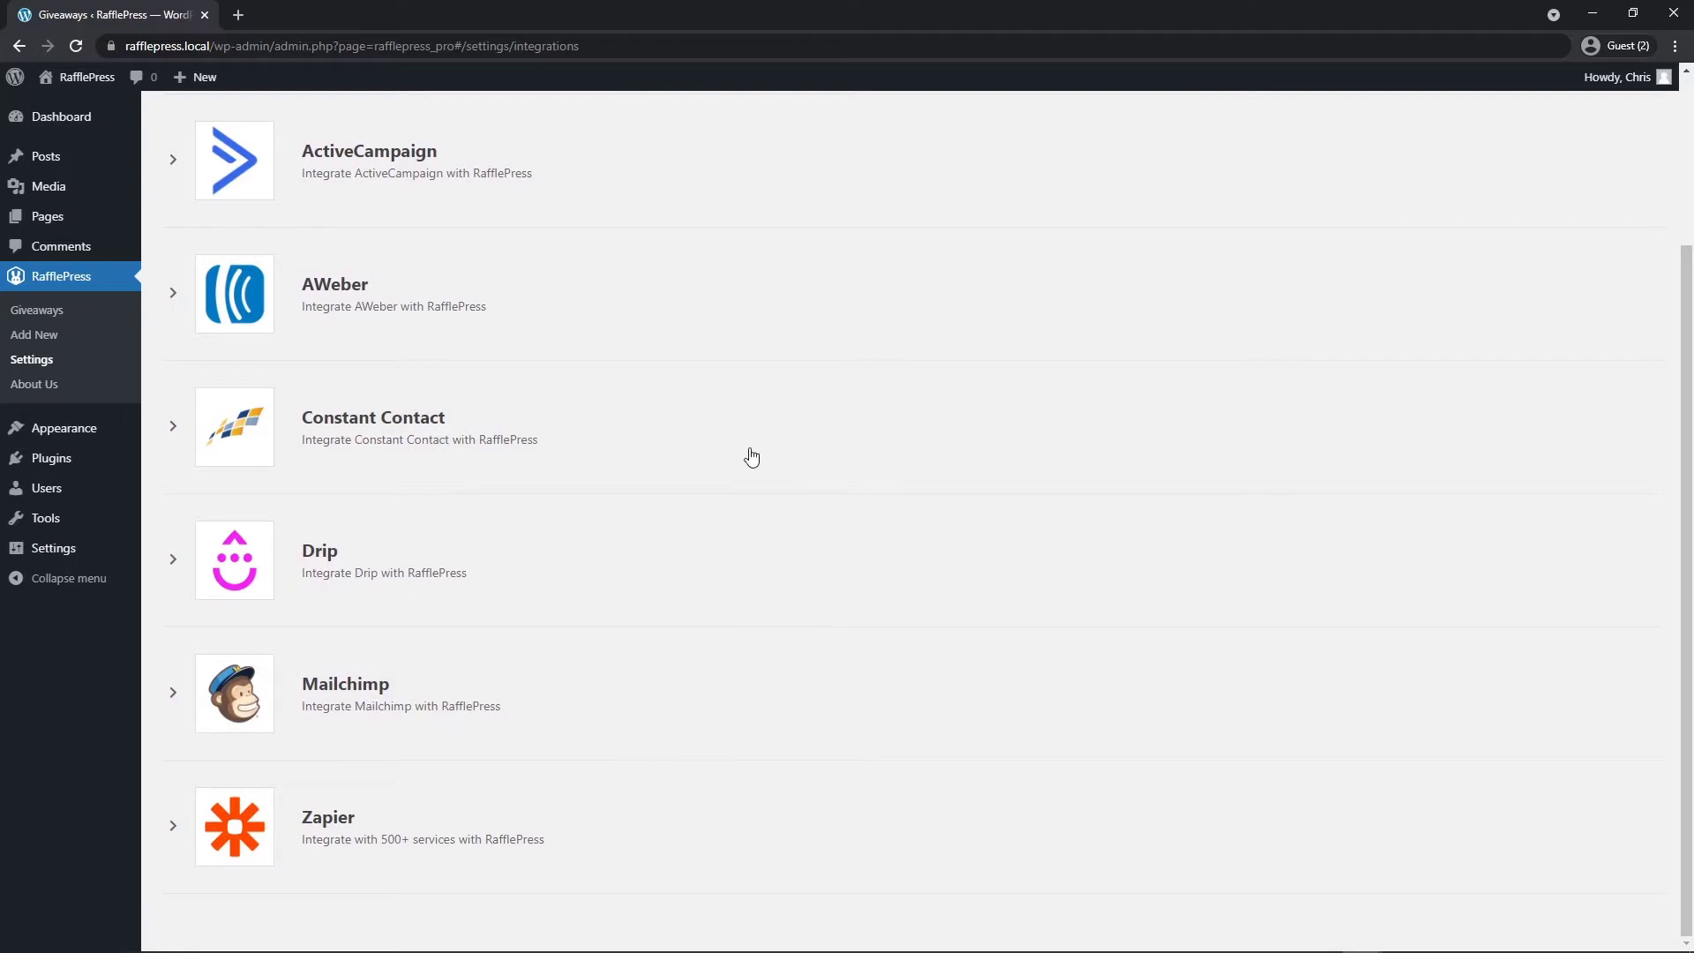
scroll(752, 457, "up", 5)
Step: Create a new giveaway named Podcast Gear from the Classic Giveaway template
left_click(32, 336)
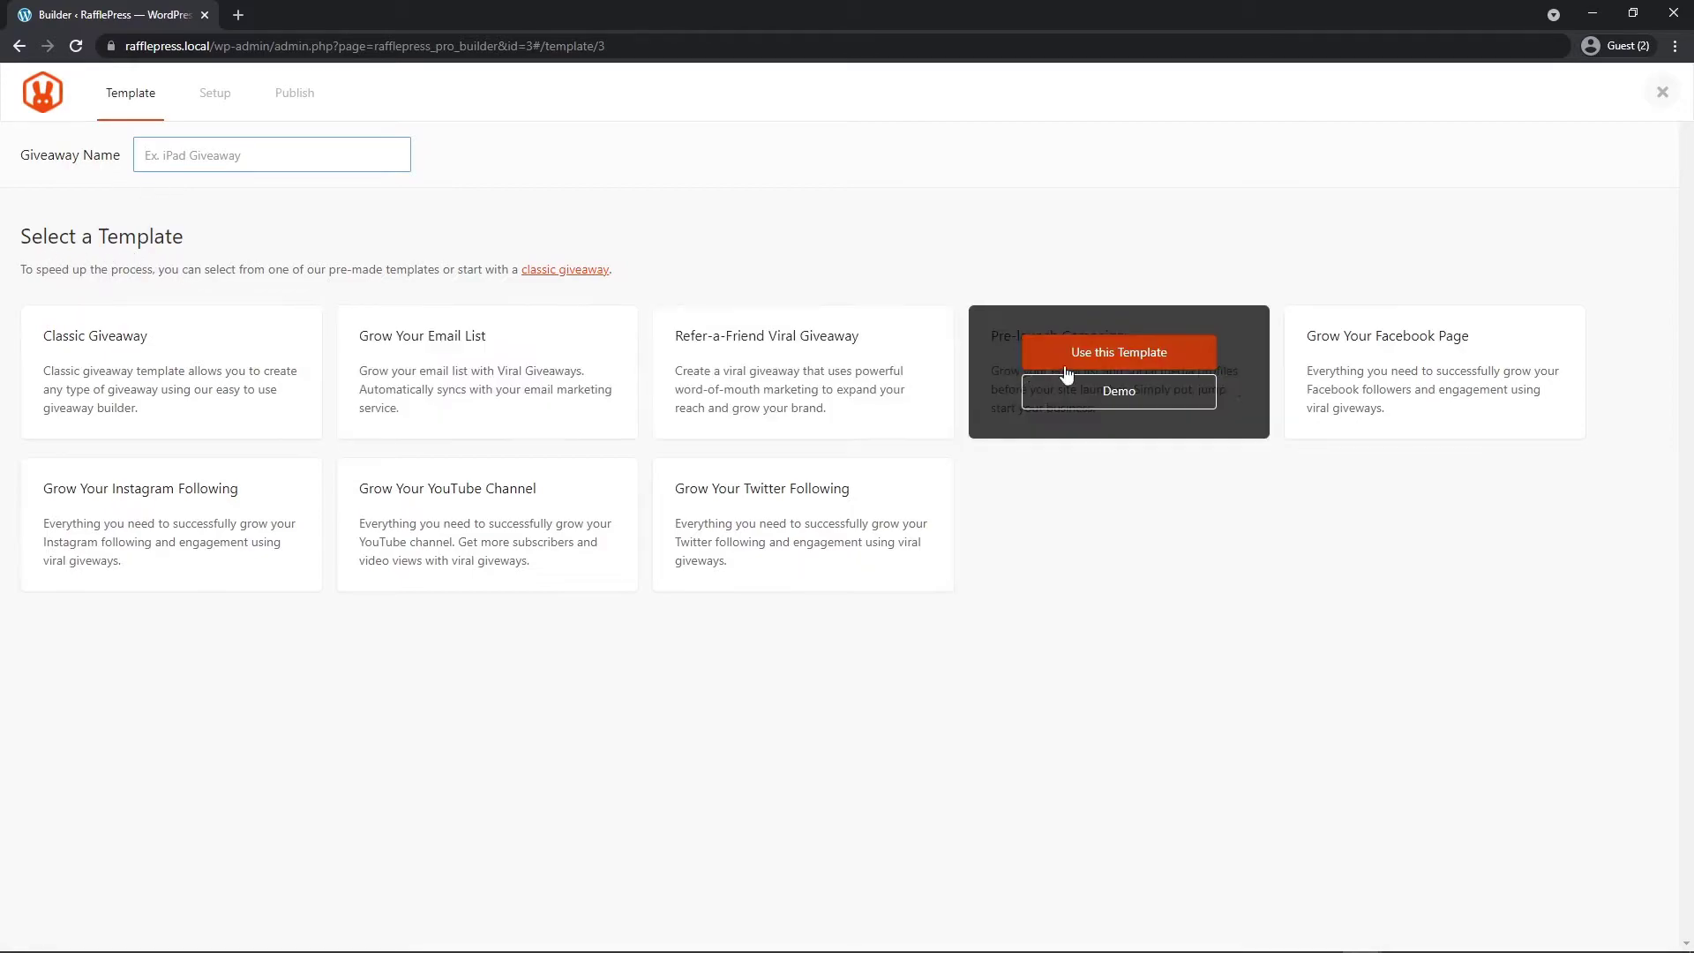
mouse_move(534, 528)
left_click(205, 162)
type("Poo")
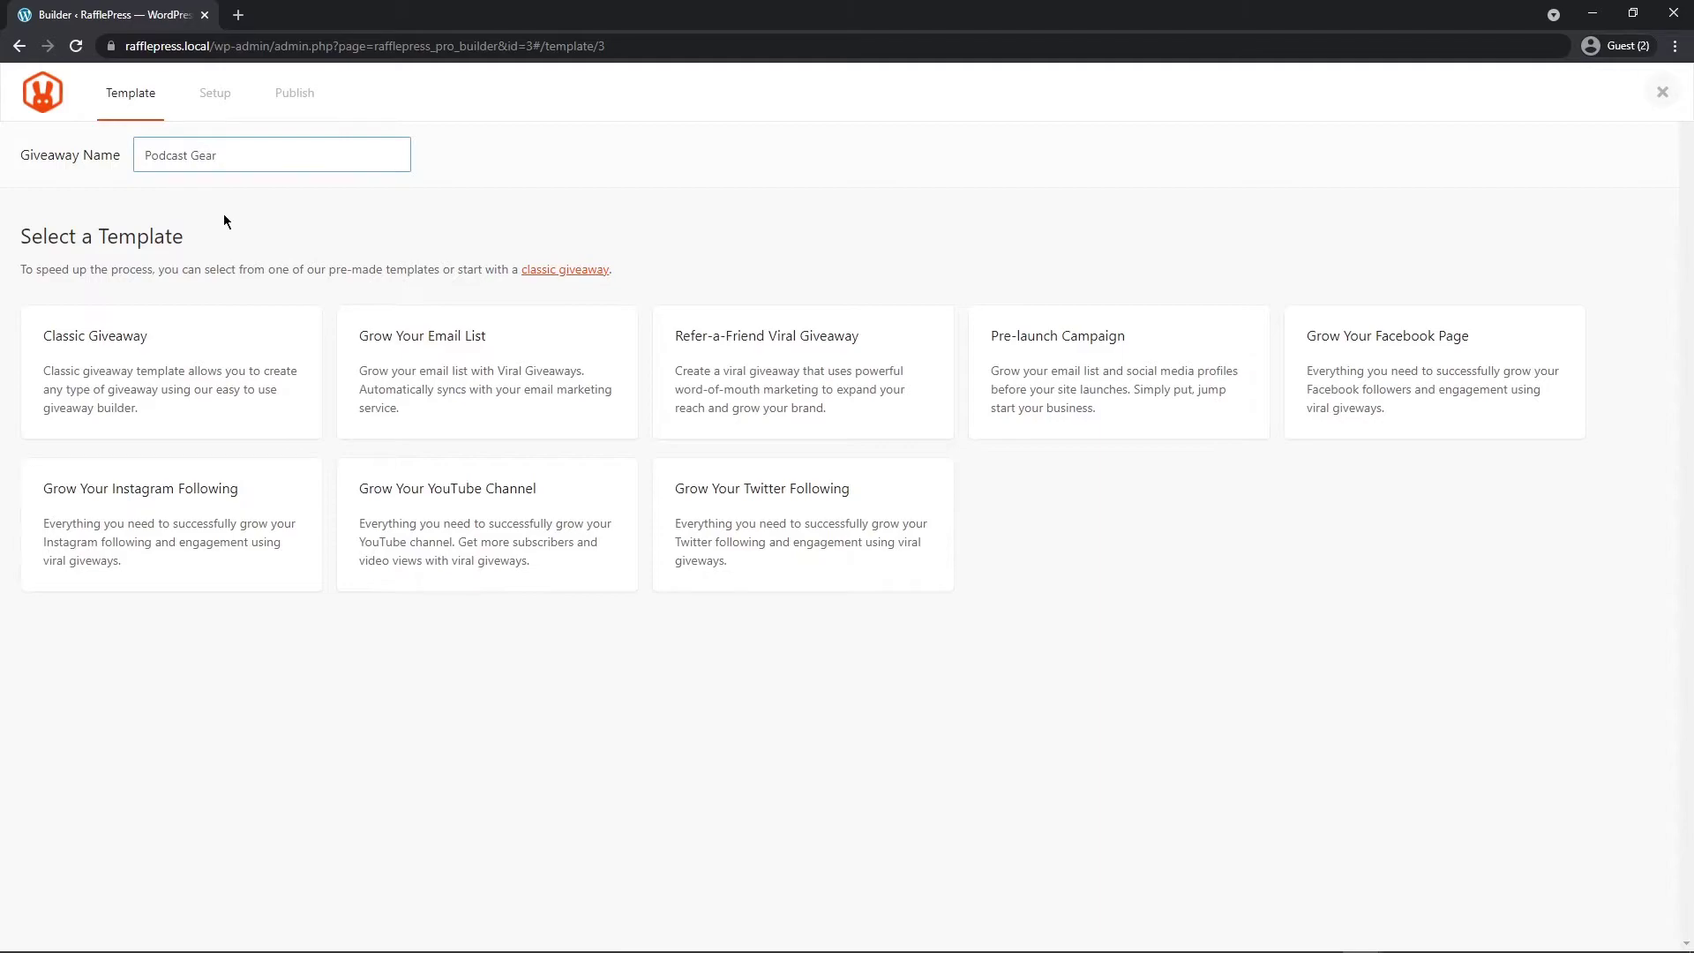
left_click(176, 354)
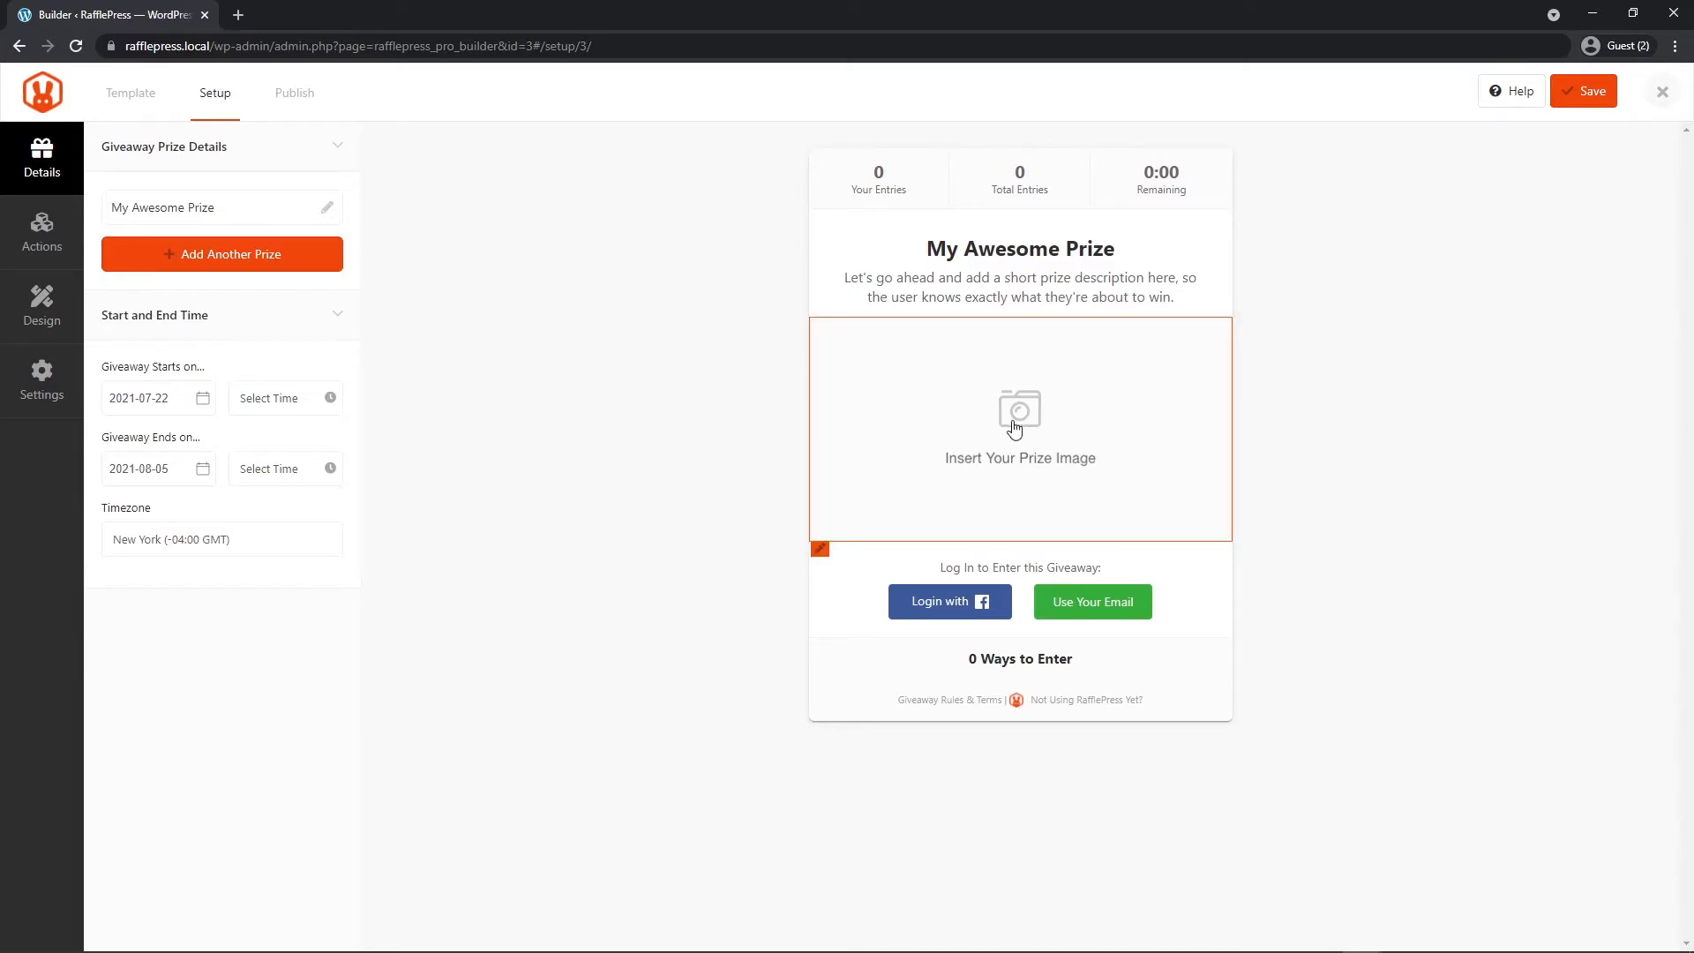
Step: Edit the prize: name it Brand New Podcast Gear, describe the chance to win podcast gear, and upload podcast-gear.jpg as its image
left_click(1056, 242)
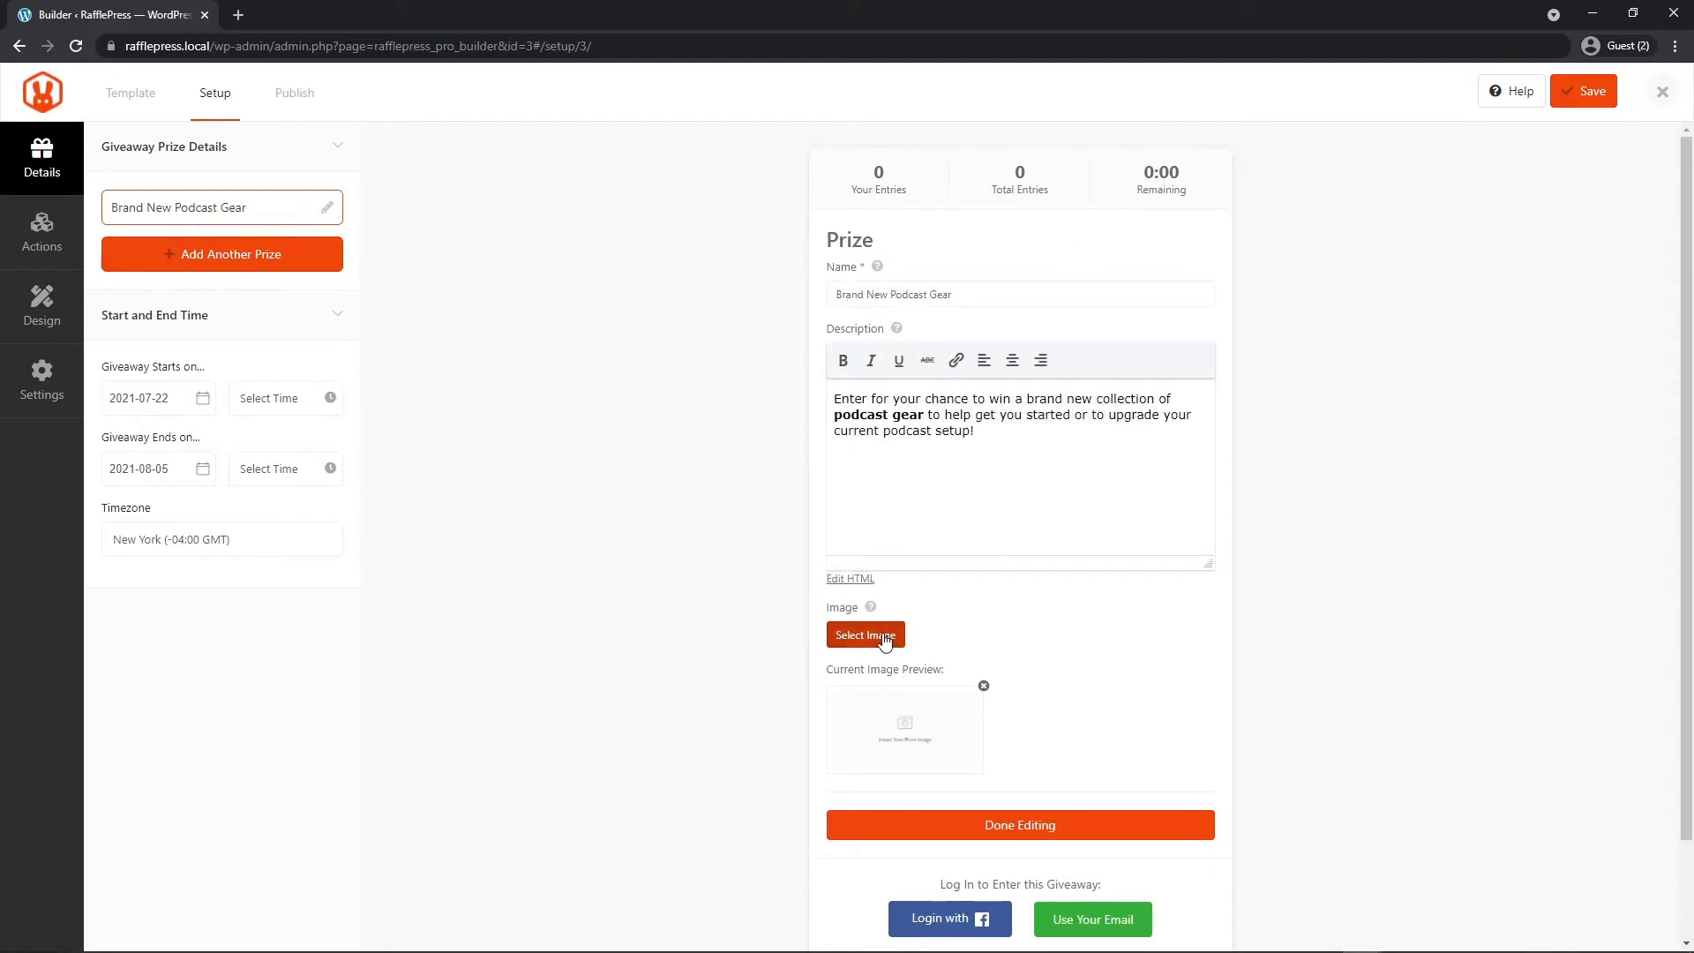
left_click(883, 636)
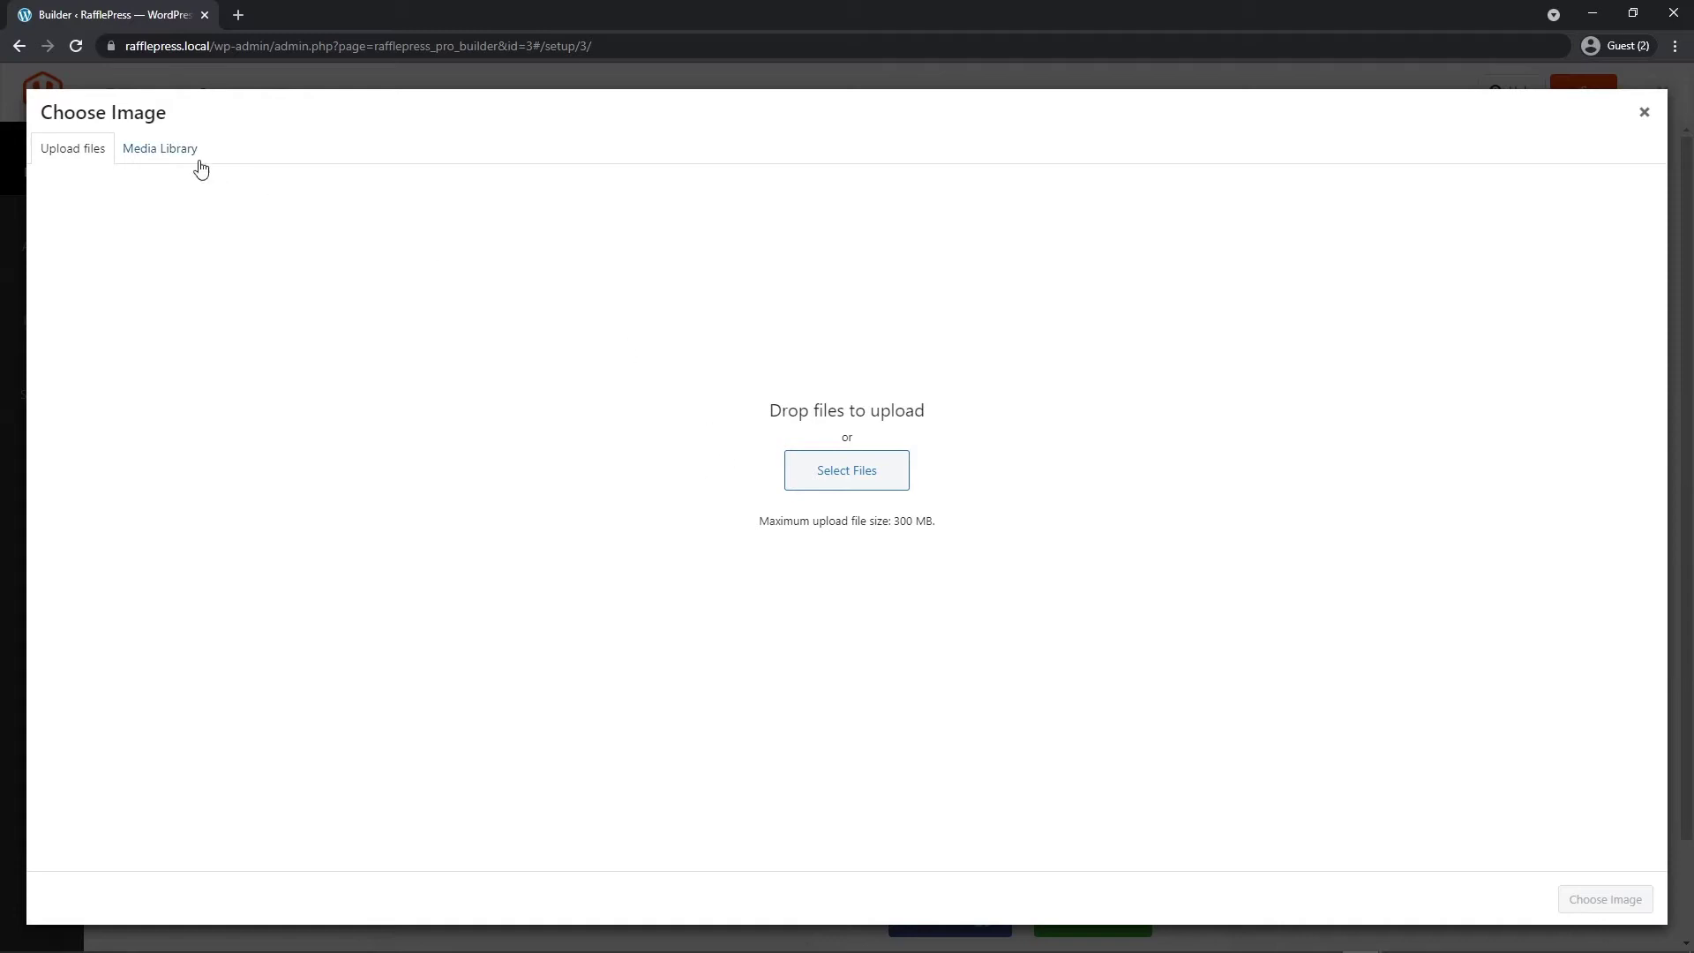
left_click(168, 152)
left_click(73, 153)
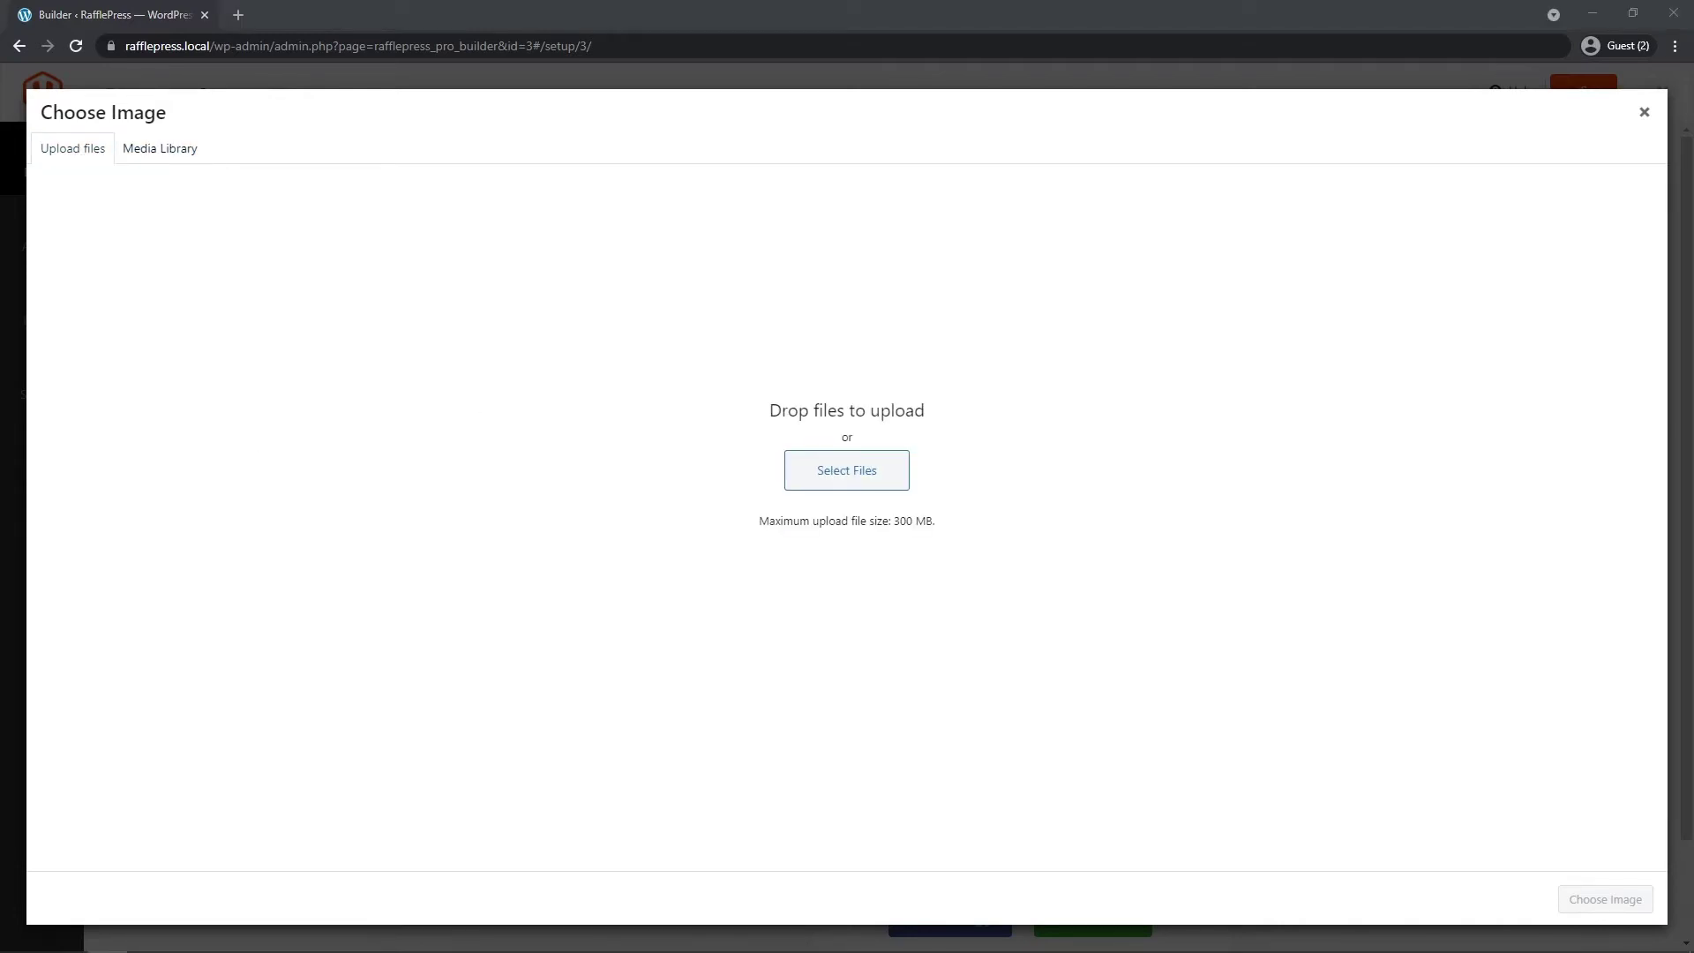
left_click_drag(1693, 515, 865, 487)
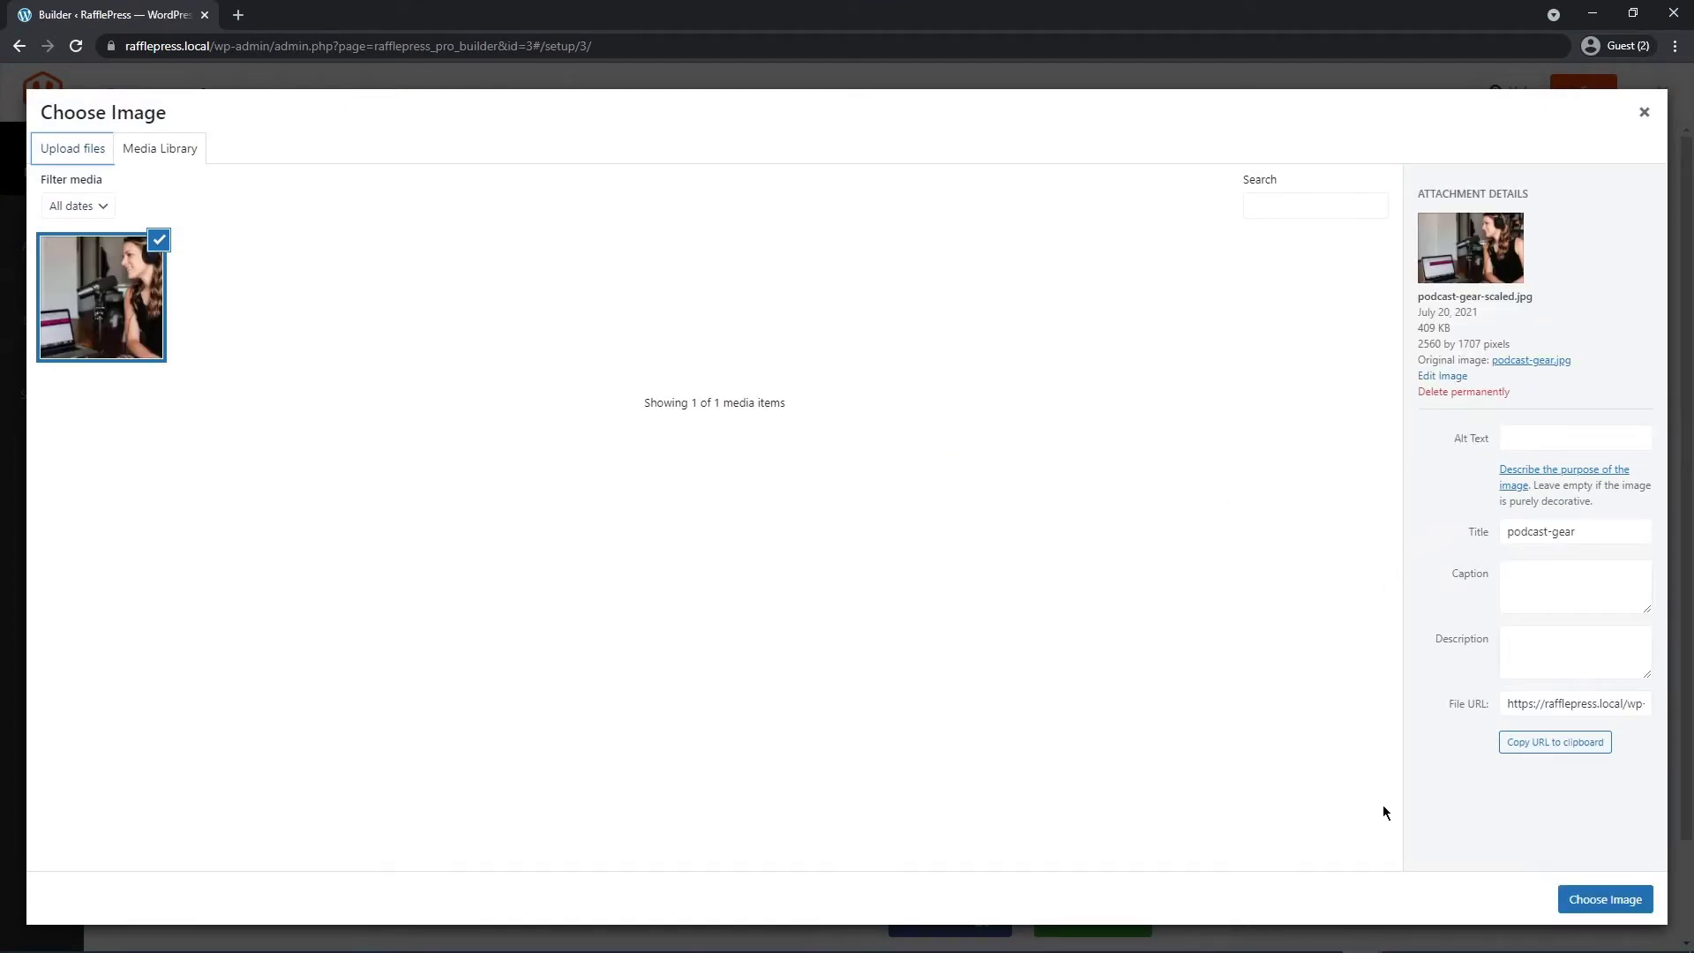
left_click(1606, 898)
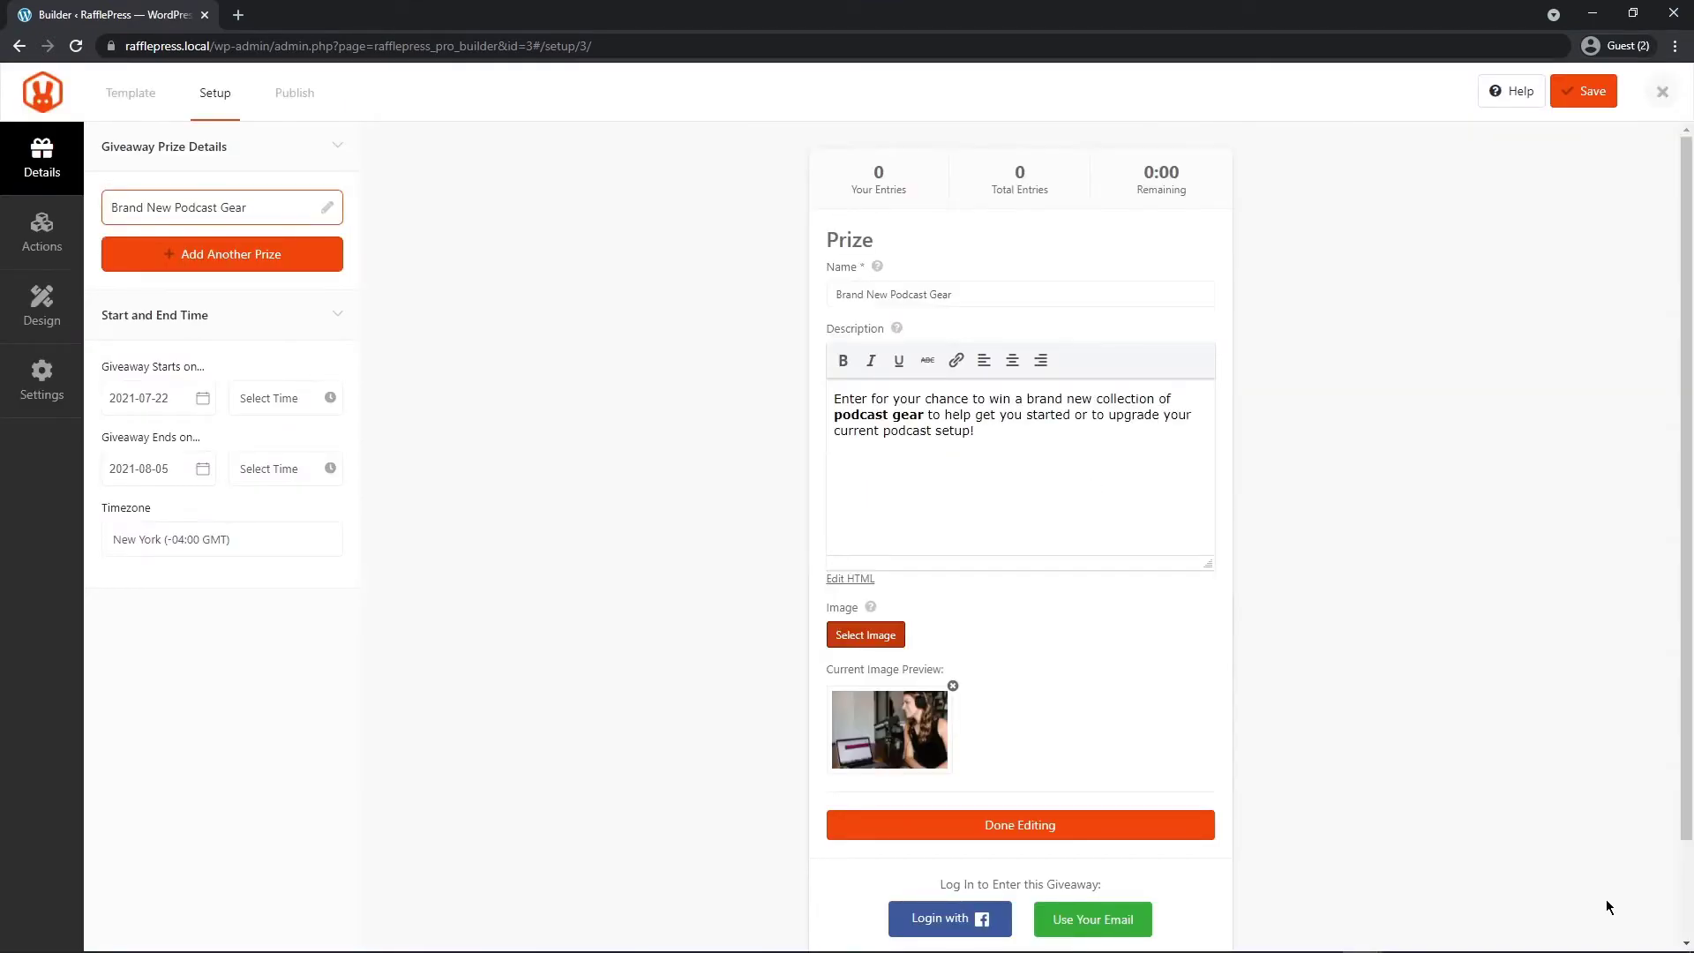
left_click(1019, 825)
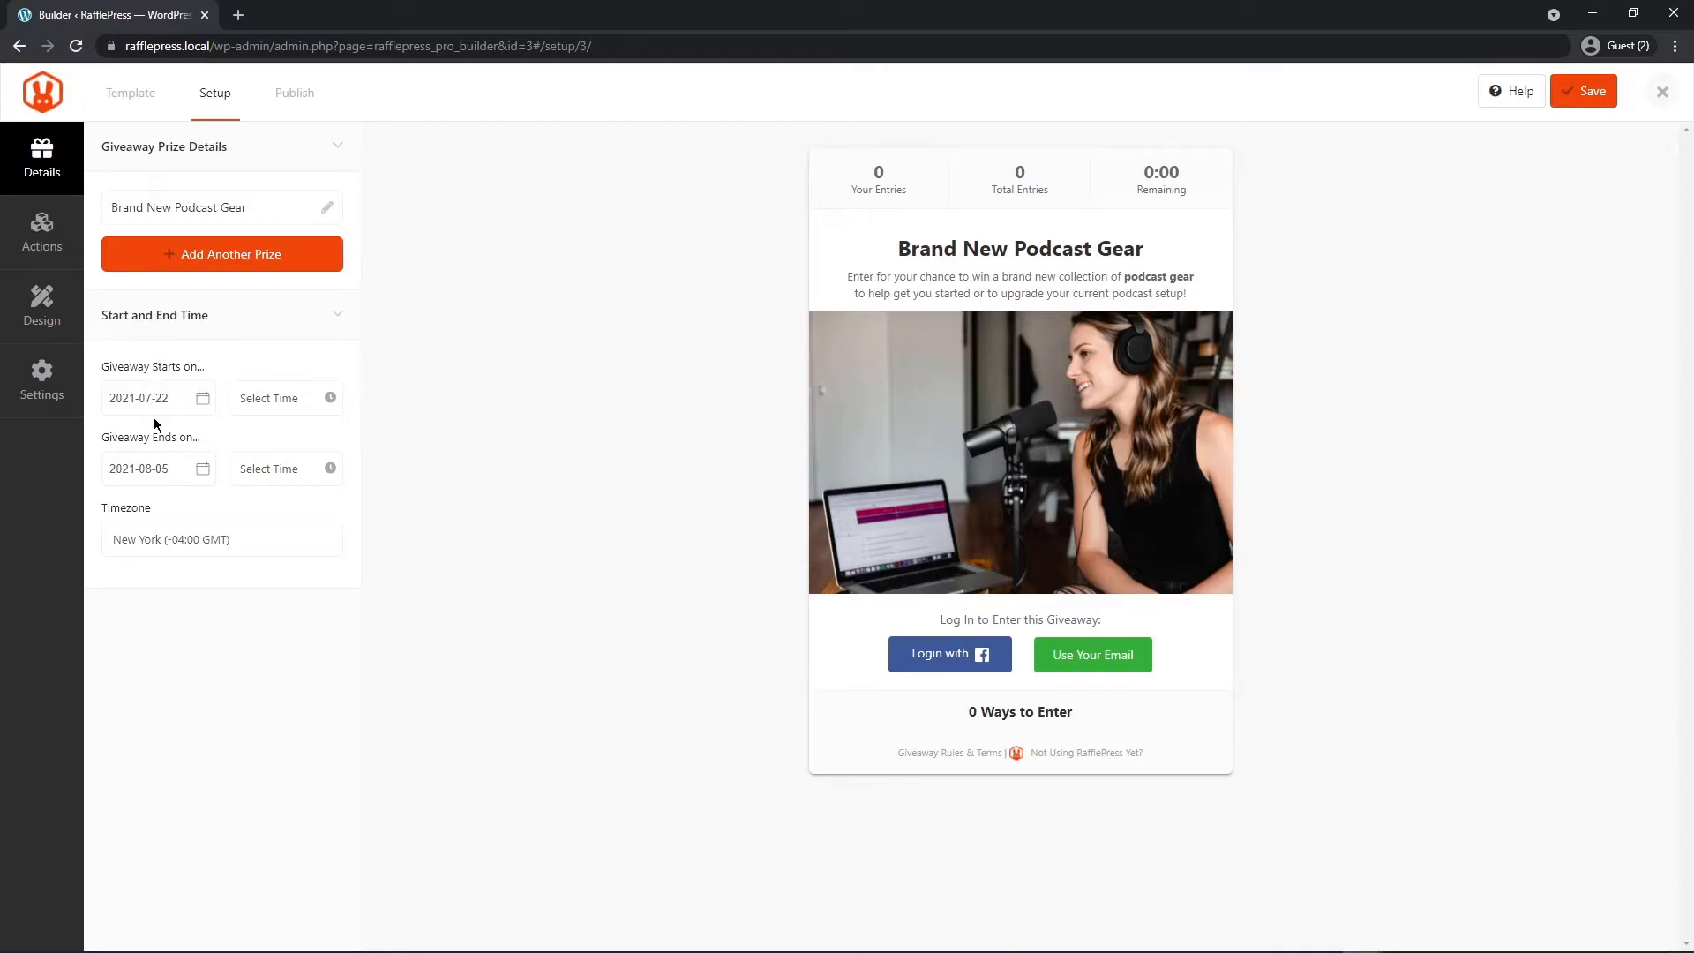
Step: Set the giveaway's start to 2021-07-20 at 12:00 A.M. and its end time to 12:00 A.M
left_click(253, 414)
left_click(299, 484)
left_click(166, 400)
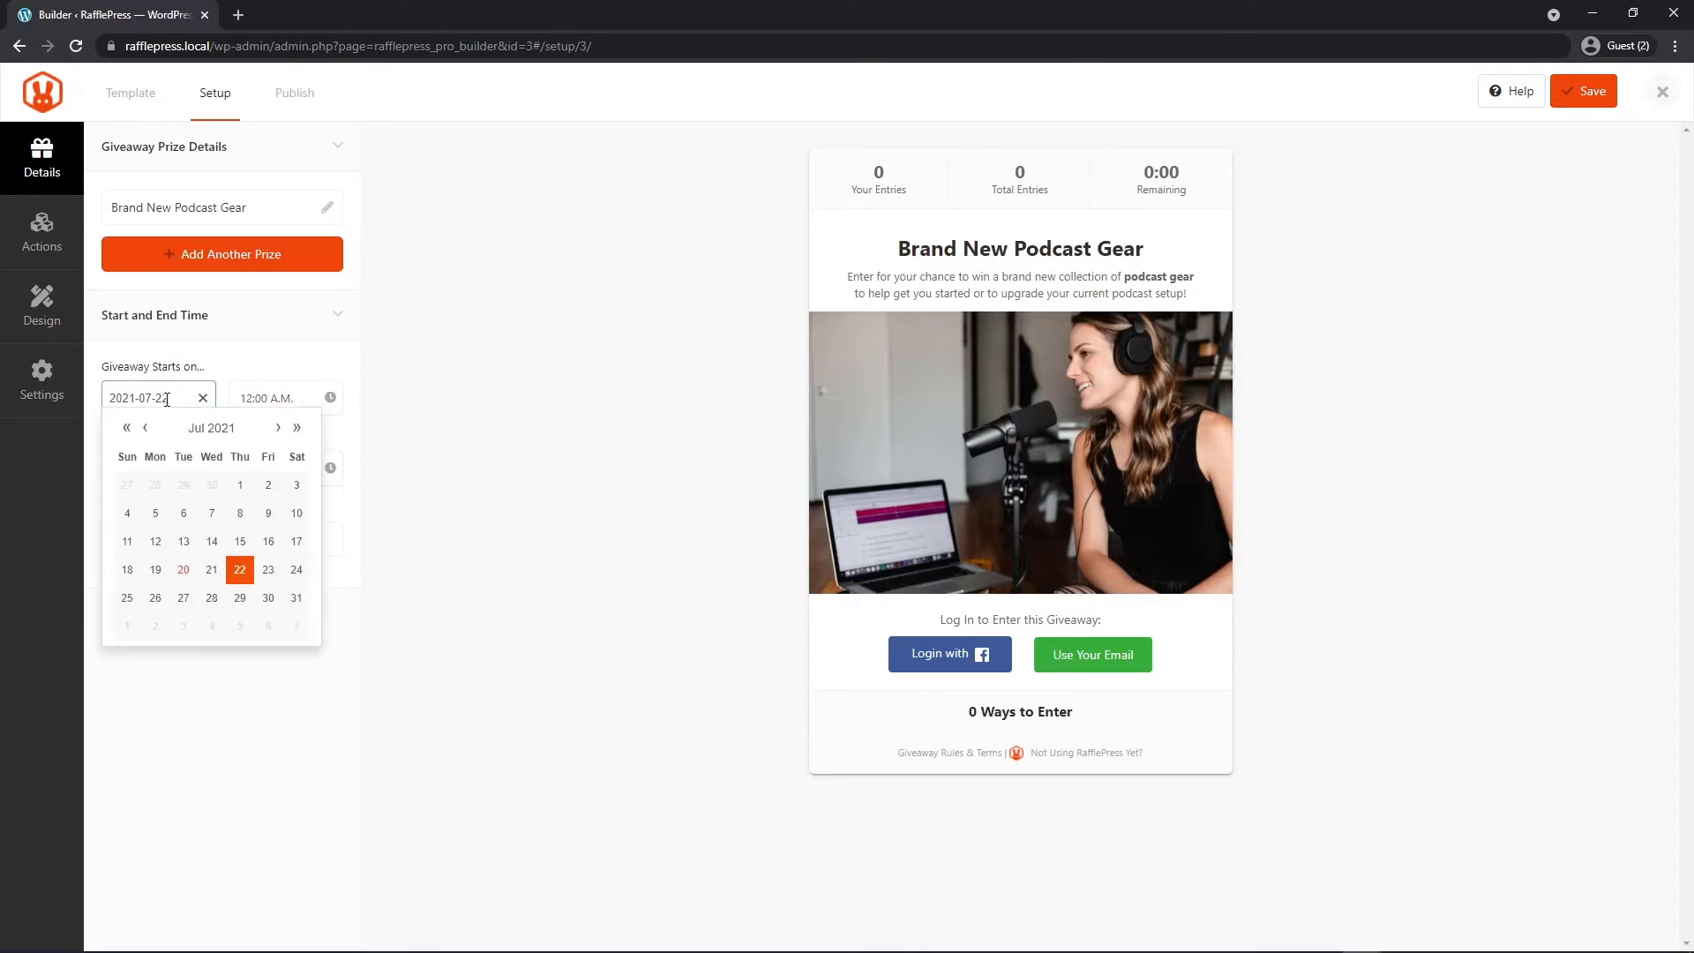
left_click(183, 574)
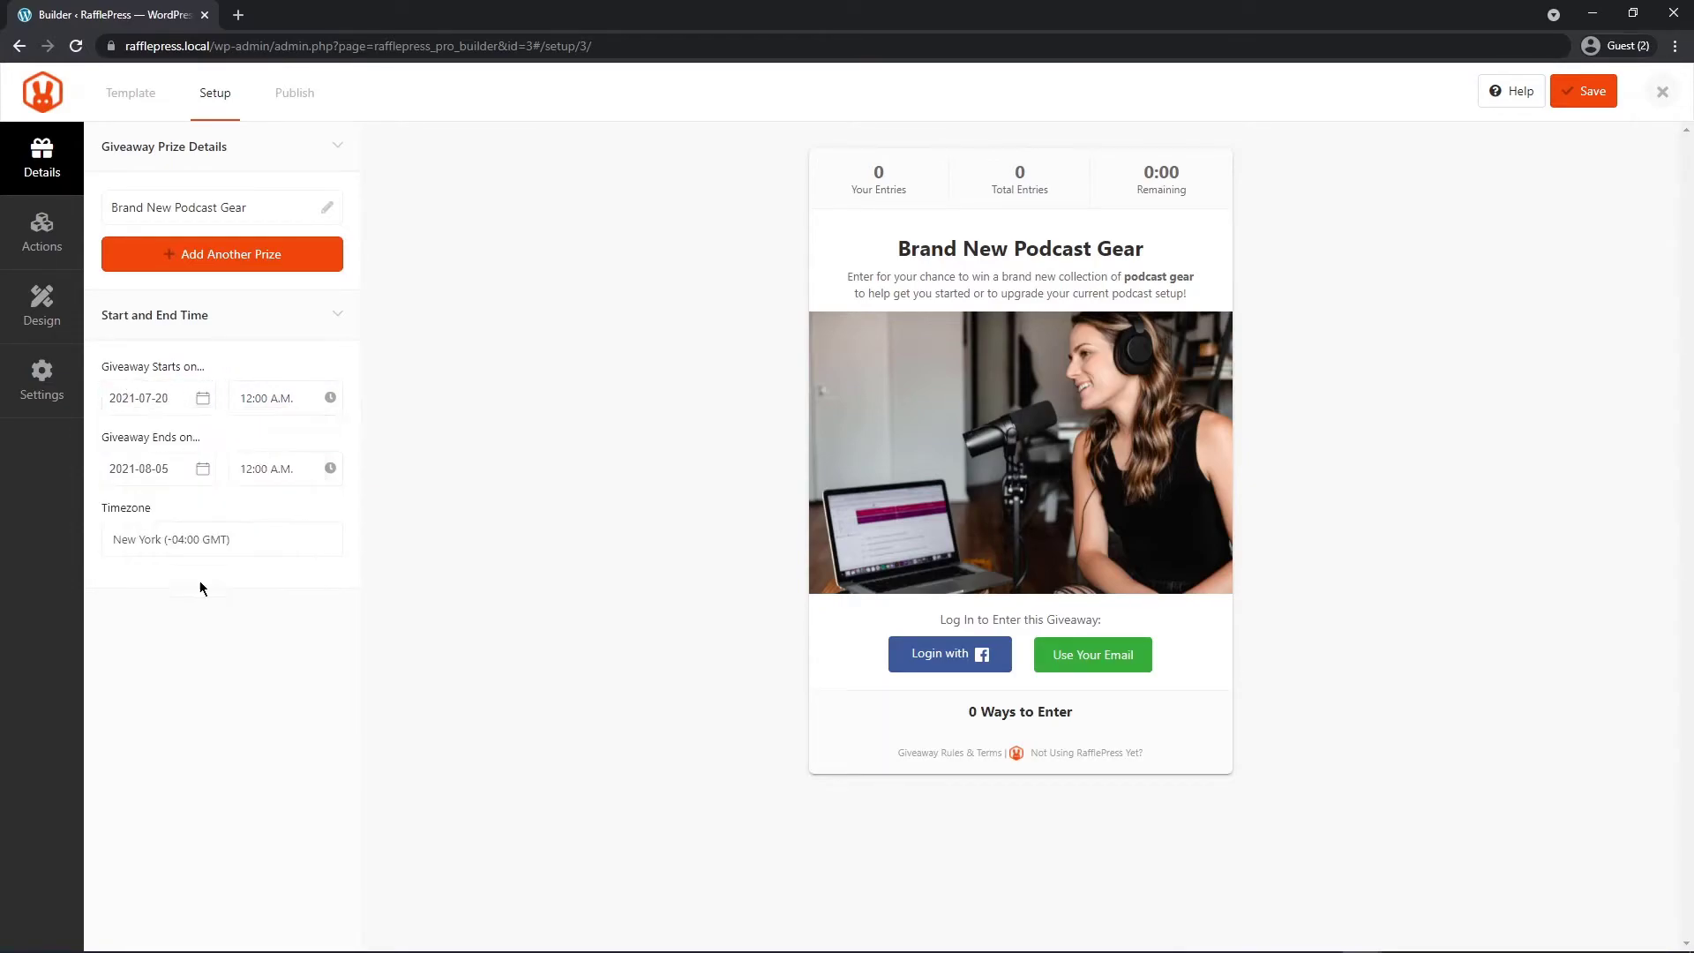
Step: Add a Join an Email Newsletter entry action titled Join Our RafflePress Newsletter with a value of +5
left_click(42, 231)
mouse_move(352, 158)
left_mouse_down()
mouse_move(350, 522)
mouse_move(356, 136)
left_mouse_up()
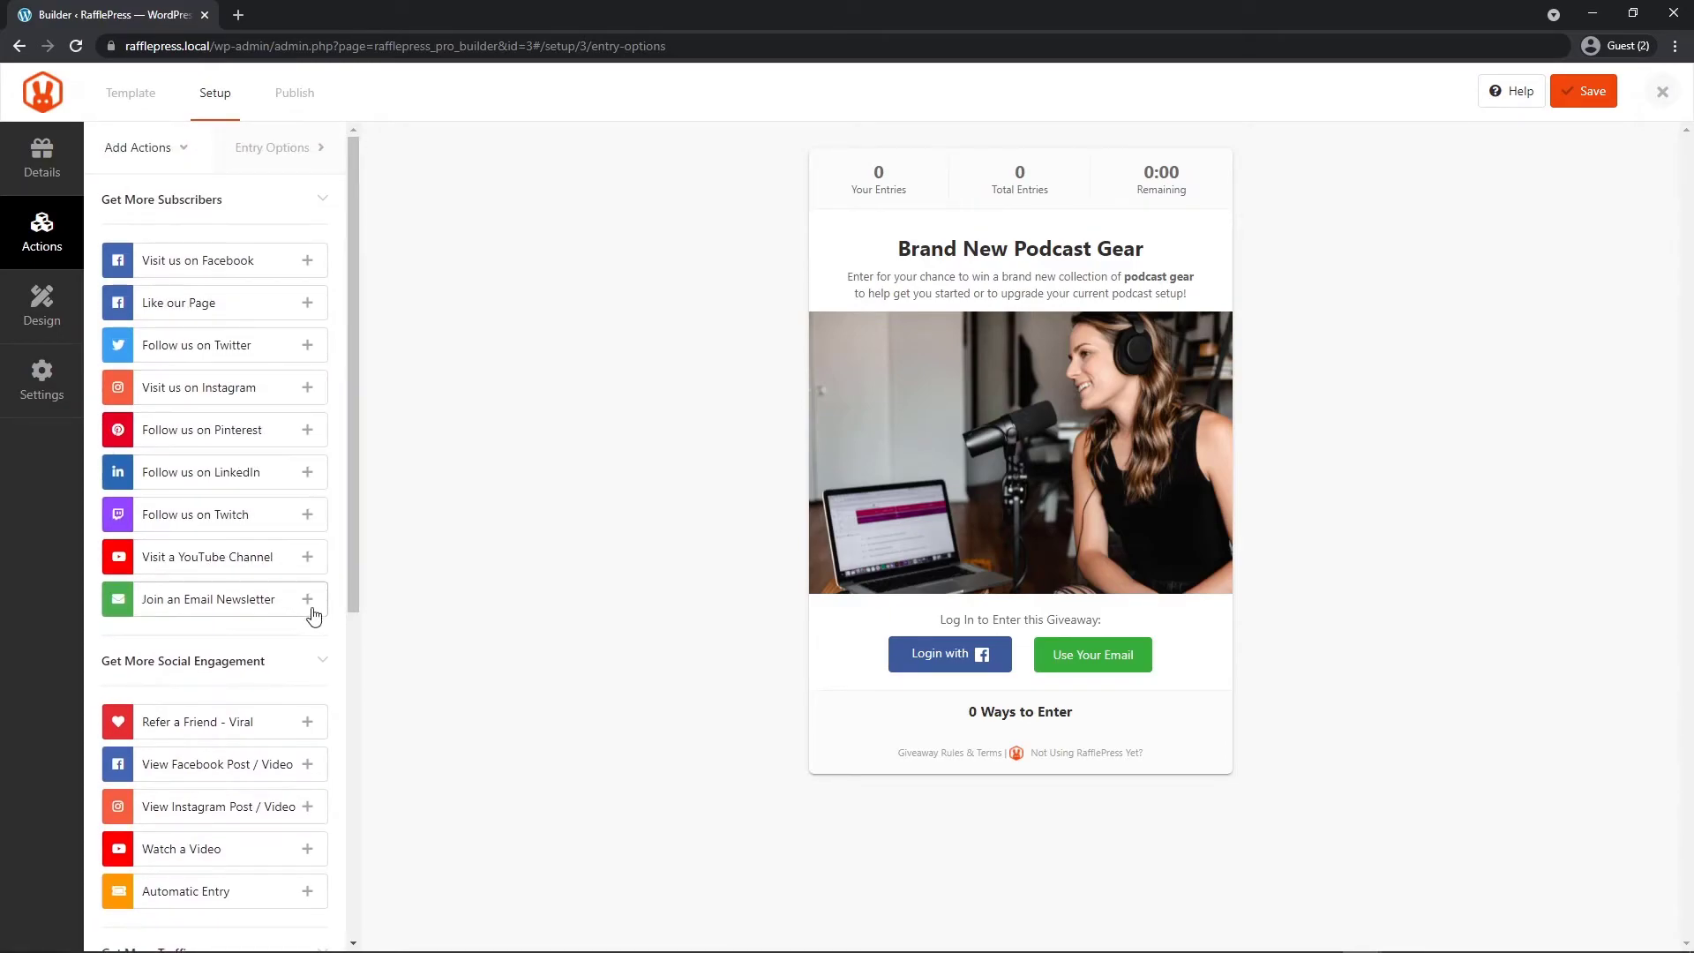
left_click(167, 597)
type("Join Our RafflePress Newsletter")
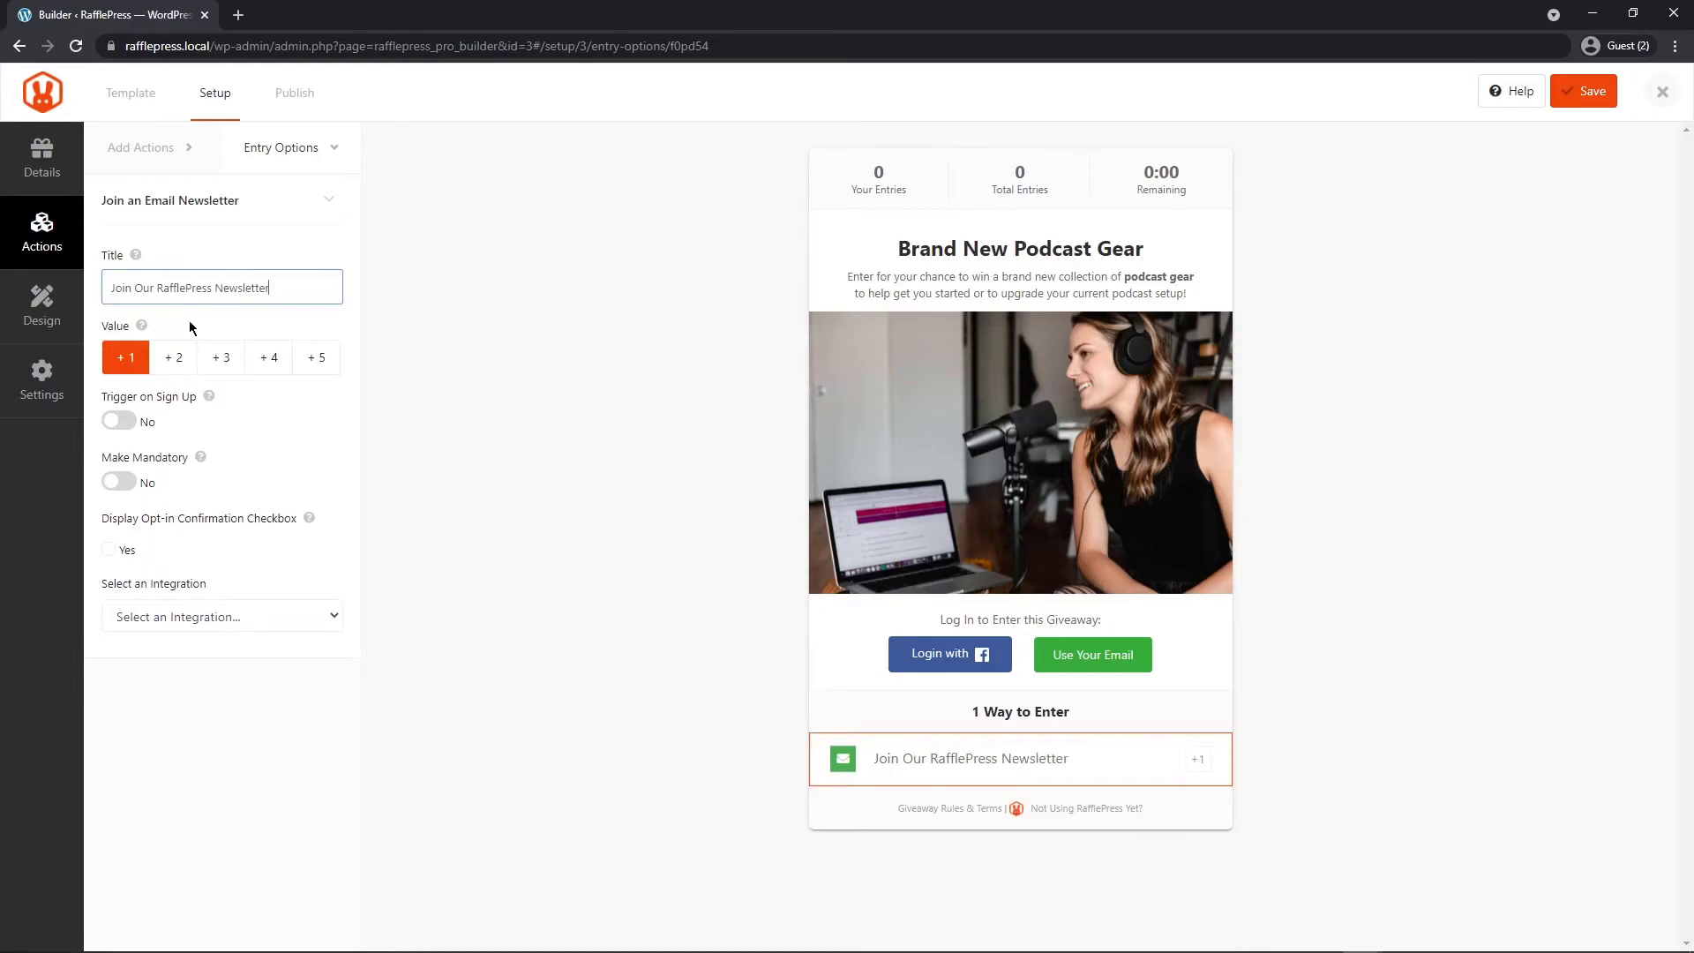
left_click(318, 360)
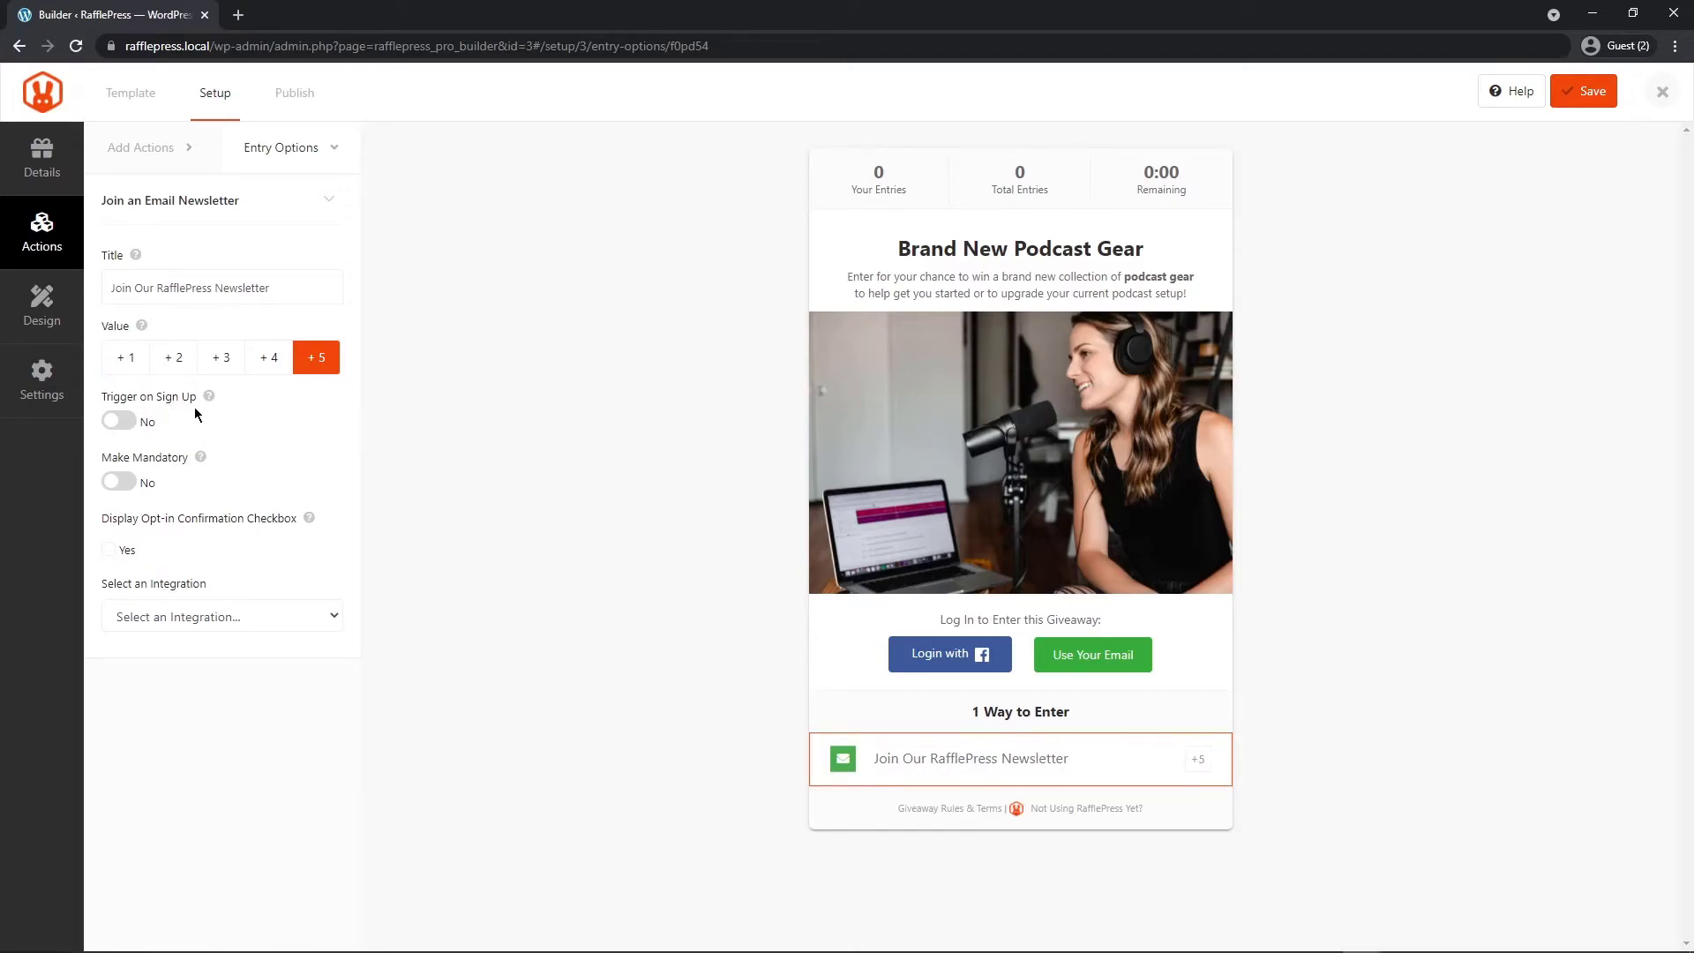
Step: Choose Constant Contact as the integration for the newsletter entry action
mouse_move(212, 399)
left_click(287, 620)
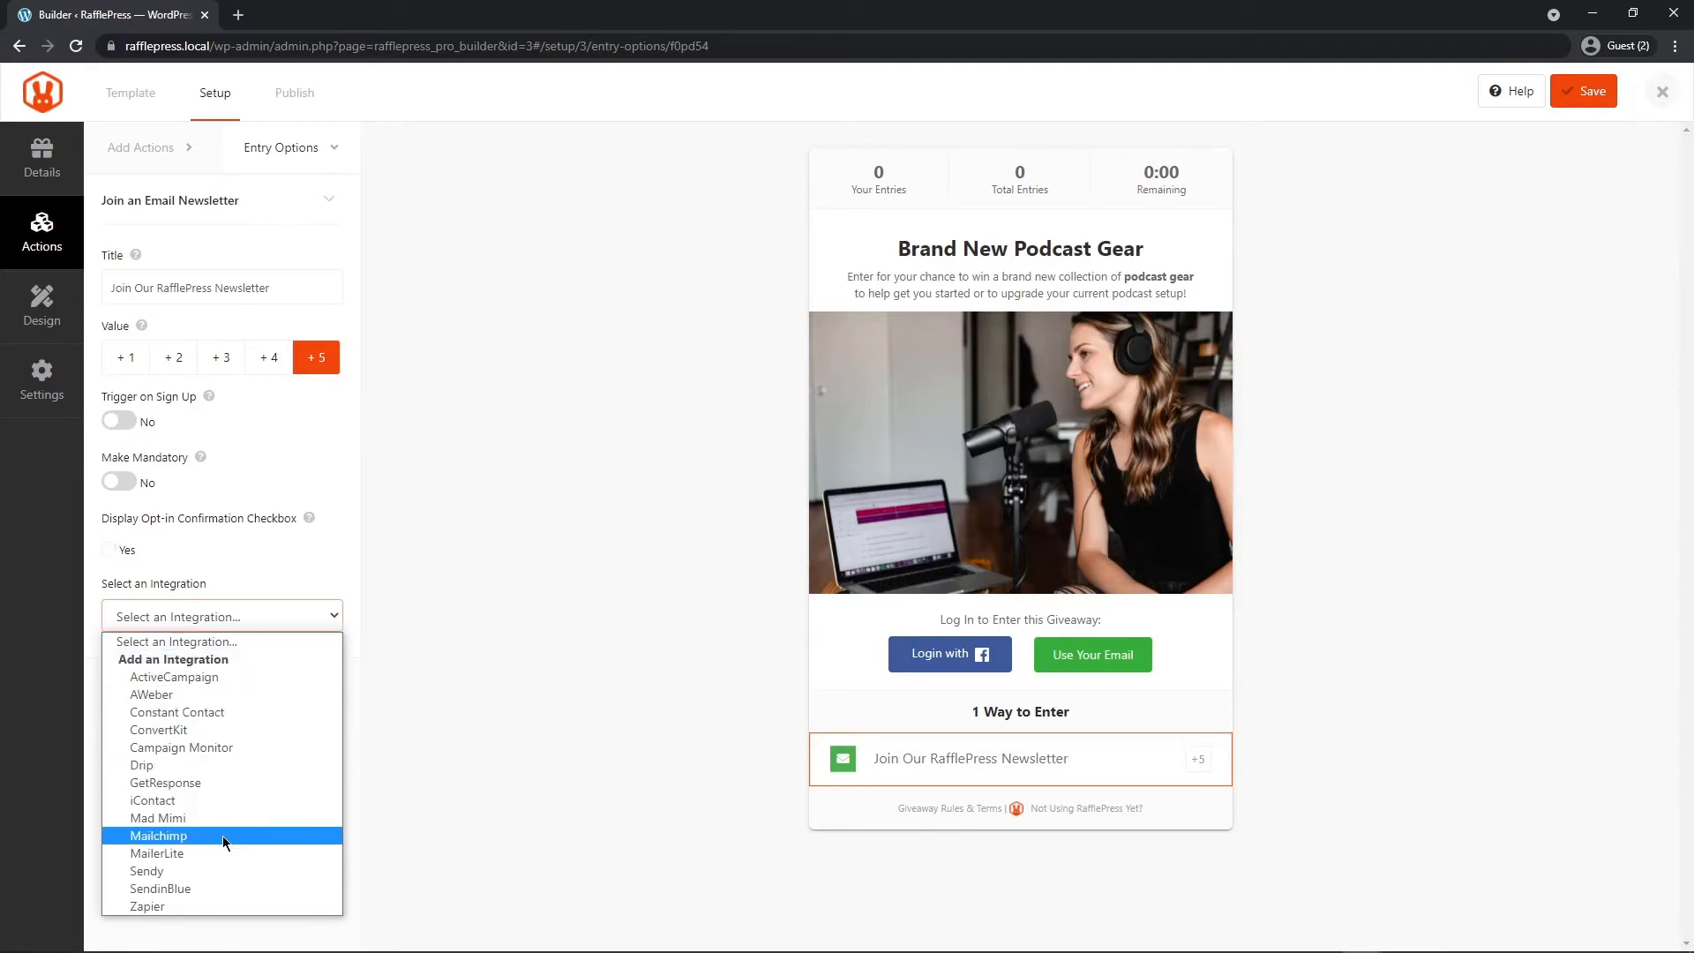
left_click(226, 713)
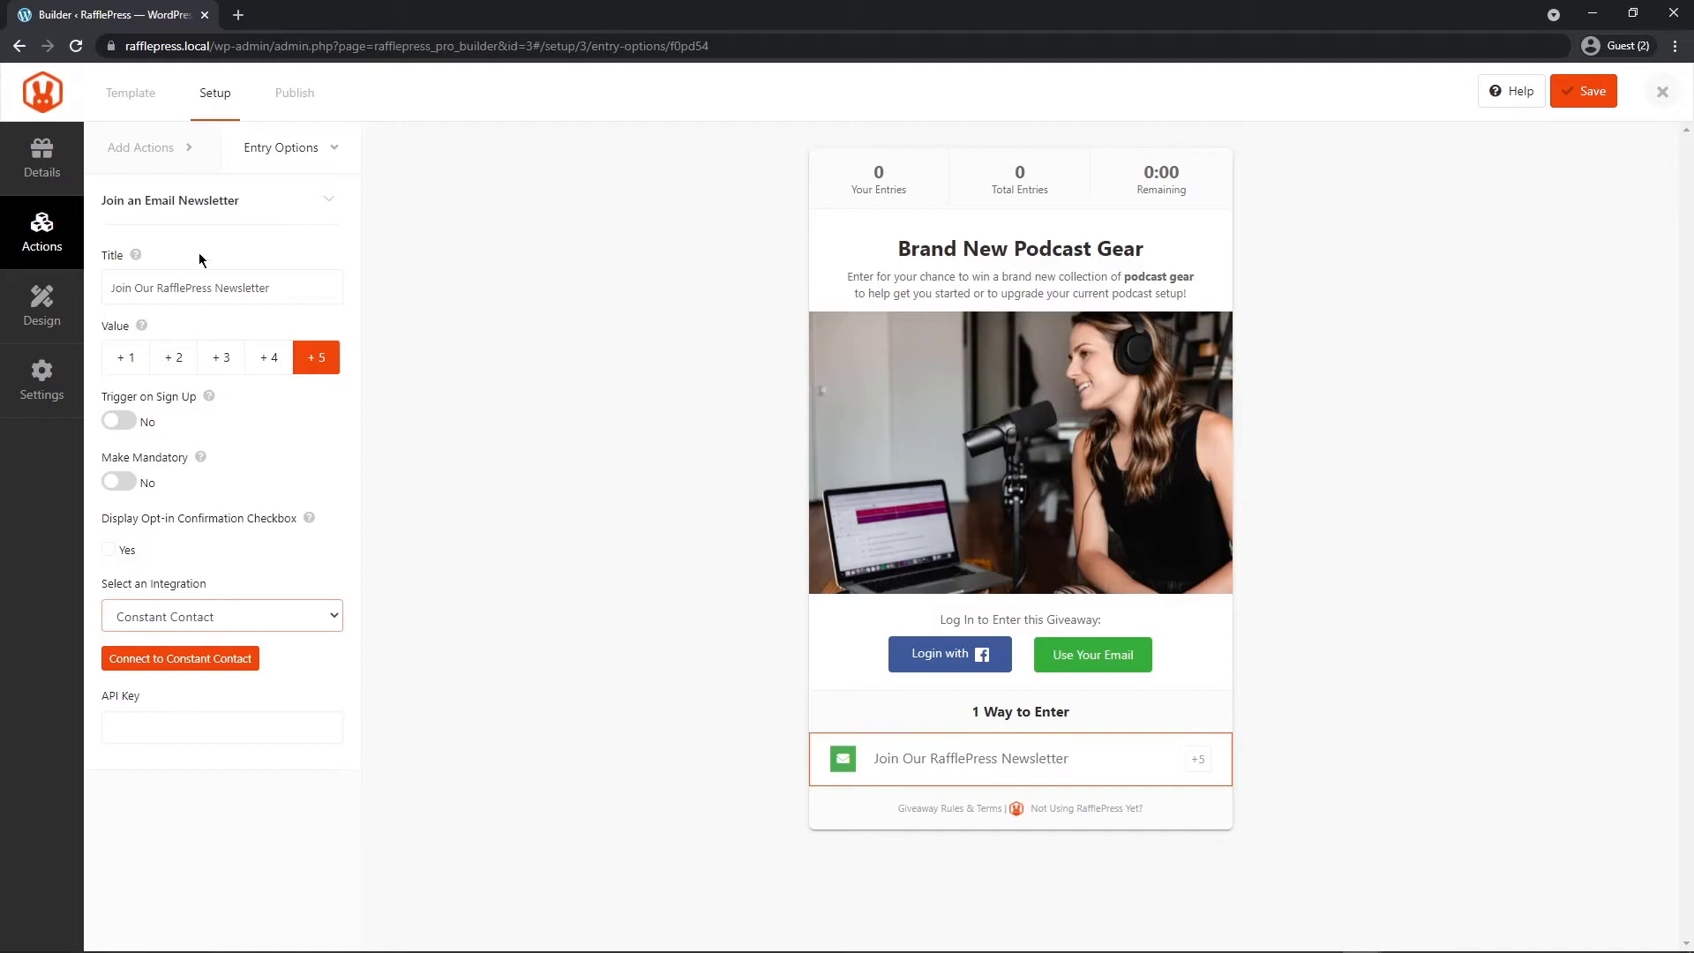
Step: Add a Like our Page entry action with a value of +3
left_click(143, 148)
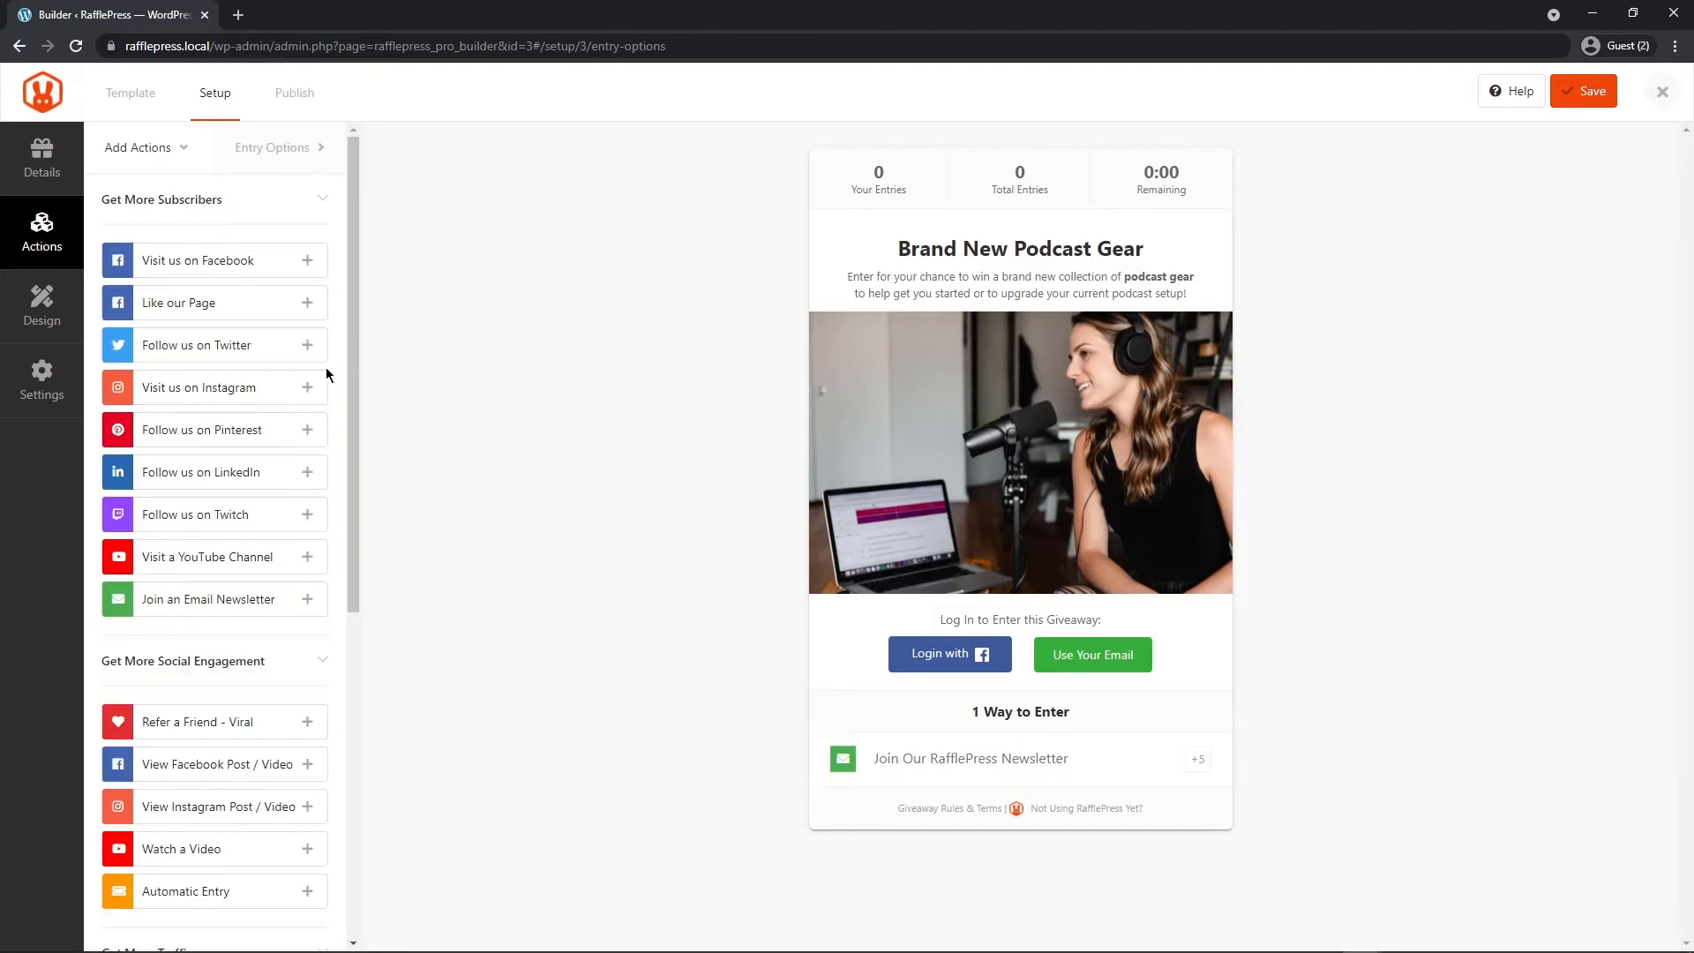
left_click(195, 303)
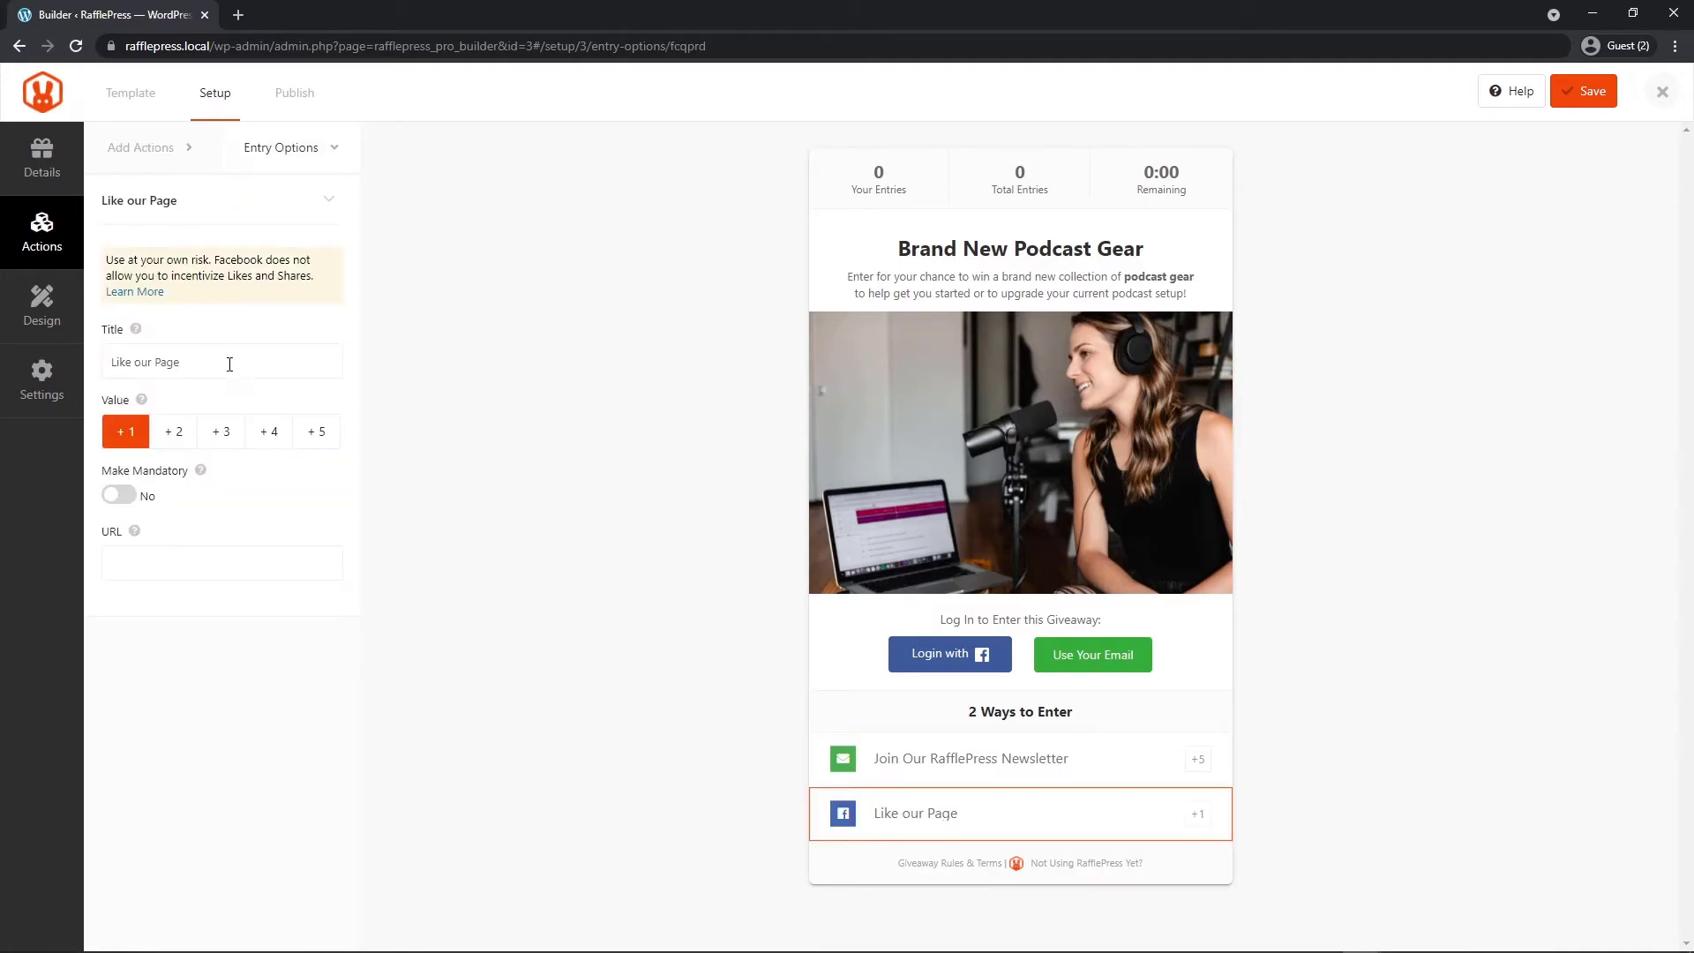
left_click(222, 439)
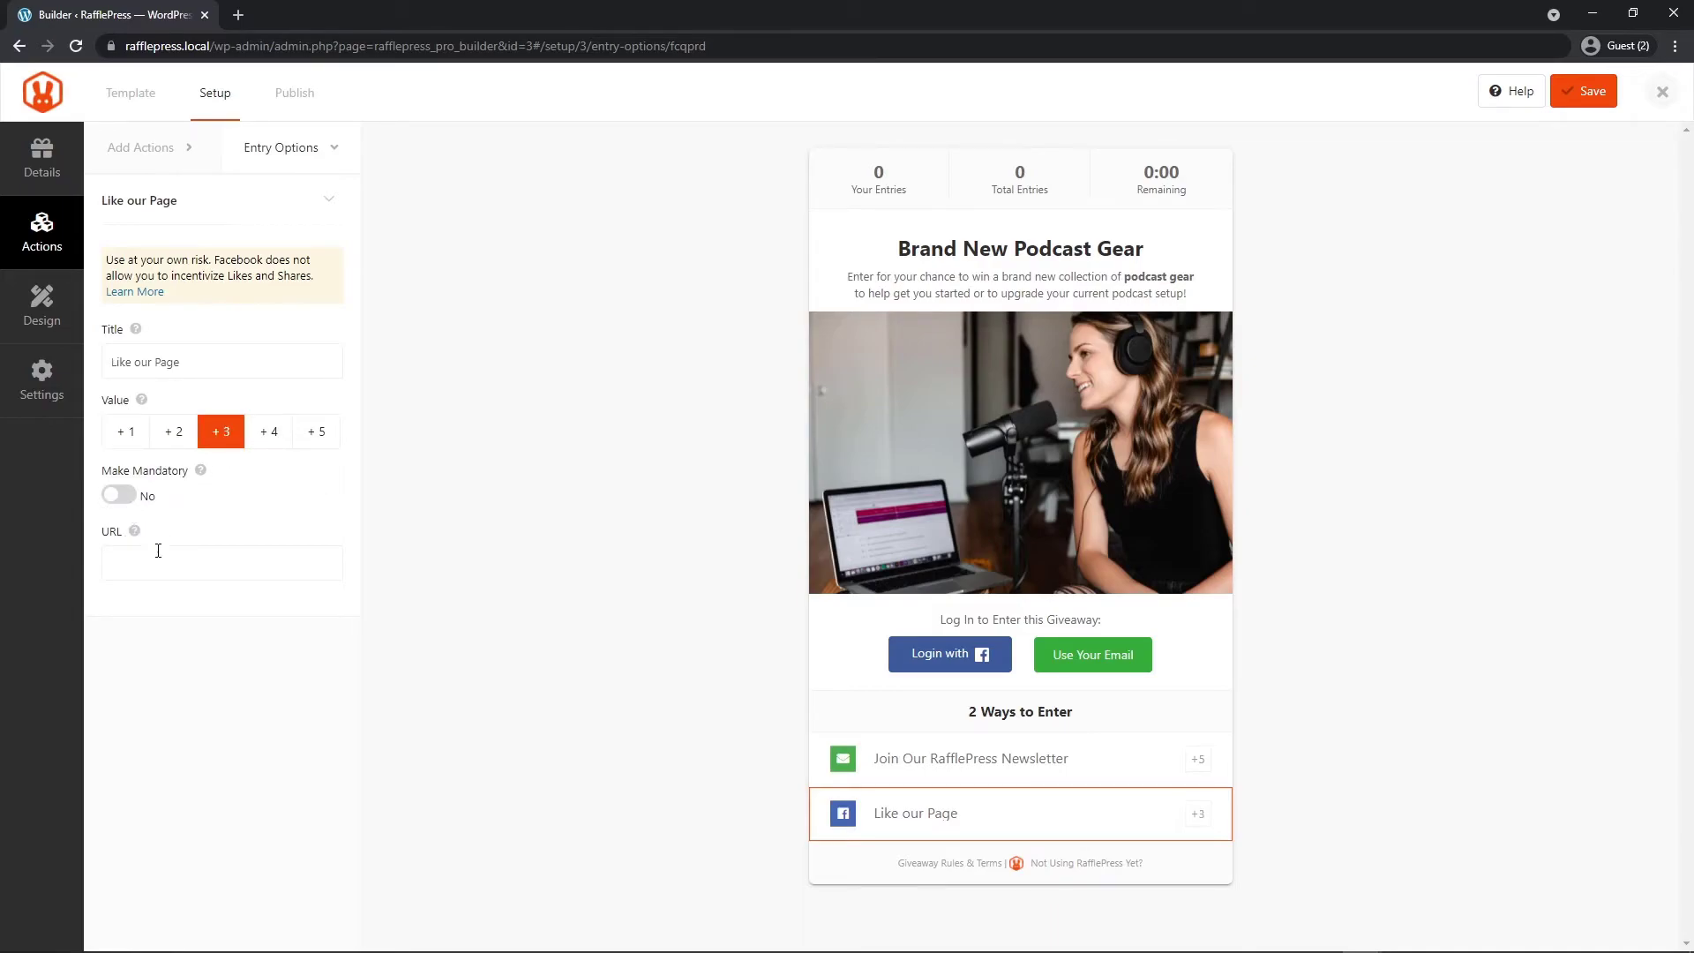
Step: Add the Follow us on LinkedIn, Refer a Friend - Viral and Answer a Question entry actions with their default settings
left_click(135, 159)
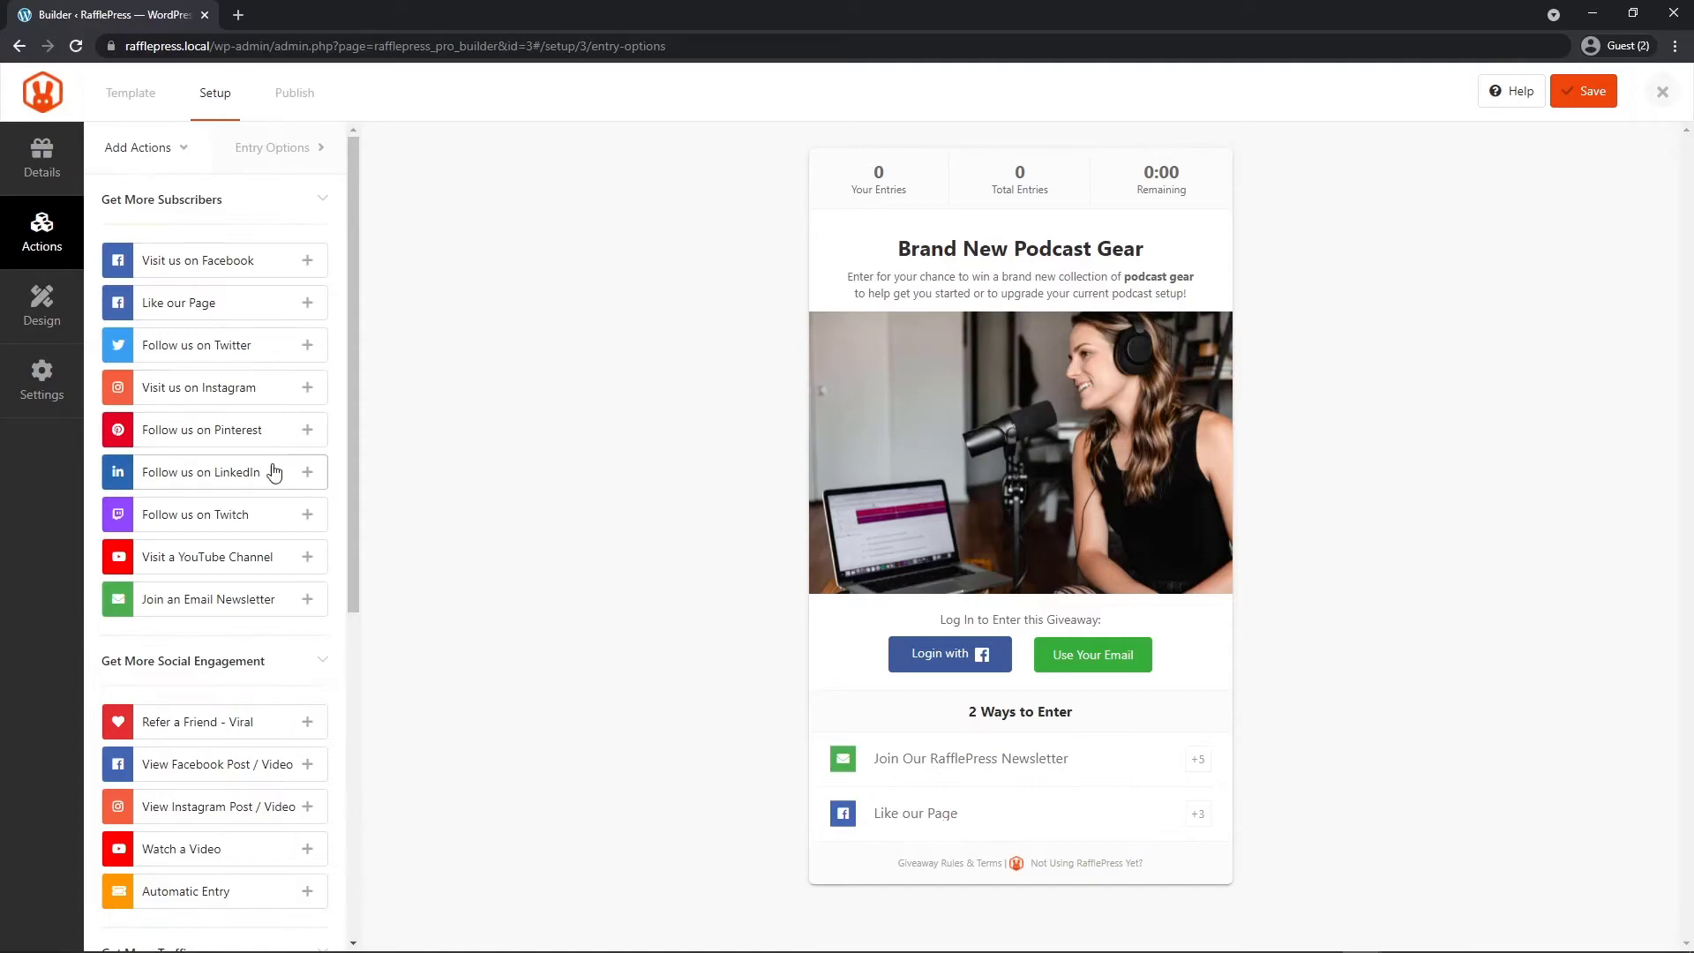
left_click(230, 476)
left_click(142, 159)
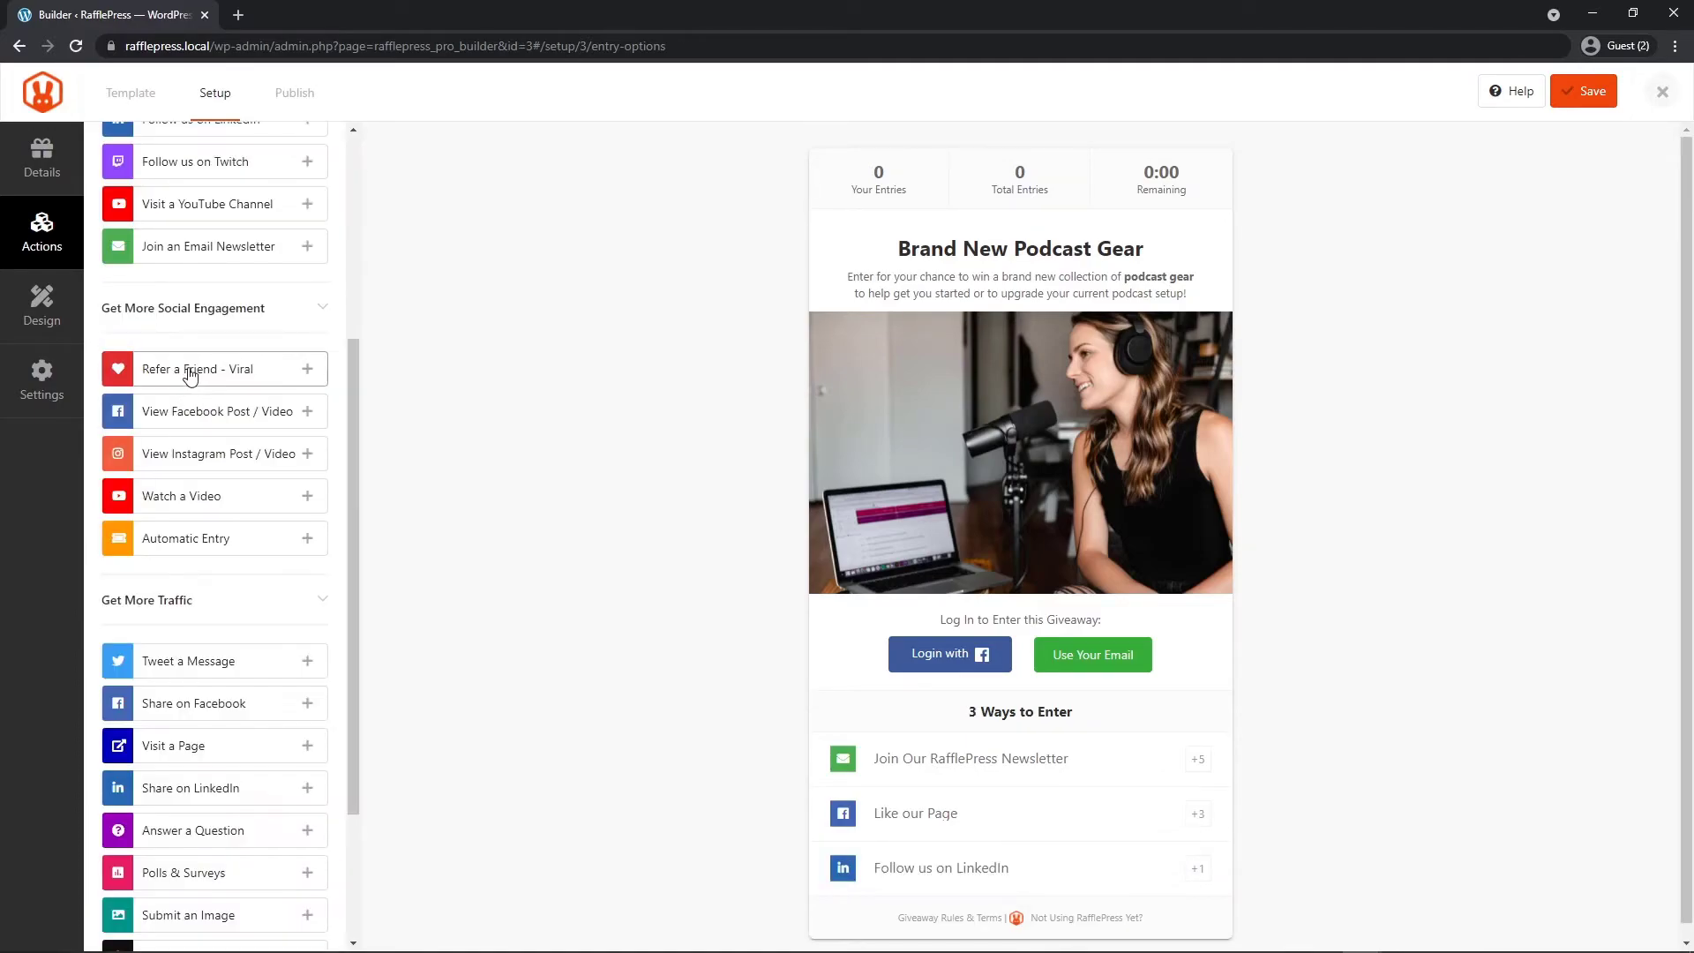
left_click(193, 367)
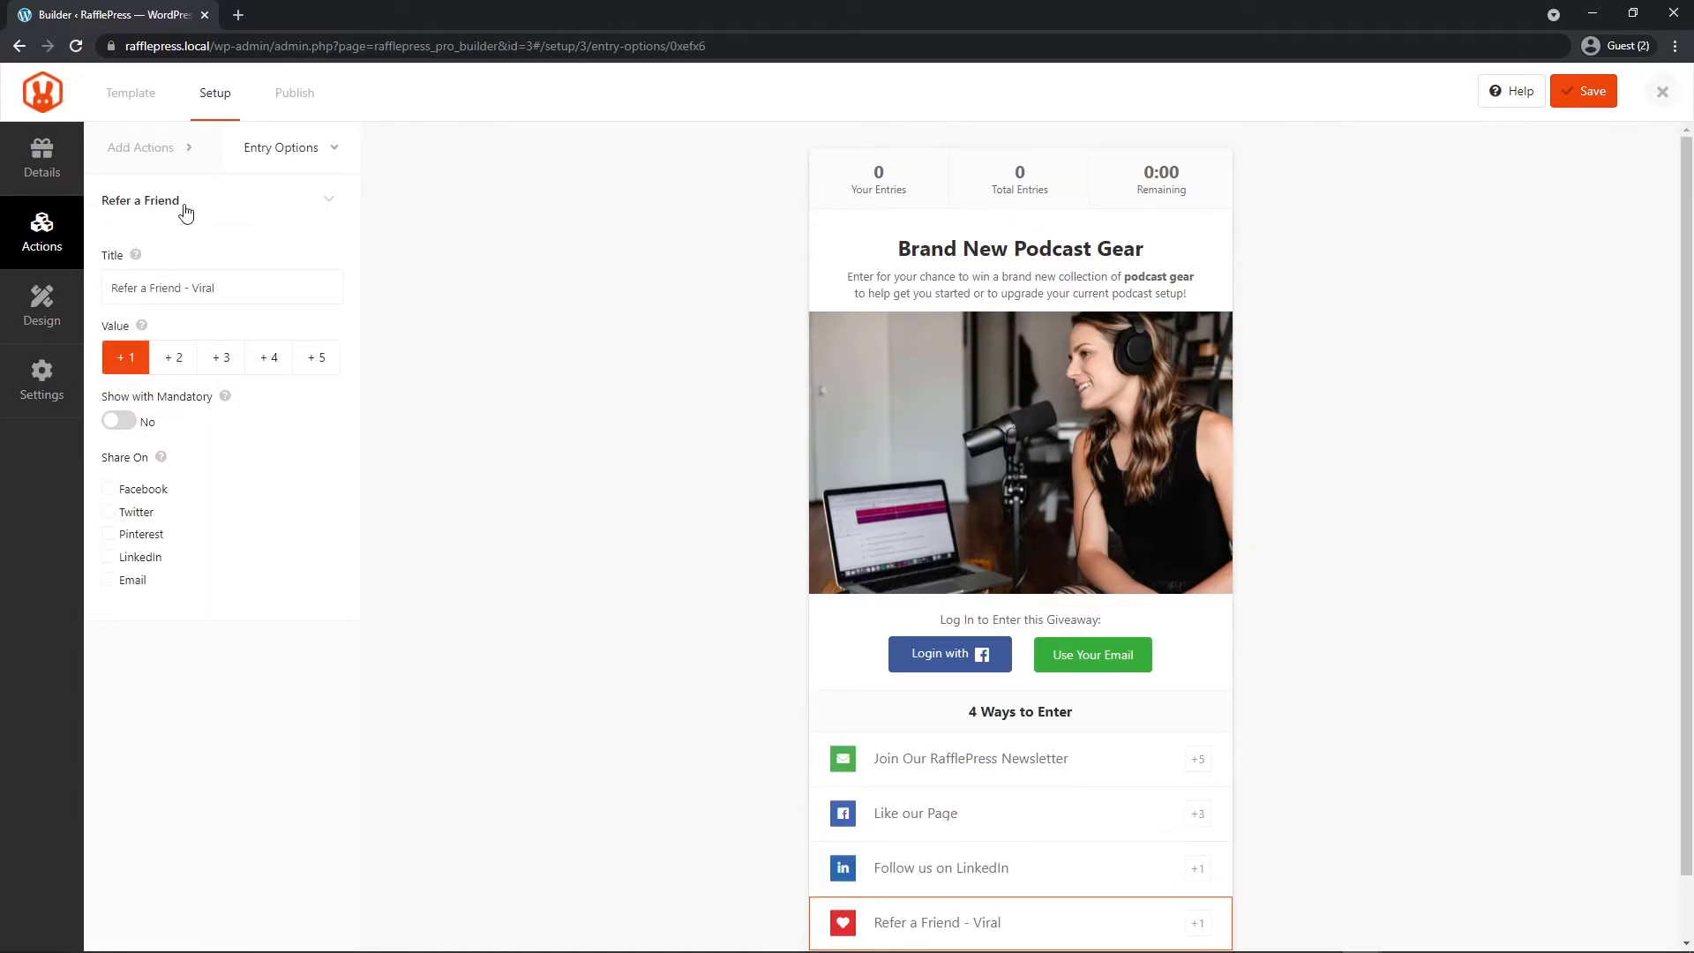
left_click(142, 147)
scroll(222, 410, "down", 5)
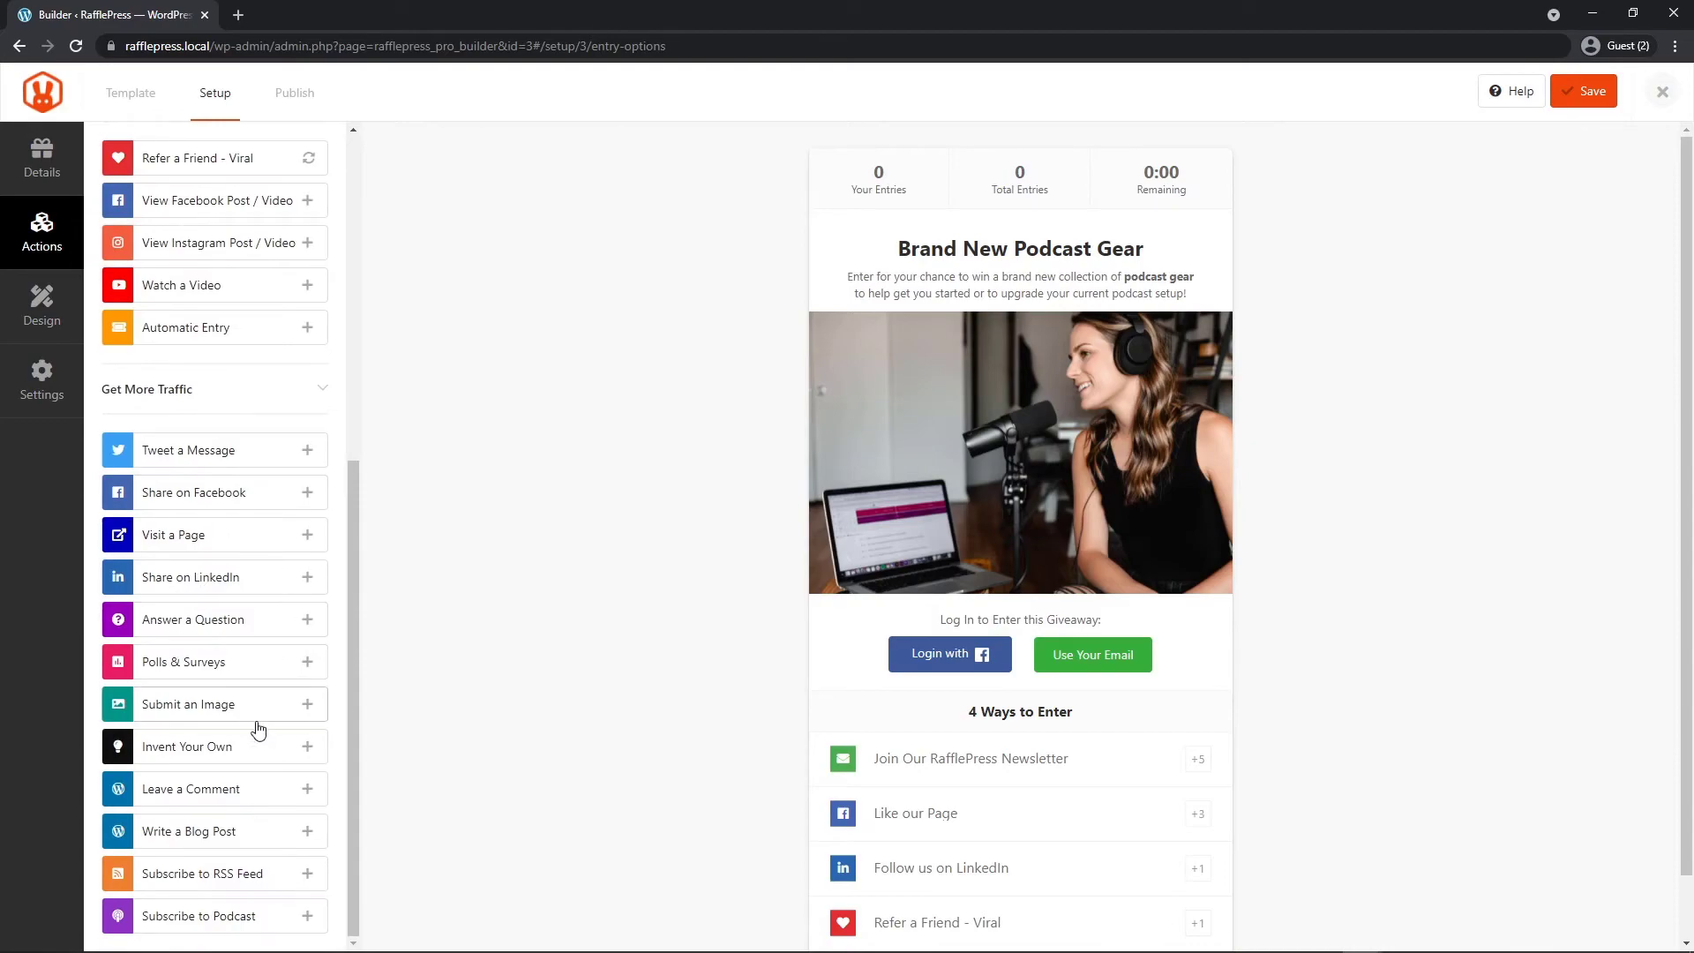
left_click(192, 619)
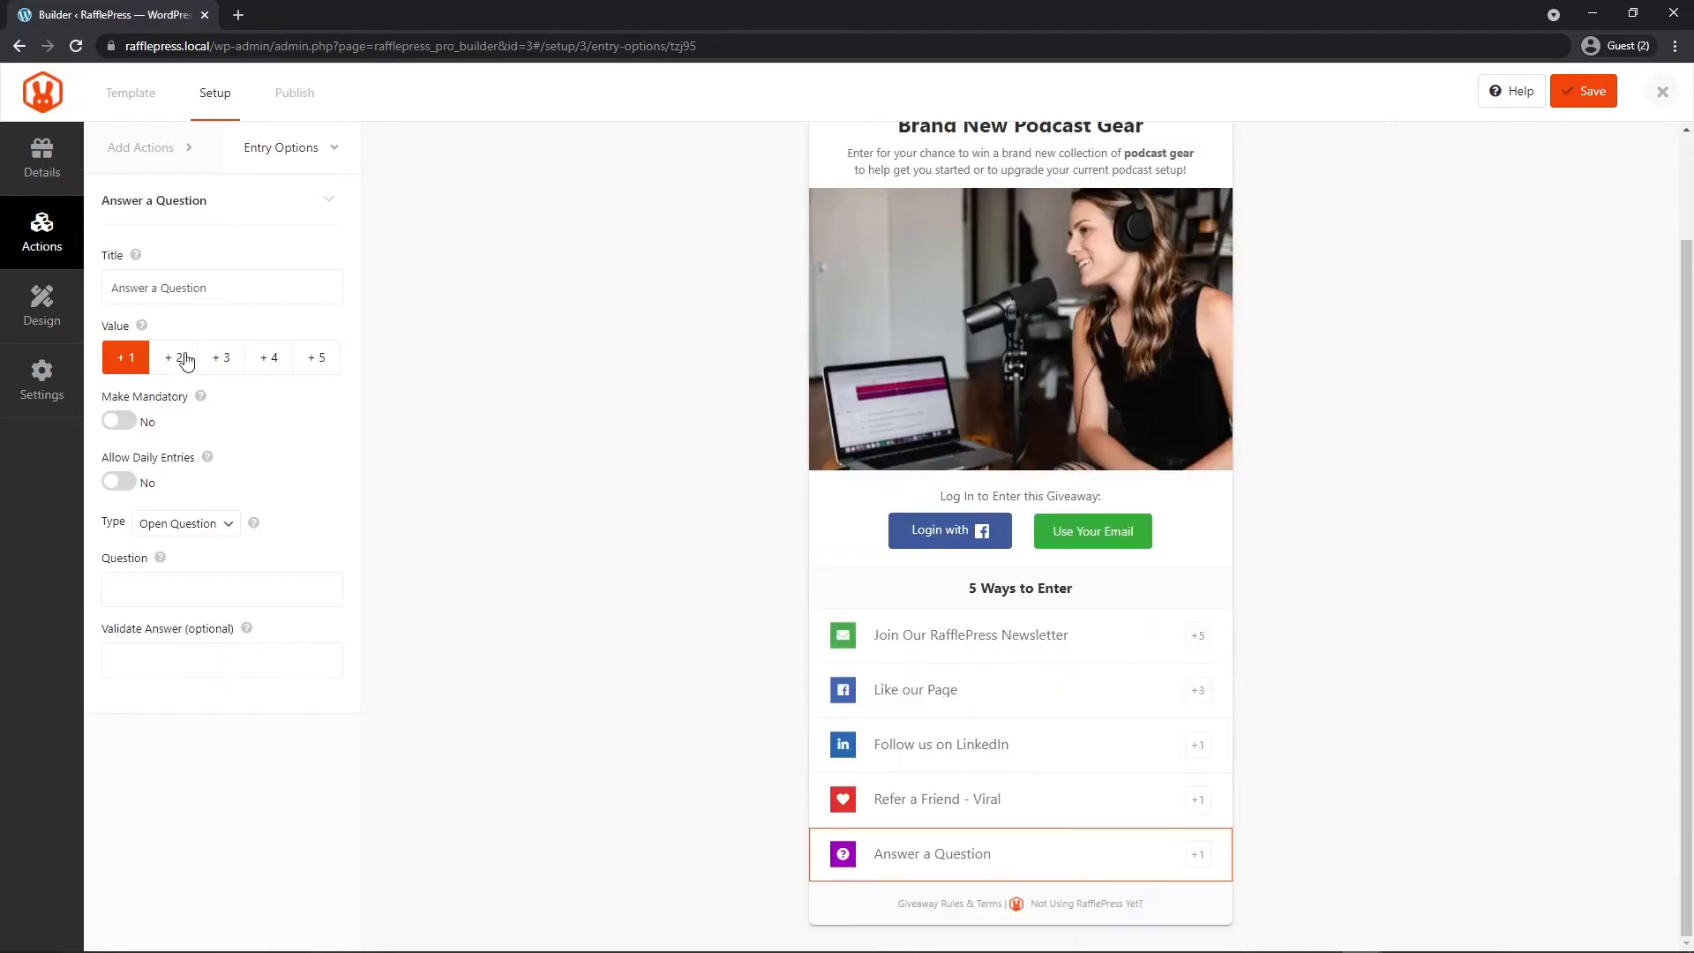
Step: Change the giveaway's design layout to Image, Header, Text
left_click(40, 309)
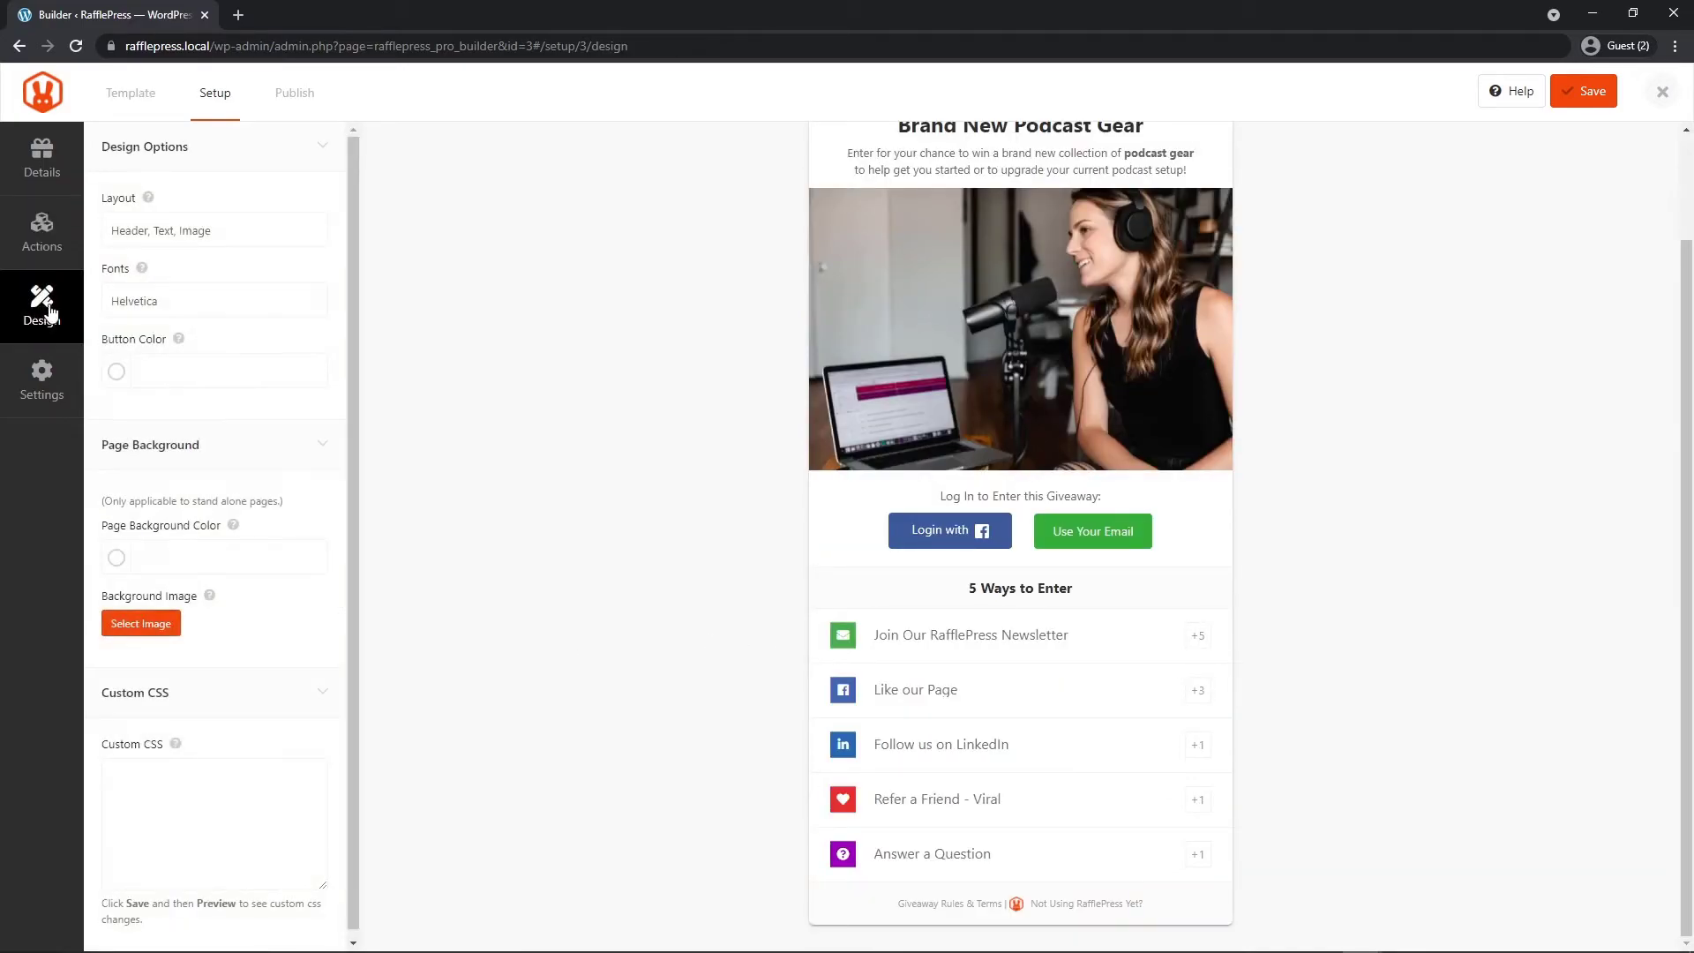
scroll(587, 318, "up", 1)
scroll(590, 318, "up", 1)
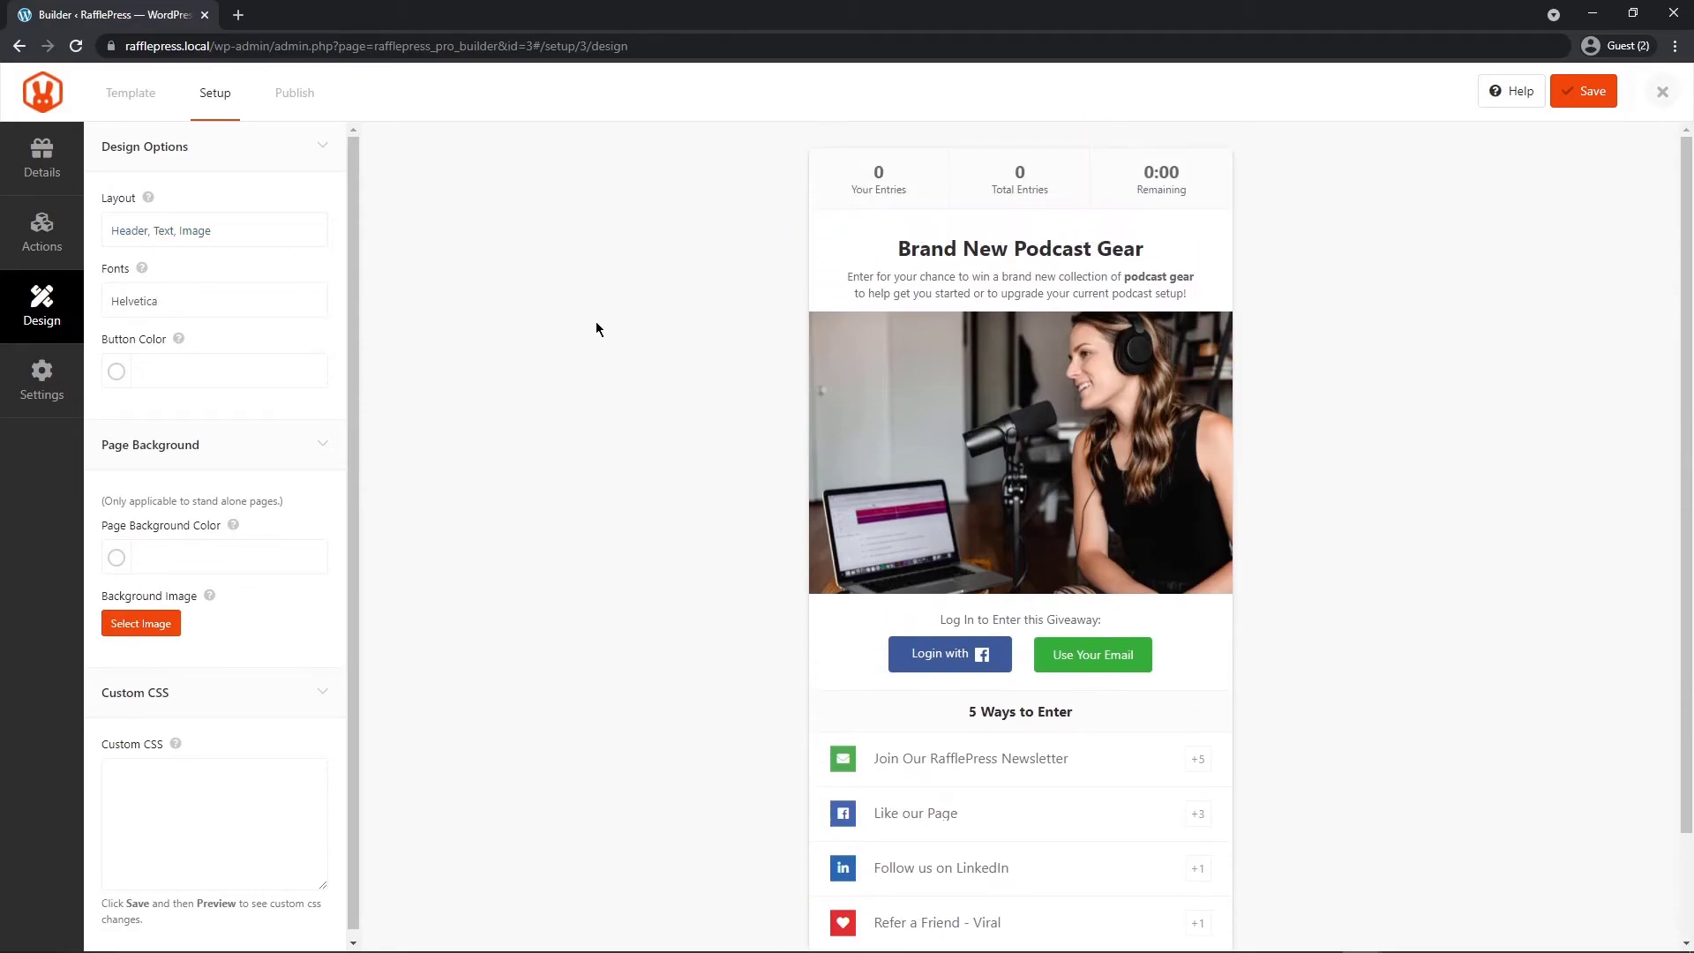
left_click(220, 237)
left_click(198, 271)
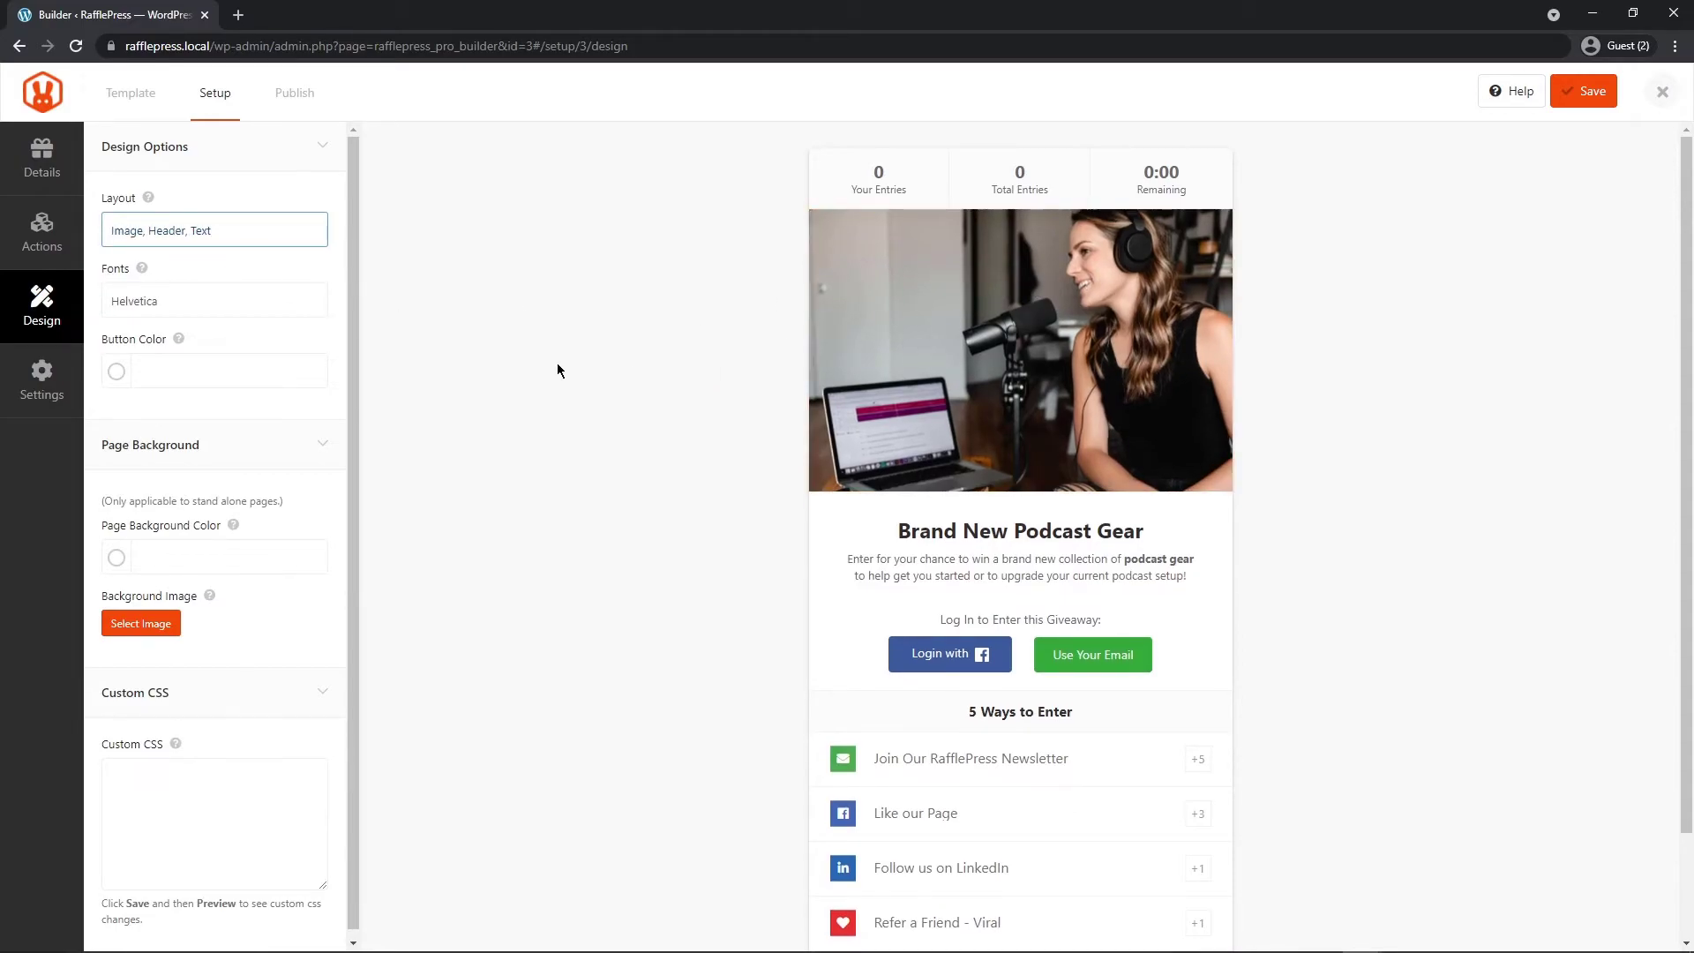
Step: Try the Baloo with Montserrat and Sansita with Open Sans fonts, and settle on Merriweather with Montserrat
left_click(159, 304)
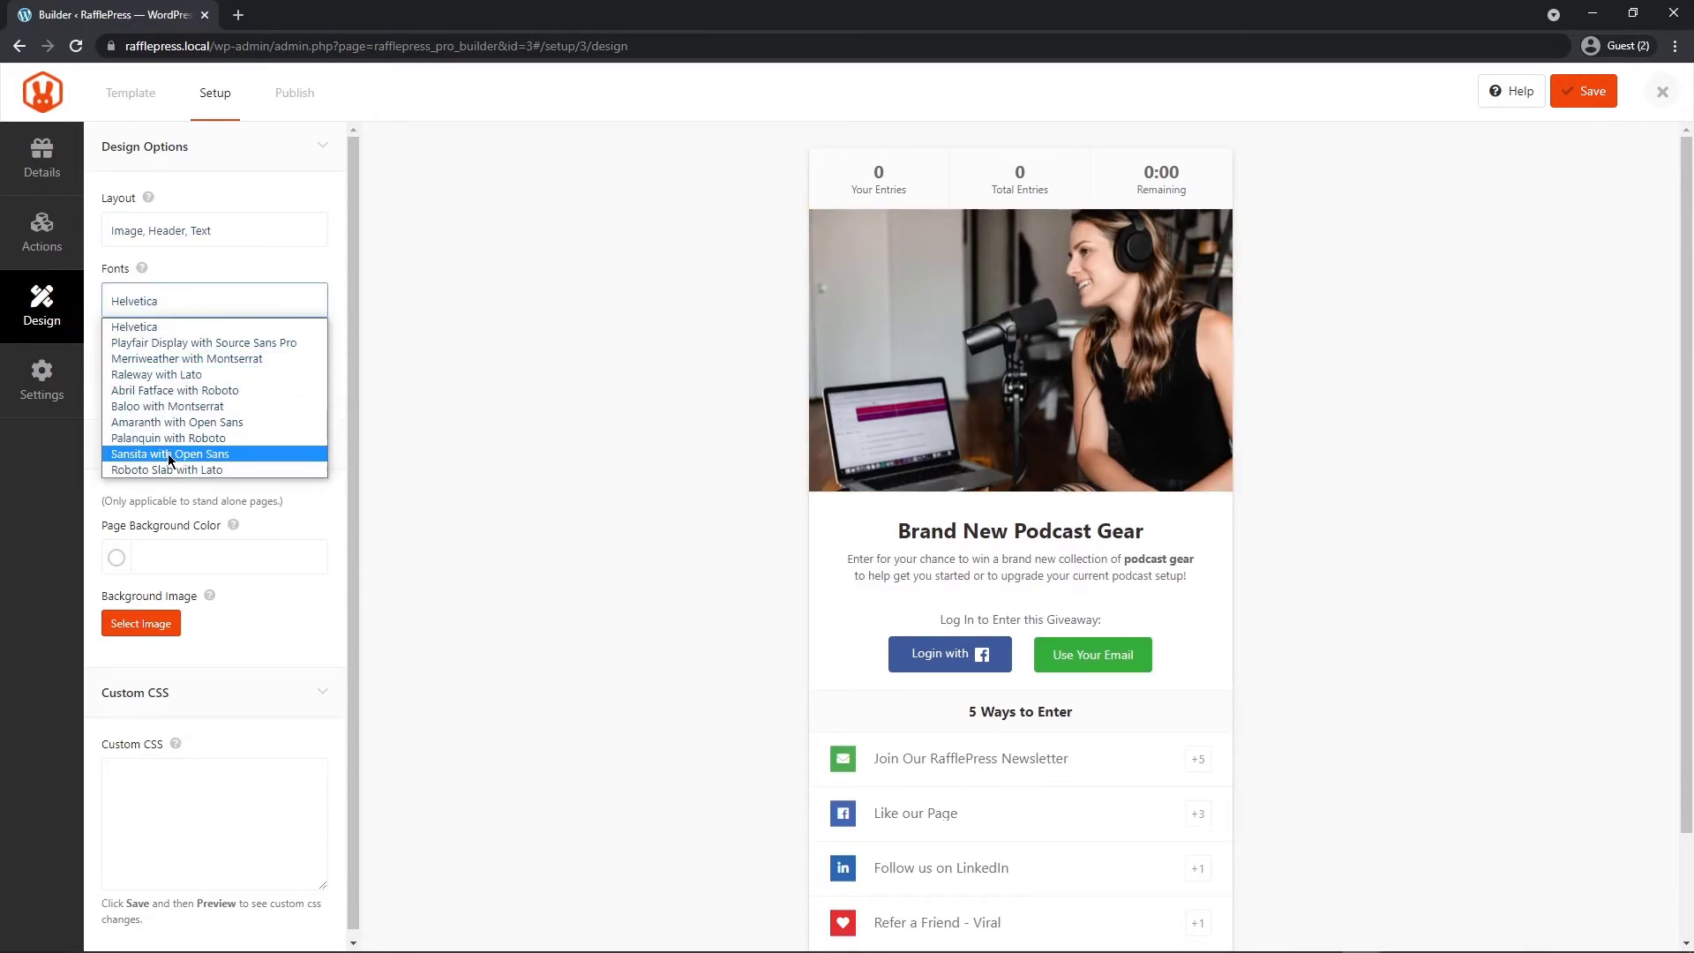
left_click(165, 407)
left_click(170, 305)
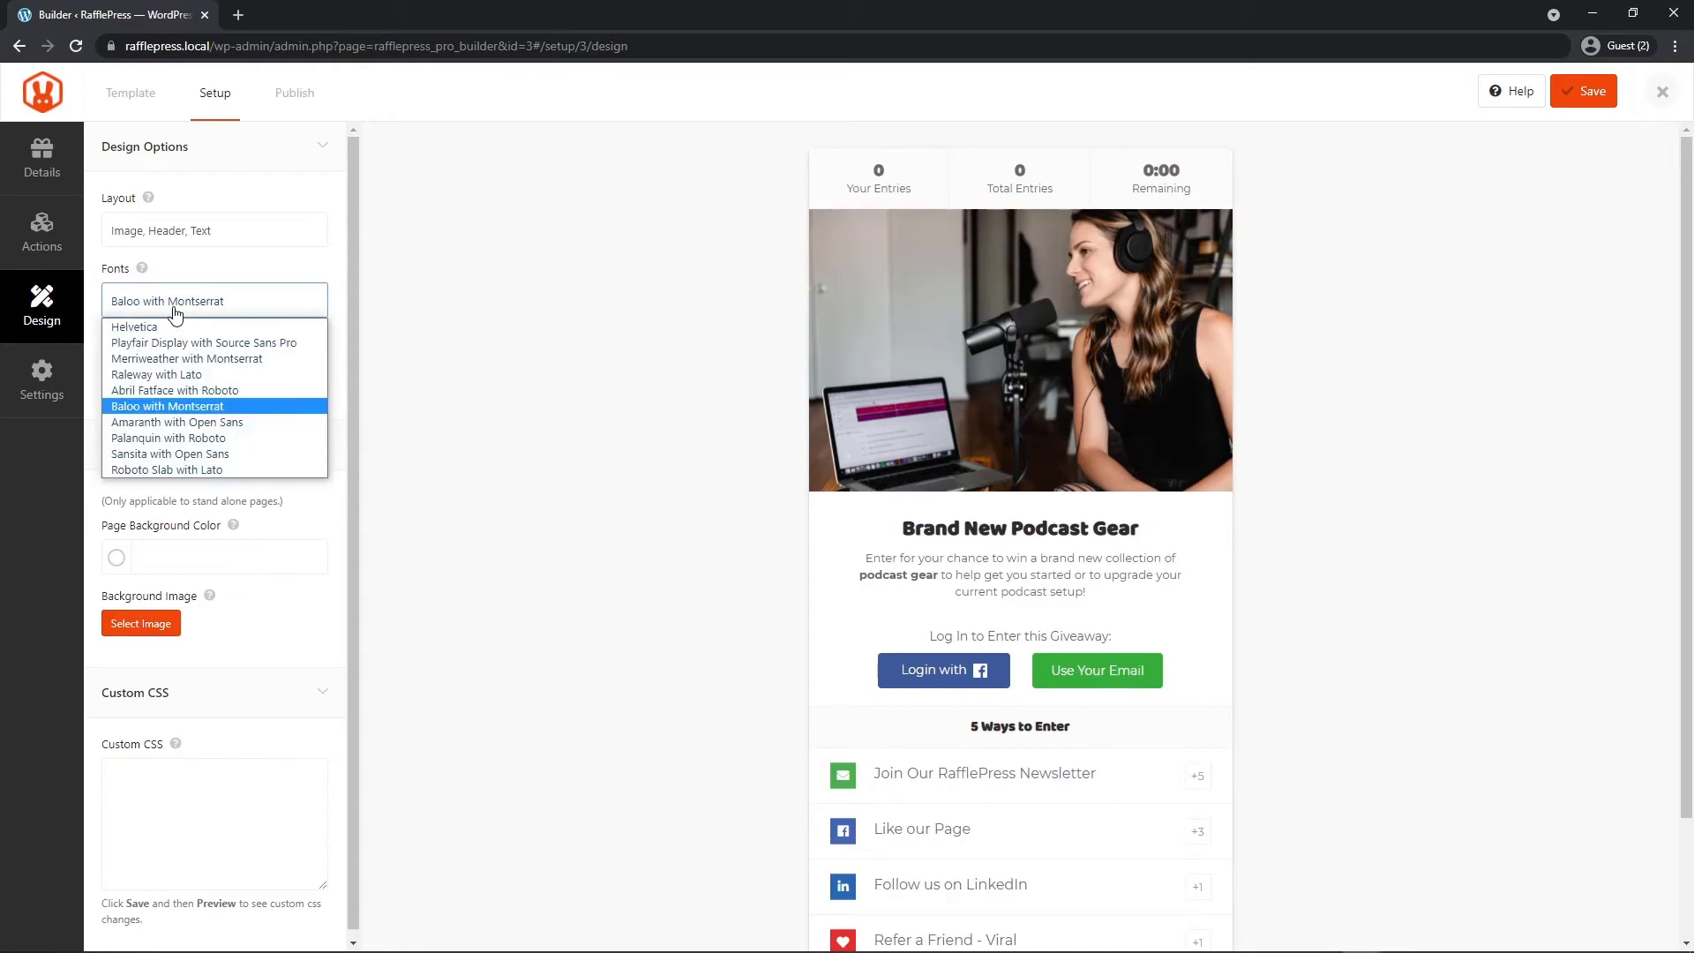
left_click(181, 454)
left_click(208, 302)
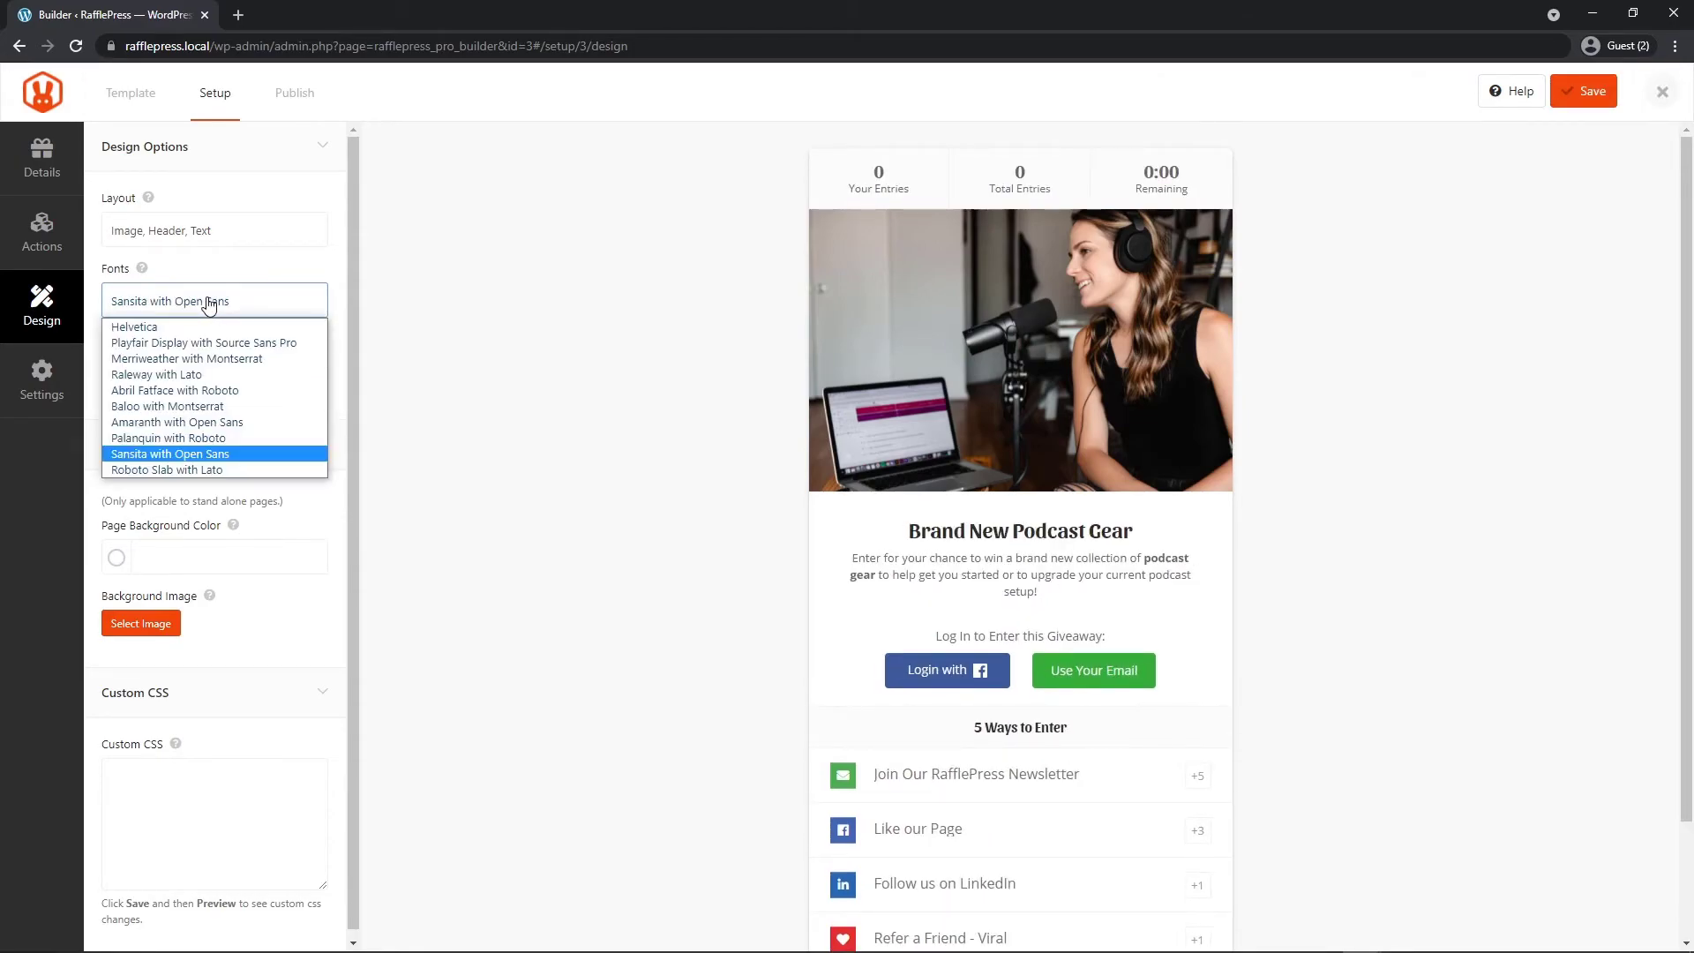
left_click(198, 359)
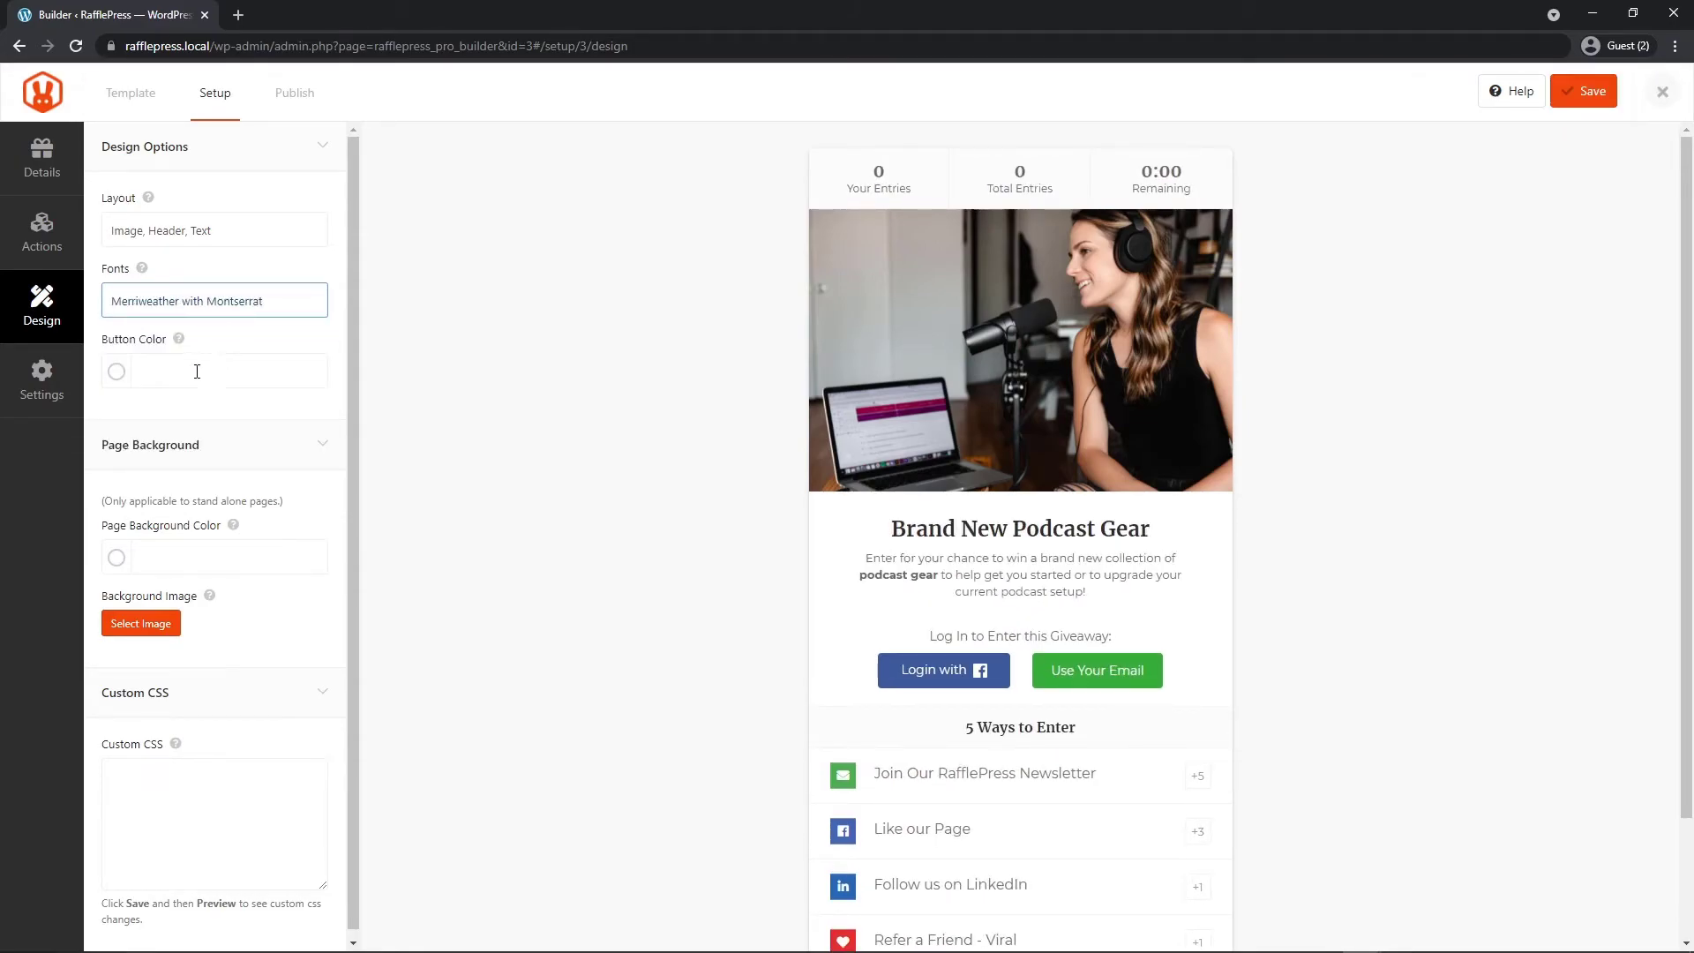
Step: Set the giveaway's button color to the red #E84B3C
left_click(116, 371)
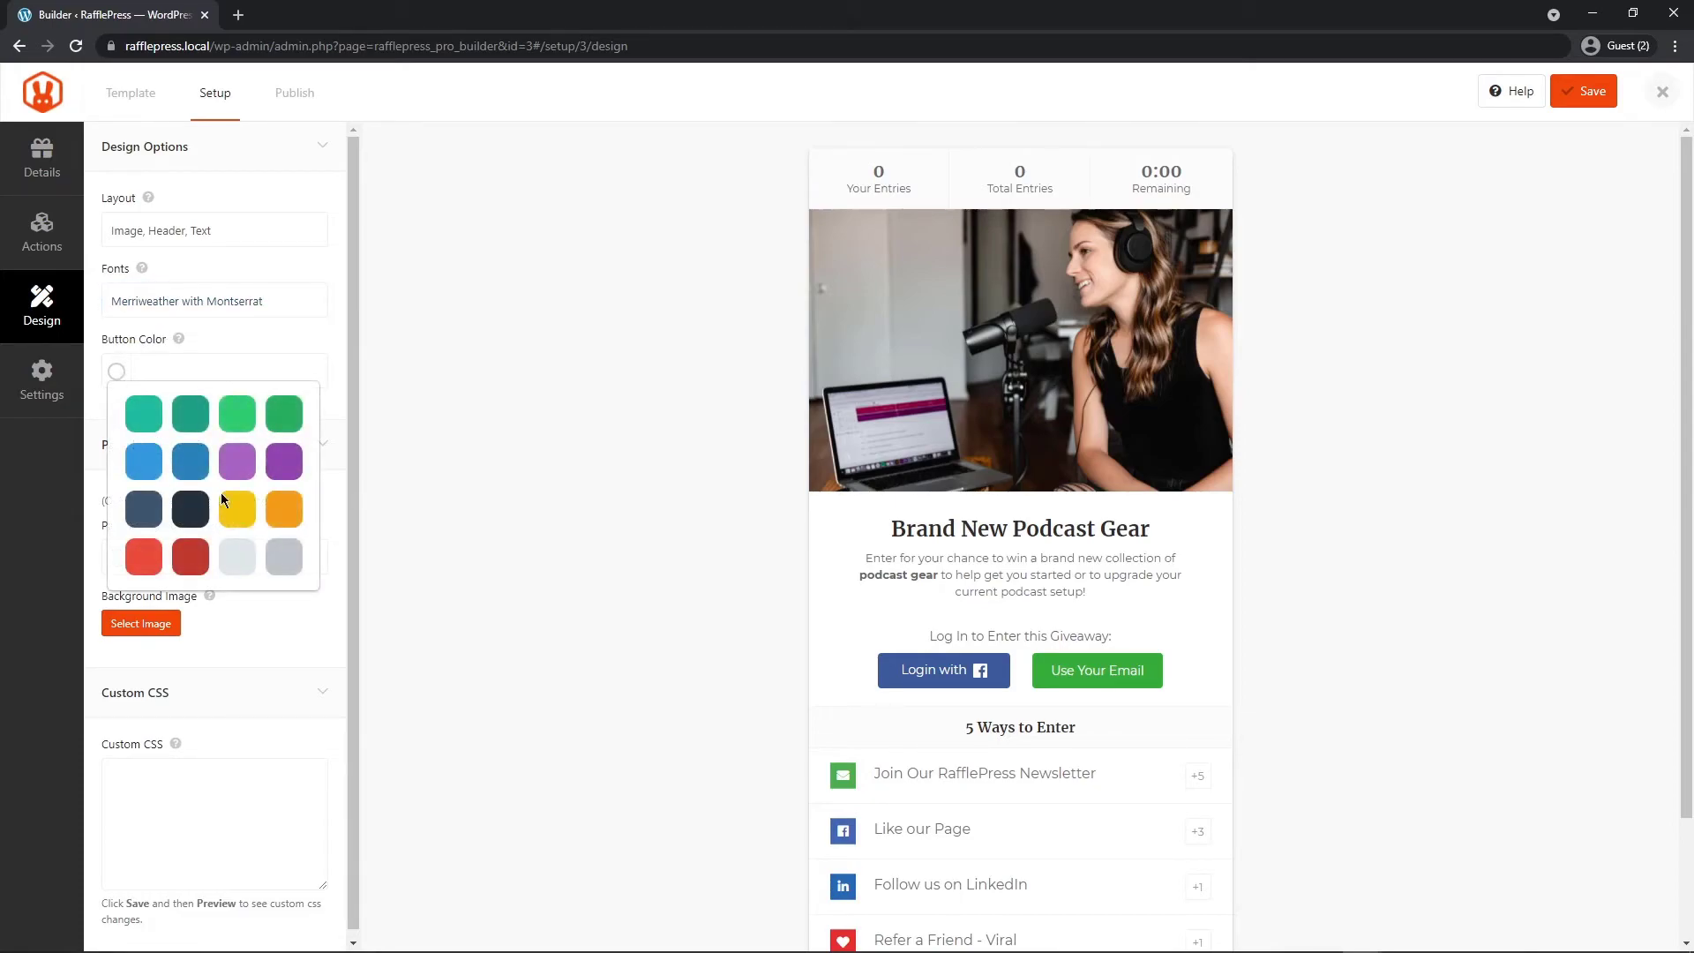
left_click(143, 370)
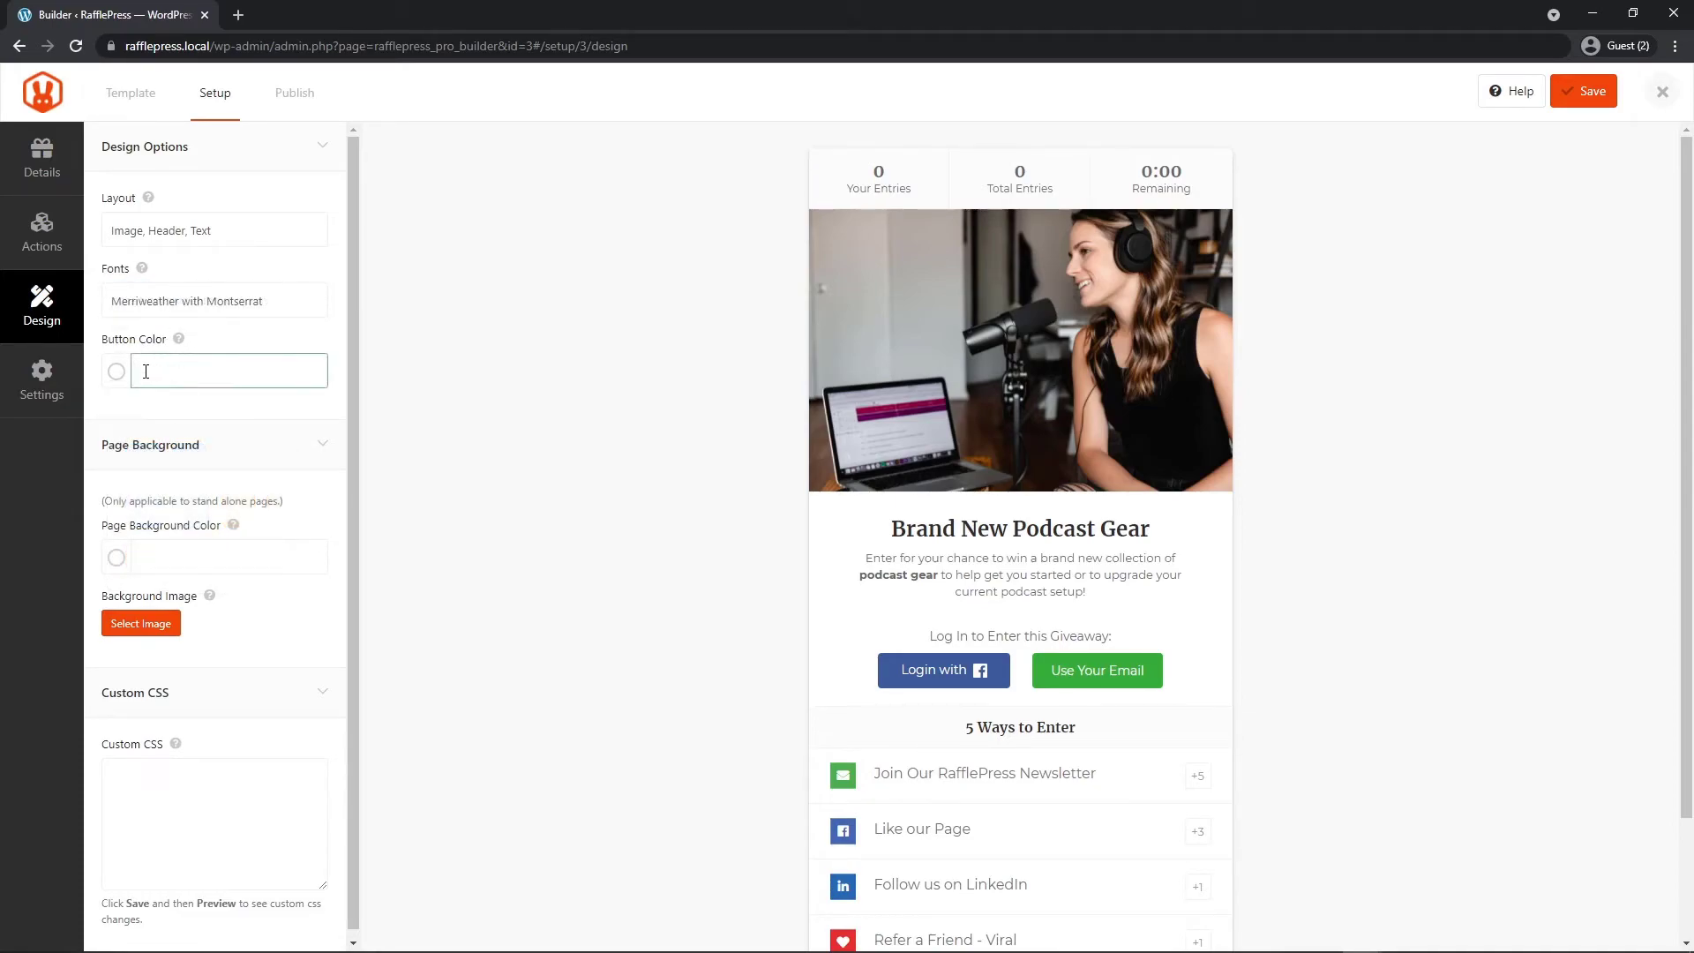
left_click(117, 372)
left_click(146, 557)
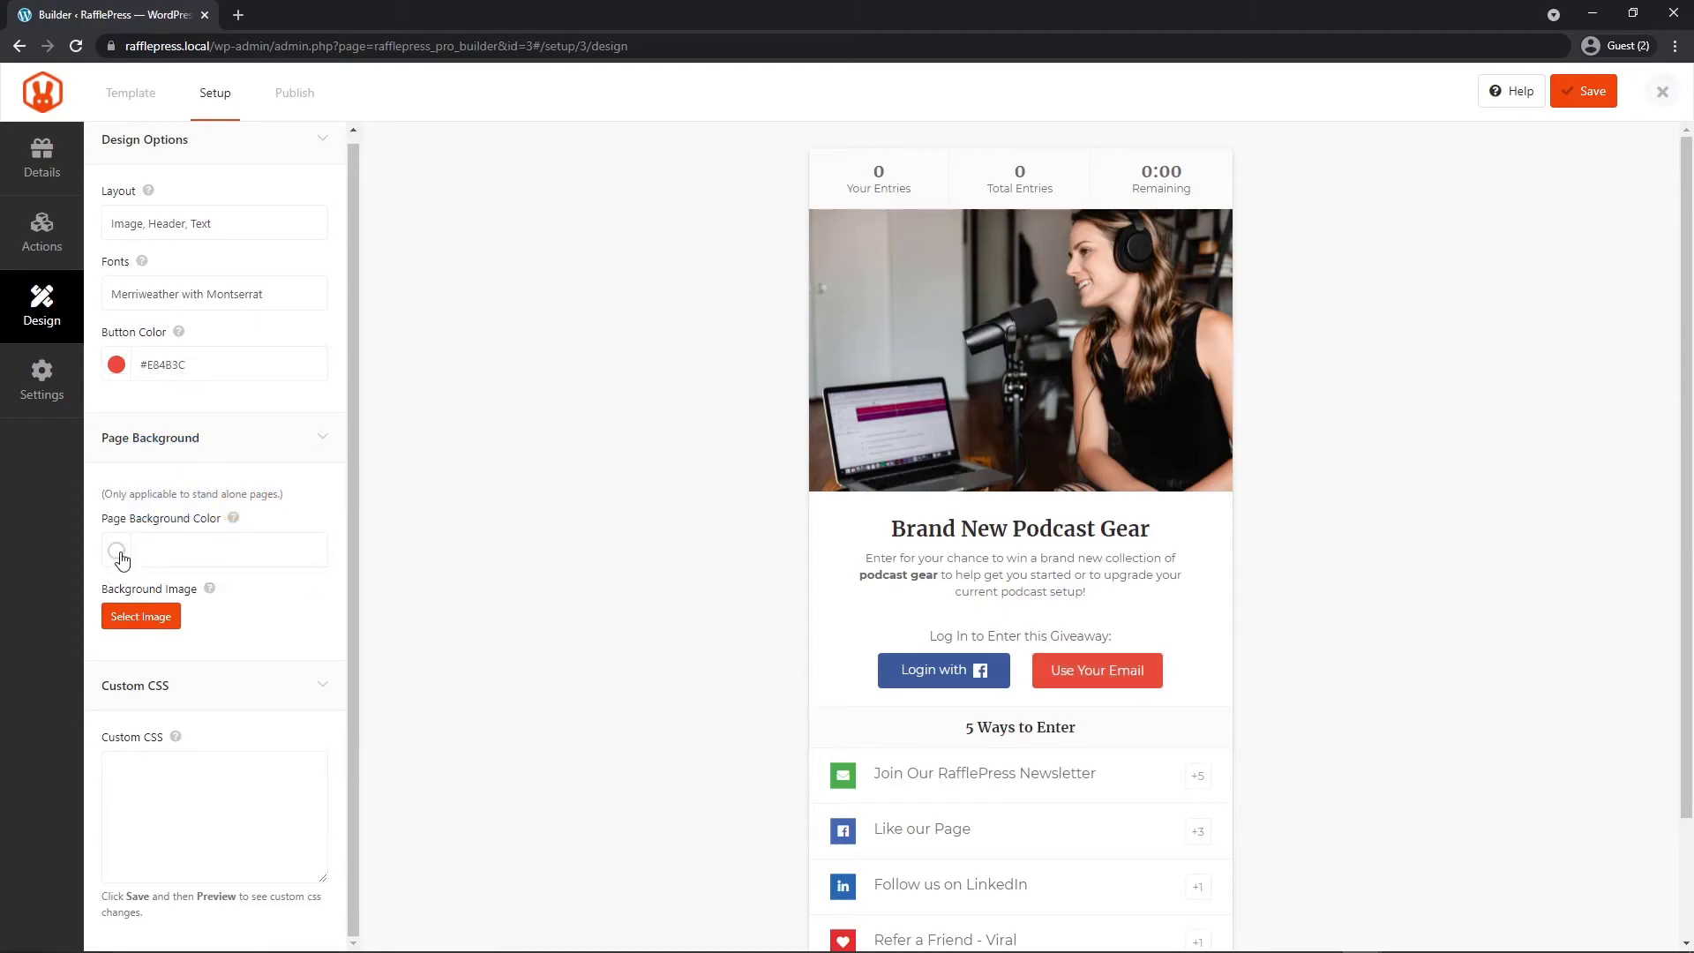
Step: Pick the page background color, trying the light gray swatch before choosing the dark navy one
left_click(117, 556)
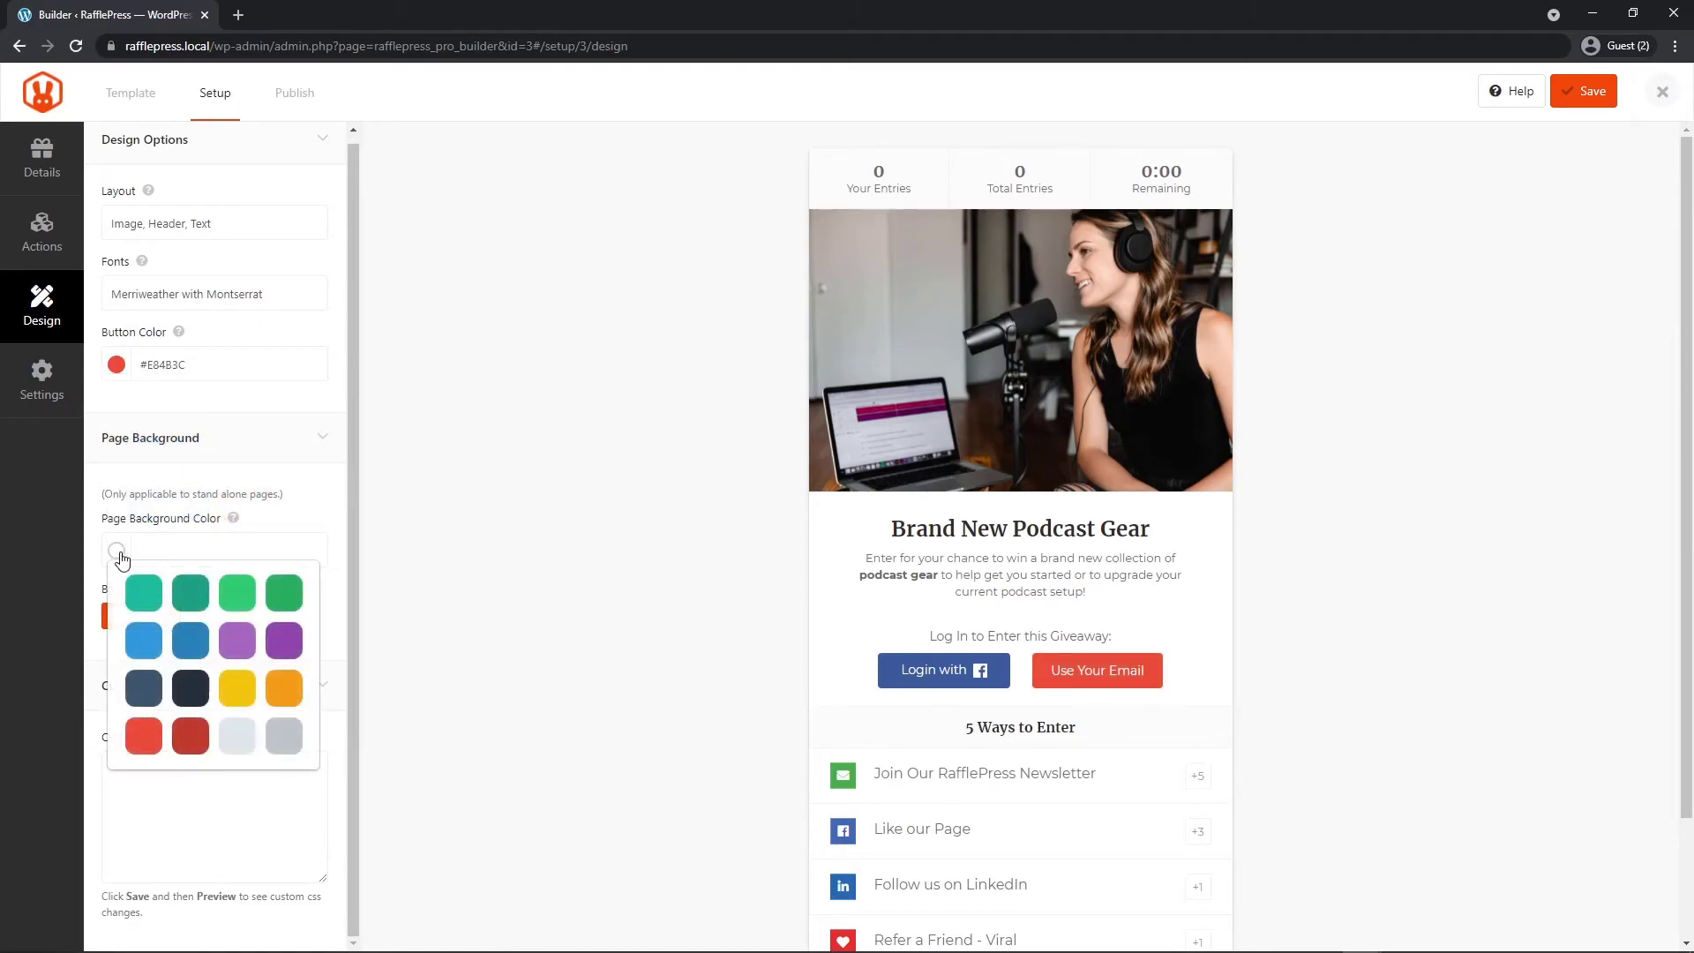
left_click(240, 737)
left_click(116, 550)
left_click(188, 690)
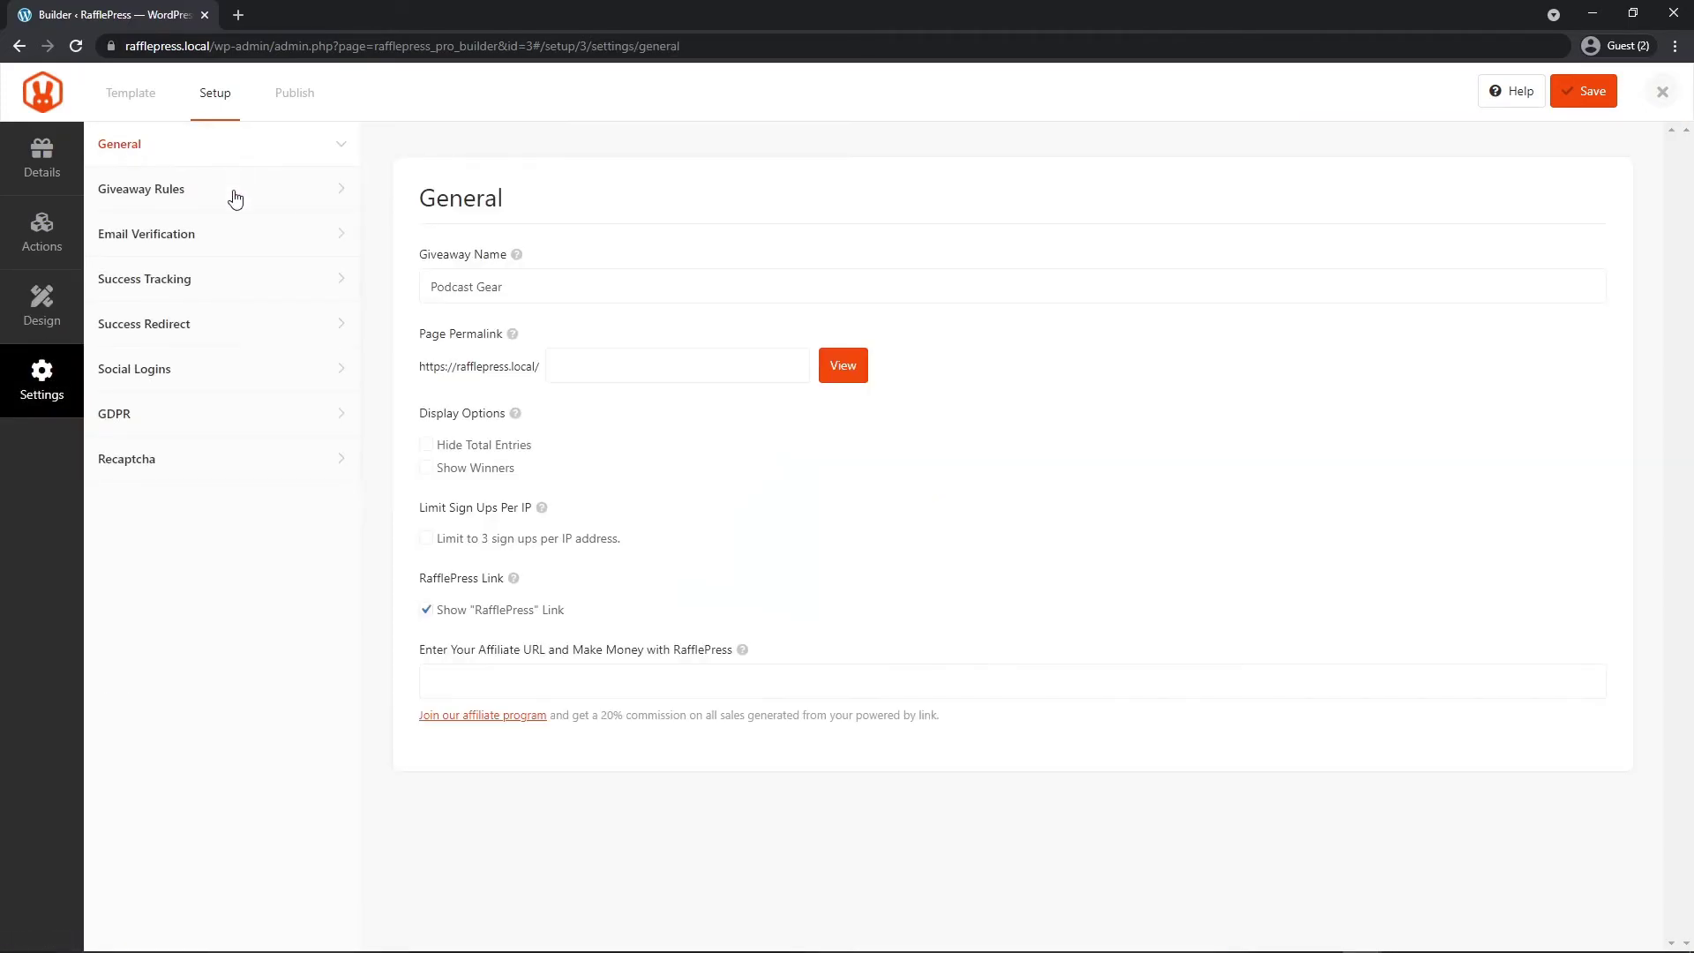
Step: Set the giveaway's page permalink to contest, view the resulting landing page and close it
left_click(605, 365)
type("contest")
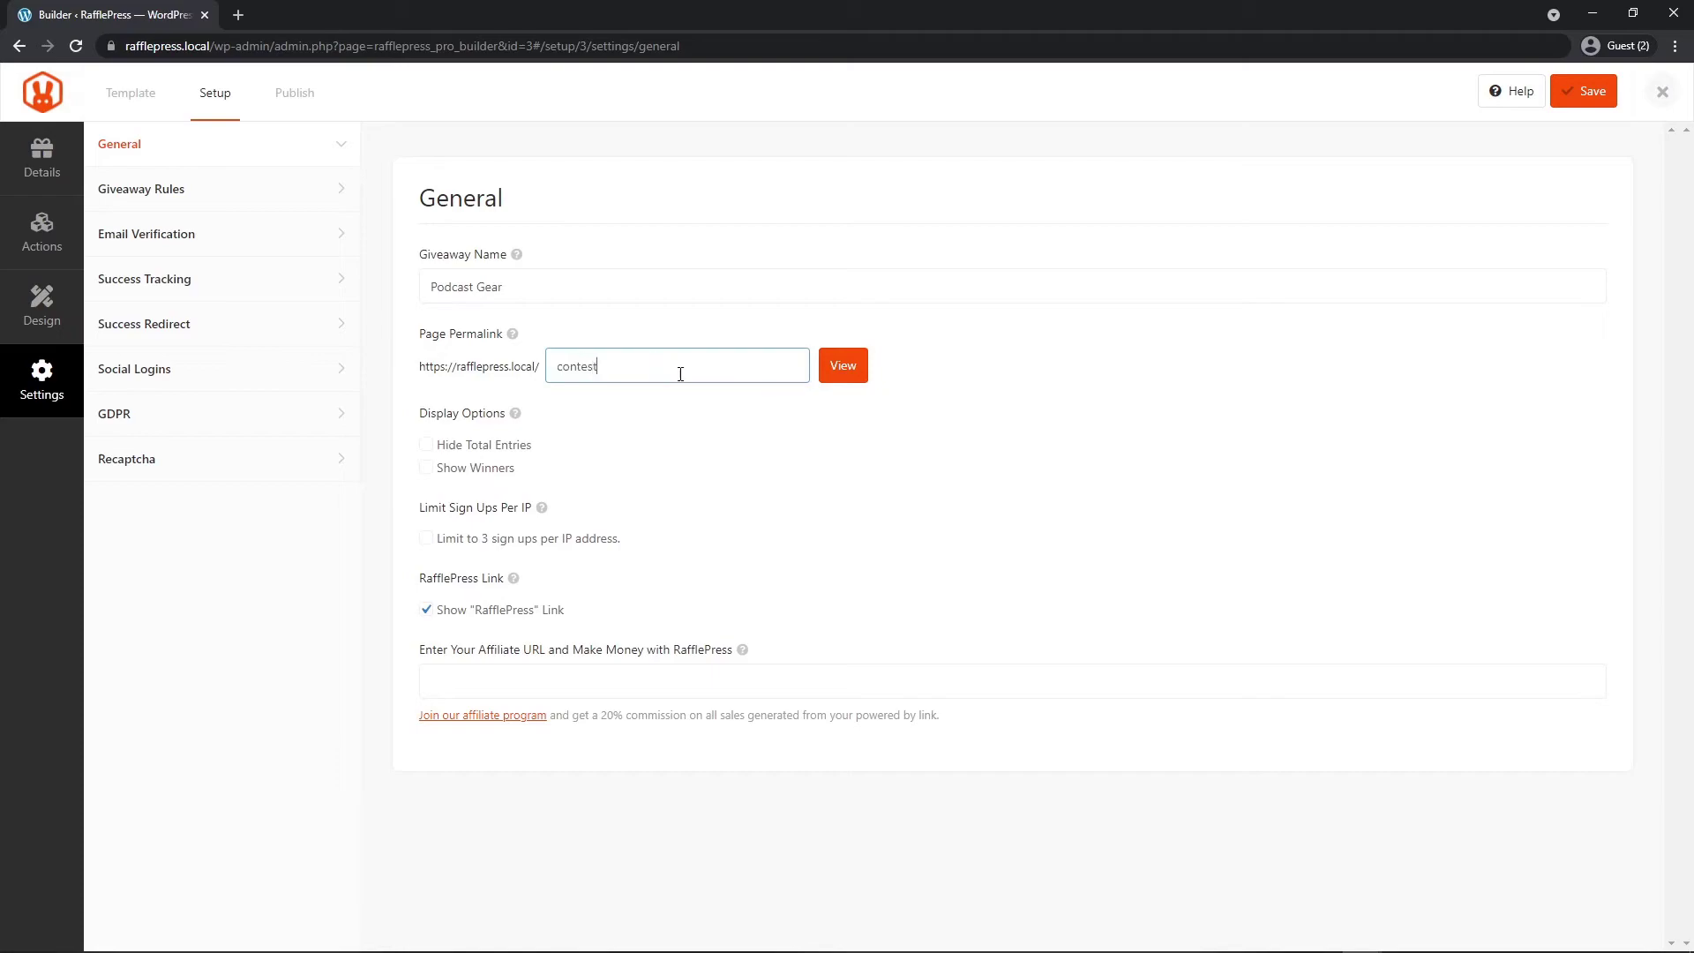
left_click(843, 365)
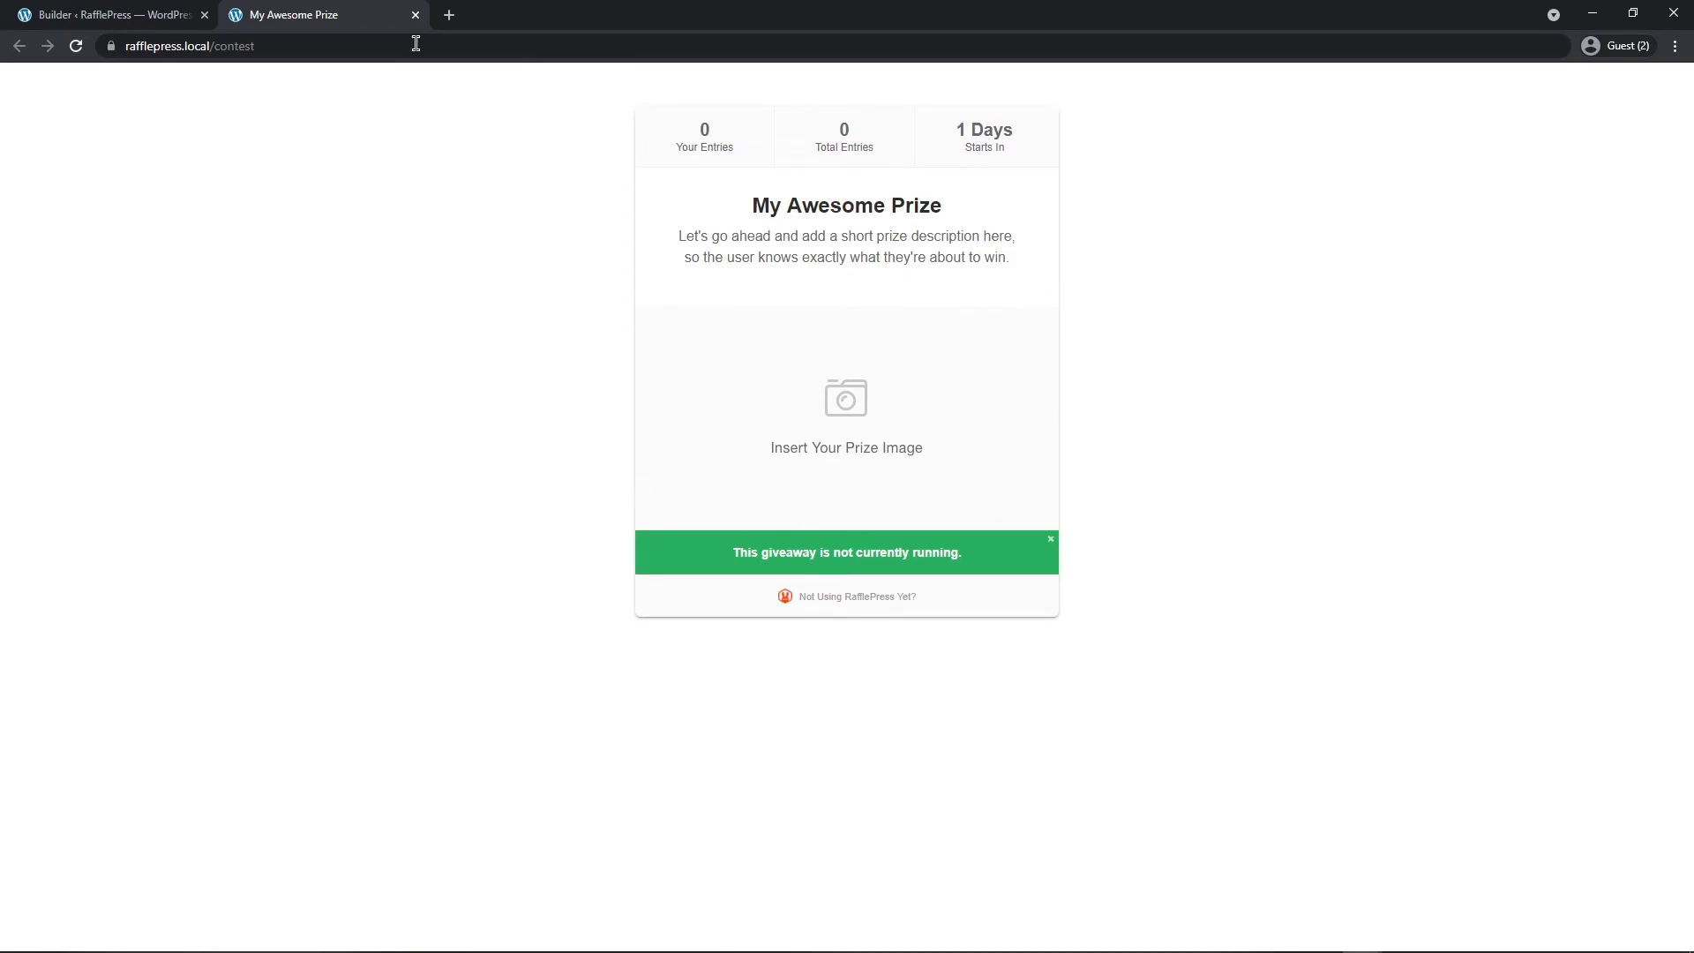
left_click(415, 15)
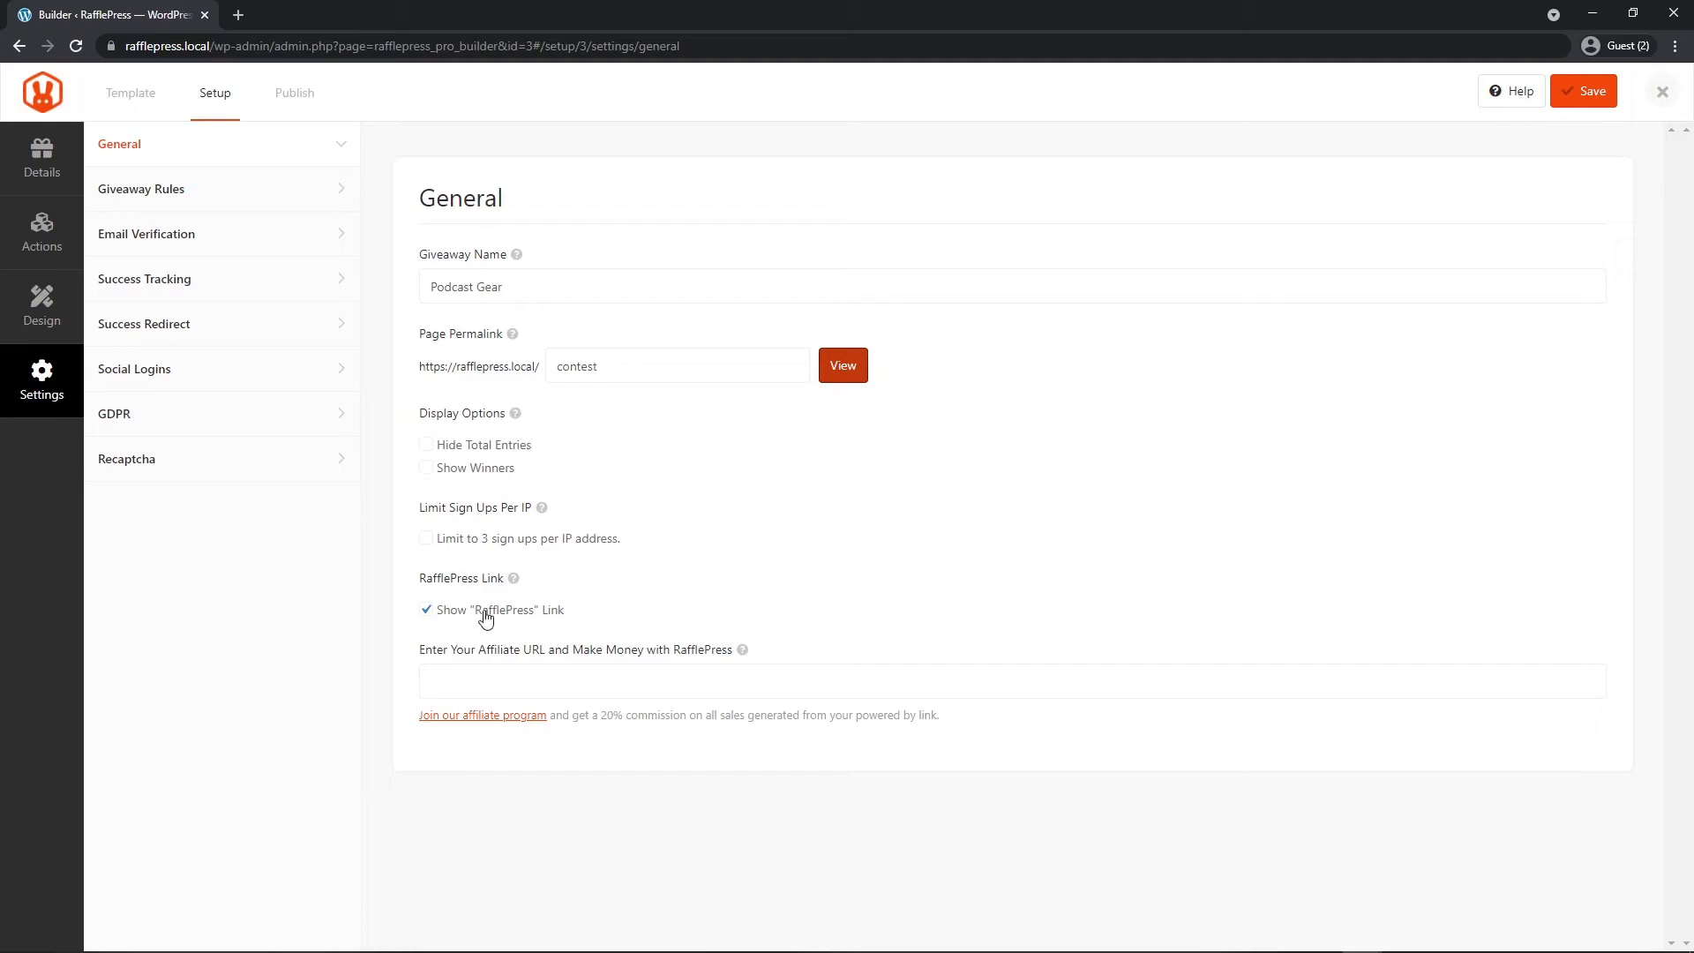
Step: Look over the giveaway rules settings and switch the requirement for contestants to confirm their email
left_click(149, 189)
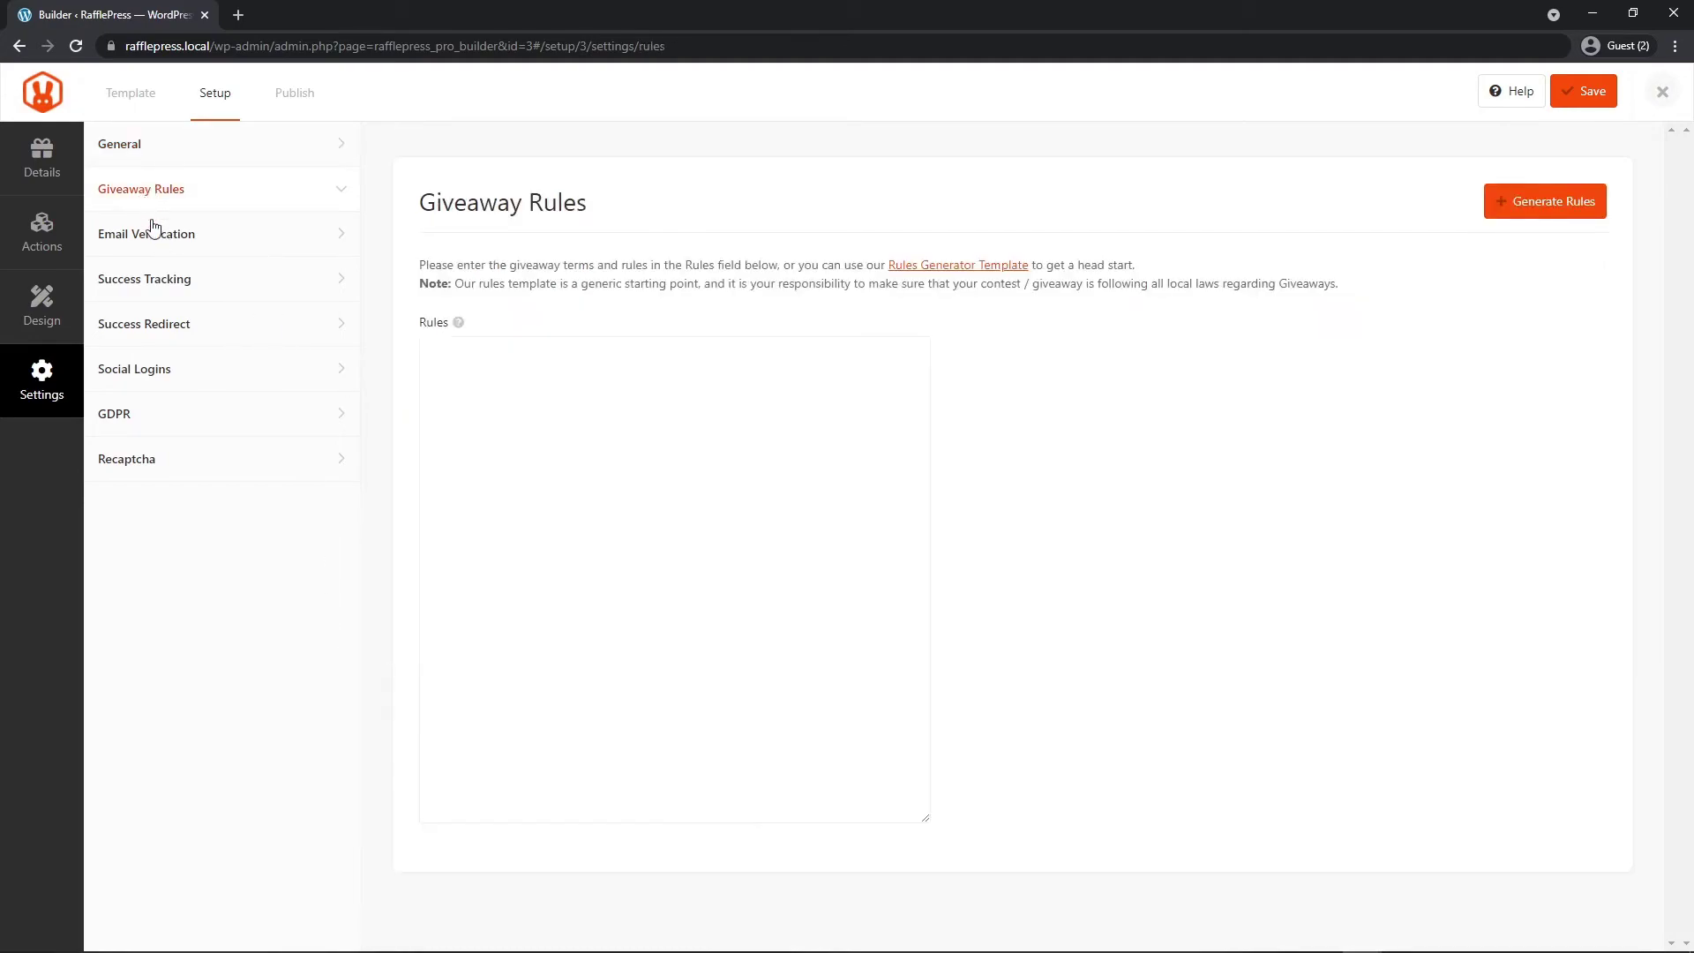
left_click(150, 236)
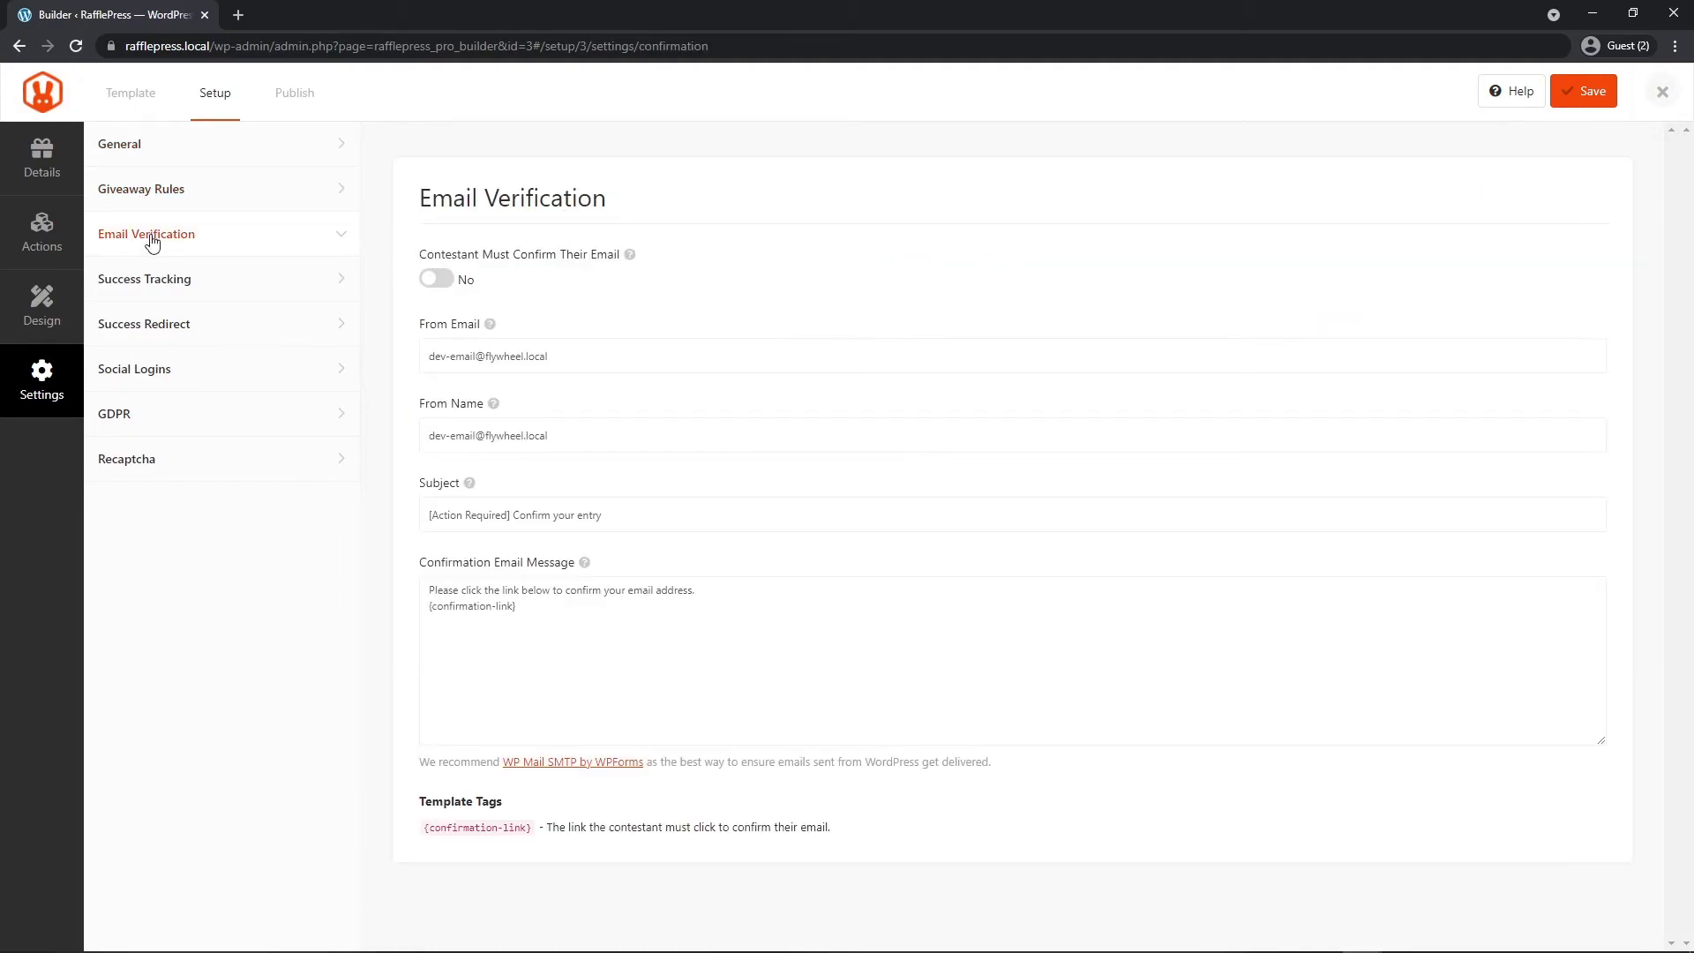
left_click(433, 278)
Step: Examine the recommended WP Mail SMTP by WPForms plugin page on WordPress.org, then return to the giveaway builder
left_click(556, 763)
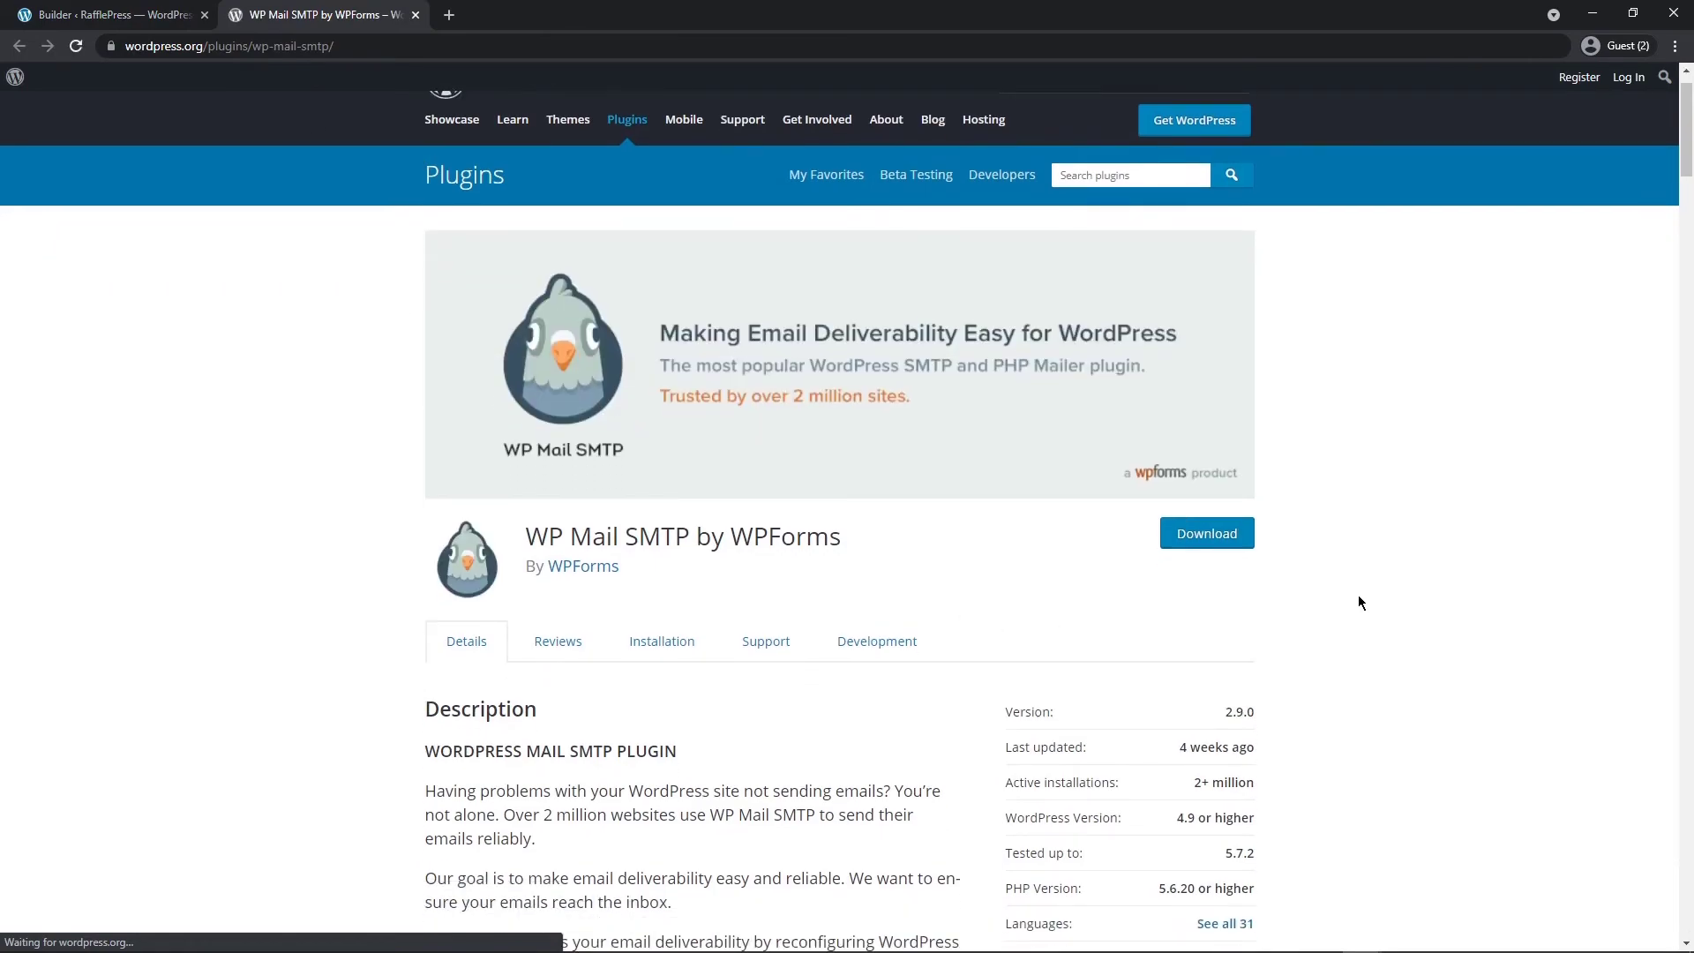
scroll(1338, 586, "down", 2)
scroll(1343, 572, "up", 1)
scroll(1343, 574, "up", 1)
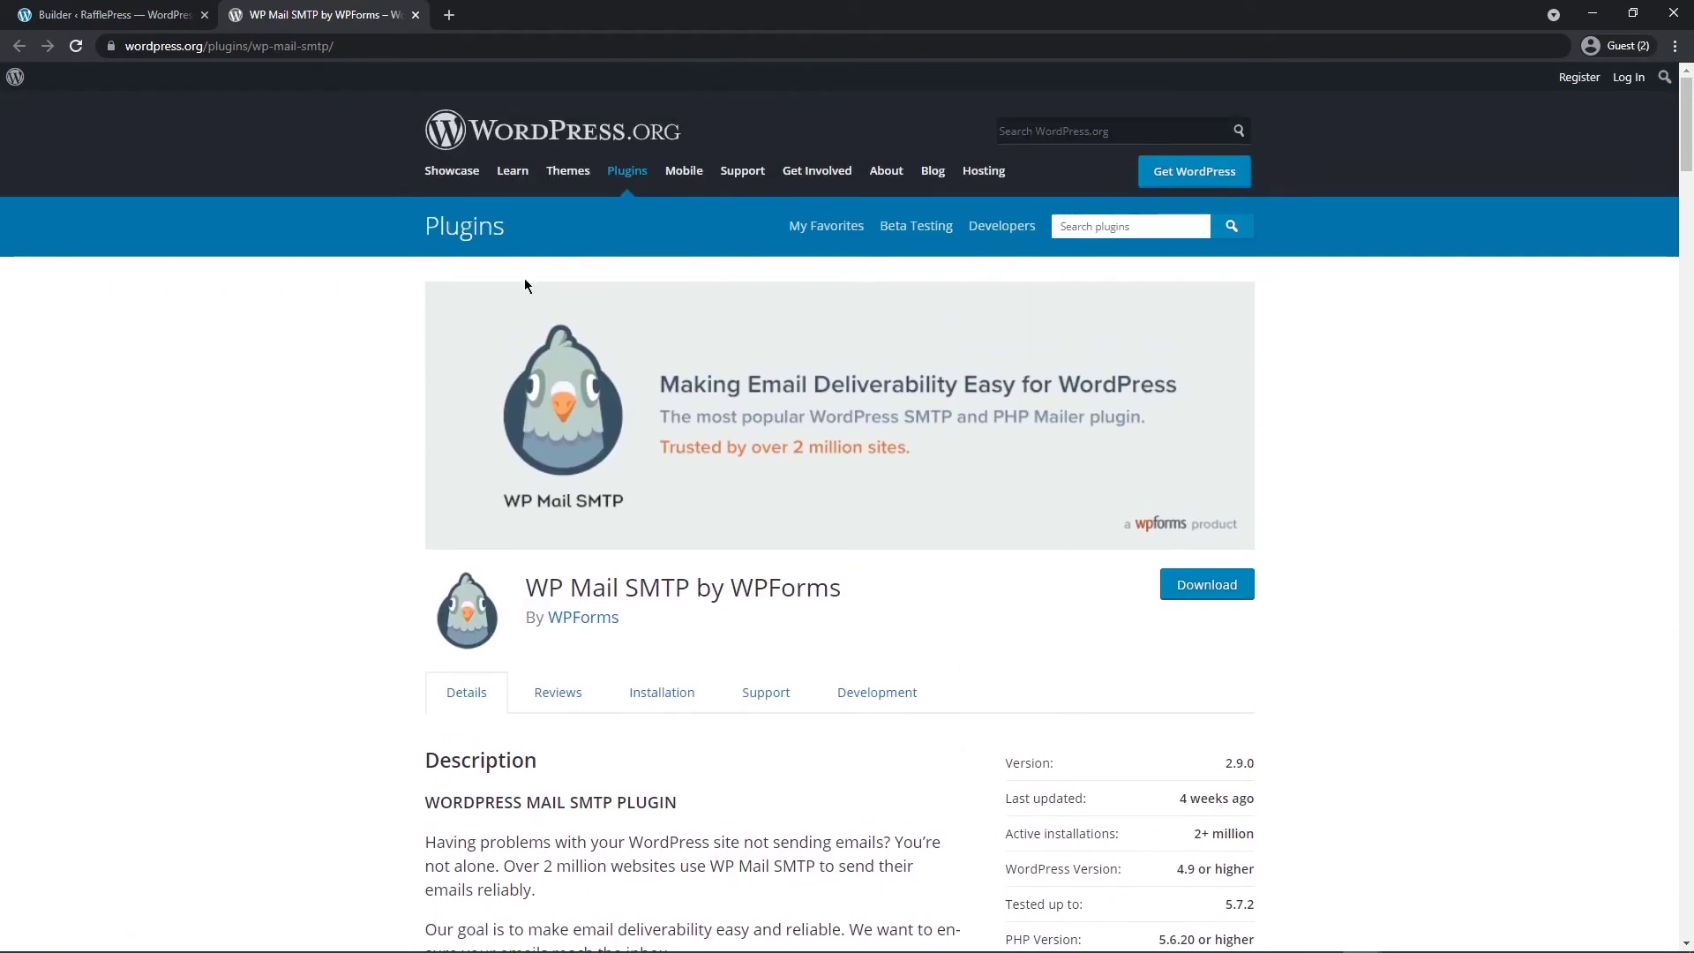
left_click(418, 16)
Step: Review the success tracking and success redirect settings, and allow visitors to log in with Facebook
left_click(194, 281)
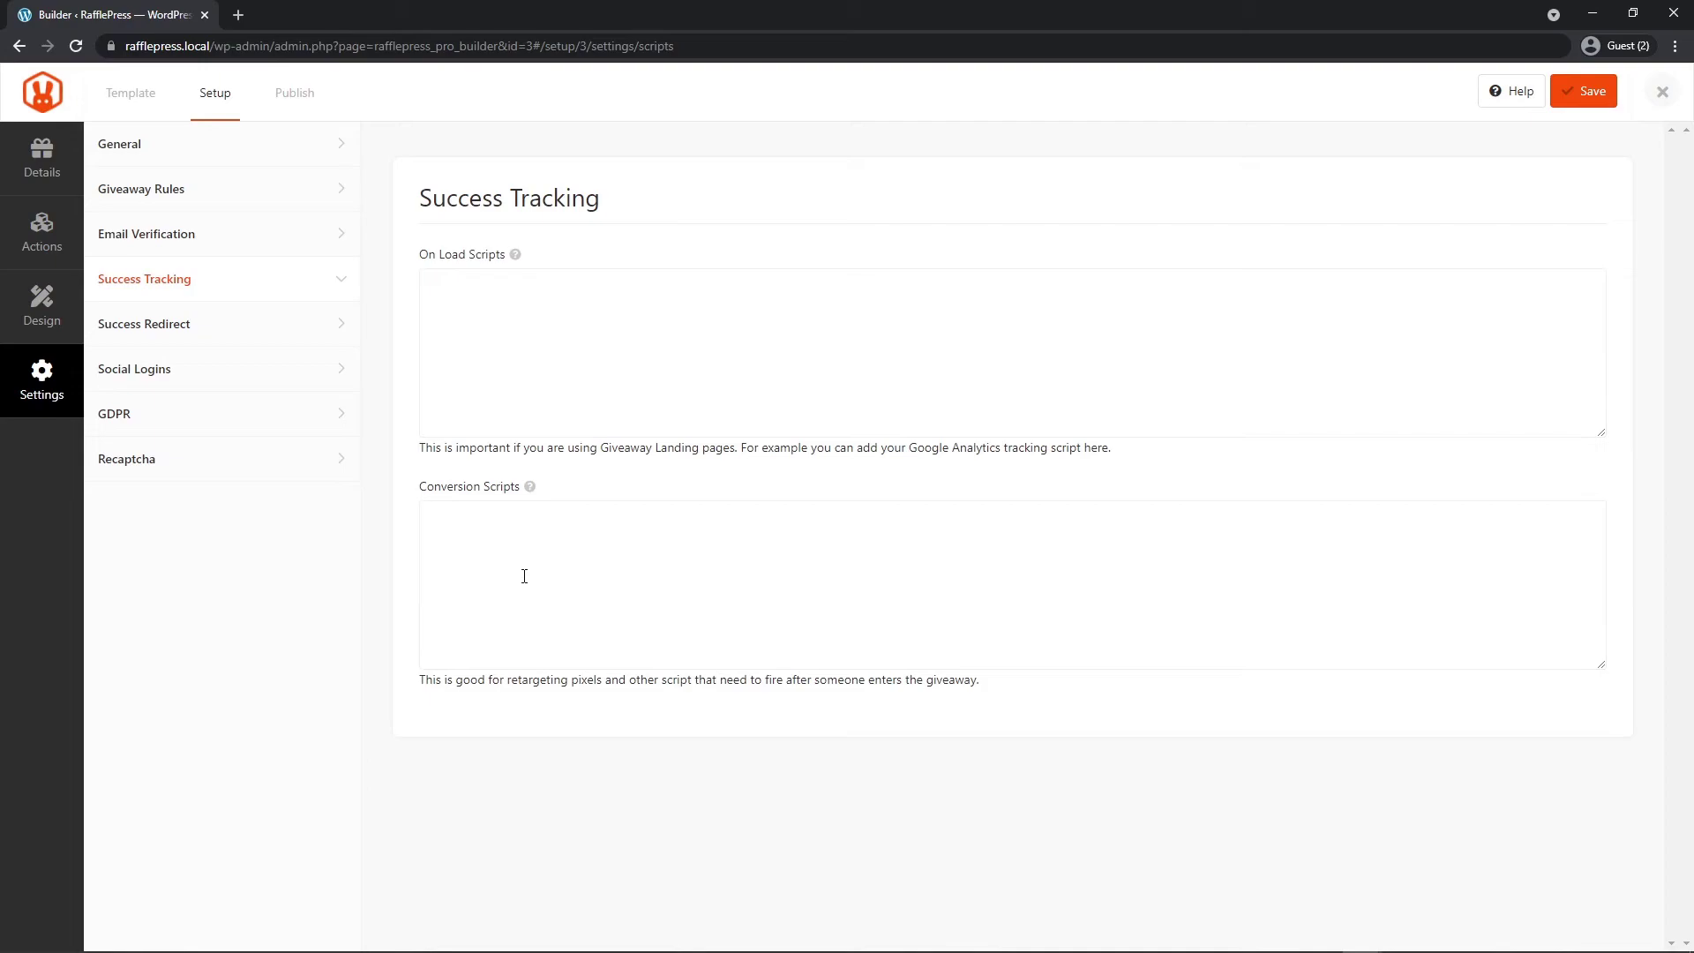
left_click(157, 325)
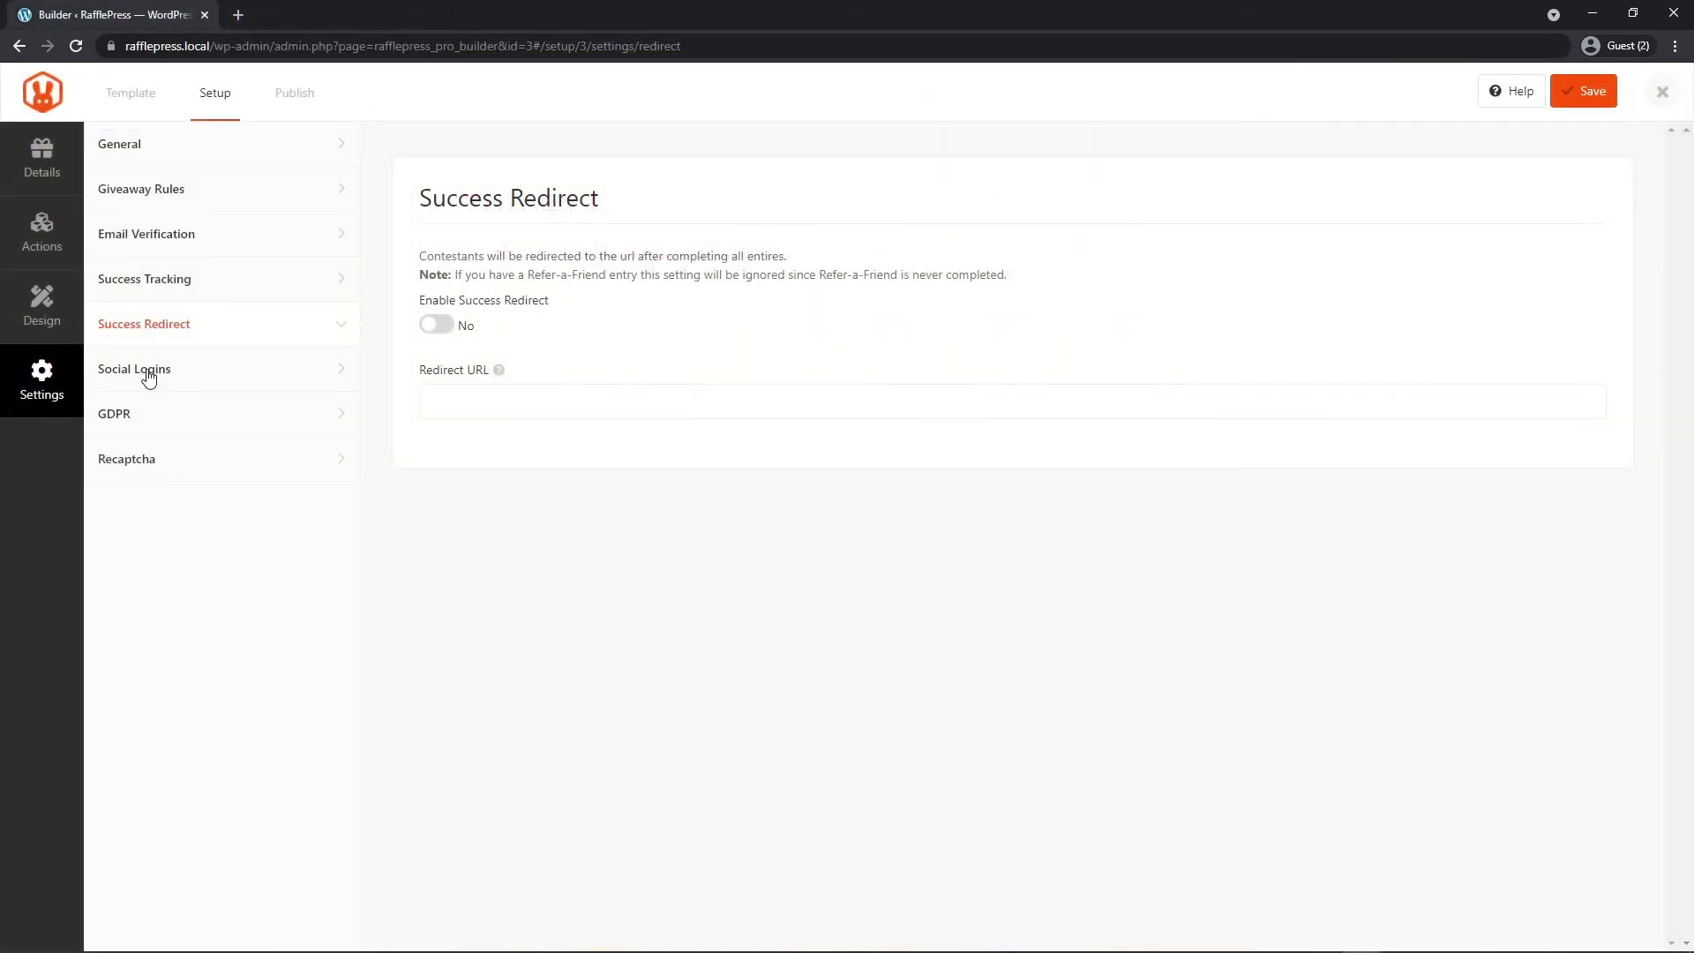
left_click(149, 376)
left_click(437, 306)
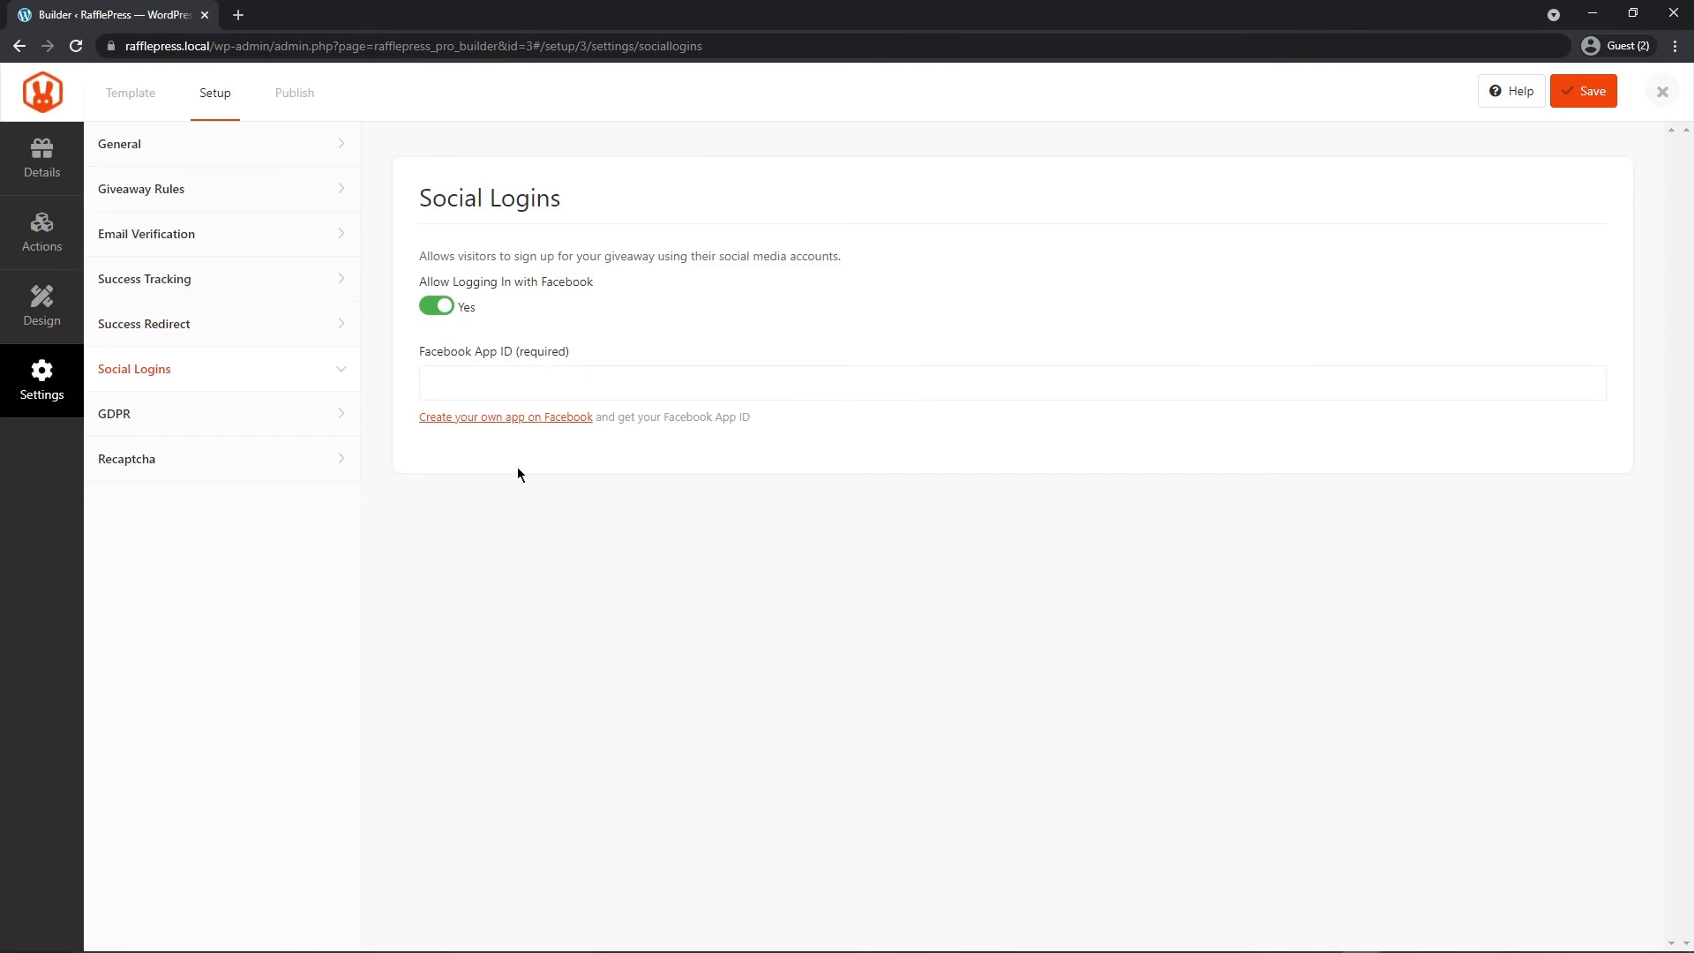
Step: Review the GDPR and Recaptcha settings, then return to the giveaway's prize and schedule details and save the giveaway
left_click(534, 422)
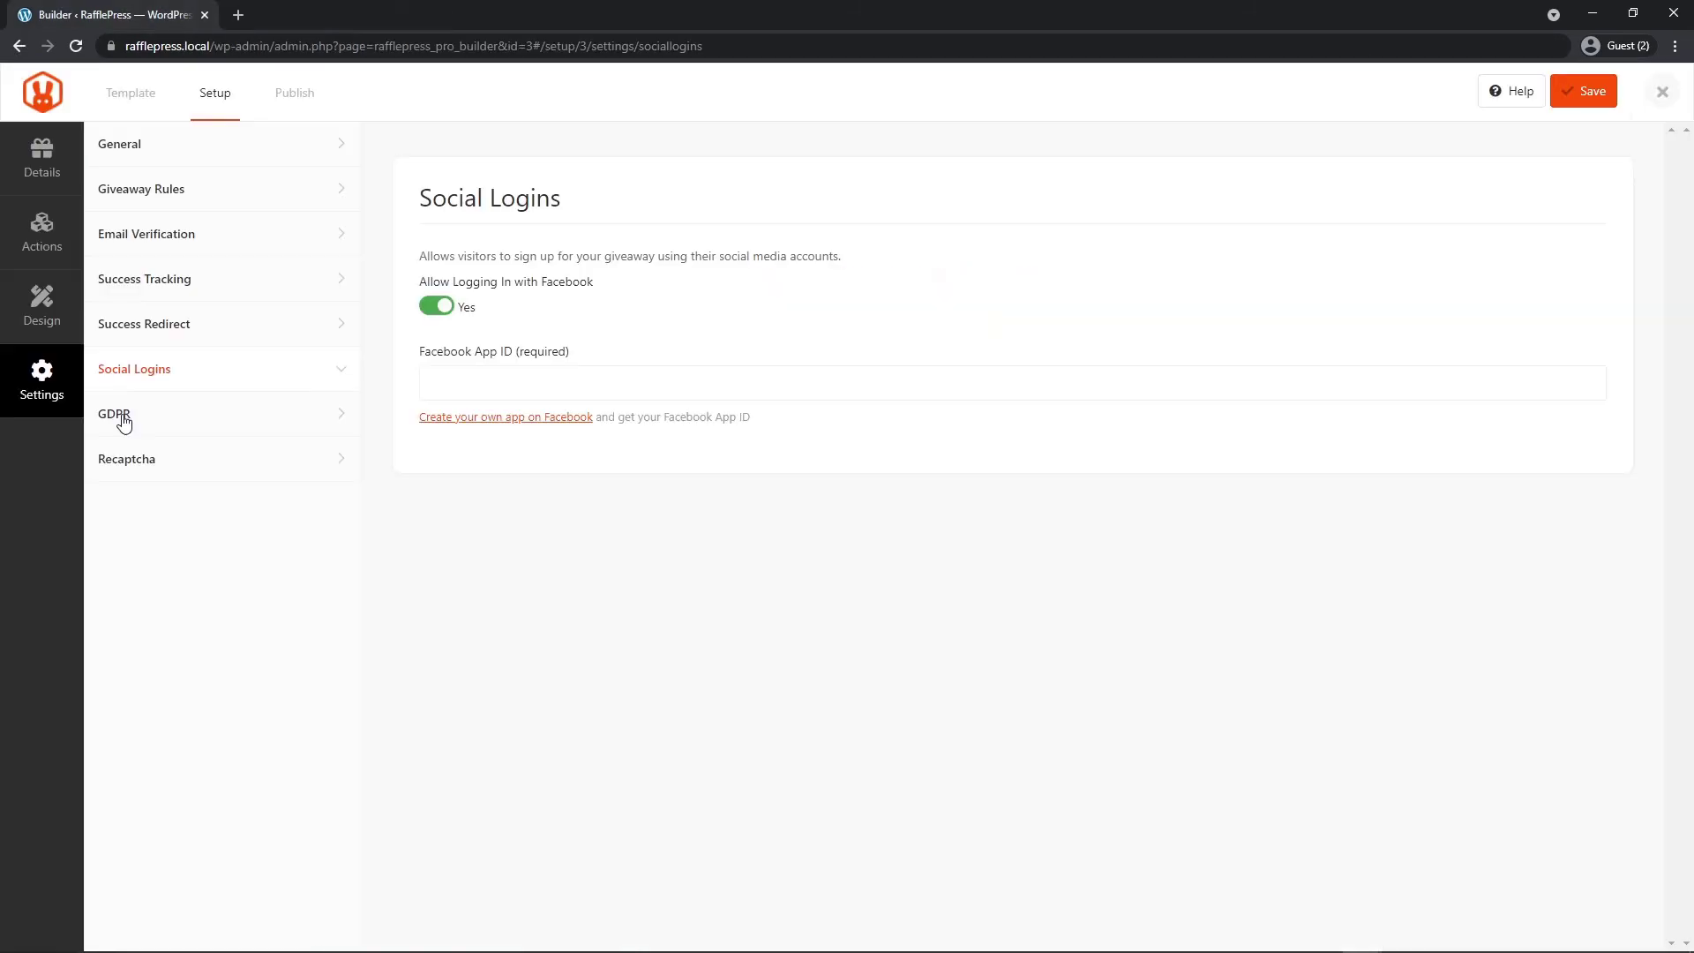
left_click(119, 418)
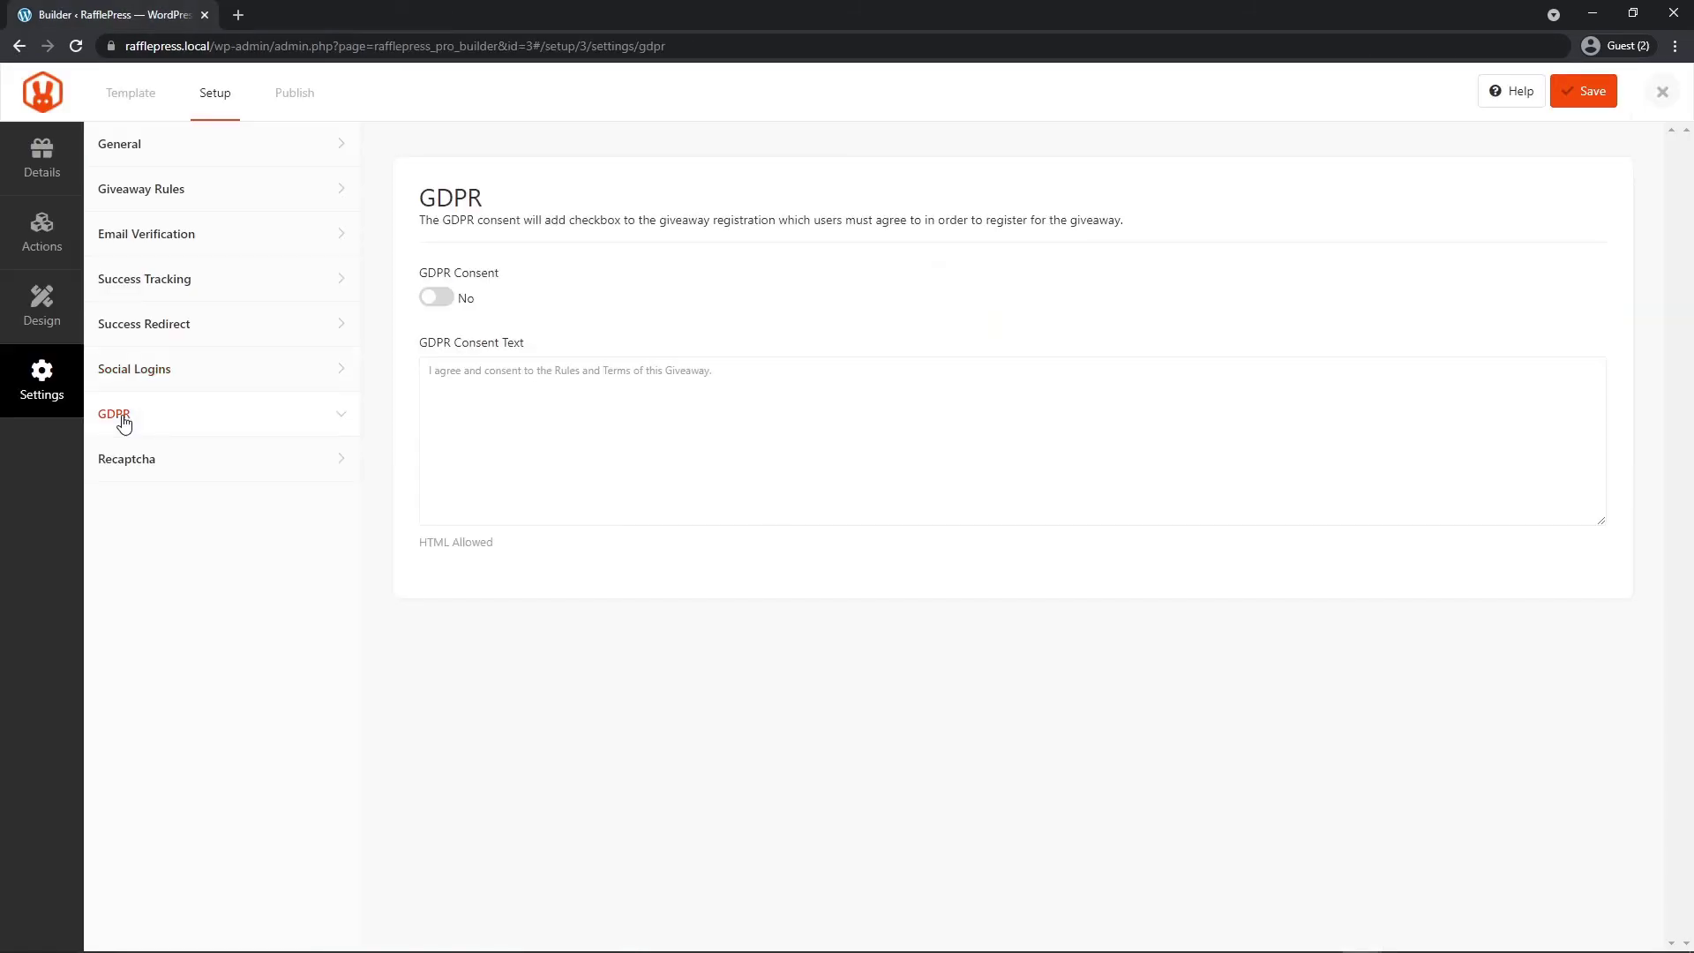
left_click(156, 468)
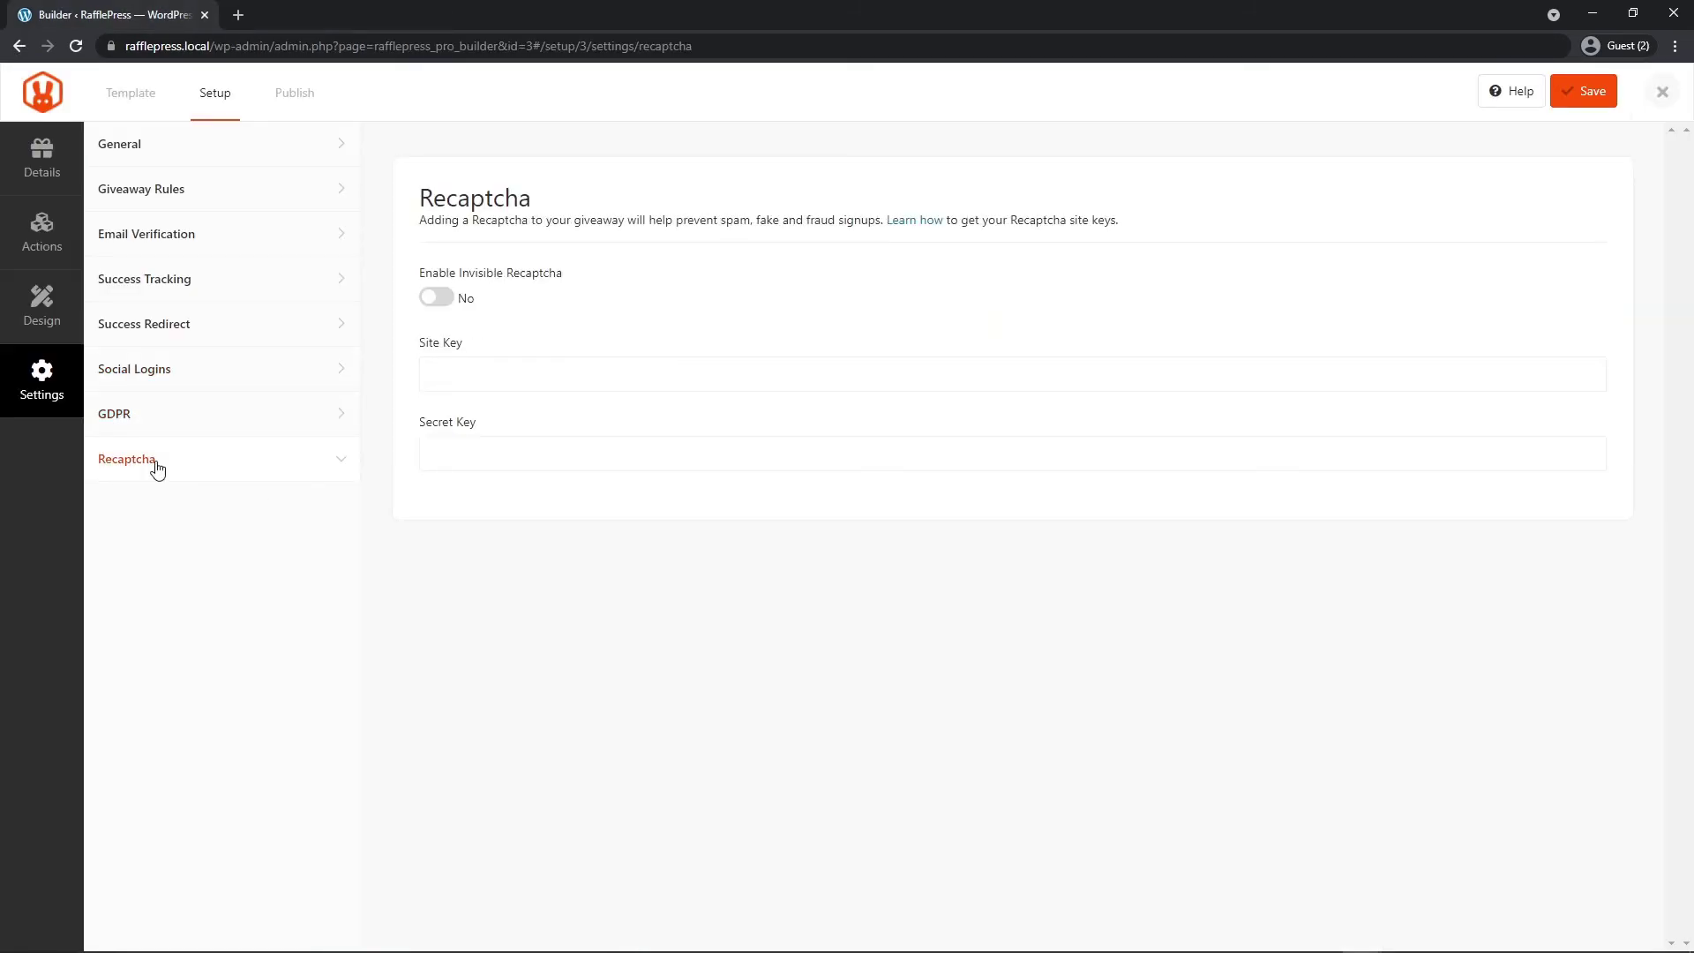
left_click(43, 163)
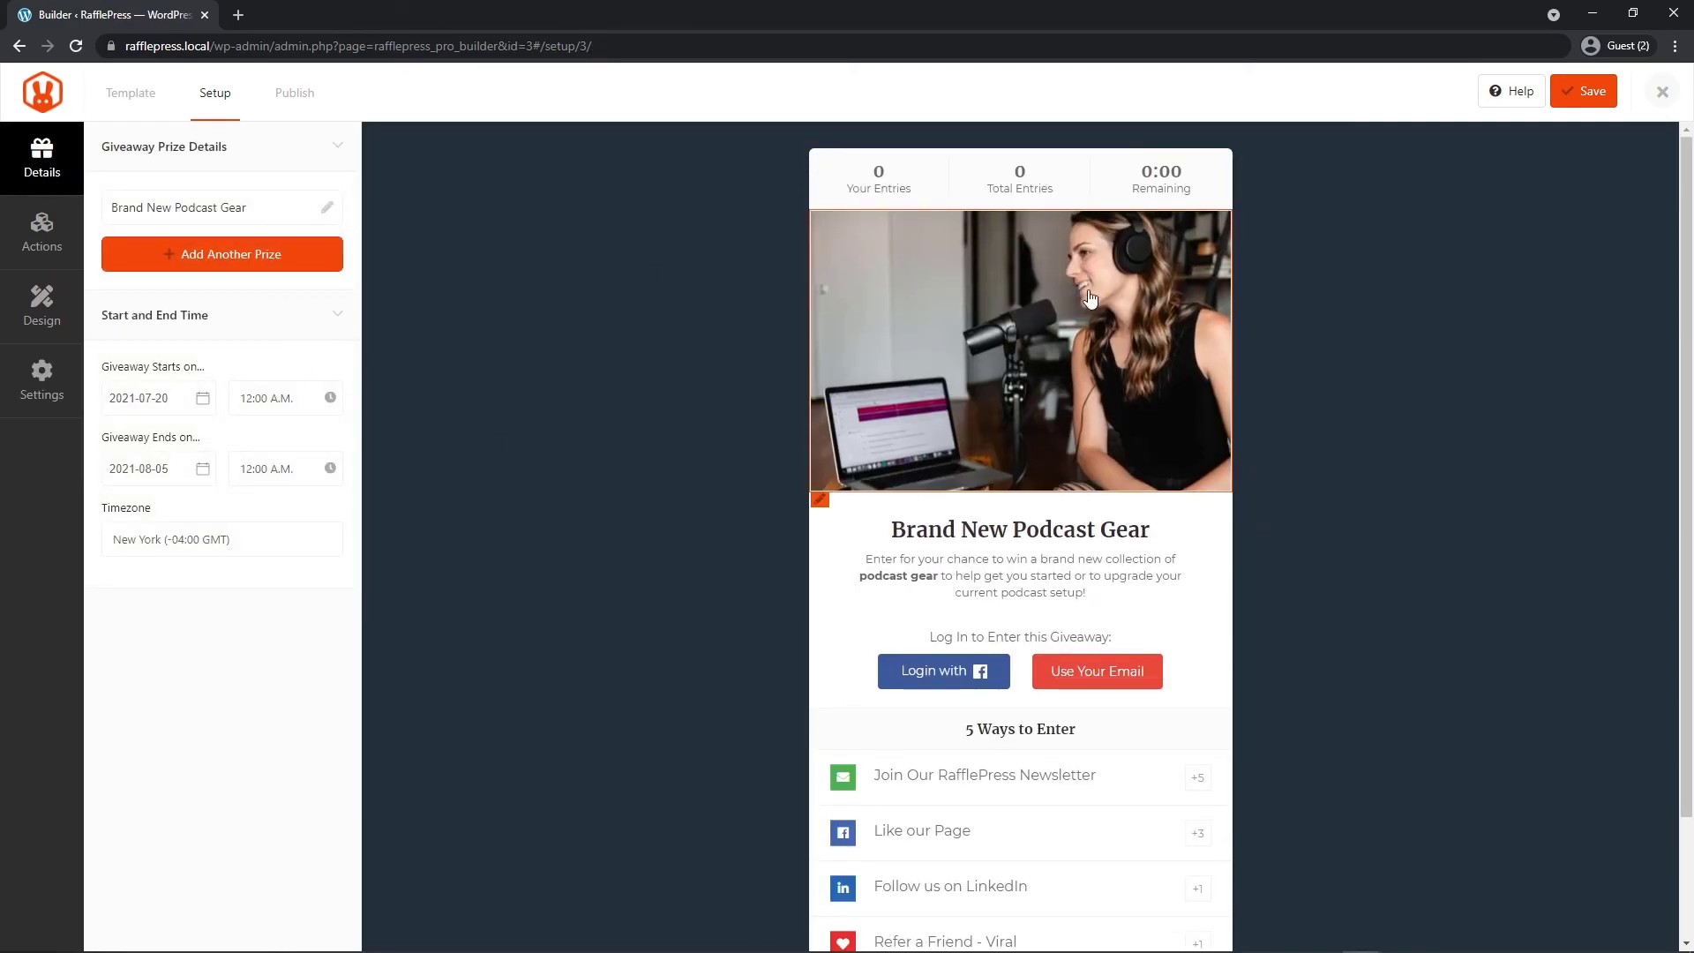
left_click(1584, 91)
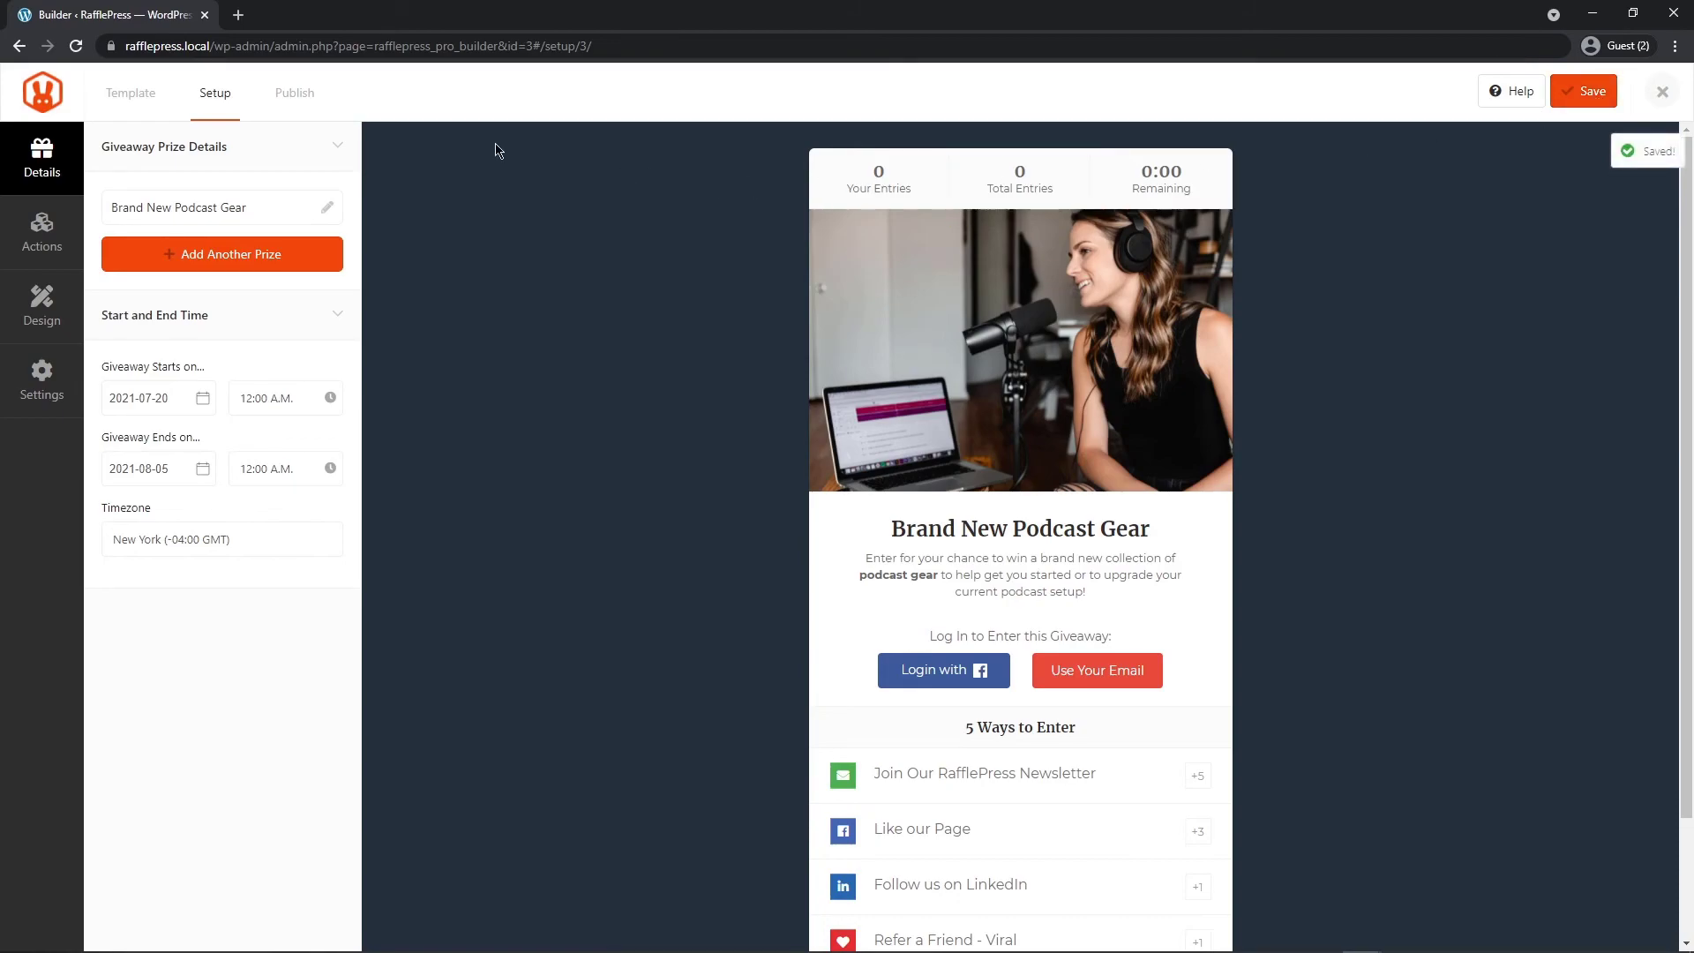
Step: Choose the Giveaway Landing Page publish option for Podcast Gear and view the contest page, checking its status banner
left_click(295, 95)
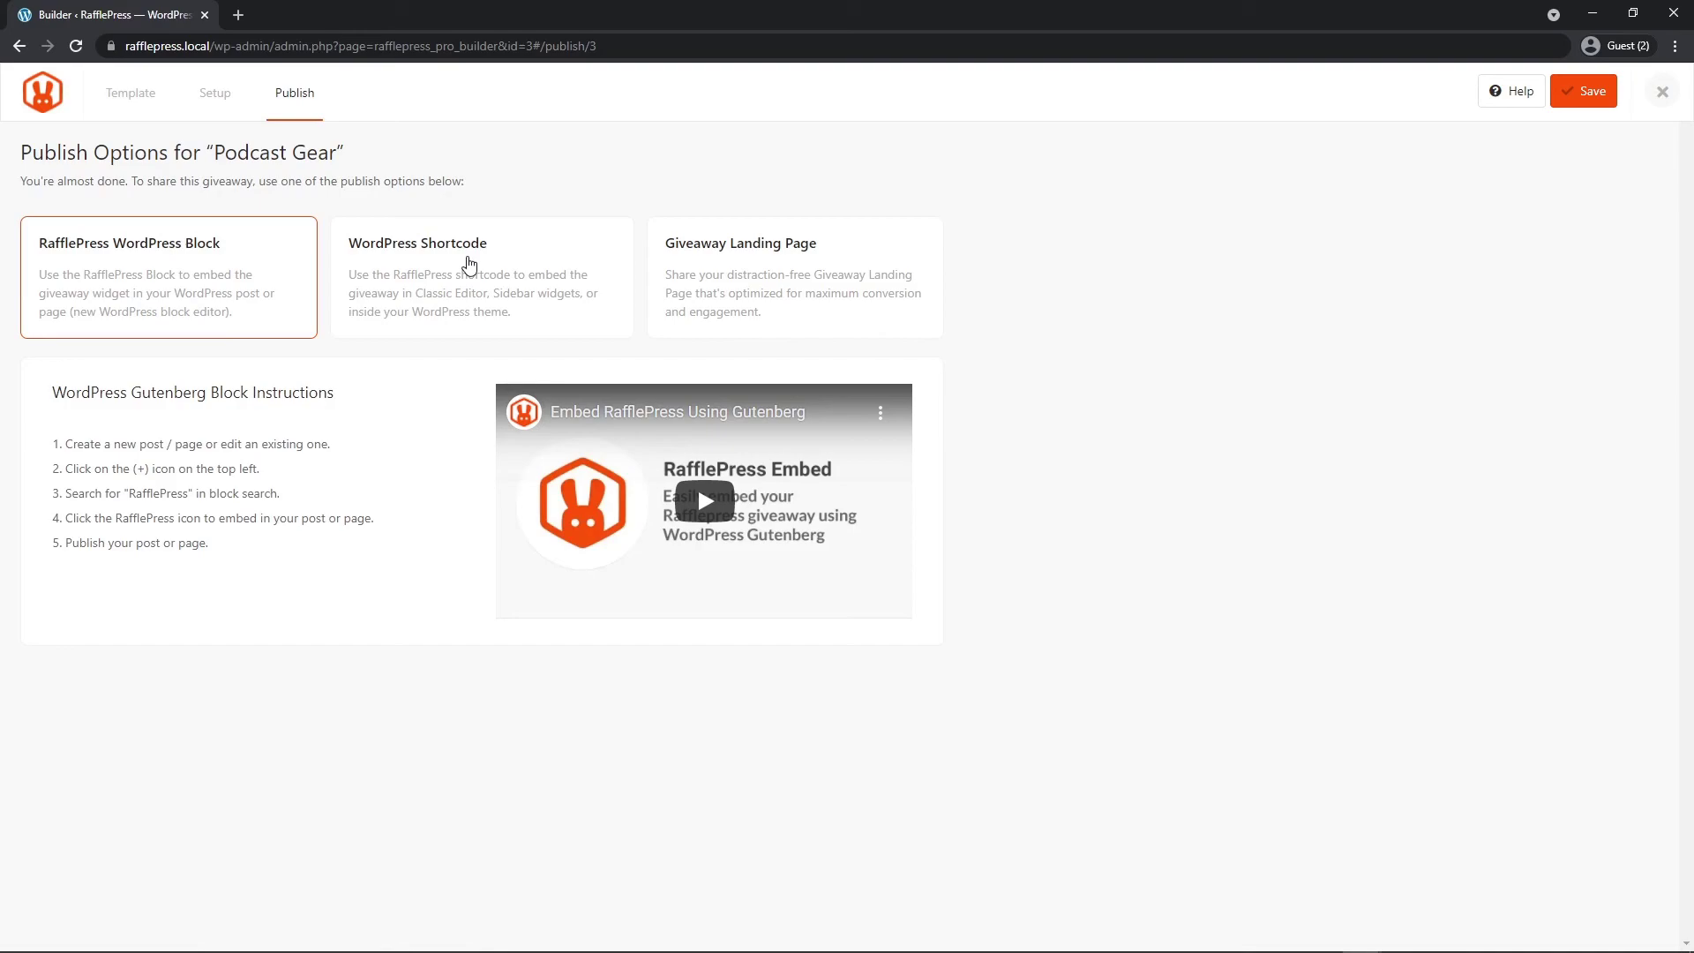
left_click(771, 277)
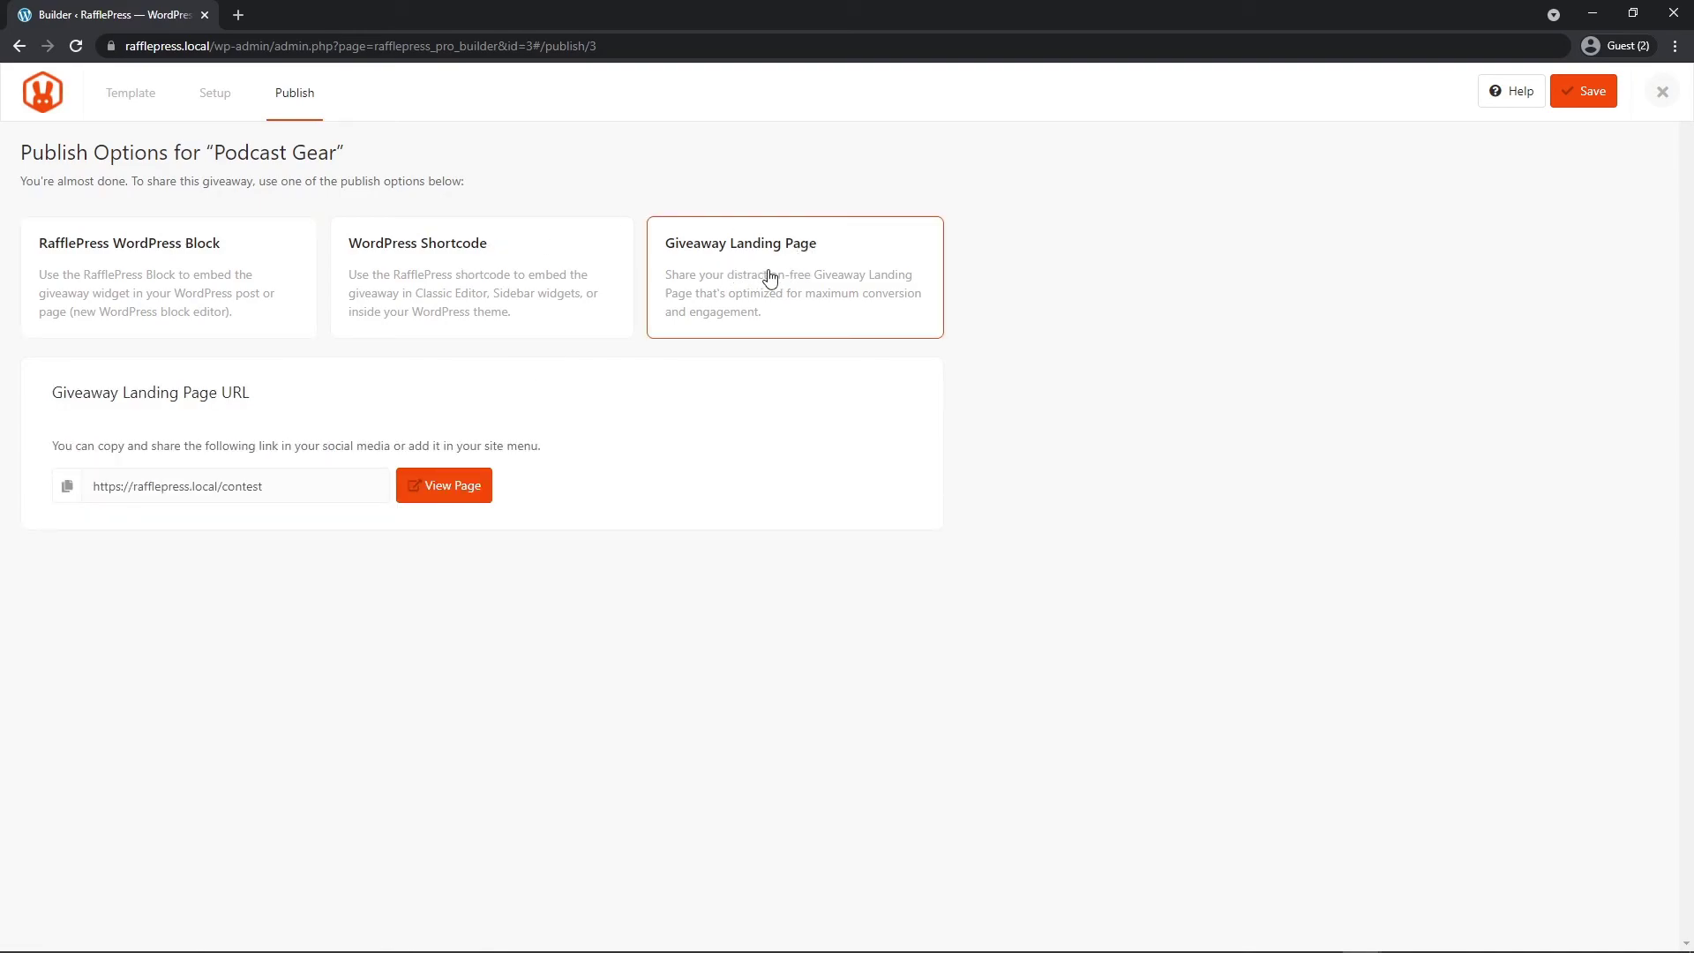
left_click_drag(284, 488, 90, 488)
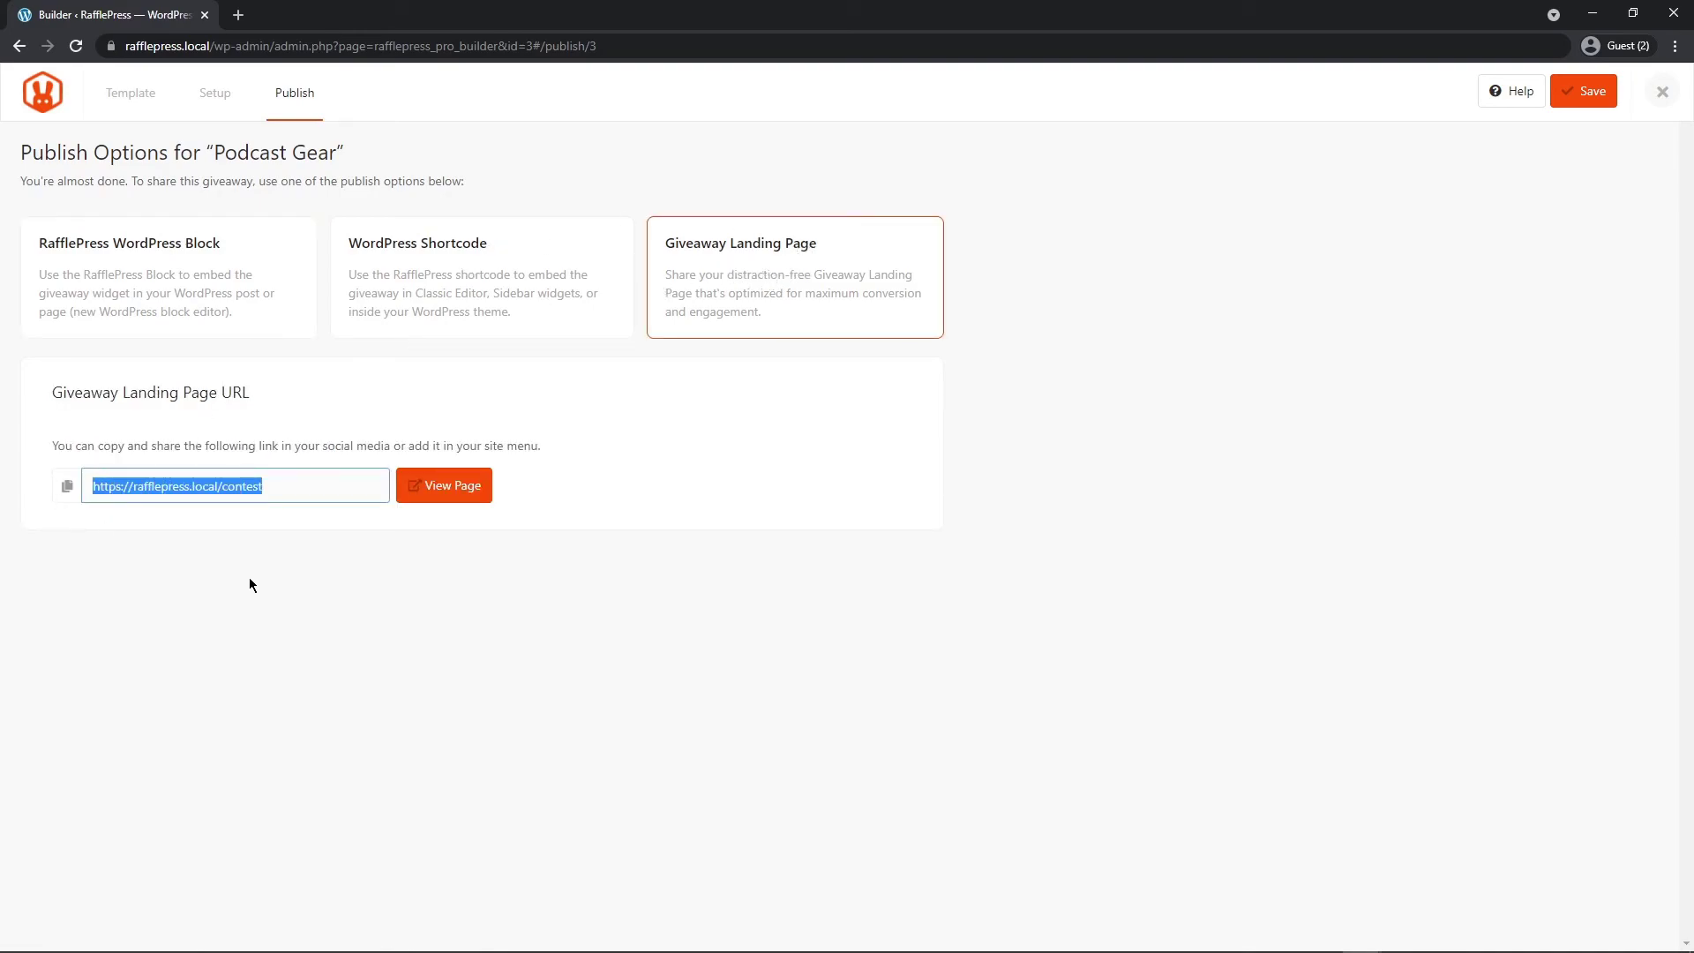
left_click(249, 577)
left_click(476, 496)
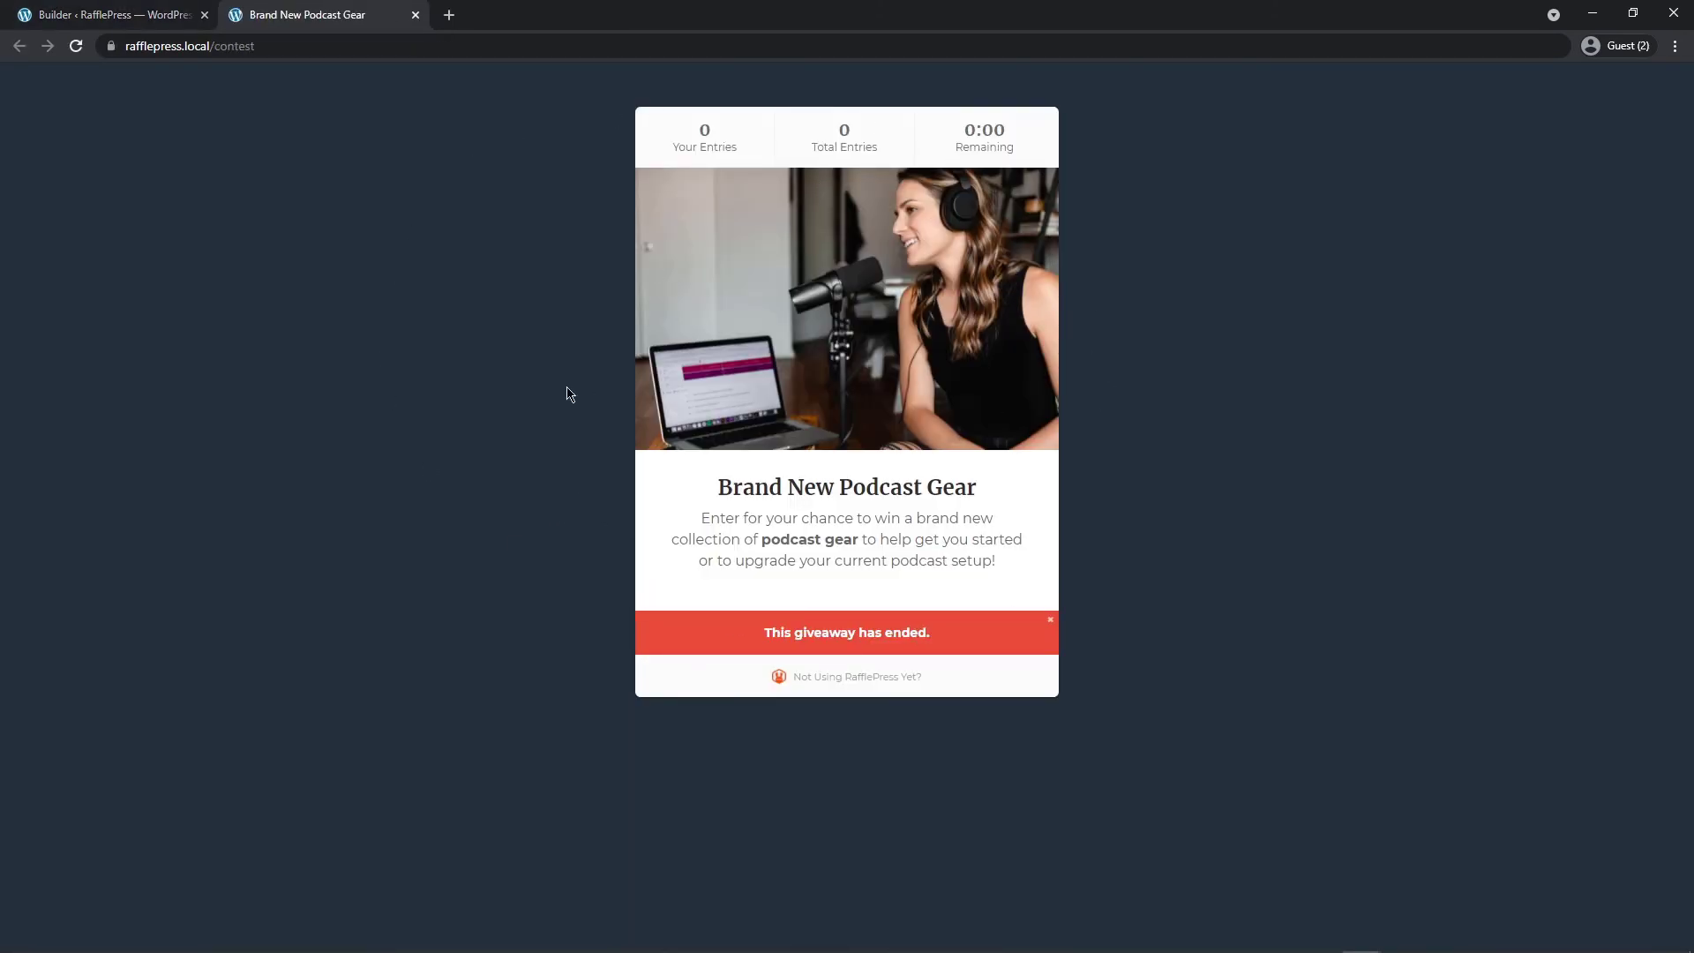
left_click_drag(831, 632, 951, 632)
left_click(1206, 659)
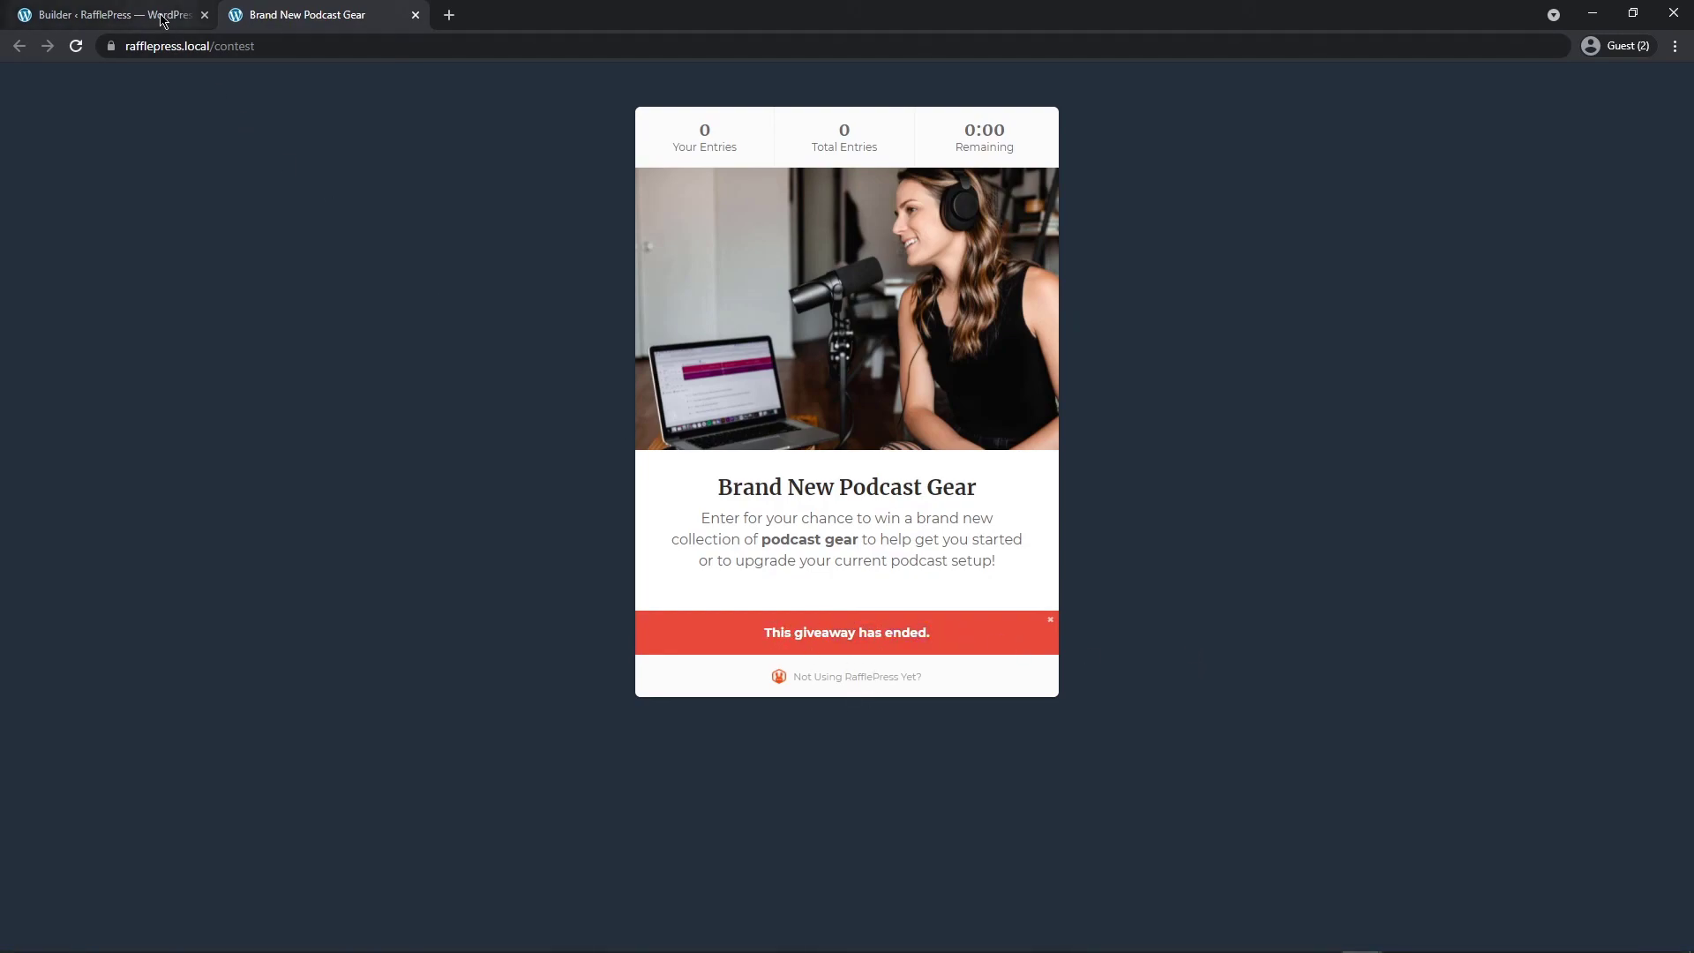
Step: Save the giveaway again from its setup details, then reload the contest landing page and look over the entry options
left_click(88, 20)
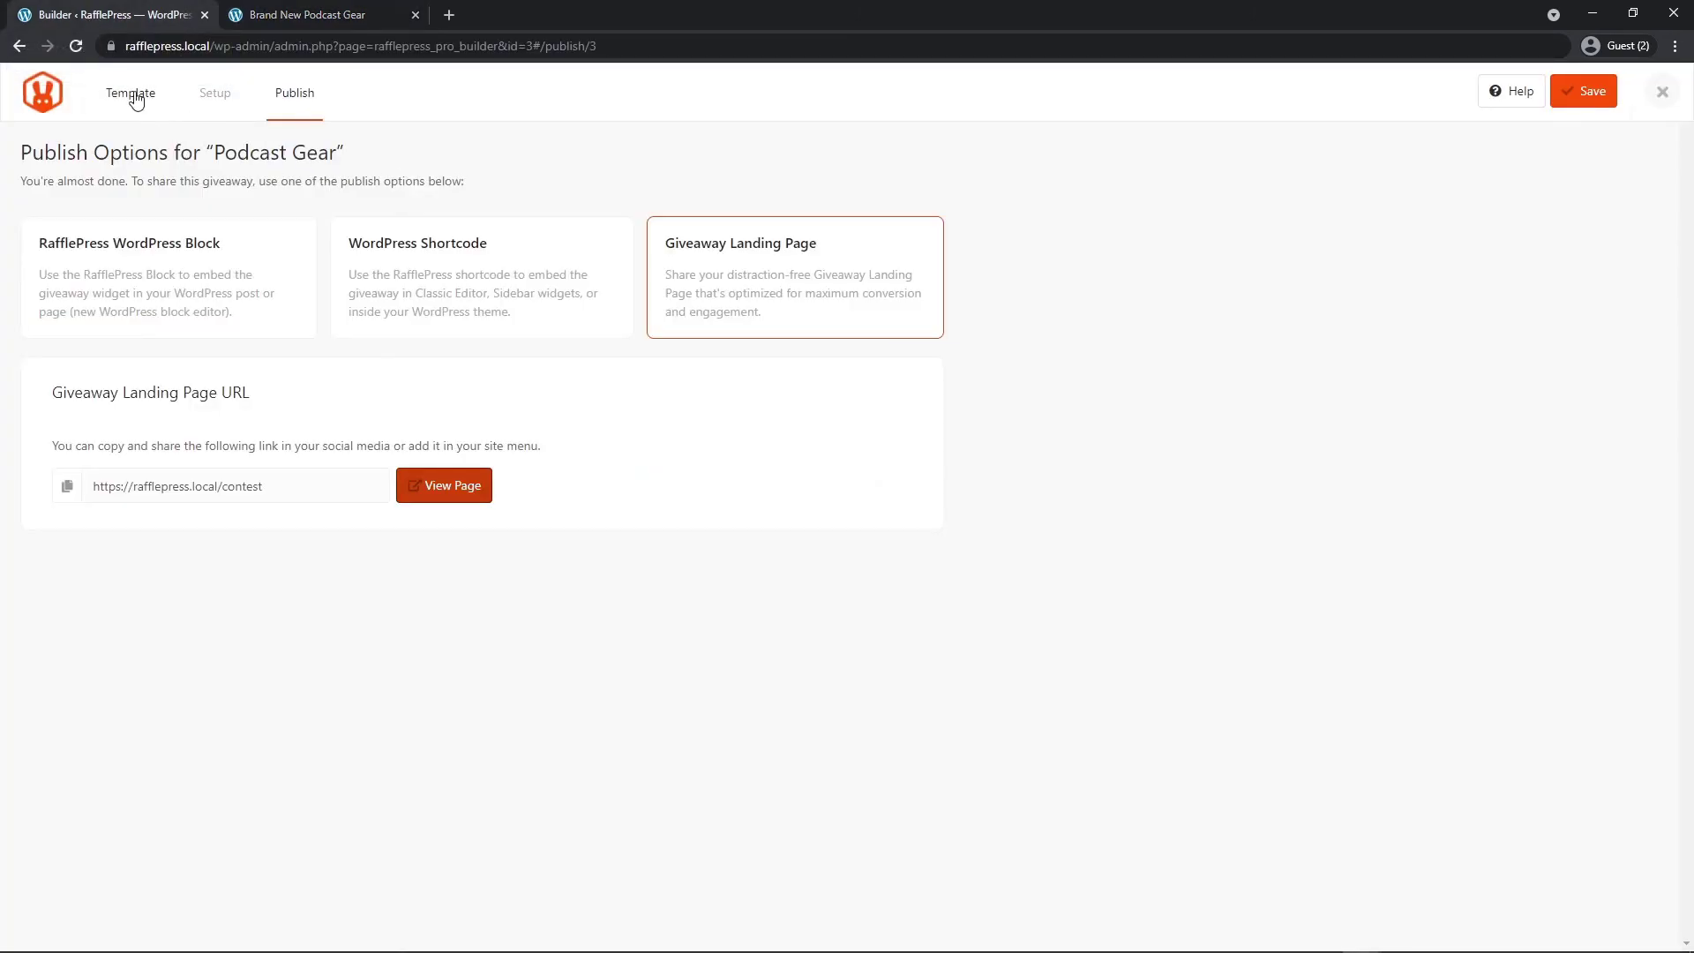
left_click(215, 96)
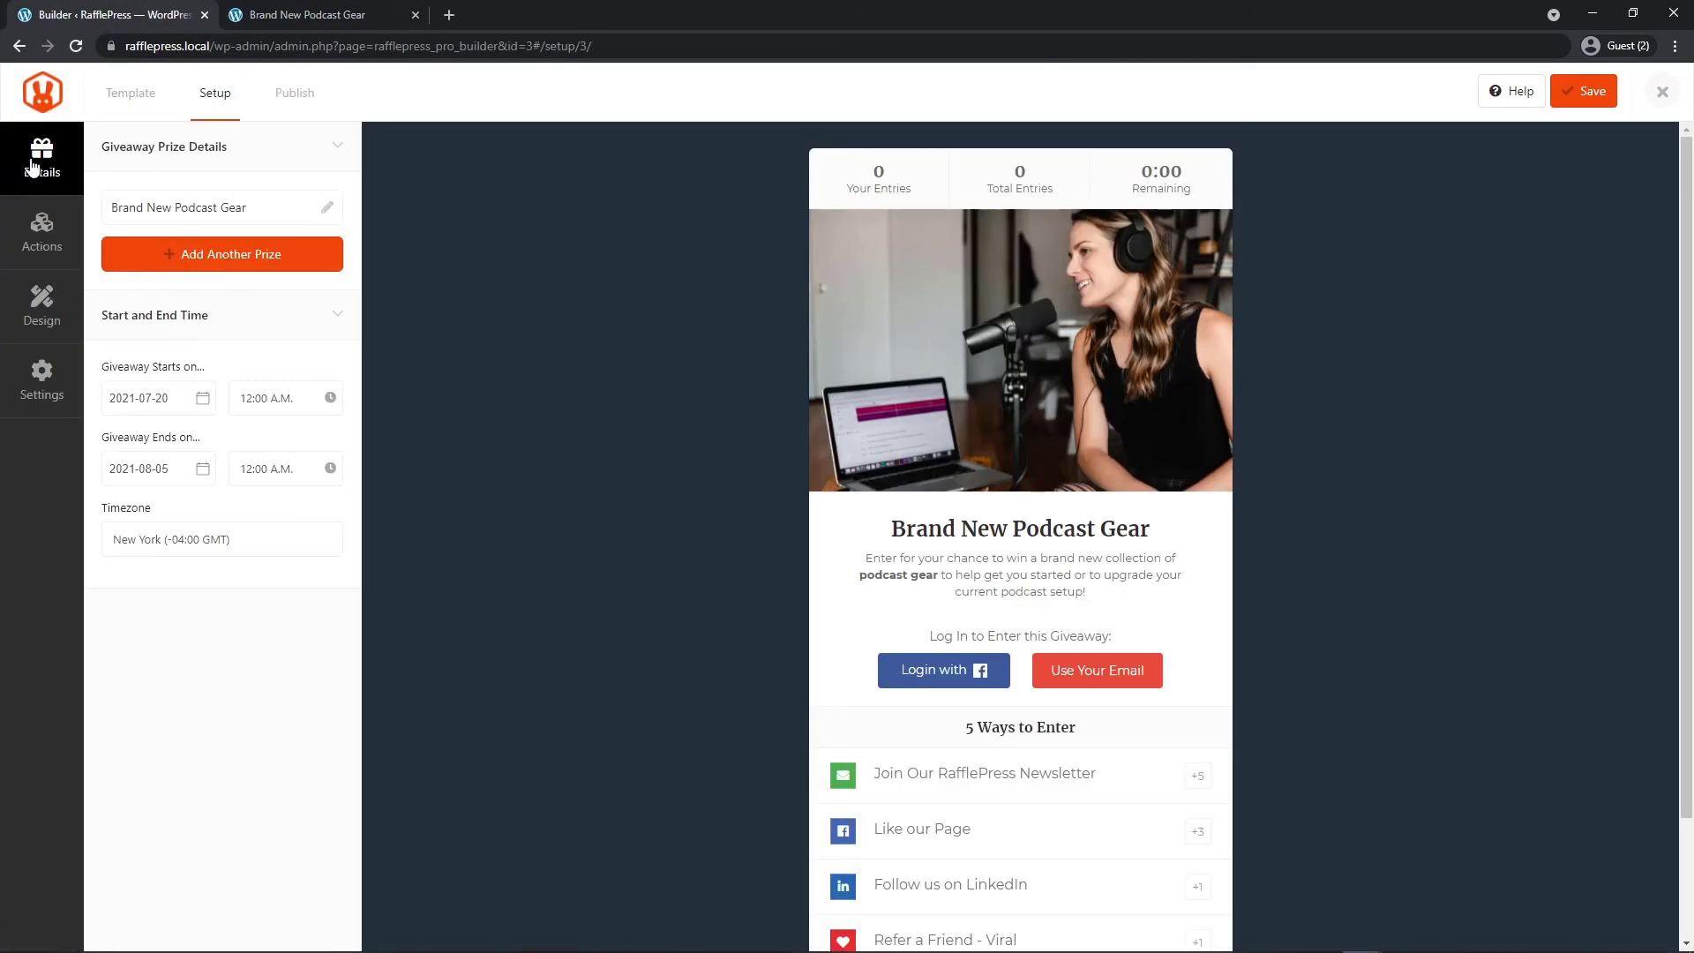
left_click(1584, 91)
left_click(309, 15)
left_click(76, 46)
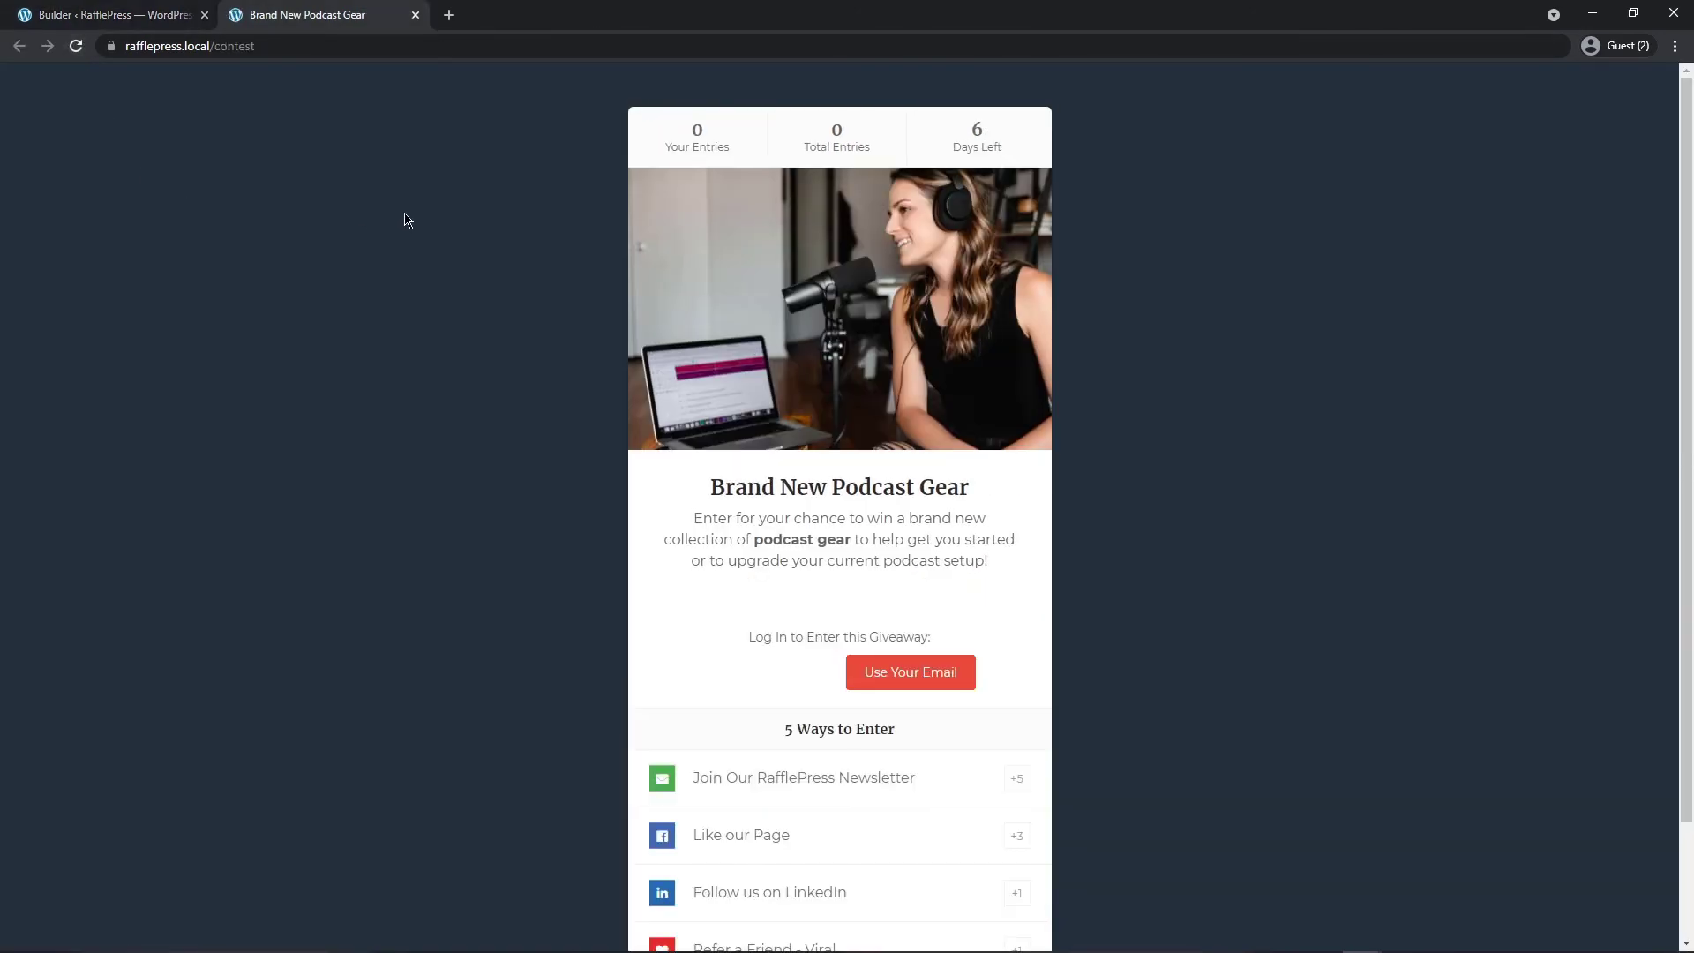
scroll(1686, 212, "down", 2)
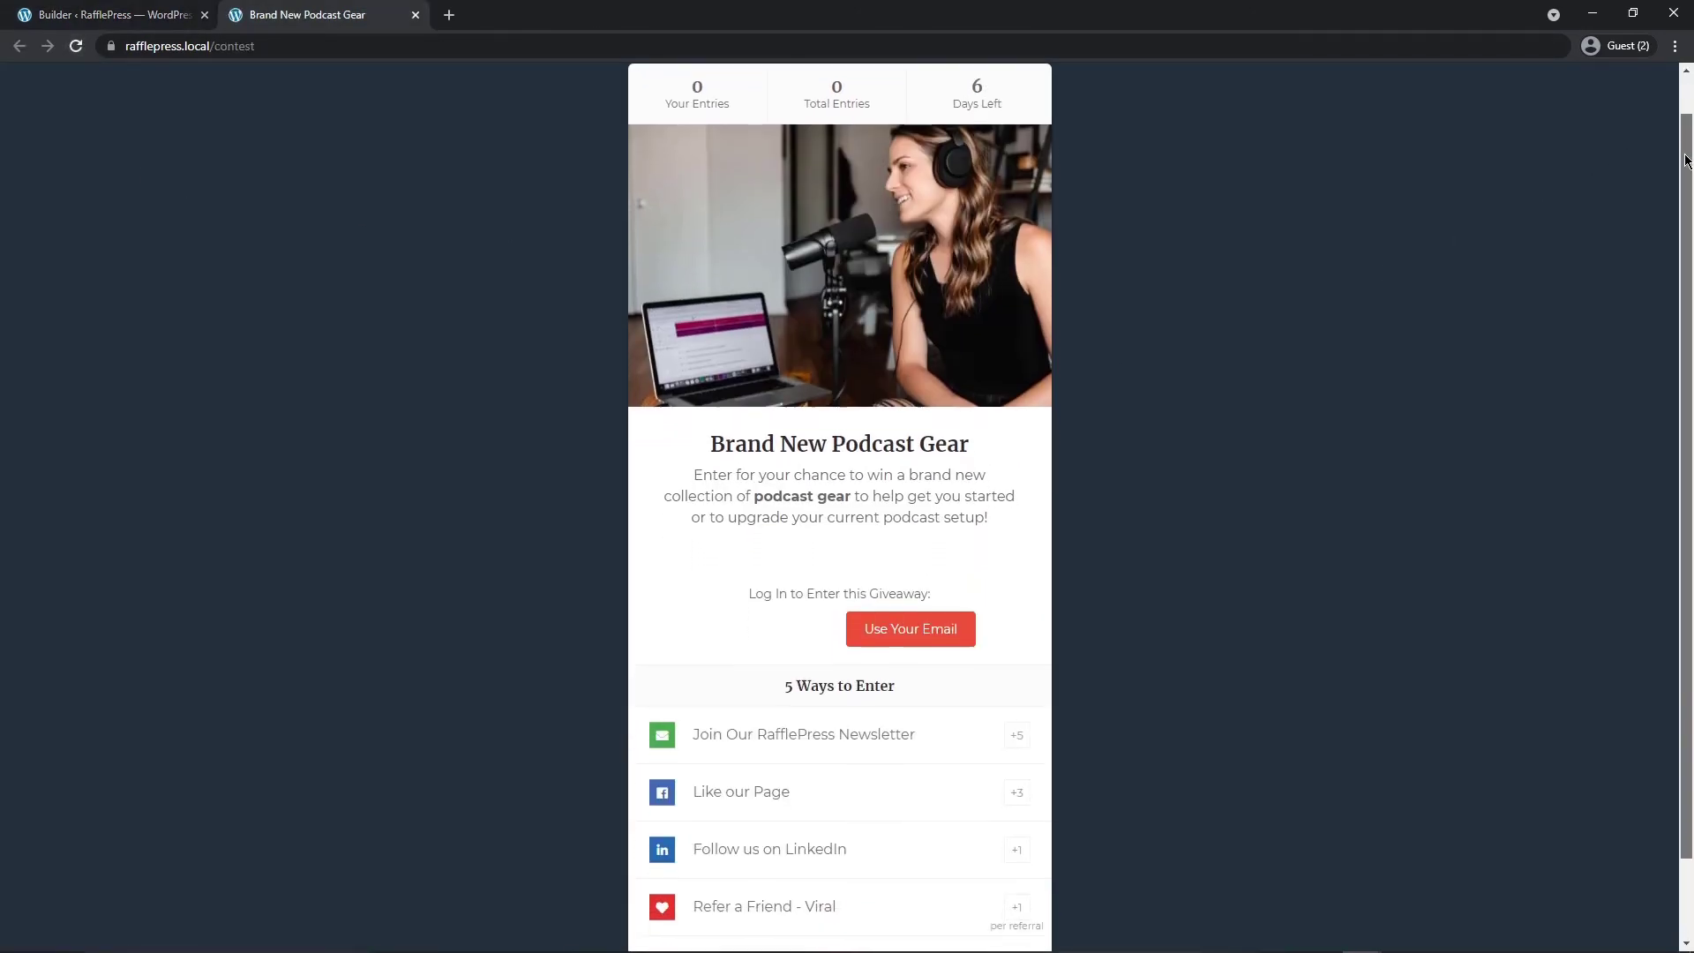